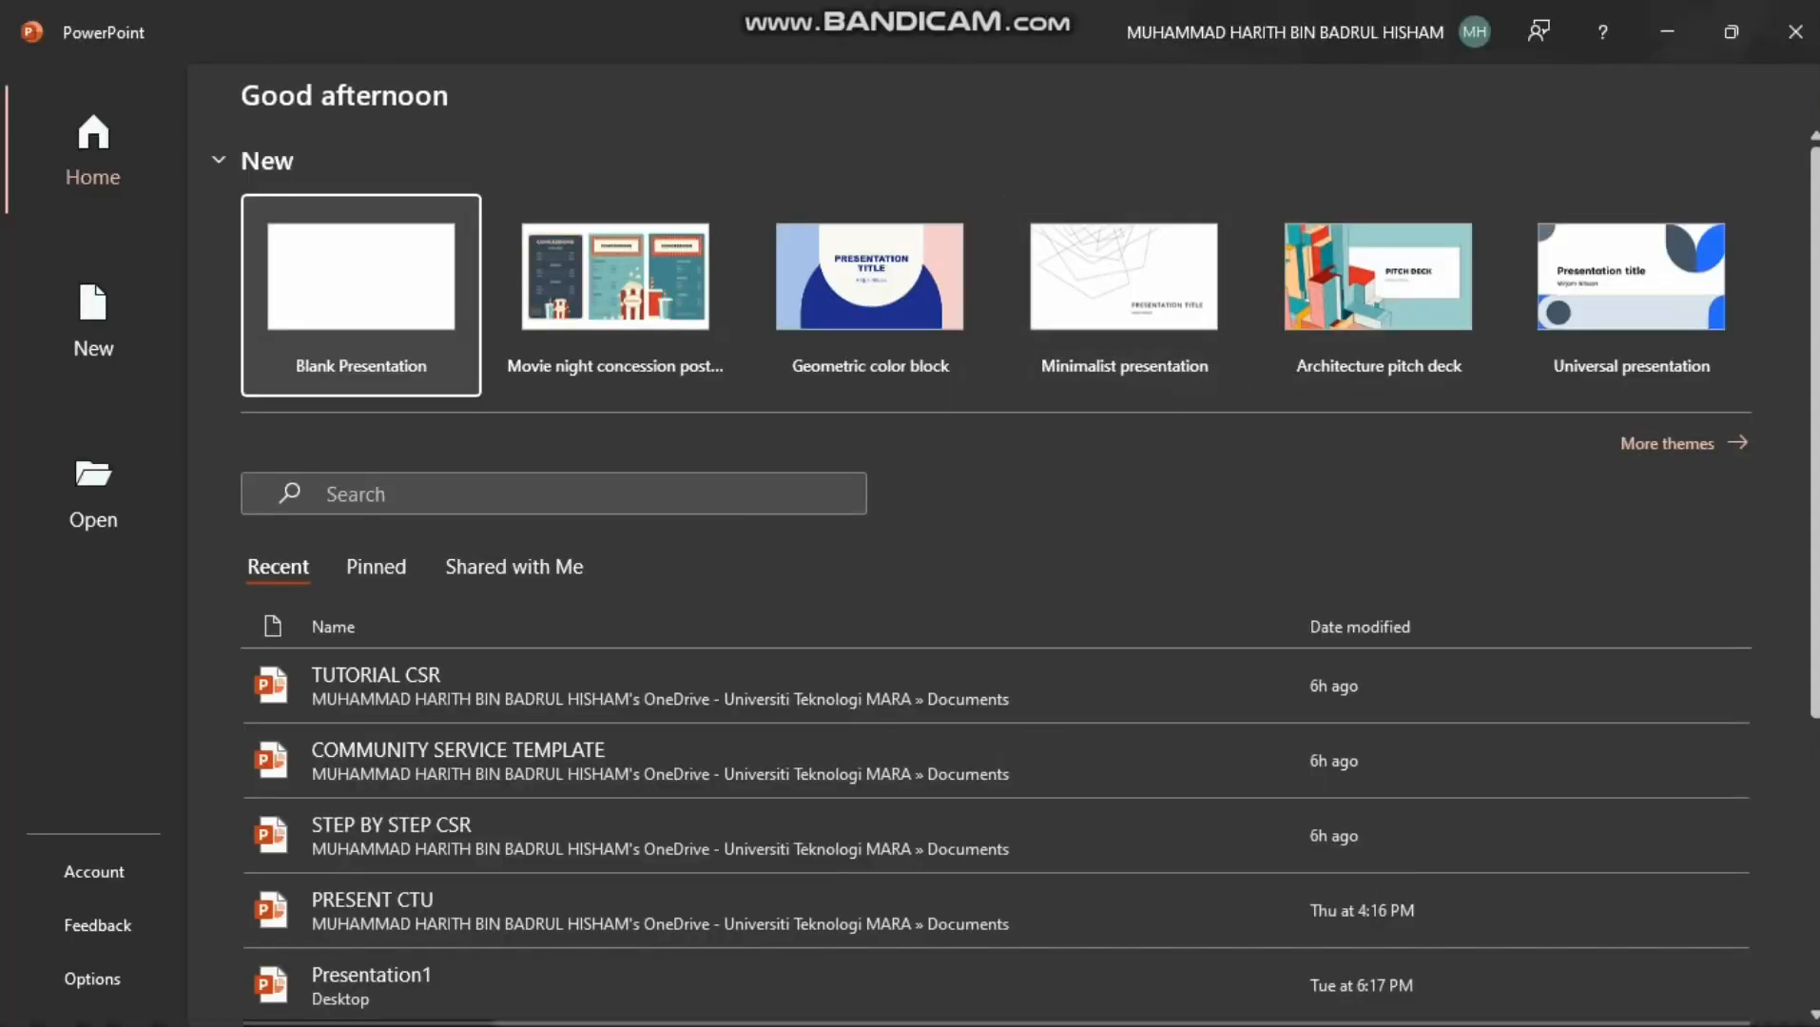
# Create a blank presentation and switch its first slide to the Blank layout
pyautogui.click(359, 294)
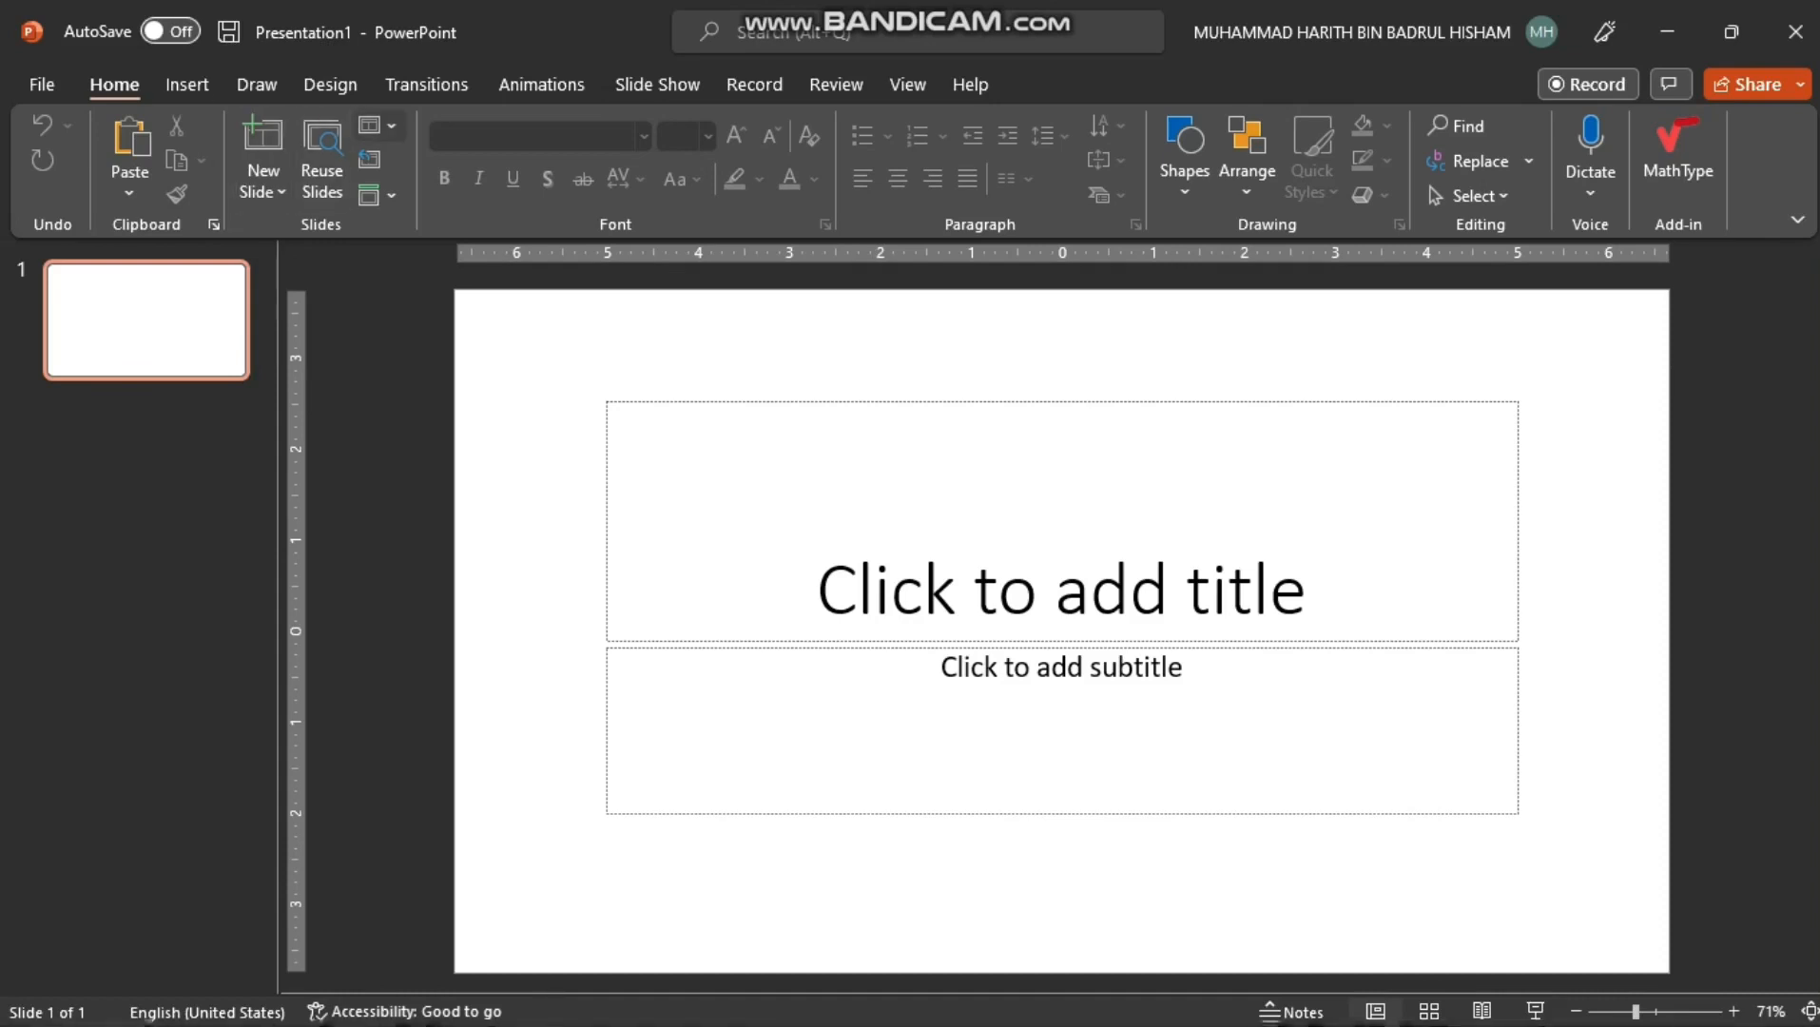
pyautogui.click(378, 124)
pyautogui.click(427, 475)
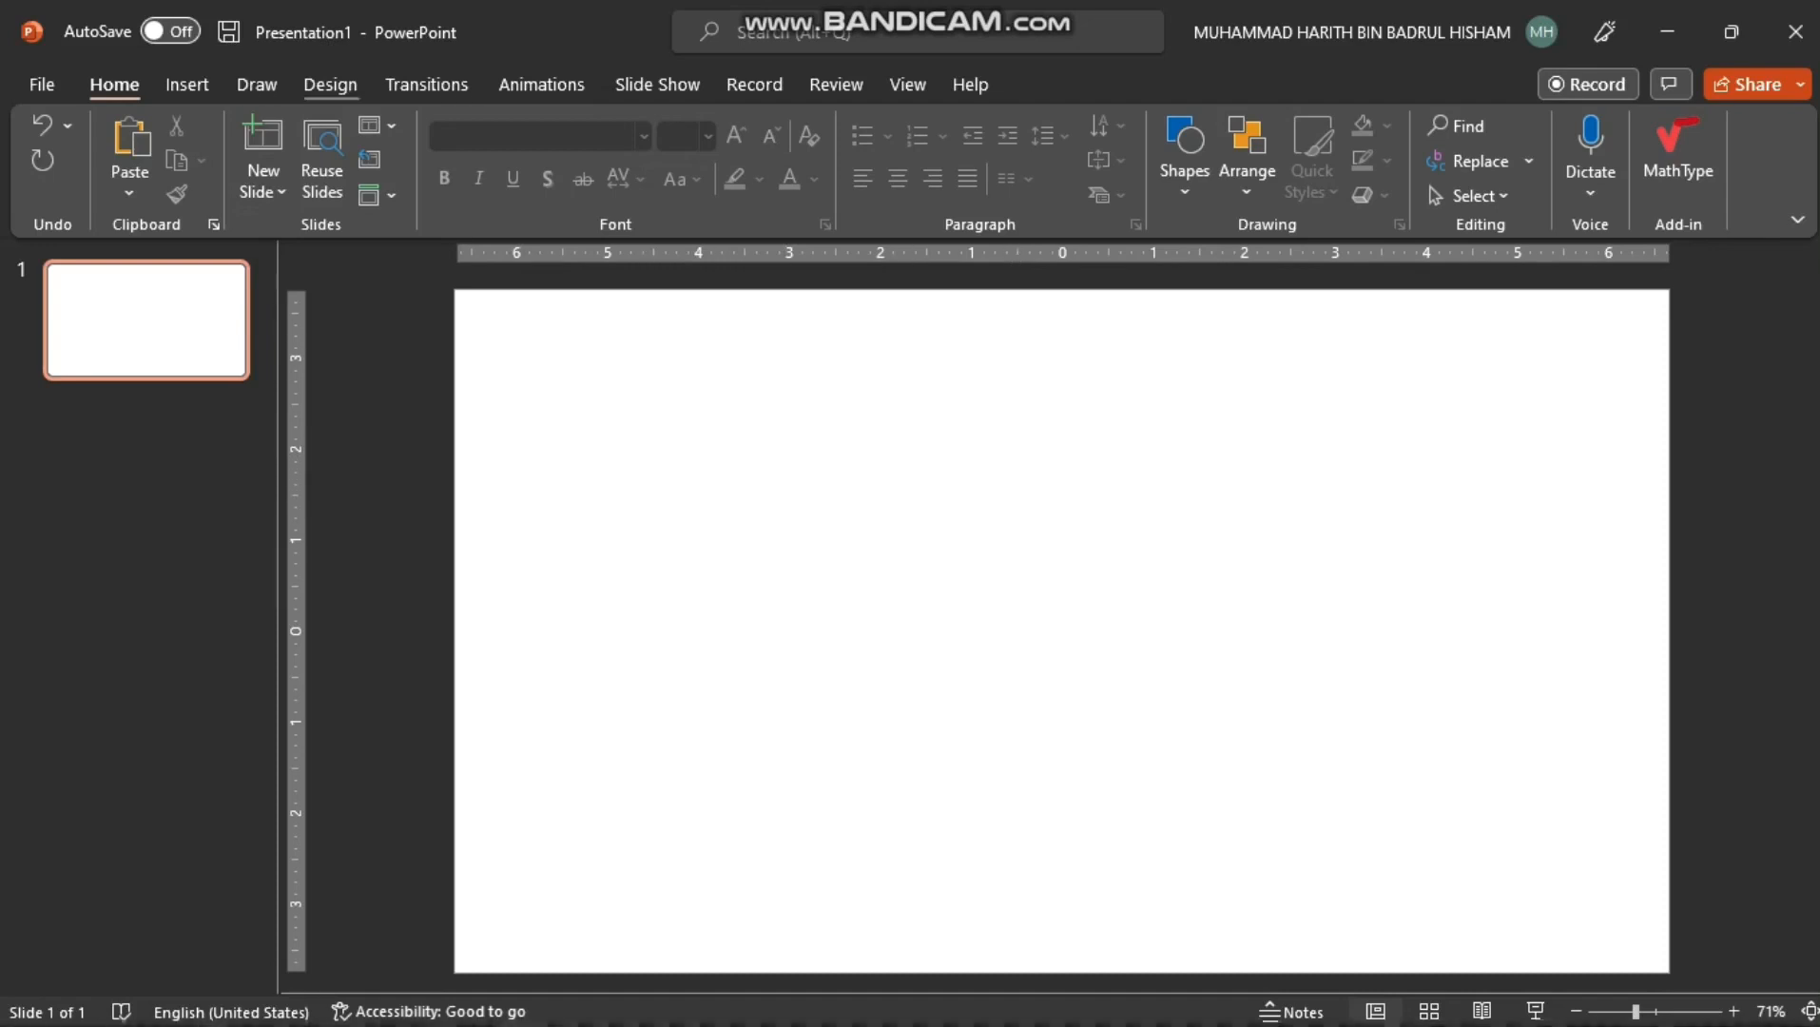
# Set a custom slide size of 11 in wide by 17 in high, scaling the content with Ensure Fit
pyautogui.click(330, 84)
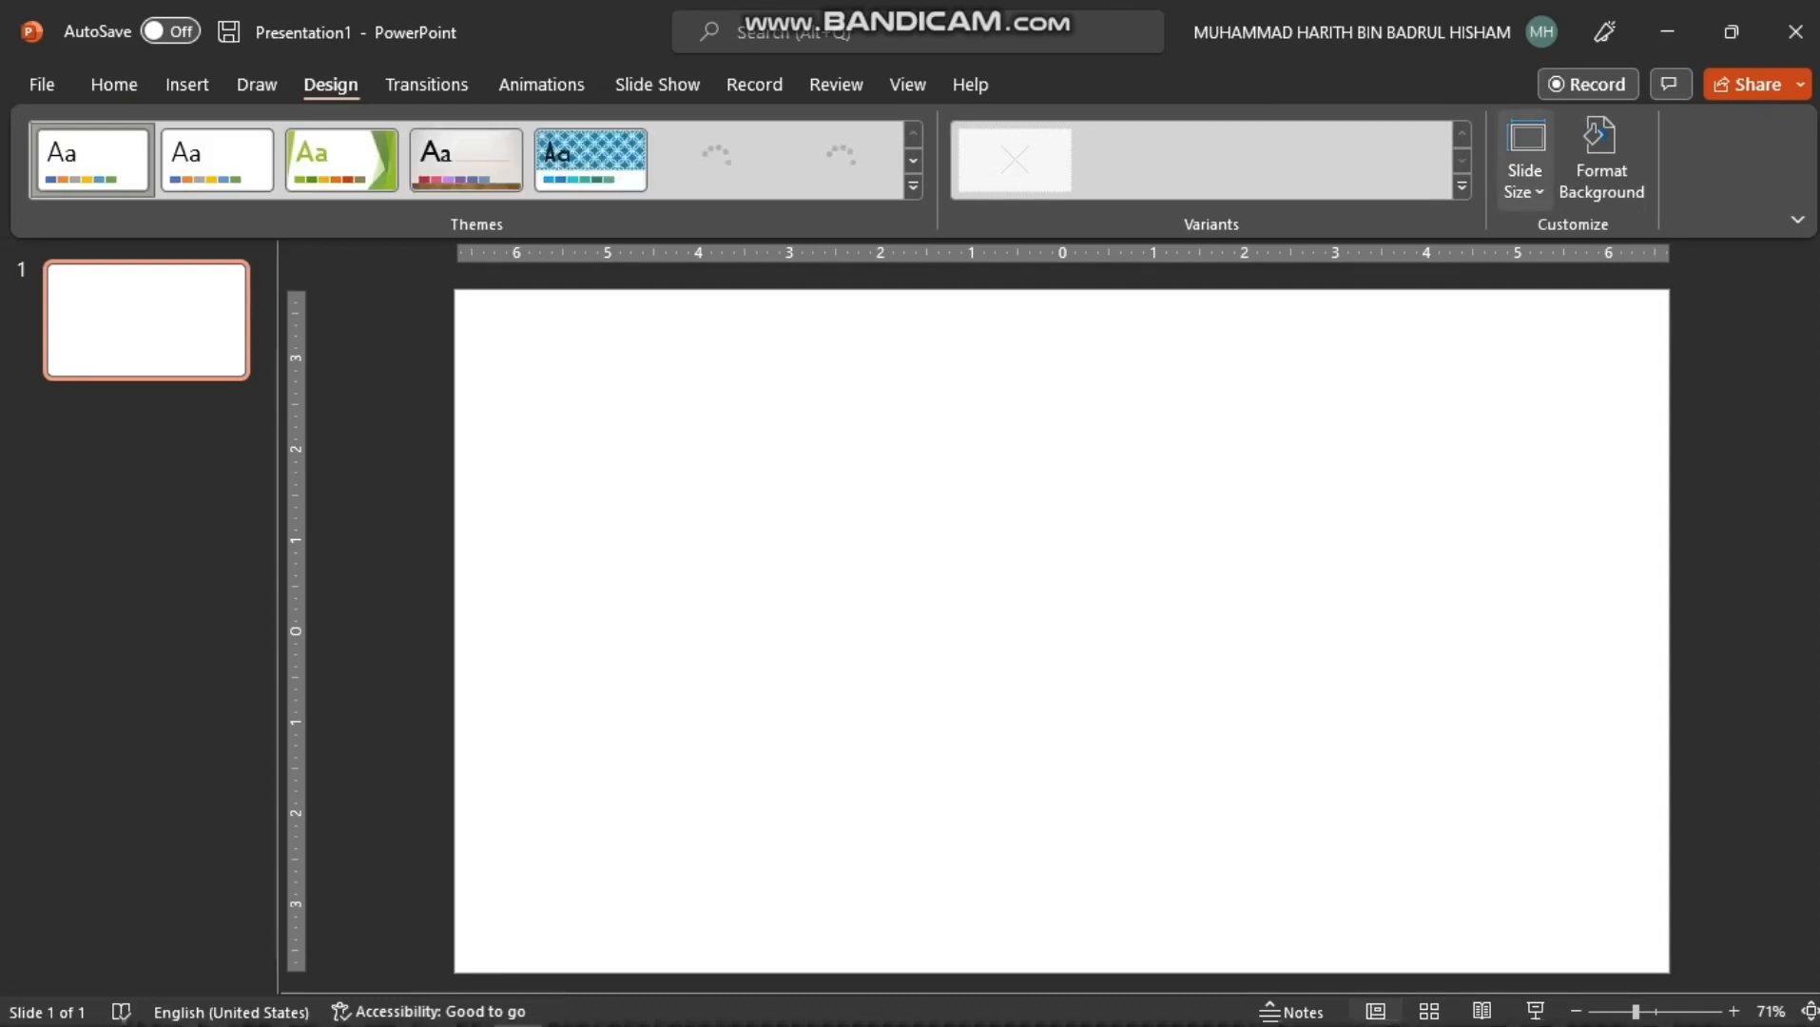
pyautogui.click(1526, 160)
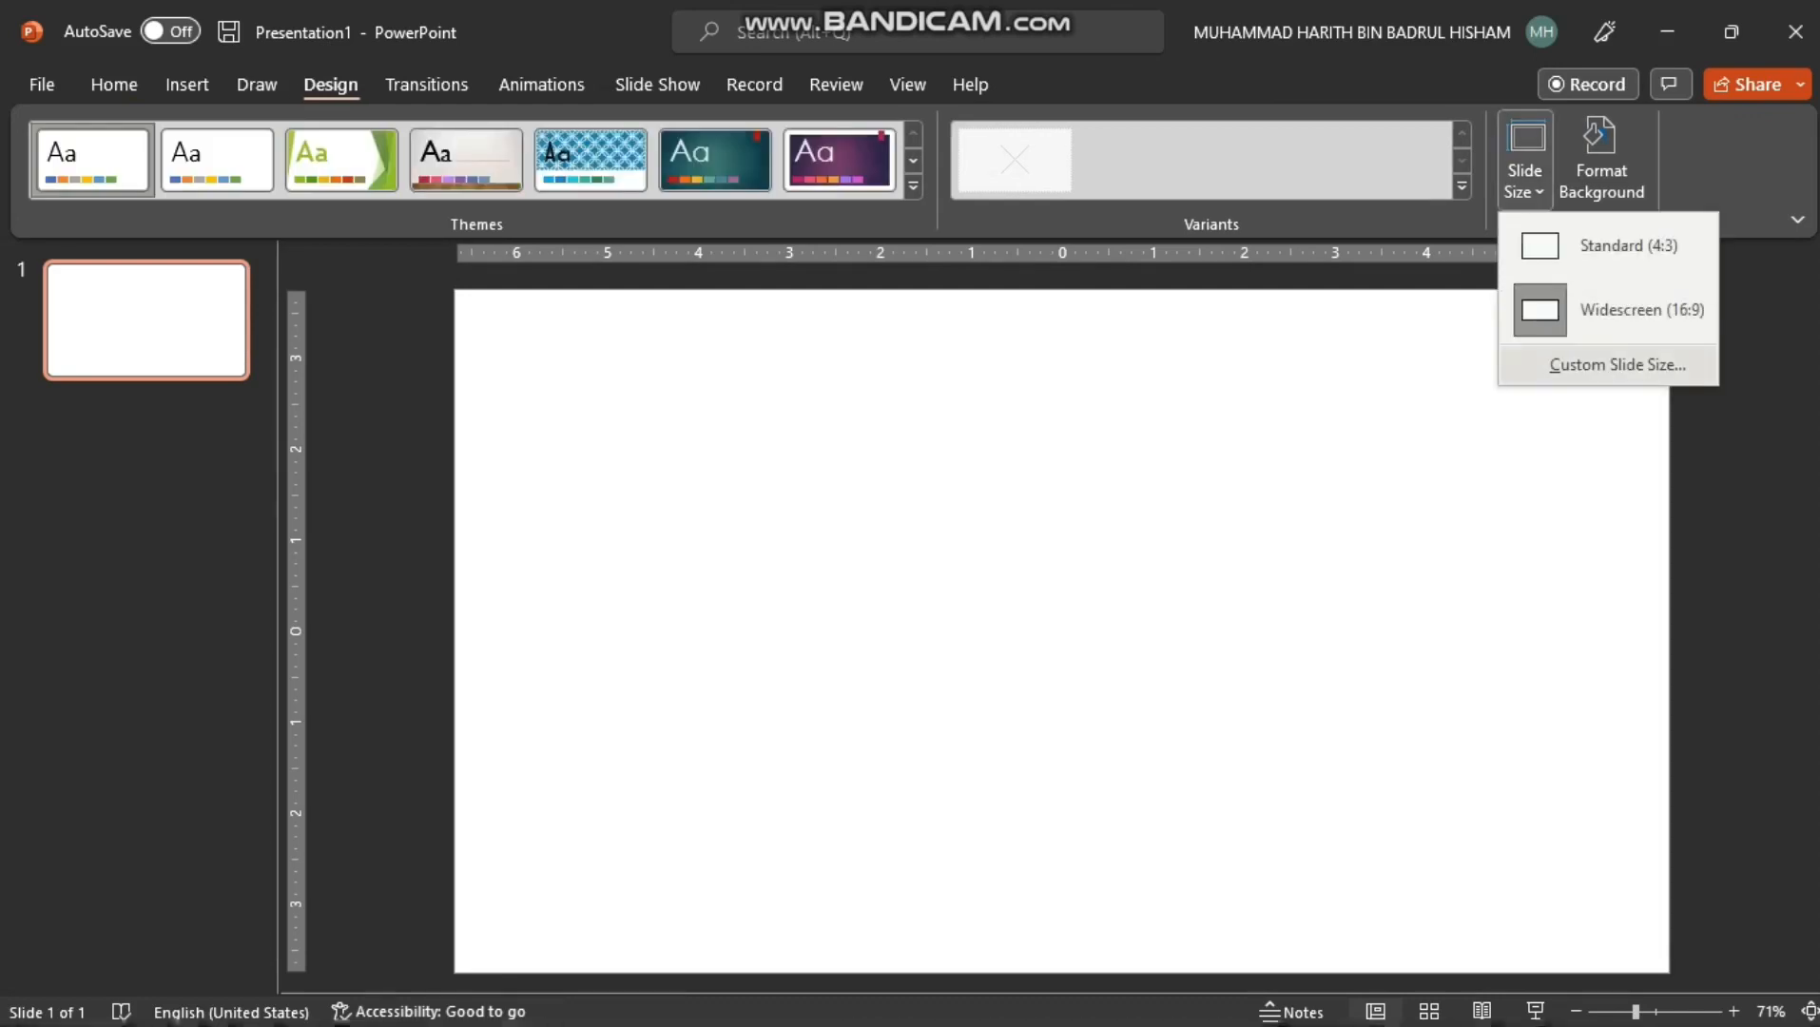
pyautogui.click(1616, 365)
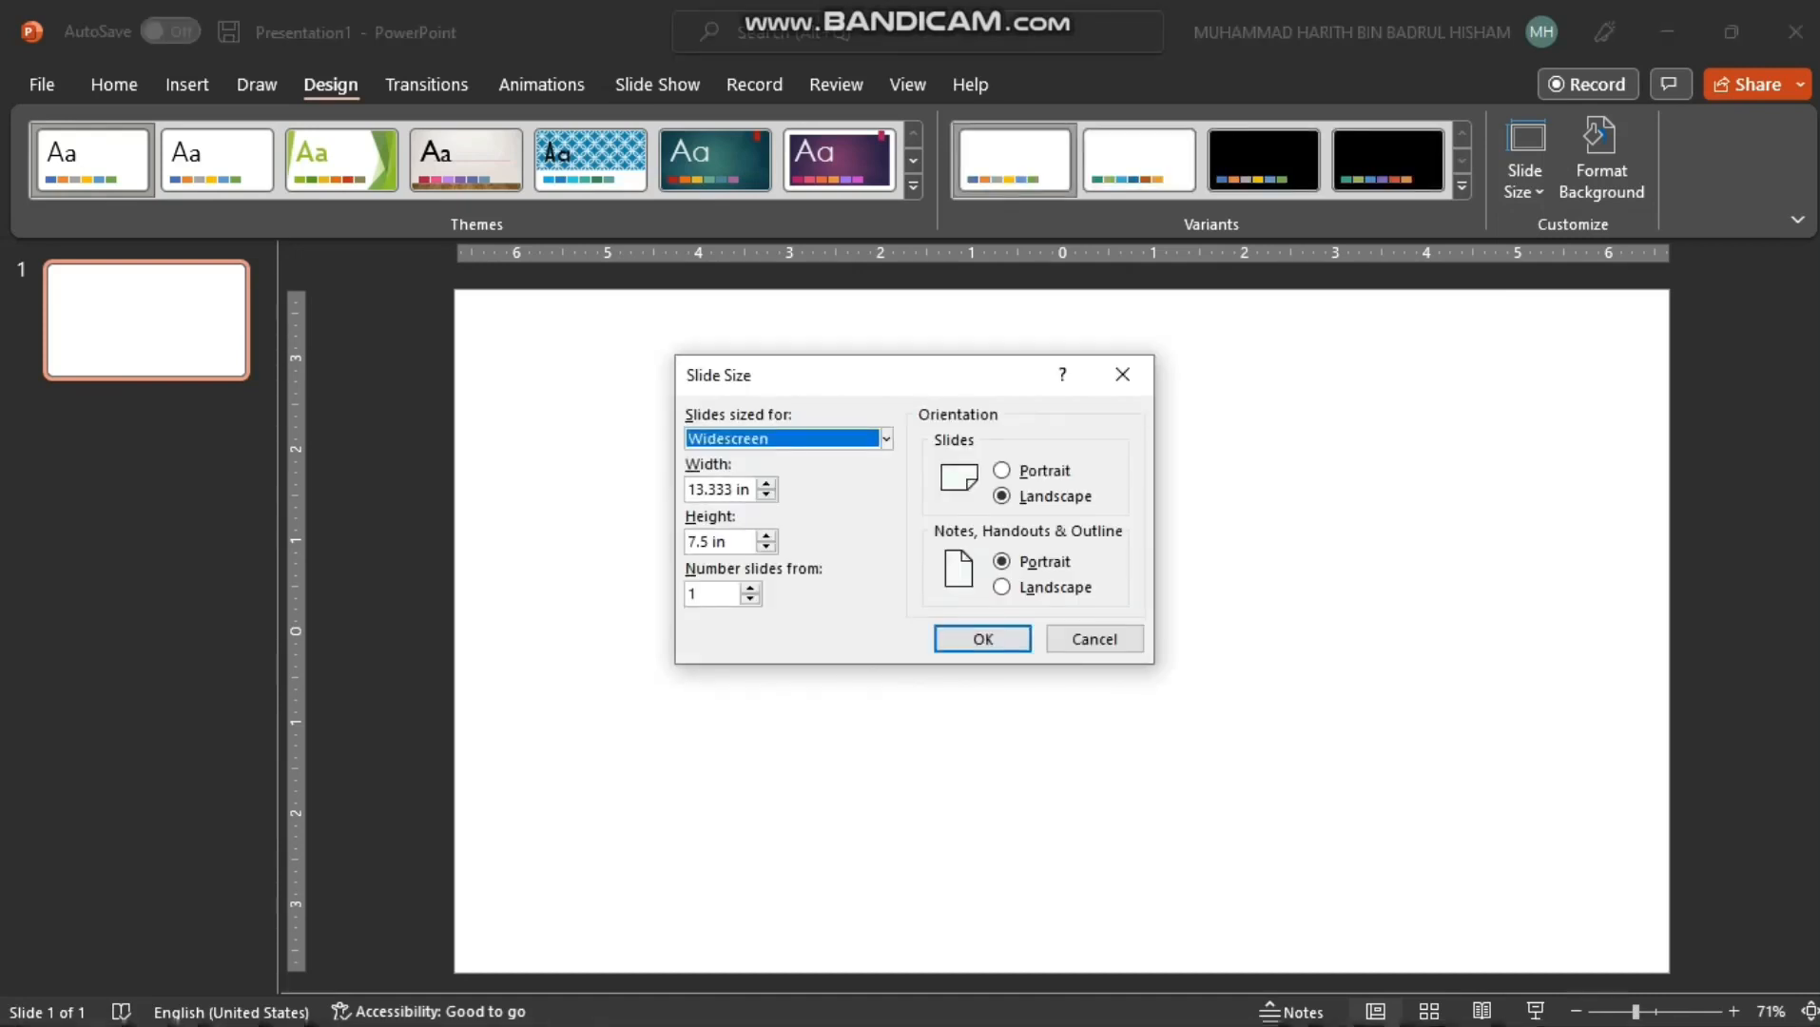
pyautogui.press('Tab')
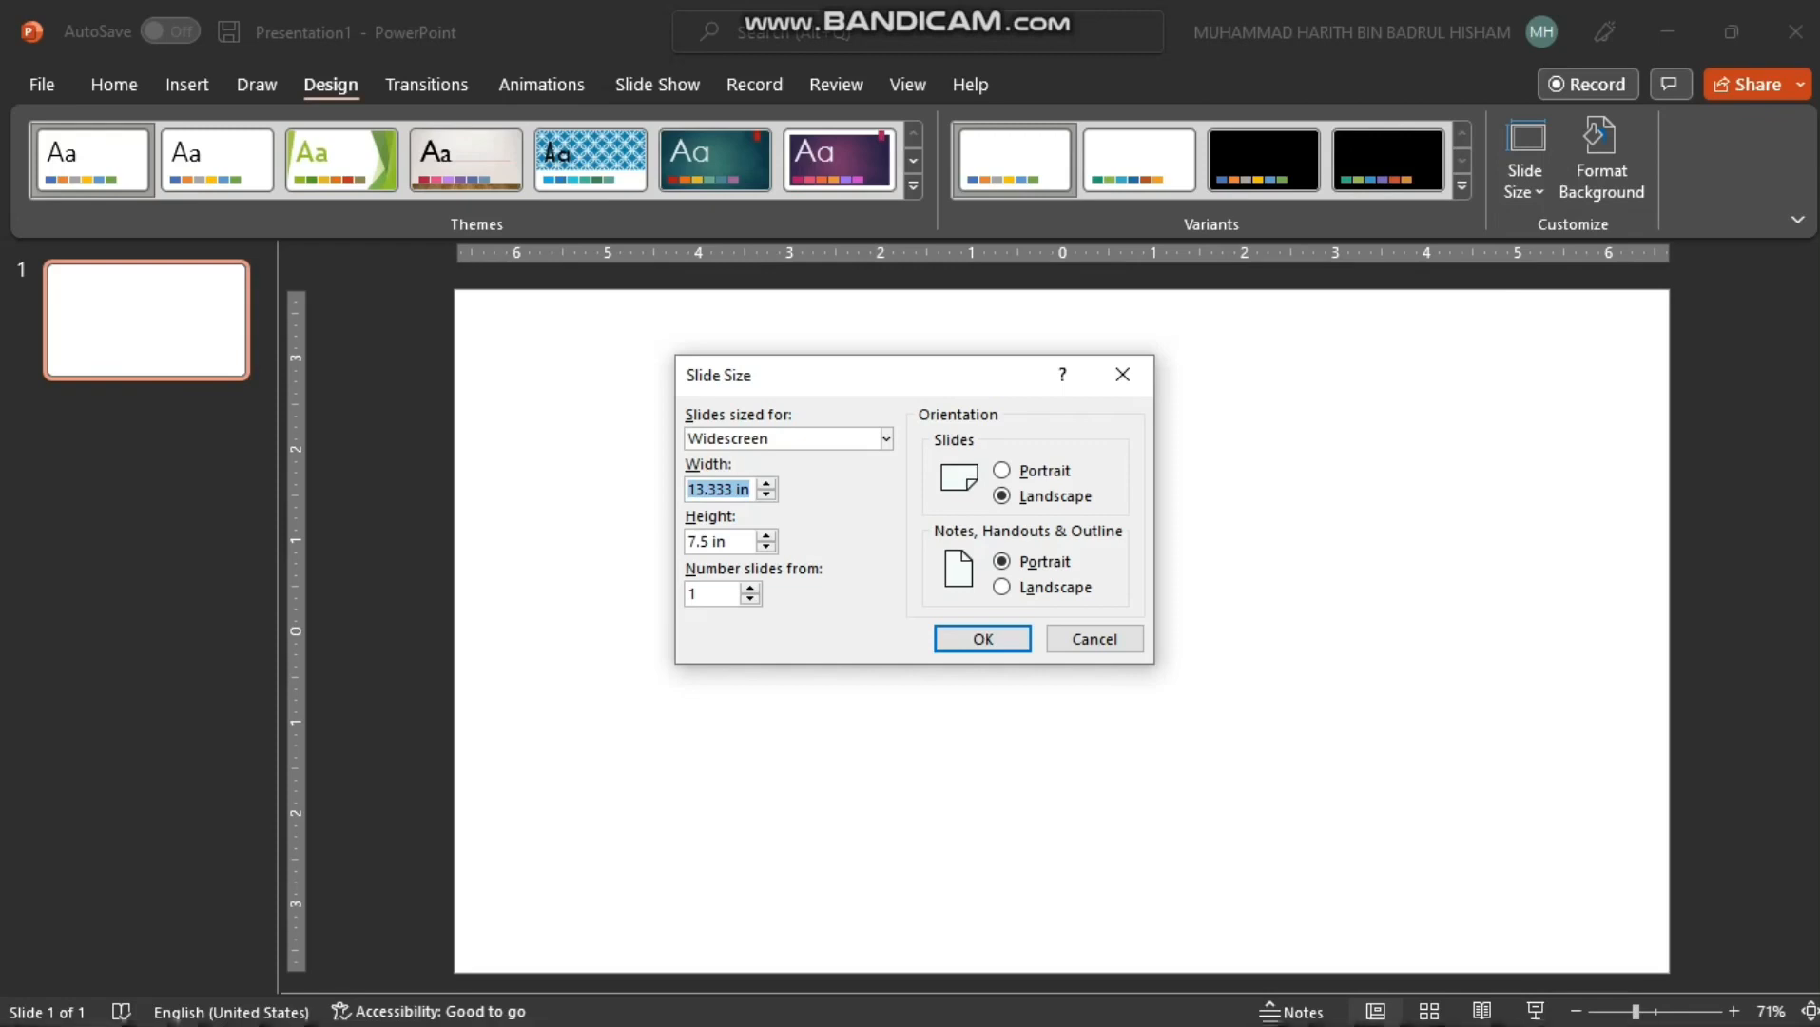
pyautogui.write('11')
pyautogui.press('Tab')
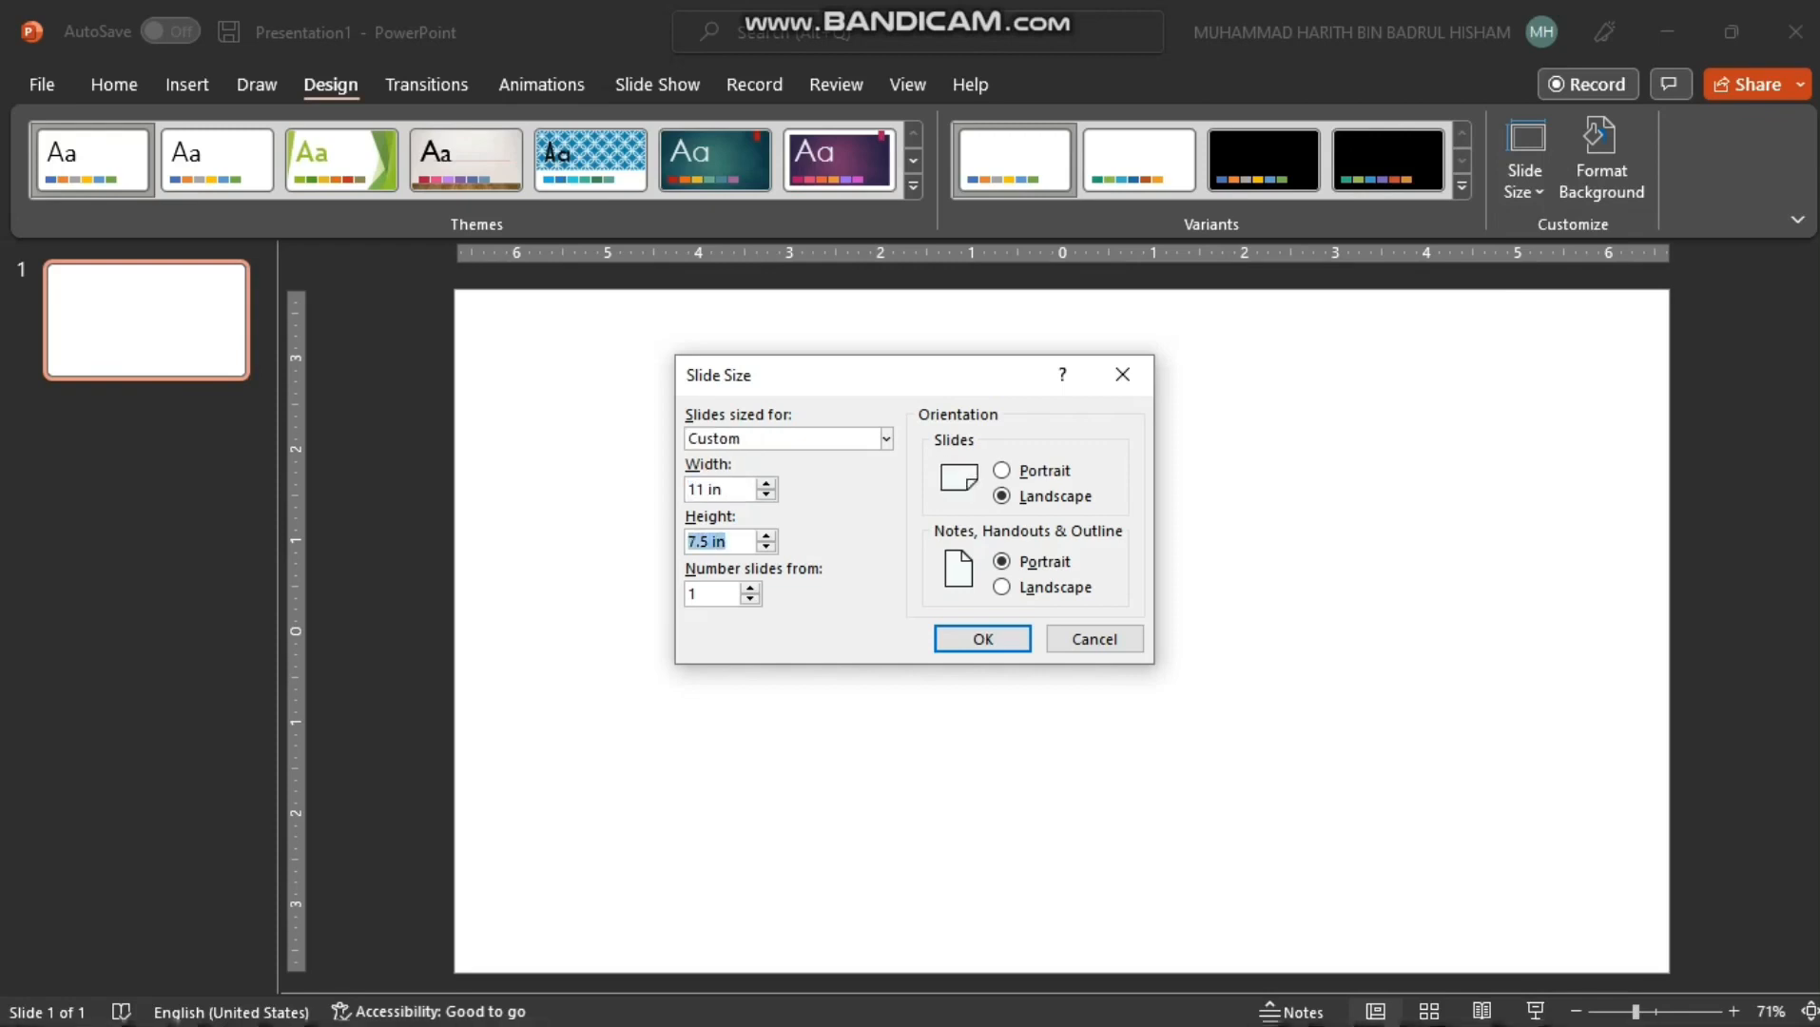
pyautogui.write('17')
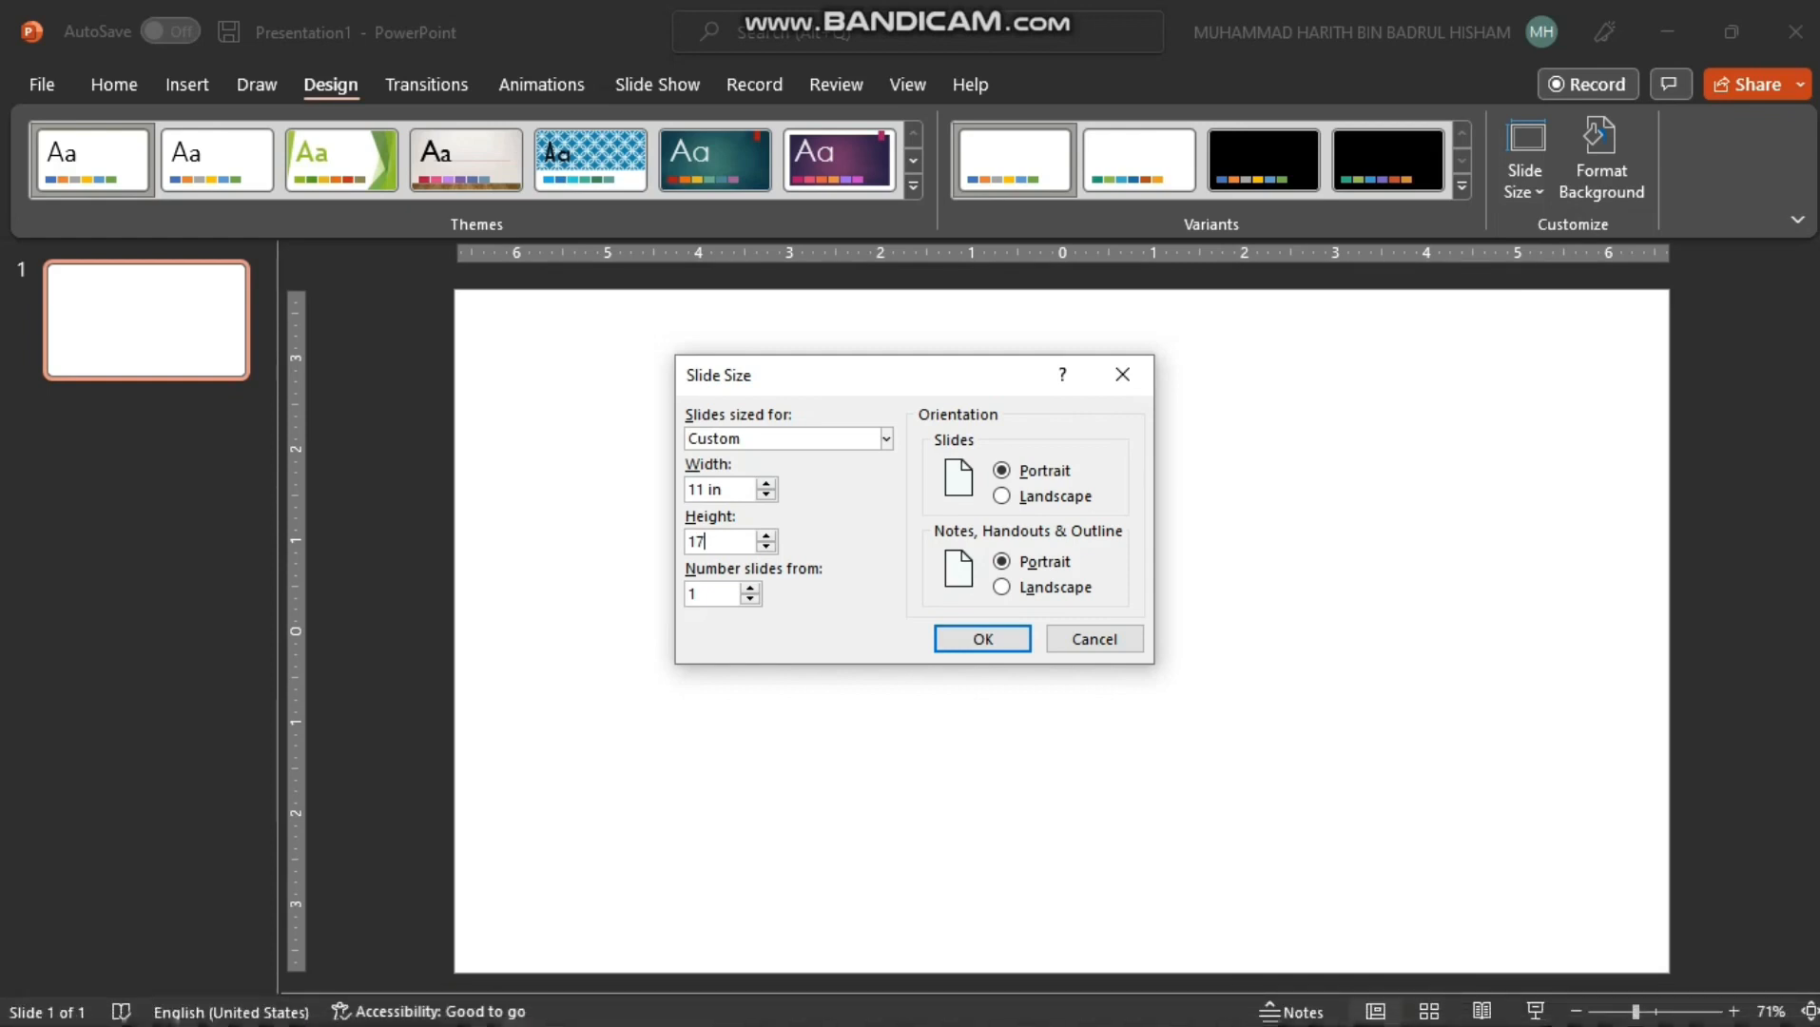
pyautogui.press('Return')
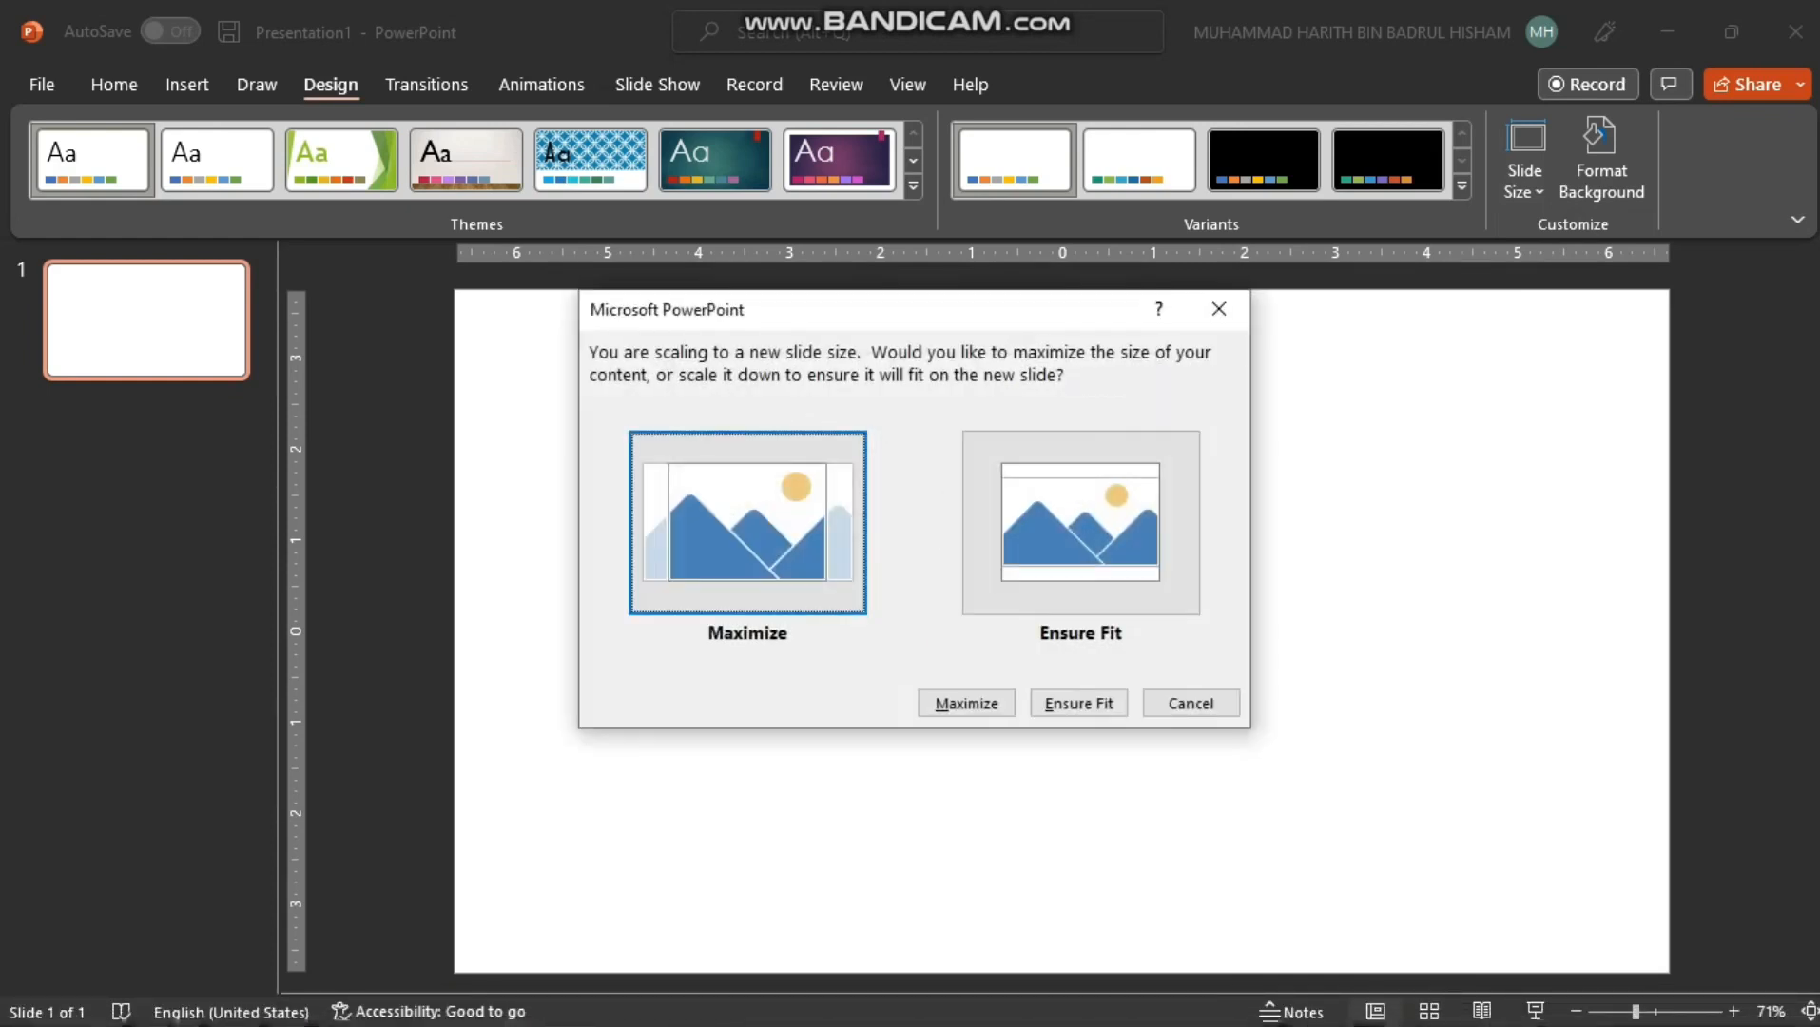
pyautogui.click(1024, 533)
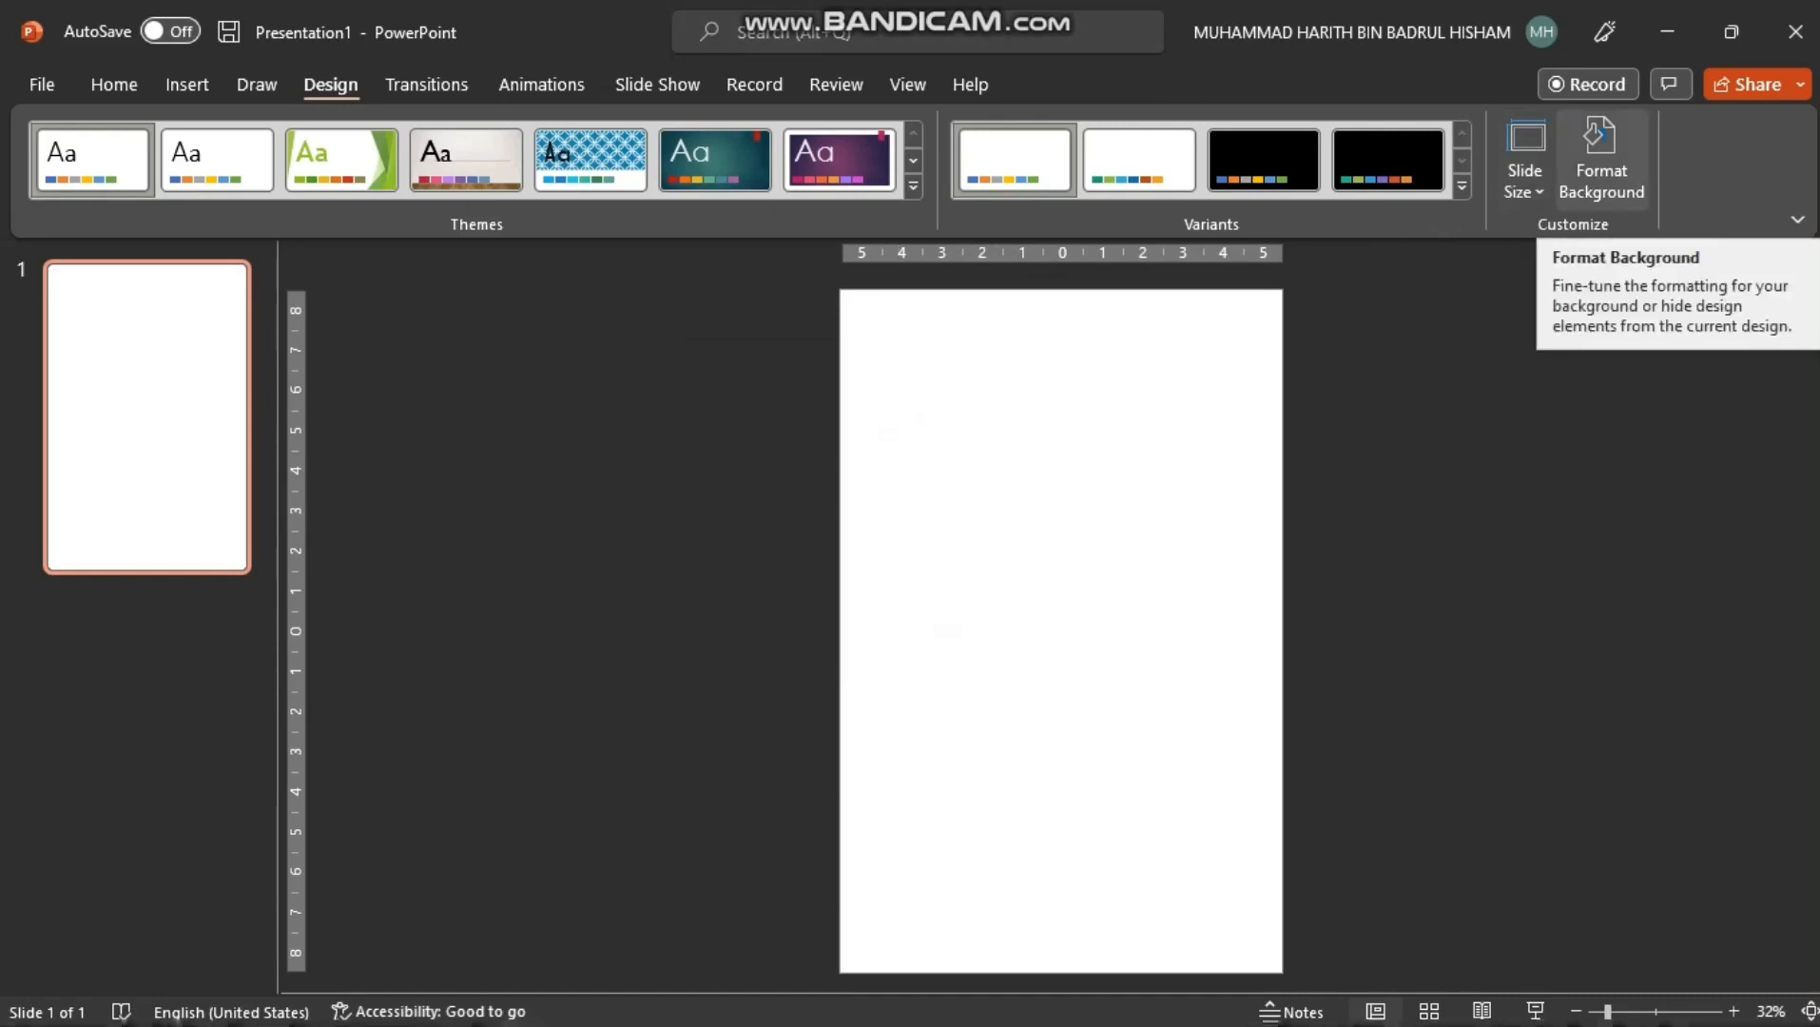
# Give the slide background a solid fill in a light orange theme color
pyautogui.click(1601, 157)
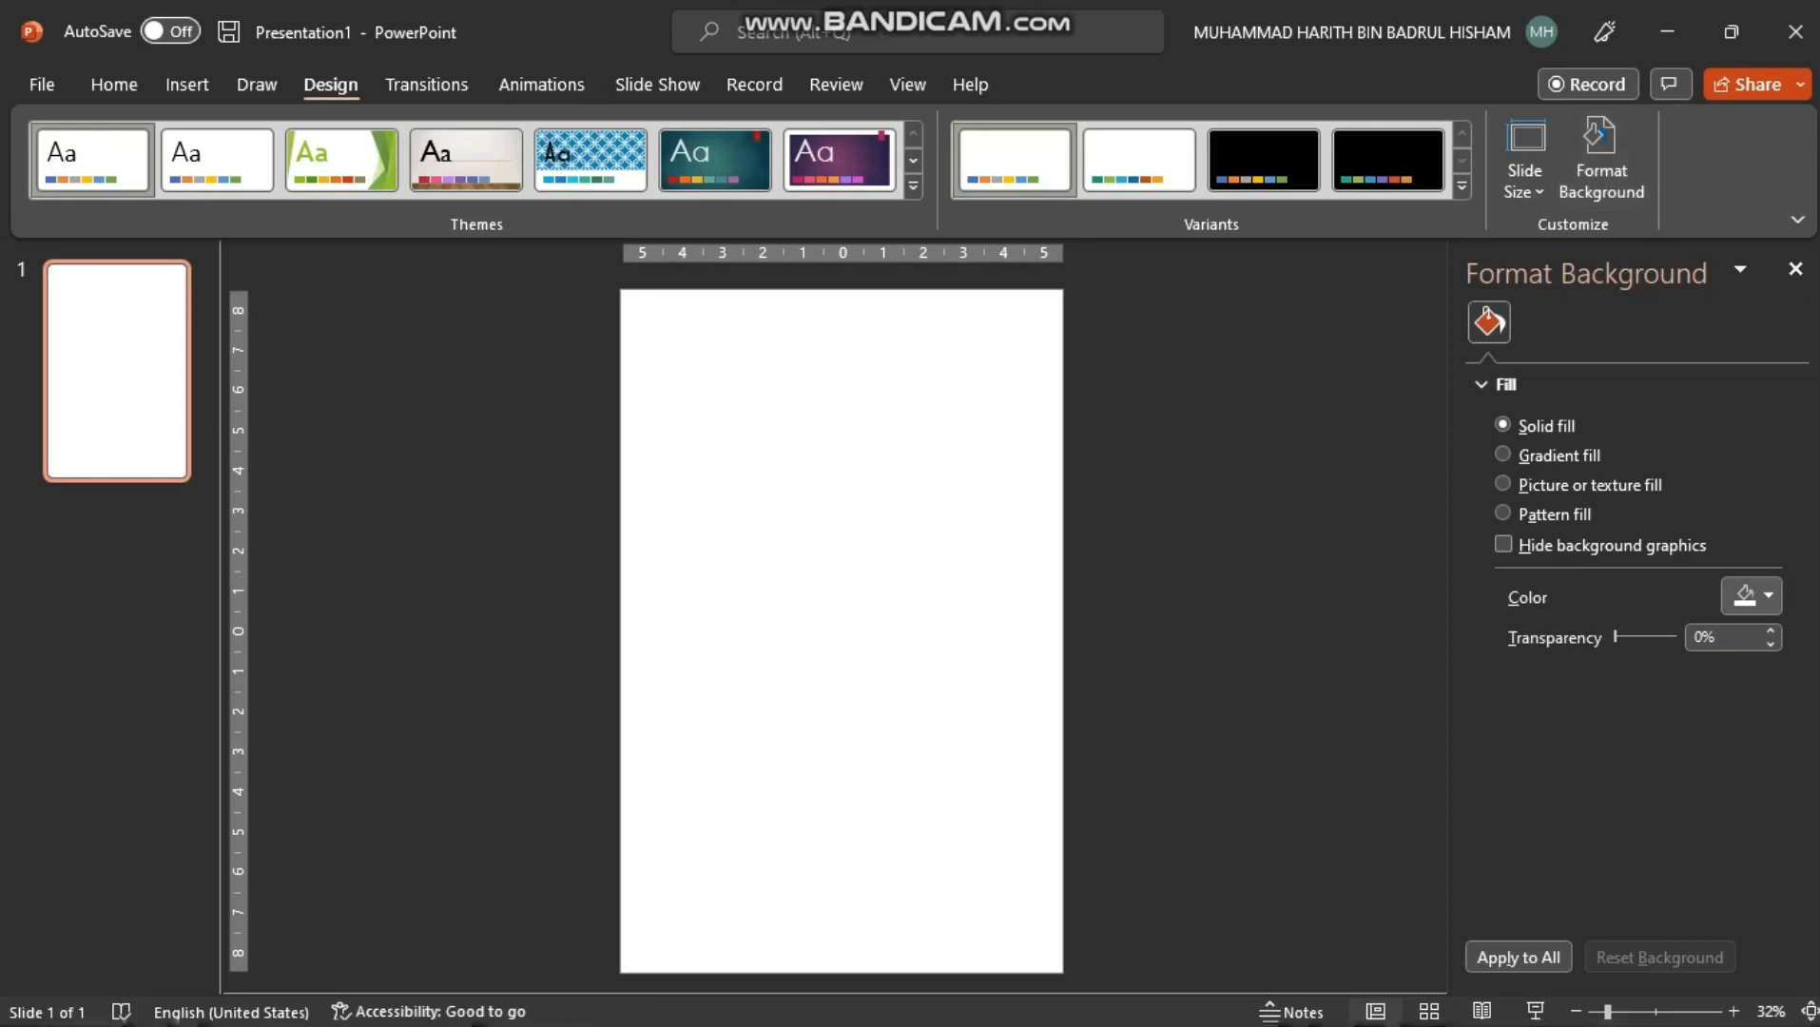
pyautogui.click(1751, 596)
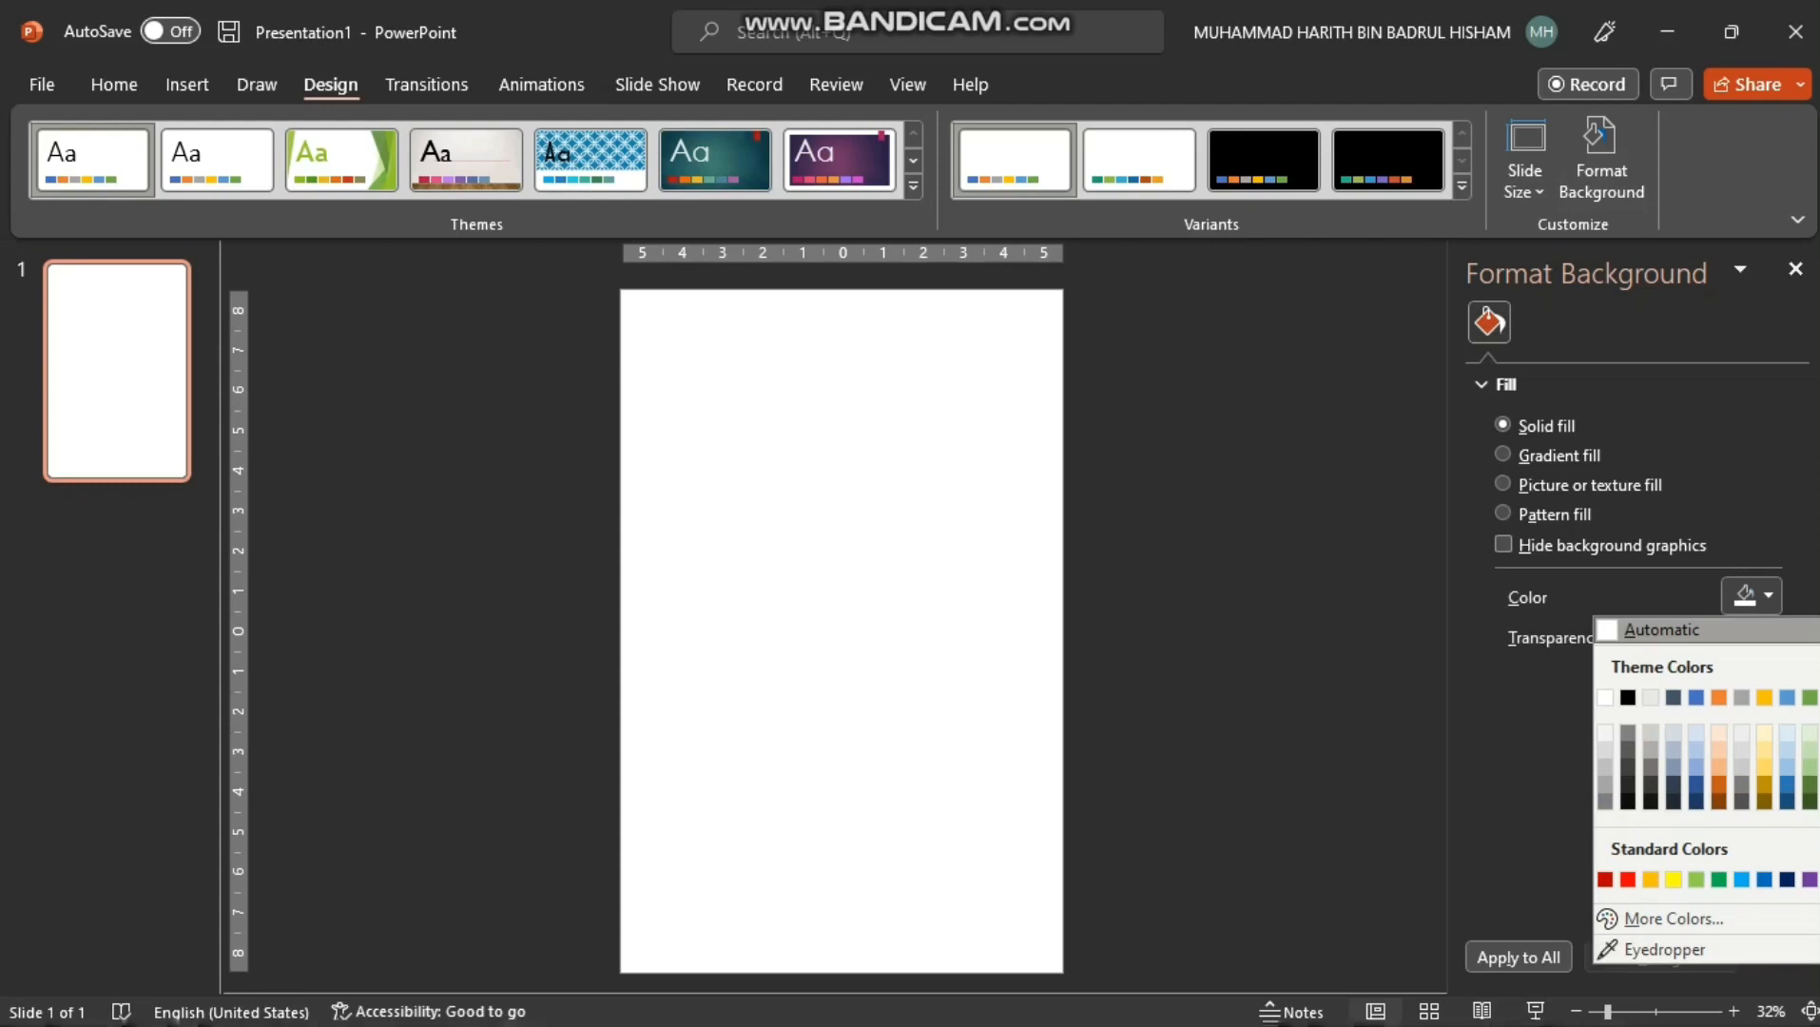
pyautogui.click(1719, 767)
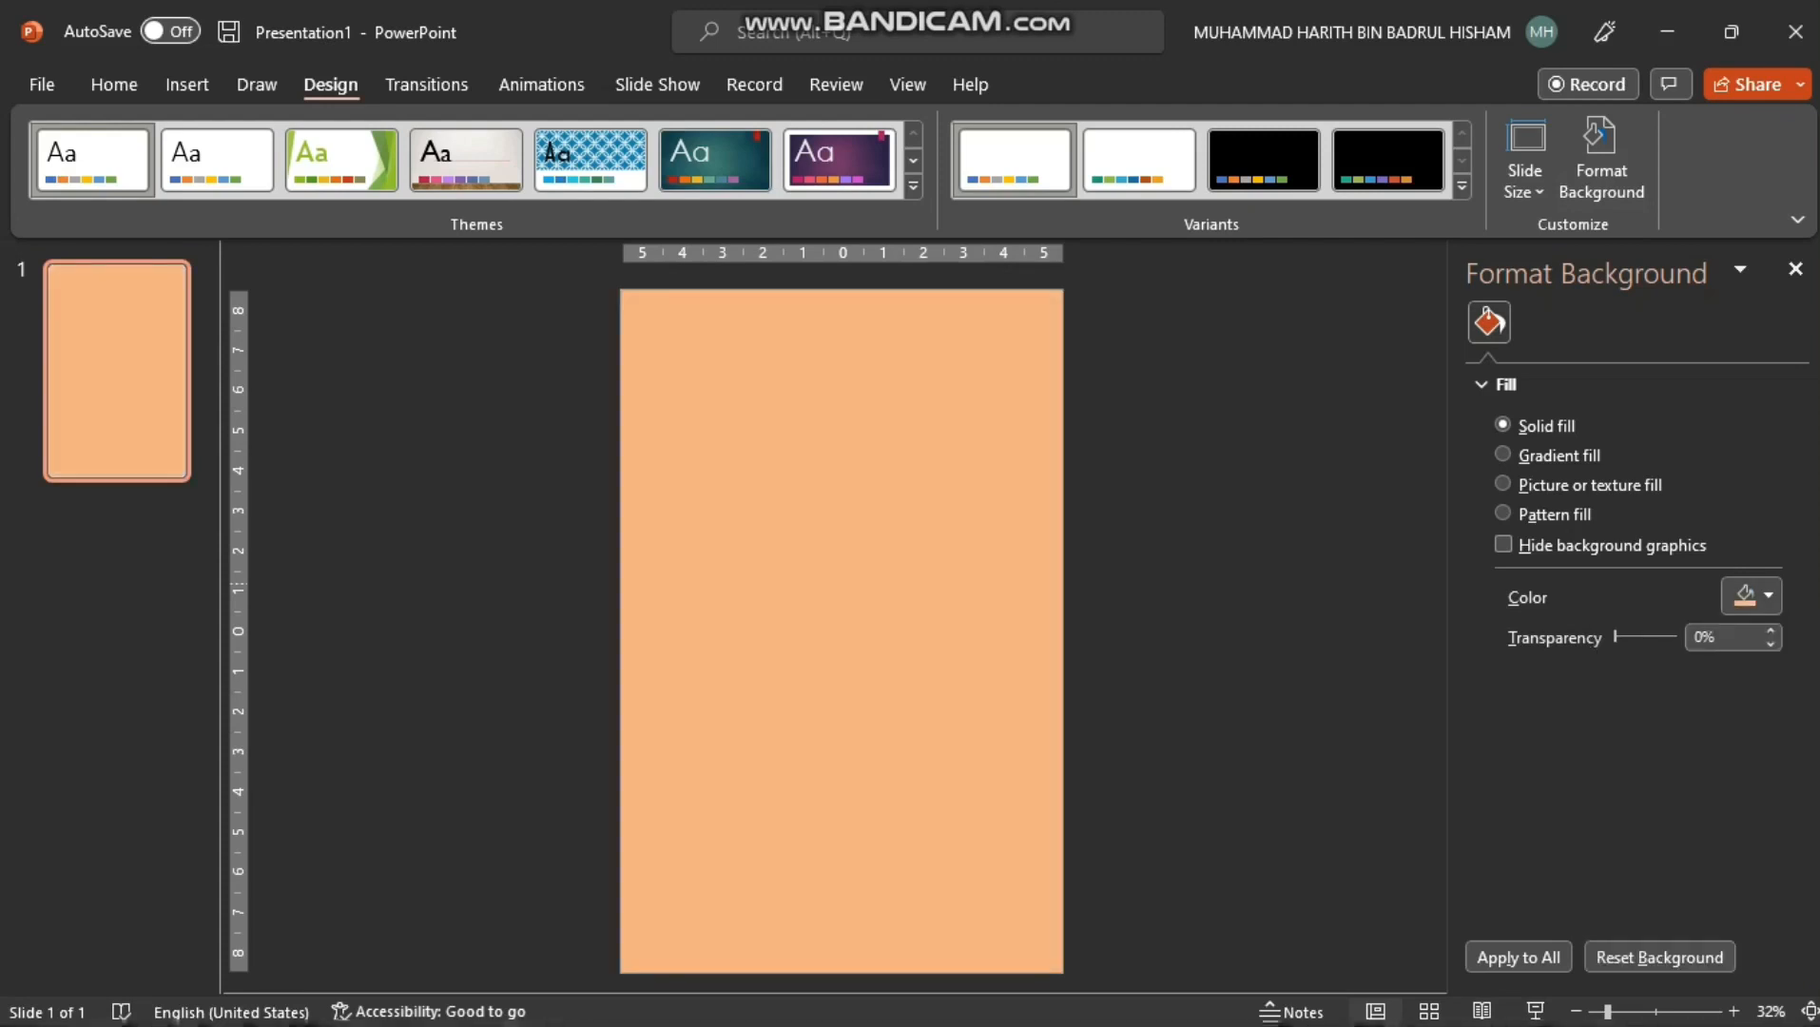
pyautogui.click(1796, 269)
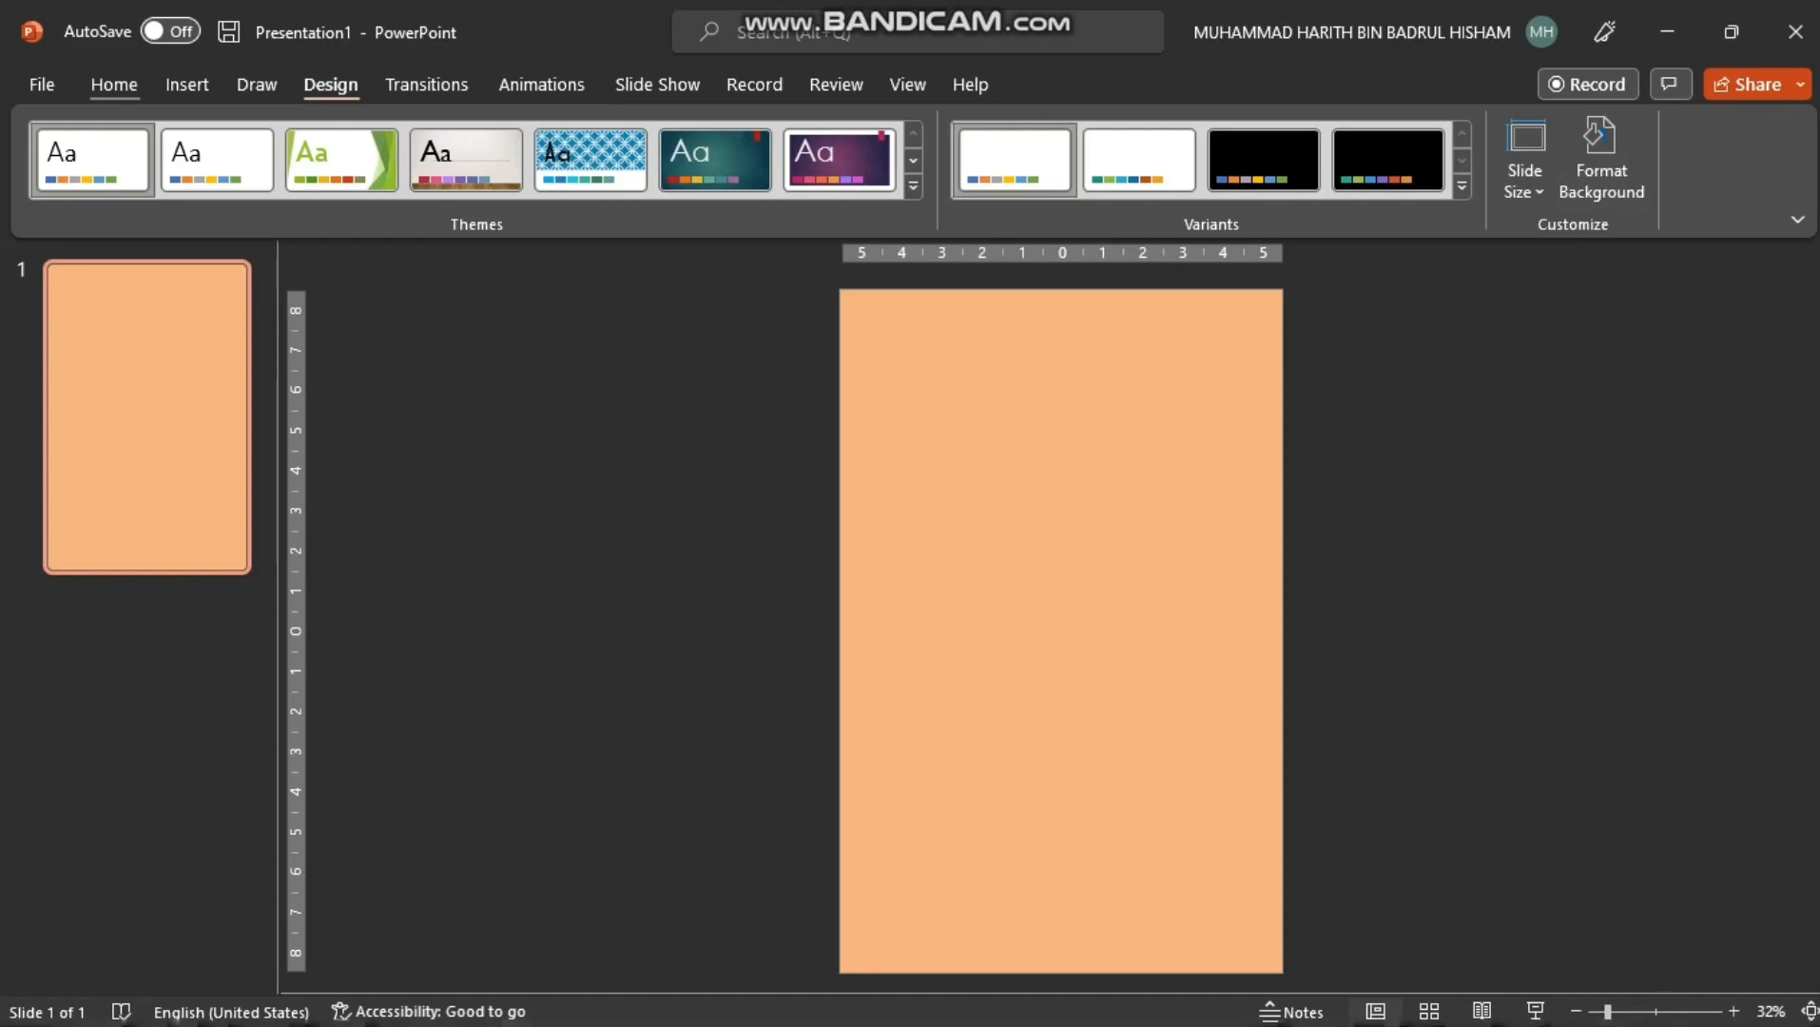
# Draw a flowchart off-page connector shape about 7.03" wide and 4.13" high at the slide's upper edge
pyautogui.click(115, 85)
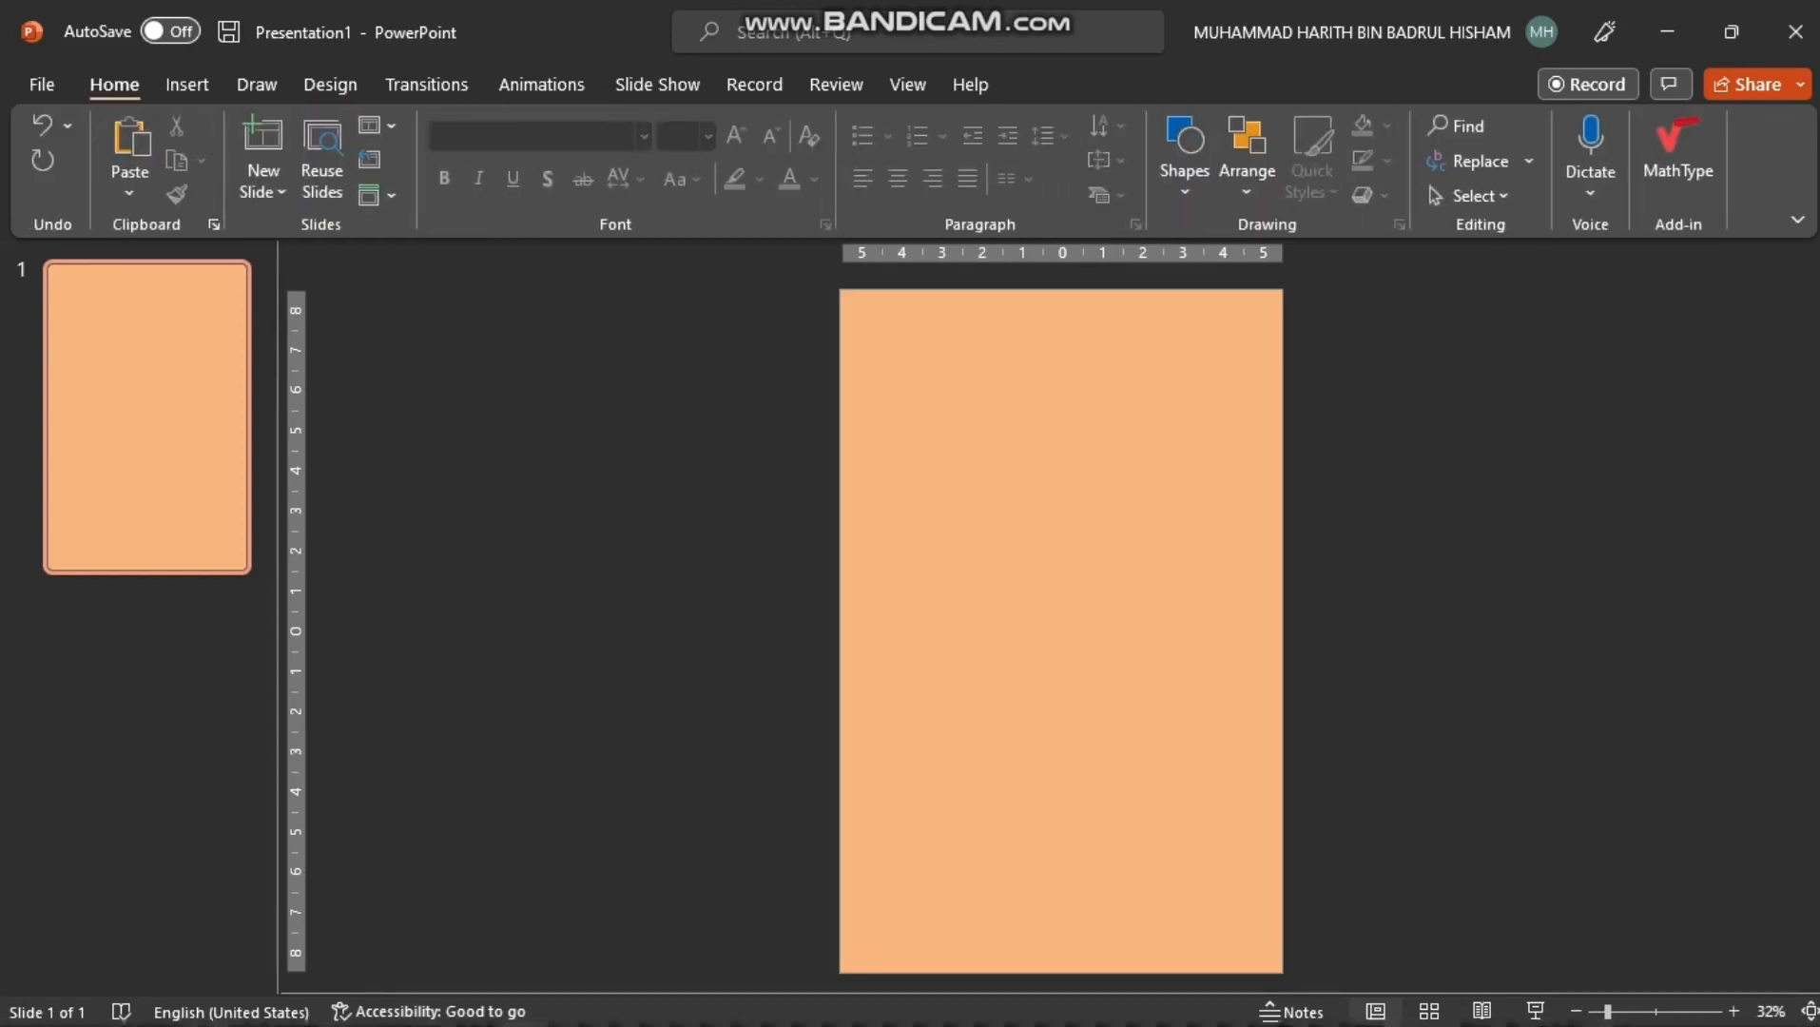
pyautogui.click(188, 85)
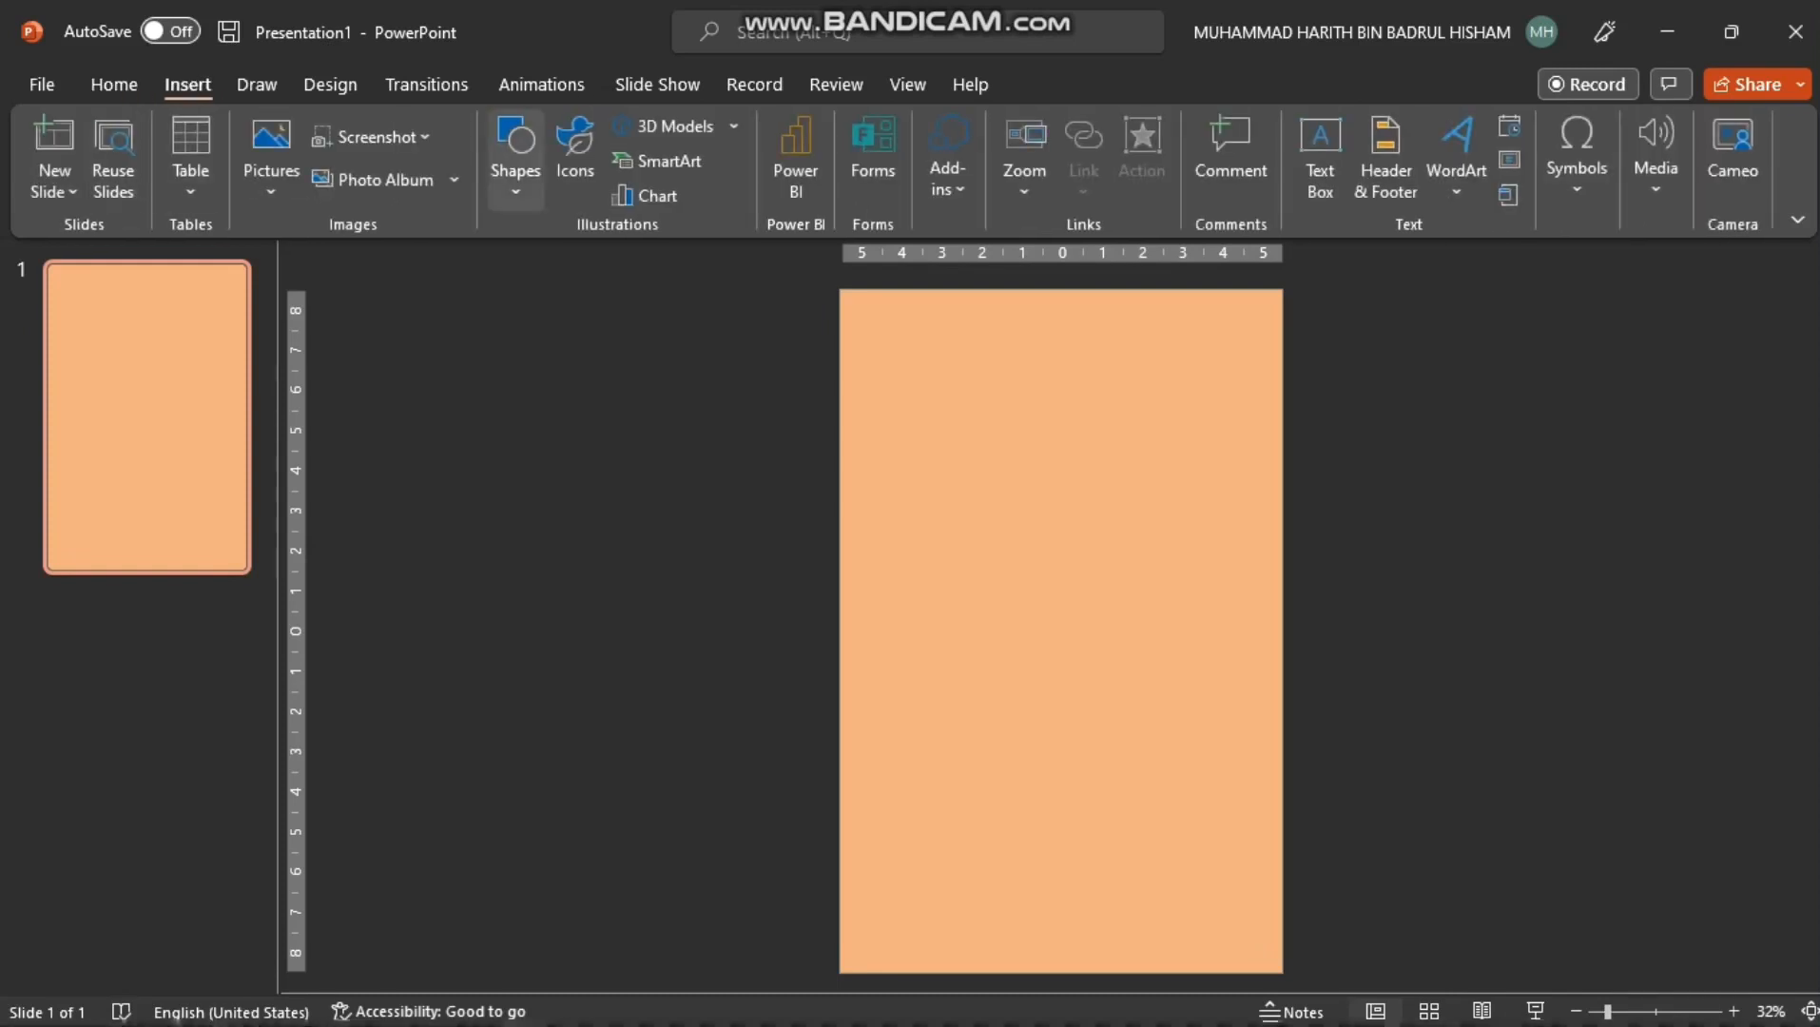
pyautogui.click(516, 152)
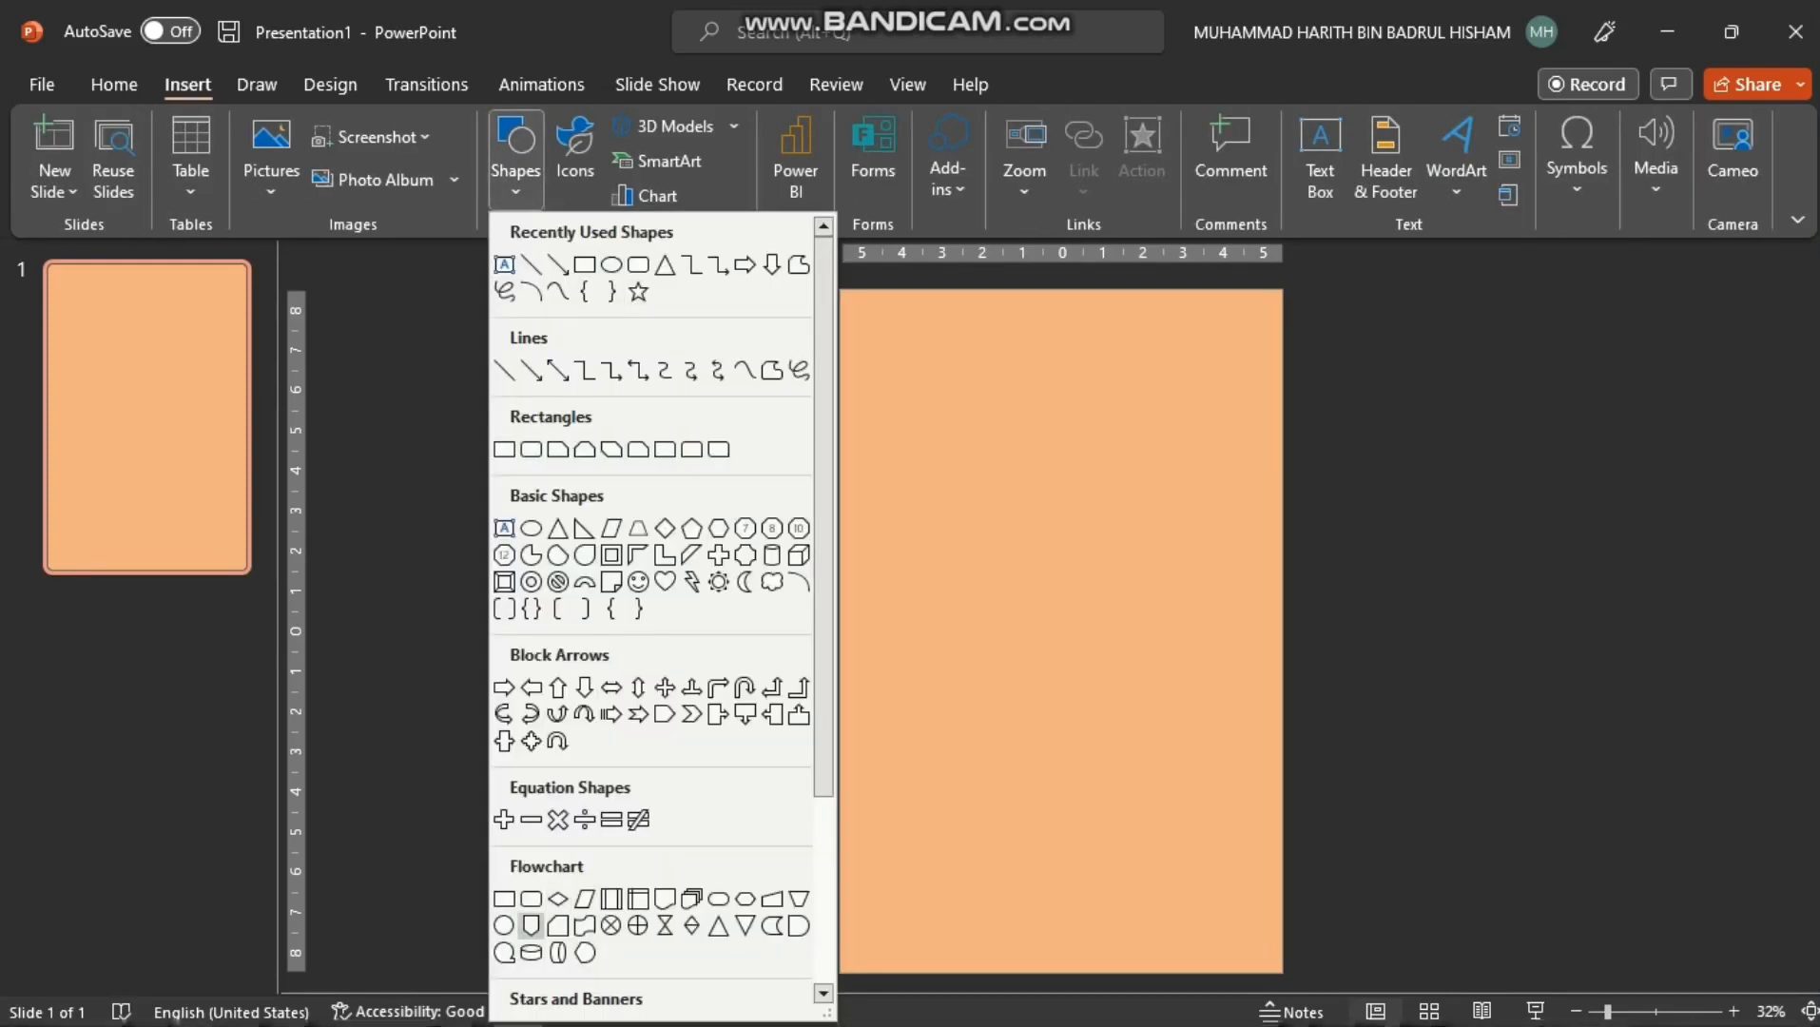
pyautogui.click(531, 925)
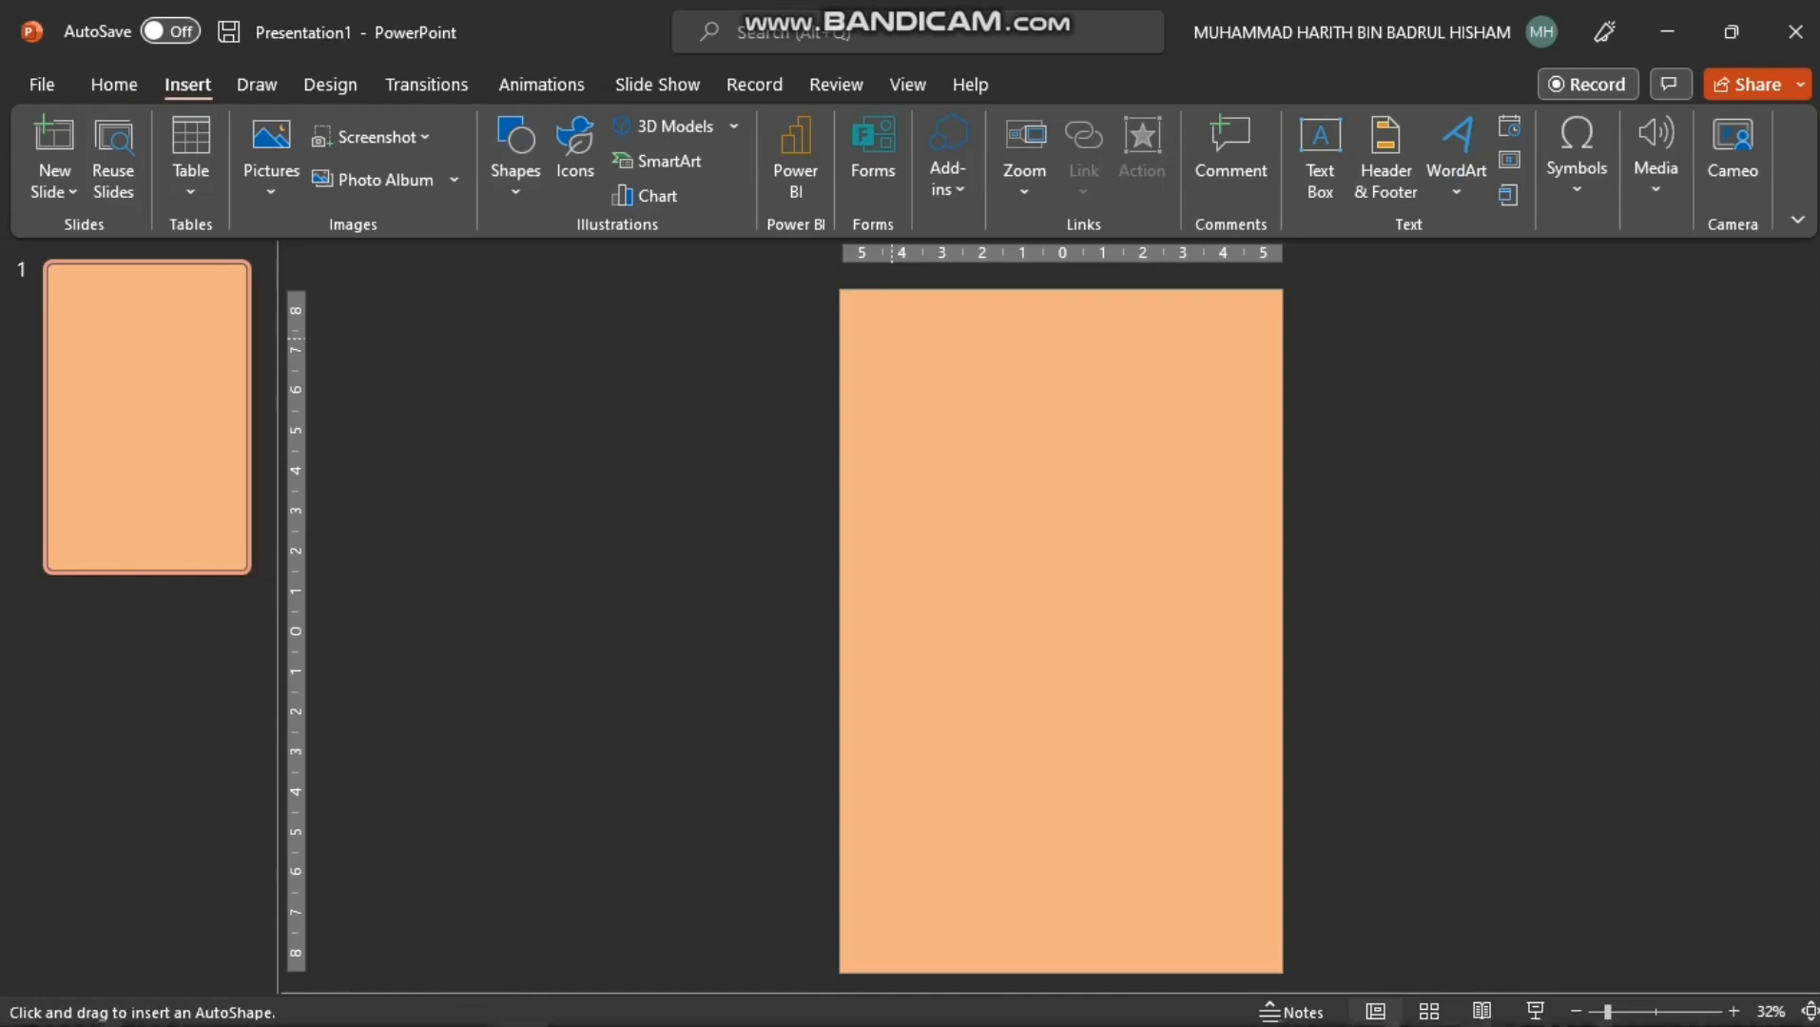
pyautogui.moveTo(868, 290); pyautogui.dragTo(1151, 456)
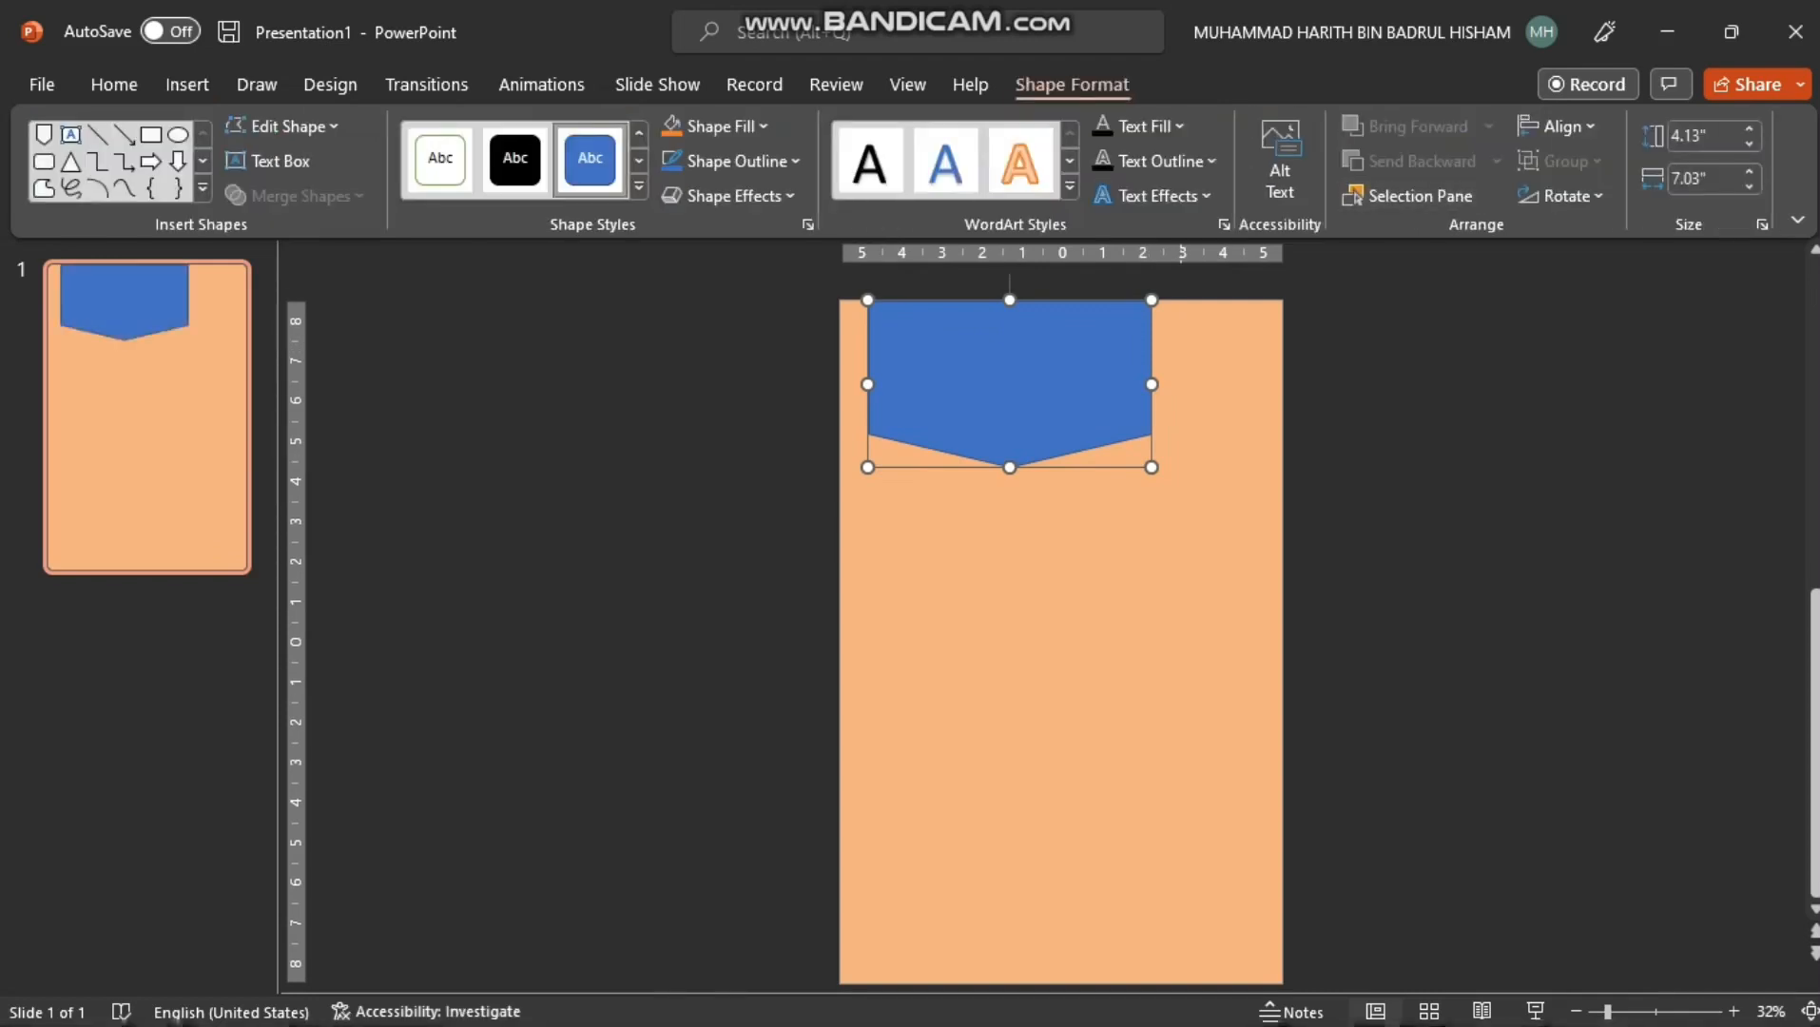
# Center the connector shape horizontally on the slide and nudge it slightly upward
pyautogui.click(1557, 125)
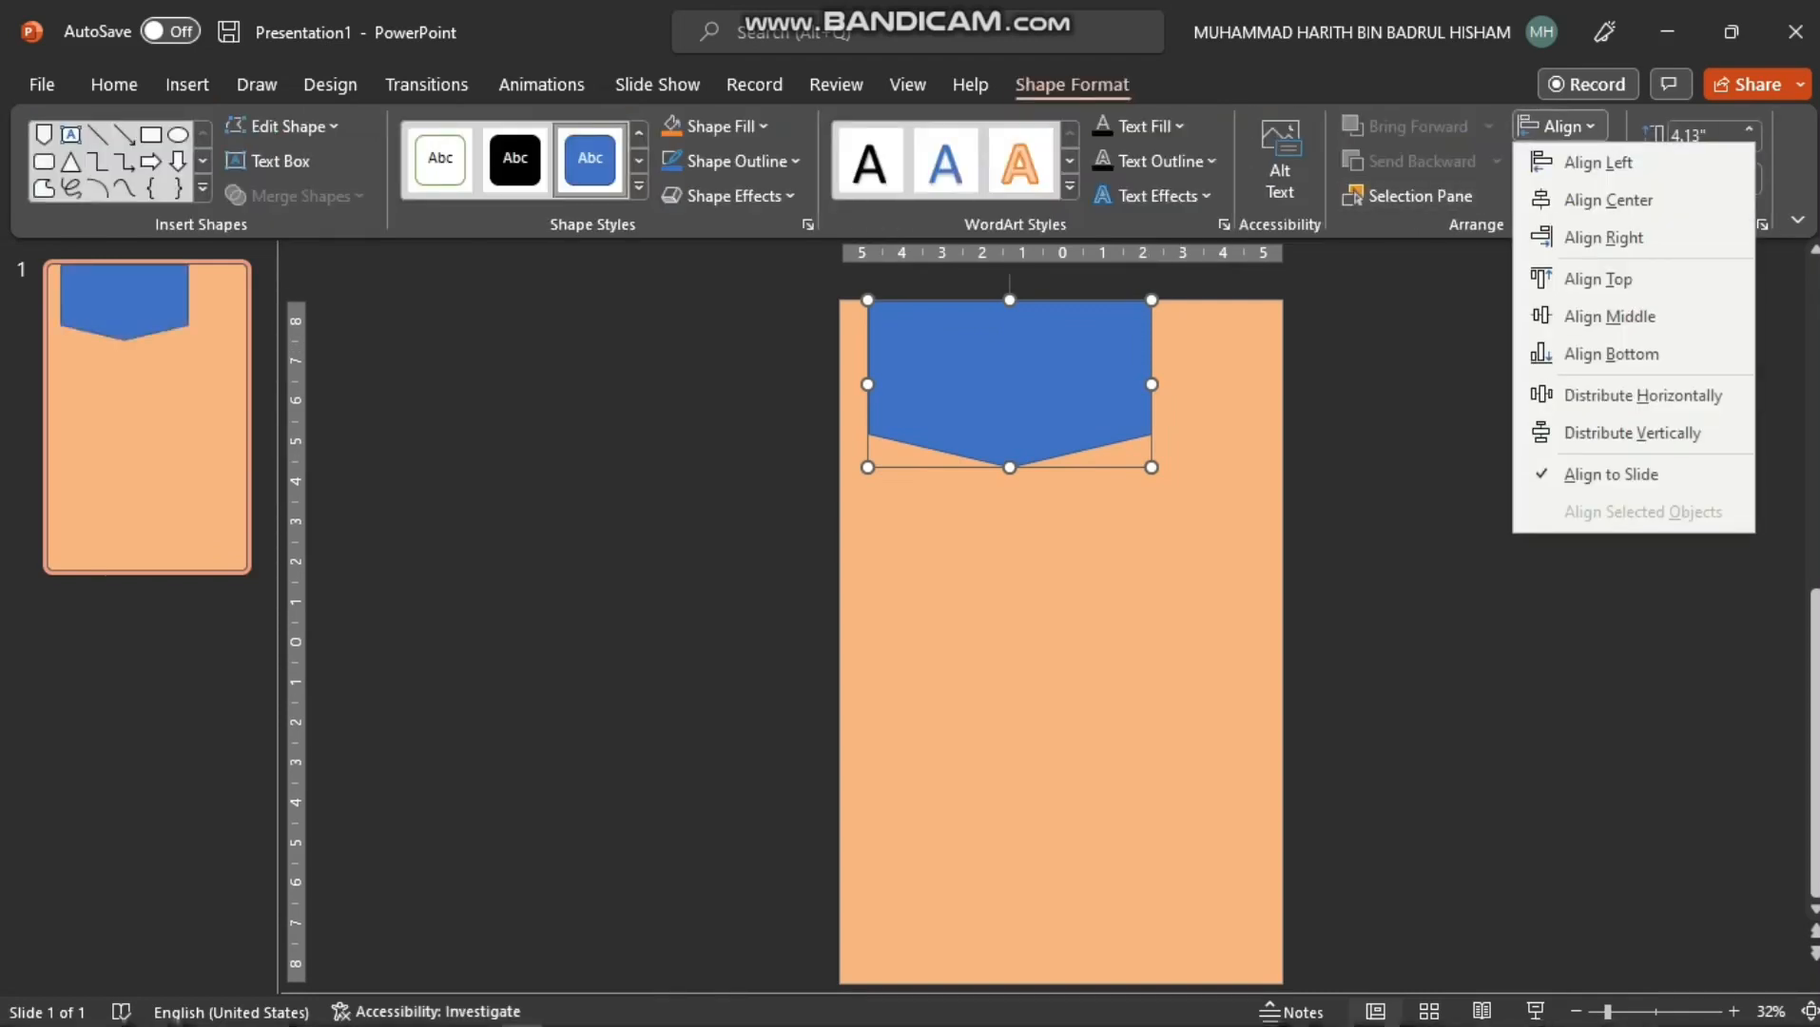
pyautogui.click(1607, 200)
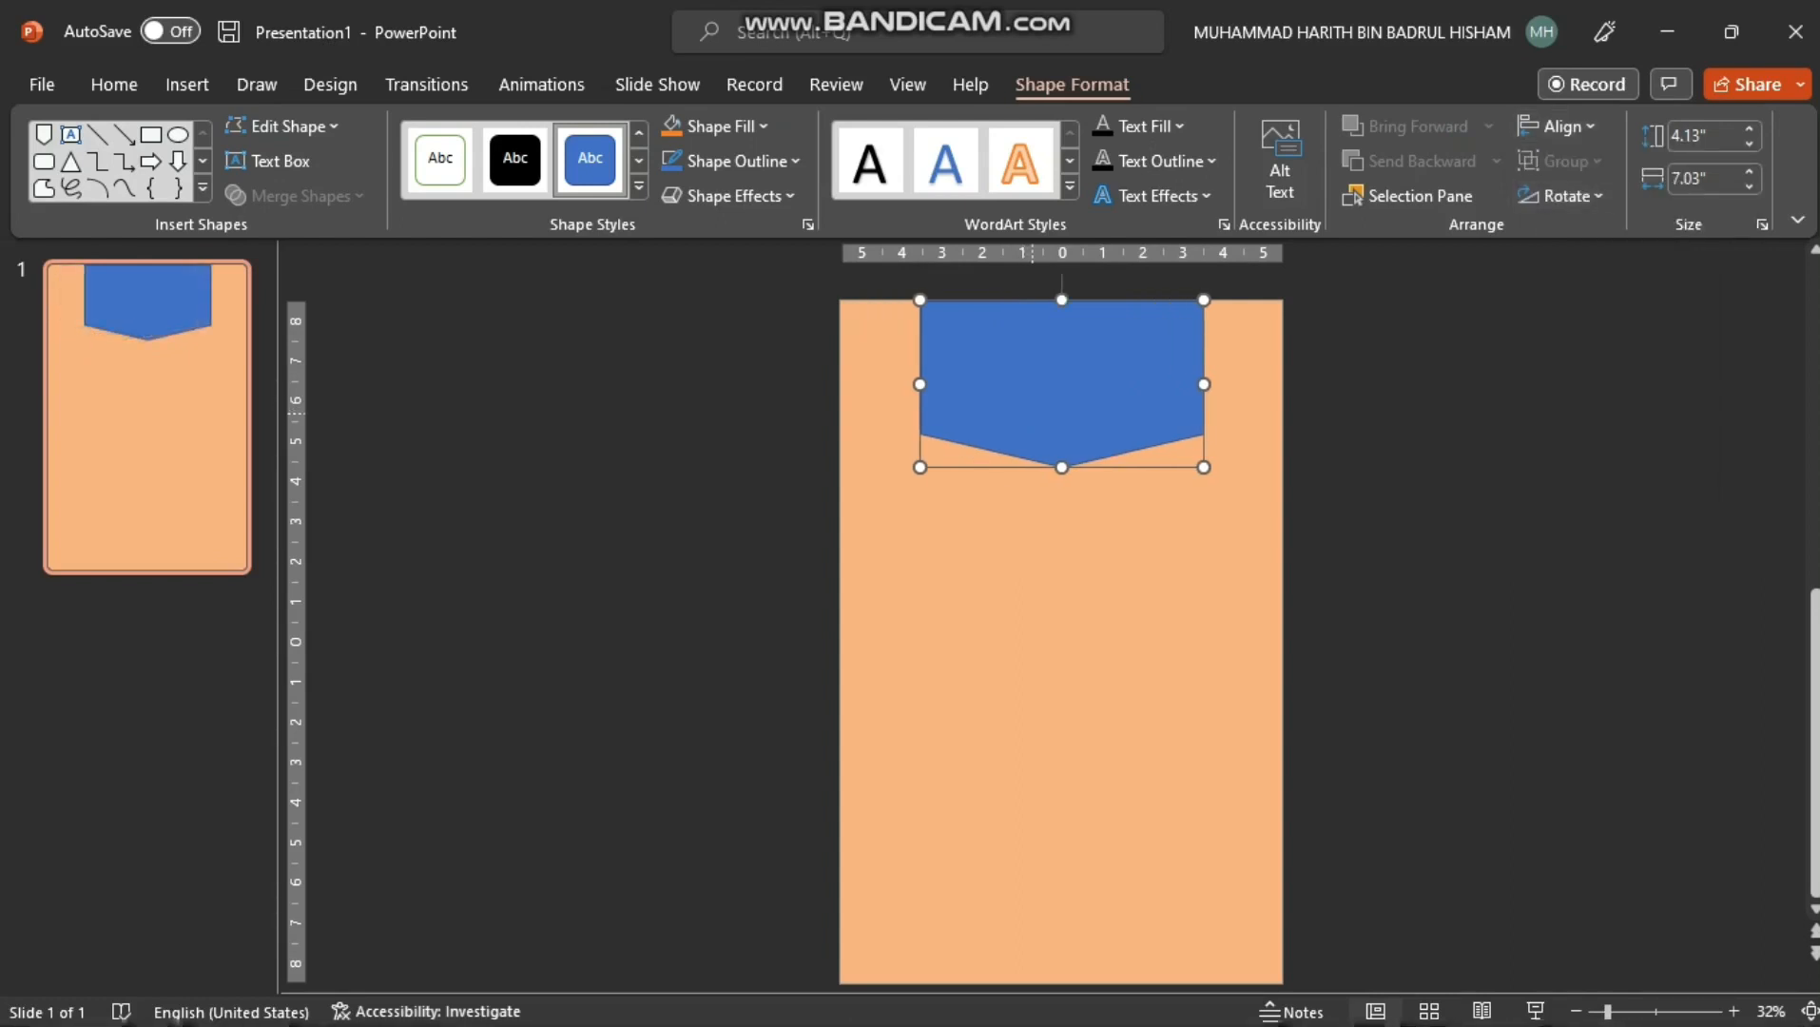
pyautogui.press('Up')
pyautogui.press('Up')
pyautogui.click(1094, 552)
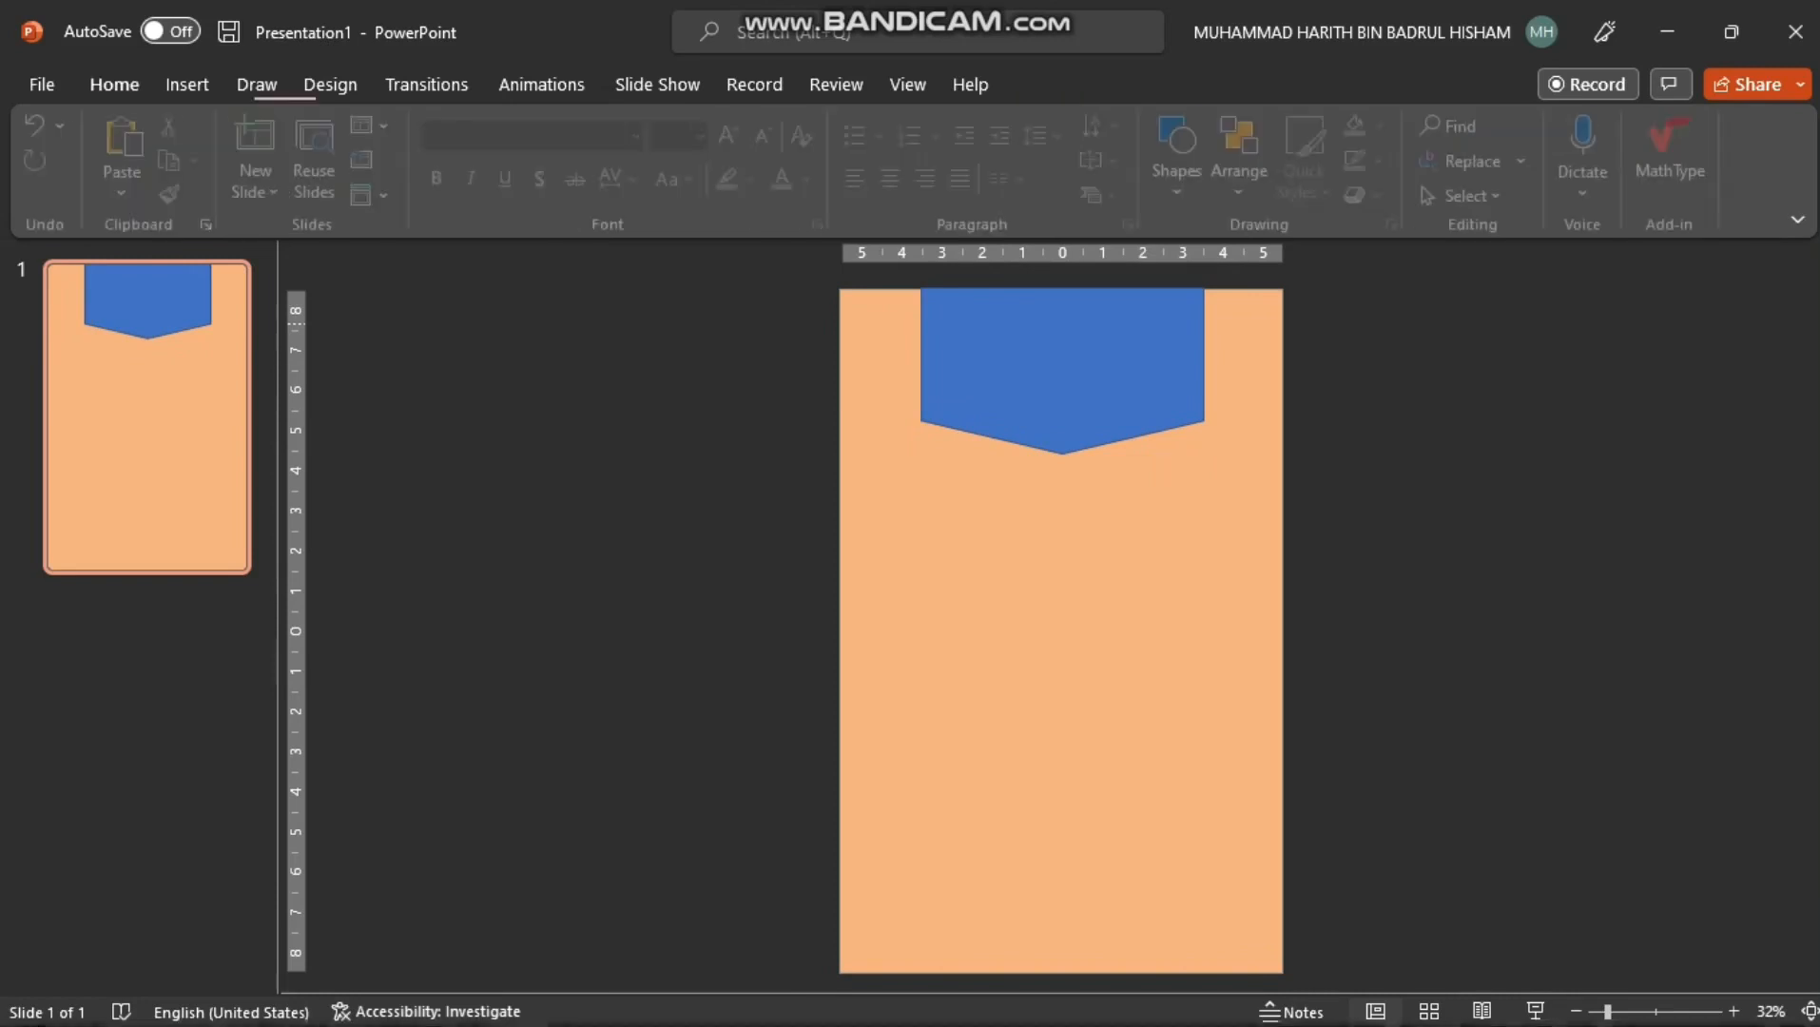
# Fill the connector shape with the darkest shade of the orange theme color
pyautogui.click(1084, 362)
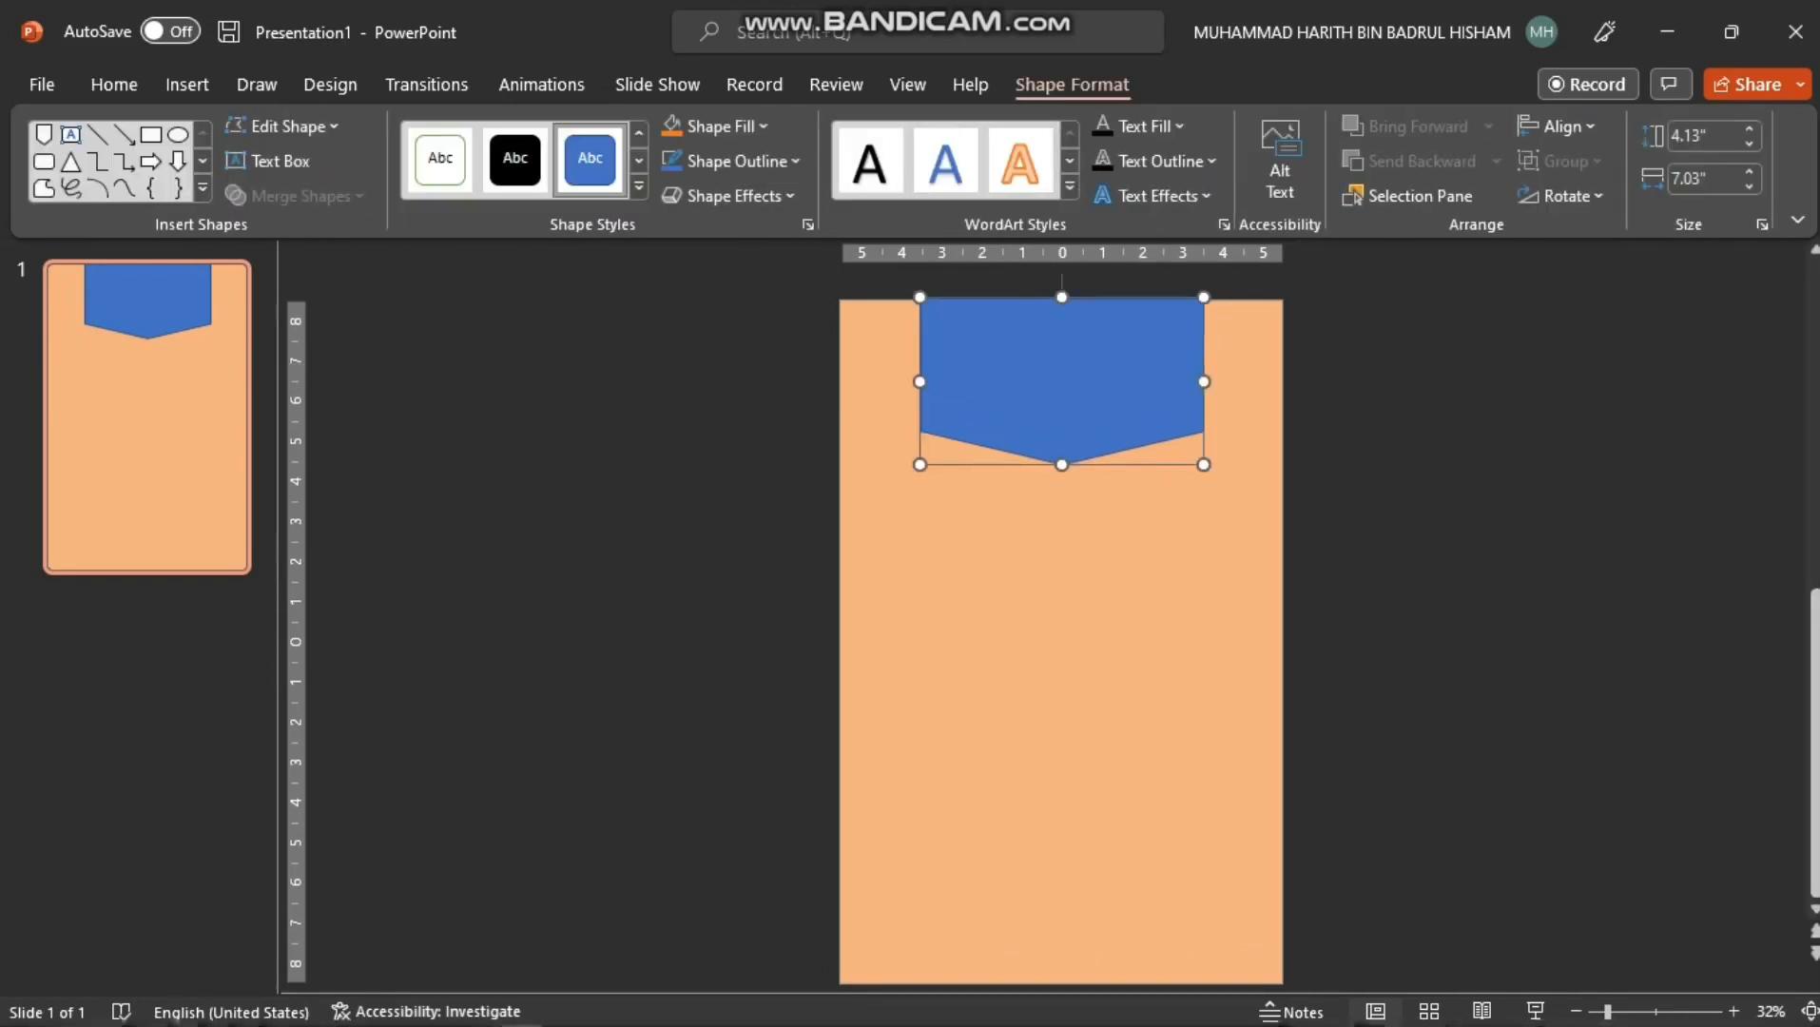
pyautogui.click(708, 126)
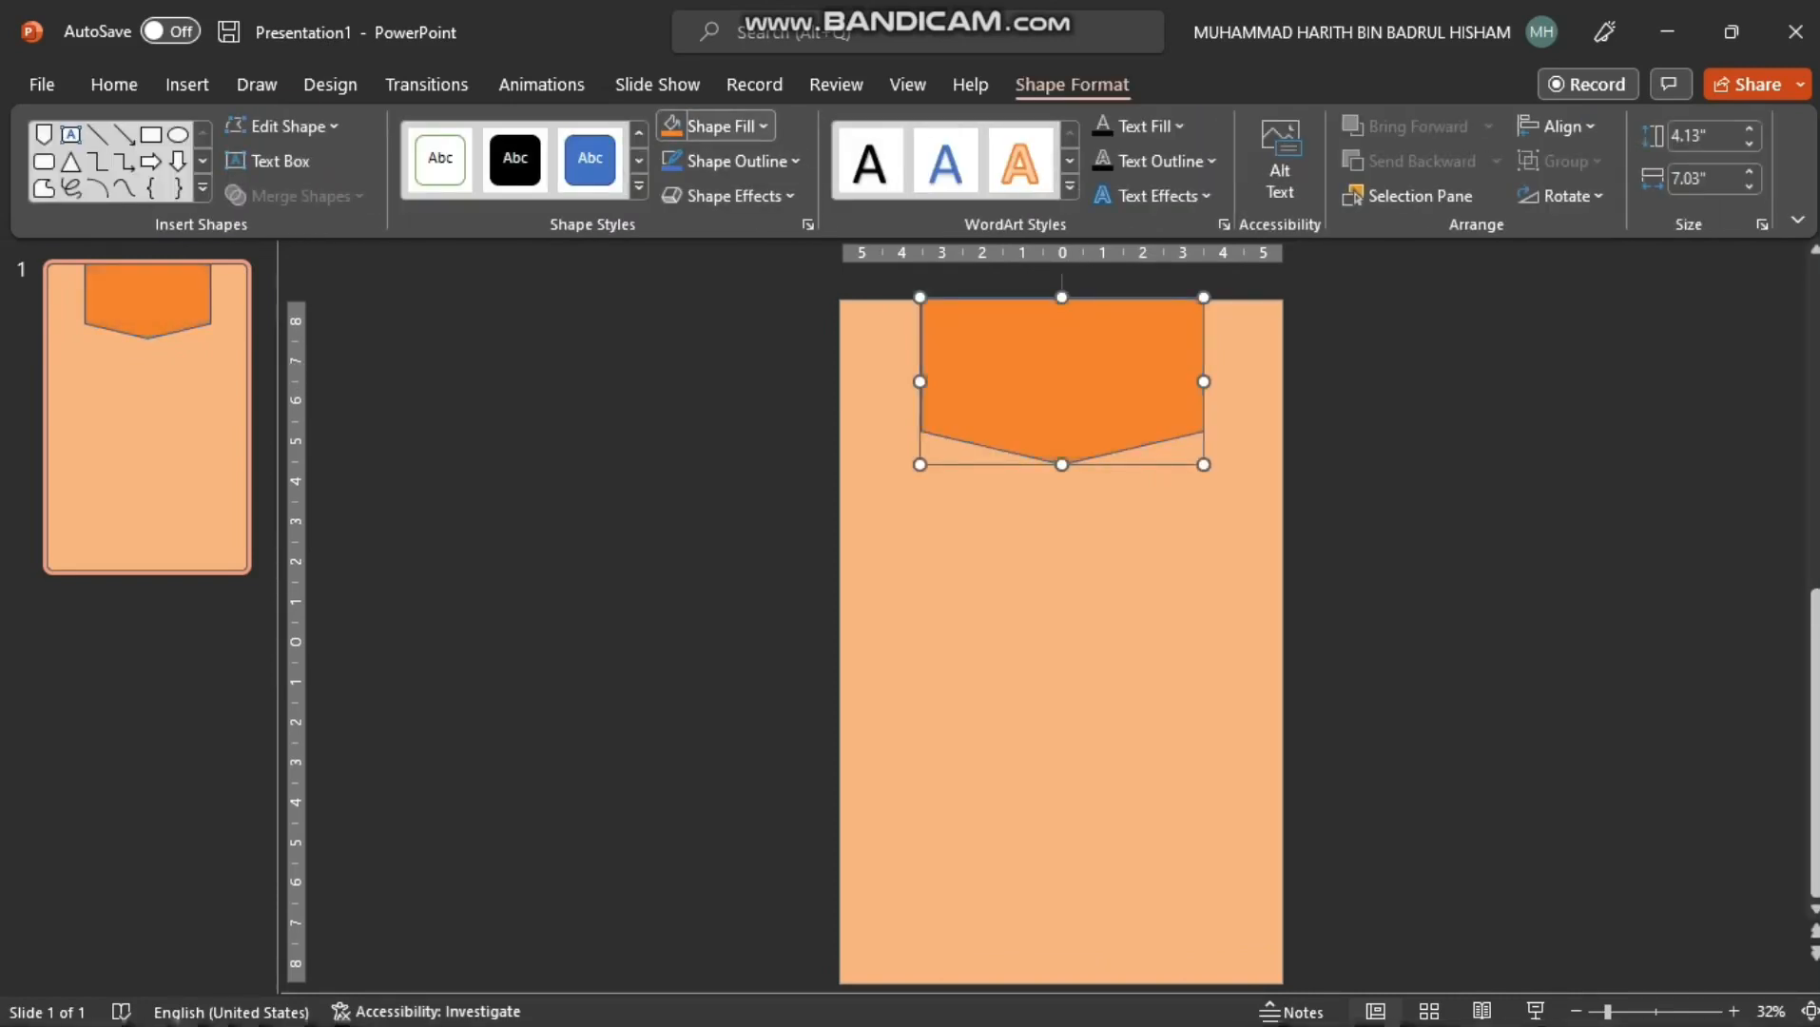
pyautogui.click(764, 125)
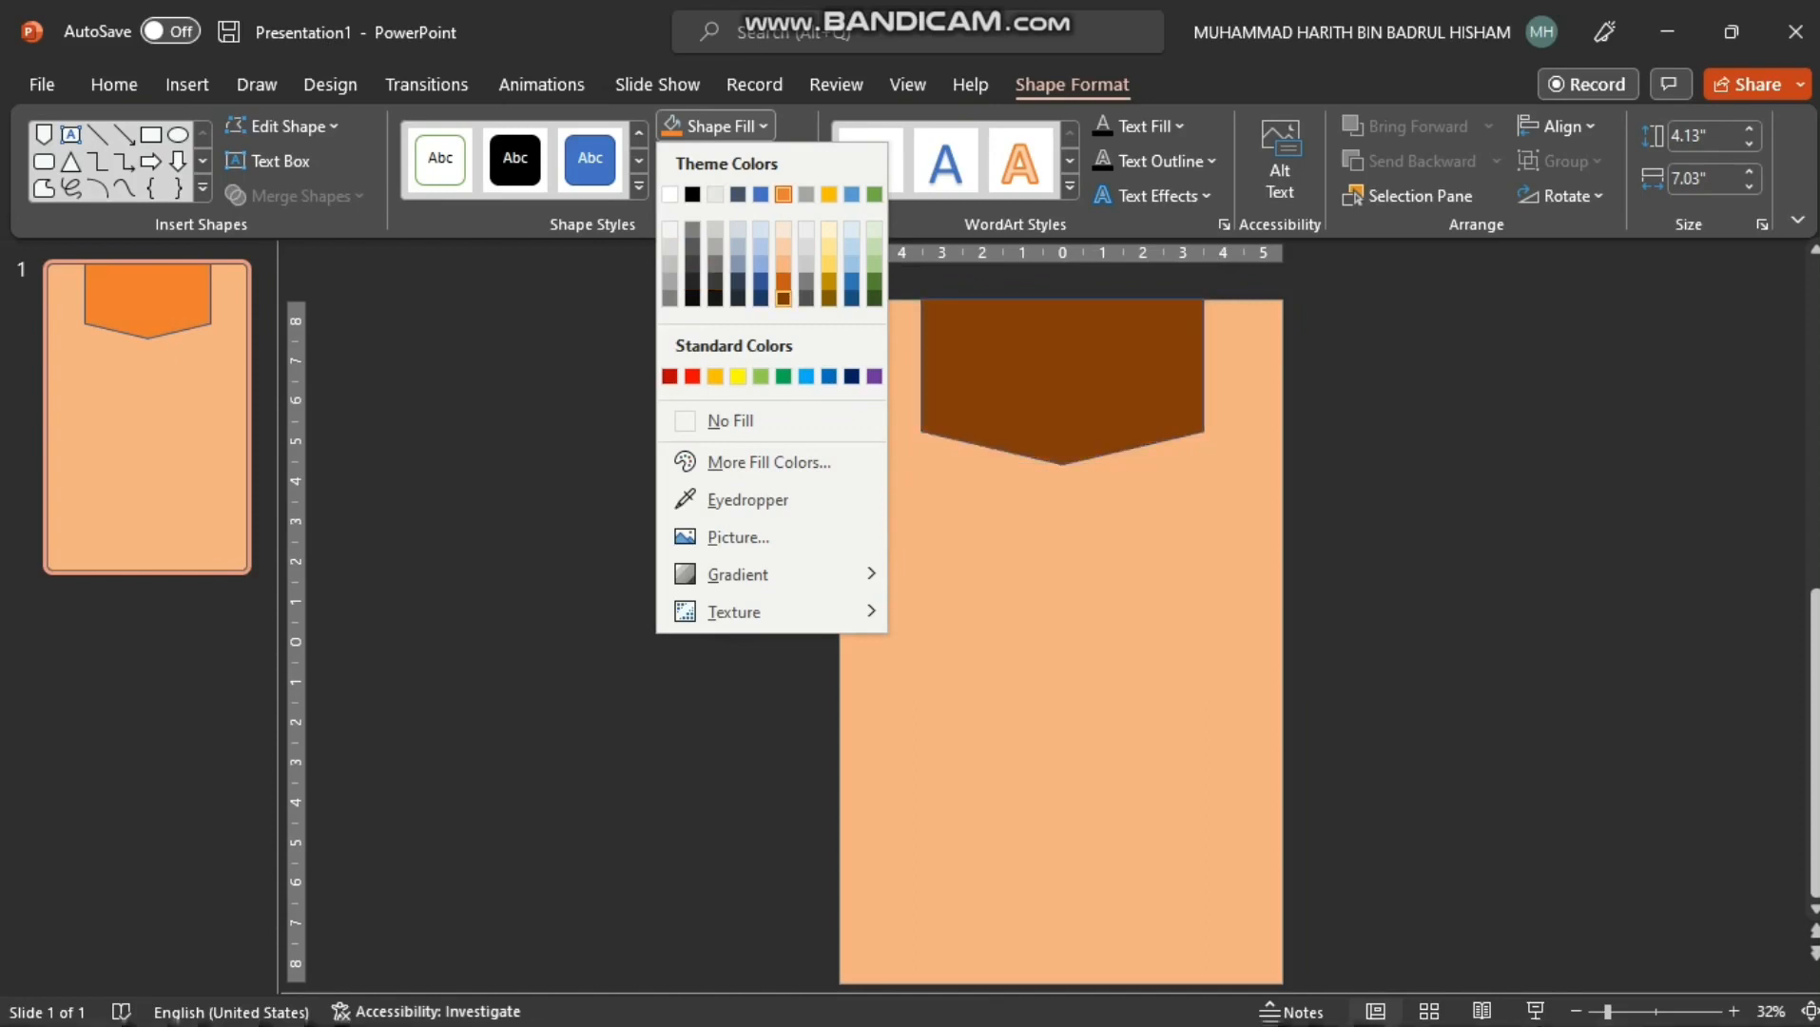
pyautogui.click(783, 298)
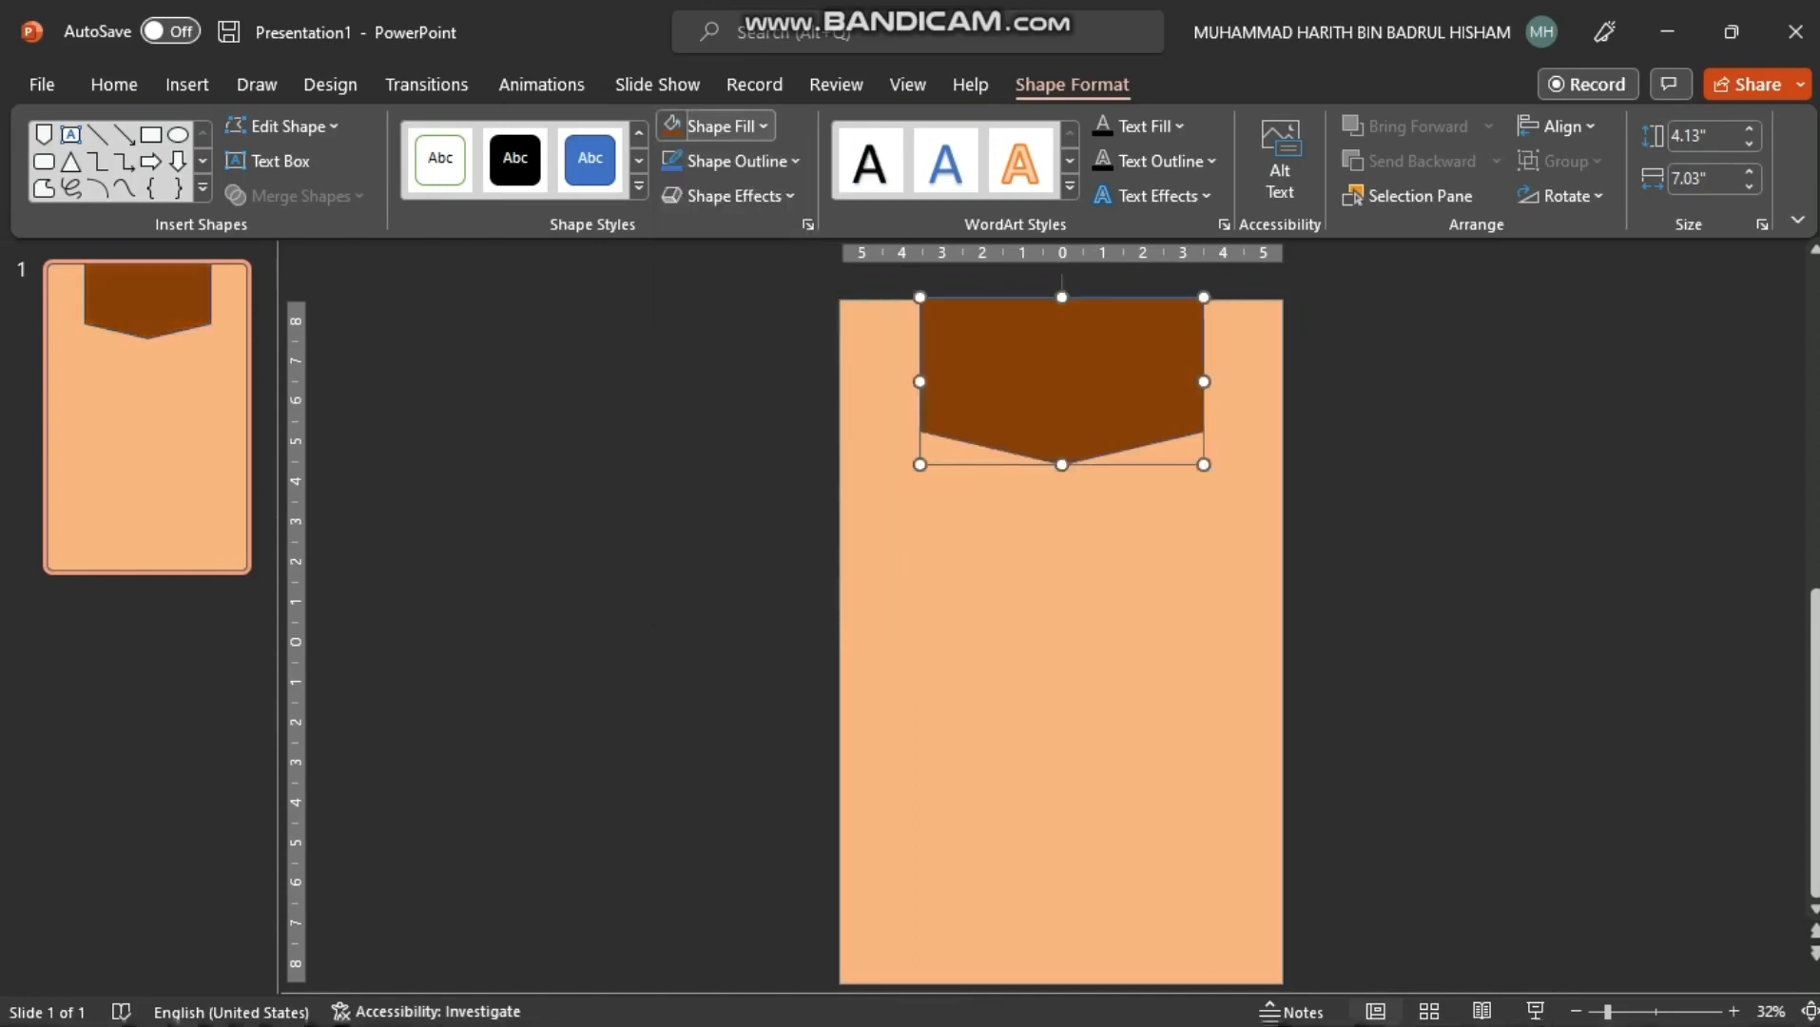
# Fill the connector shape with the custom color #C2803E
pyautogui.click(764, 125)
pyautogui.click(768, 461)
pyautogui.moveTo(989, 470)
pyautogui.mouseDown()
pyautogui.moveTo(989, 396)
pyautogui.moveTo(989, 460)
pyautogui.mouseUp()
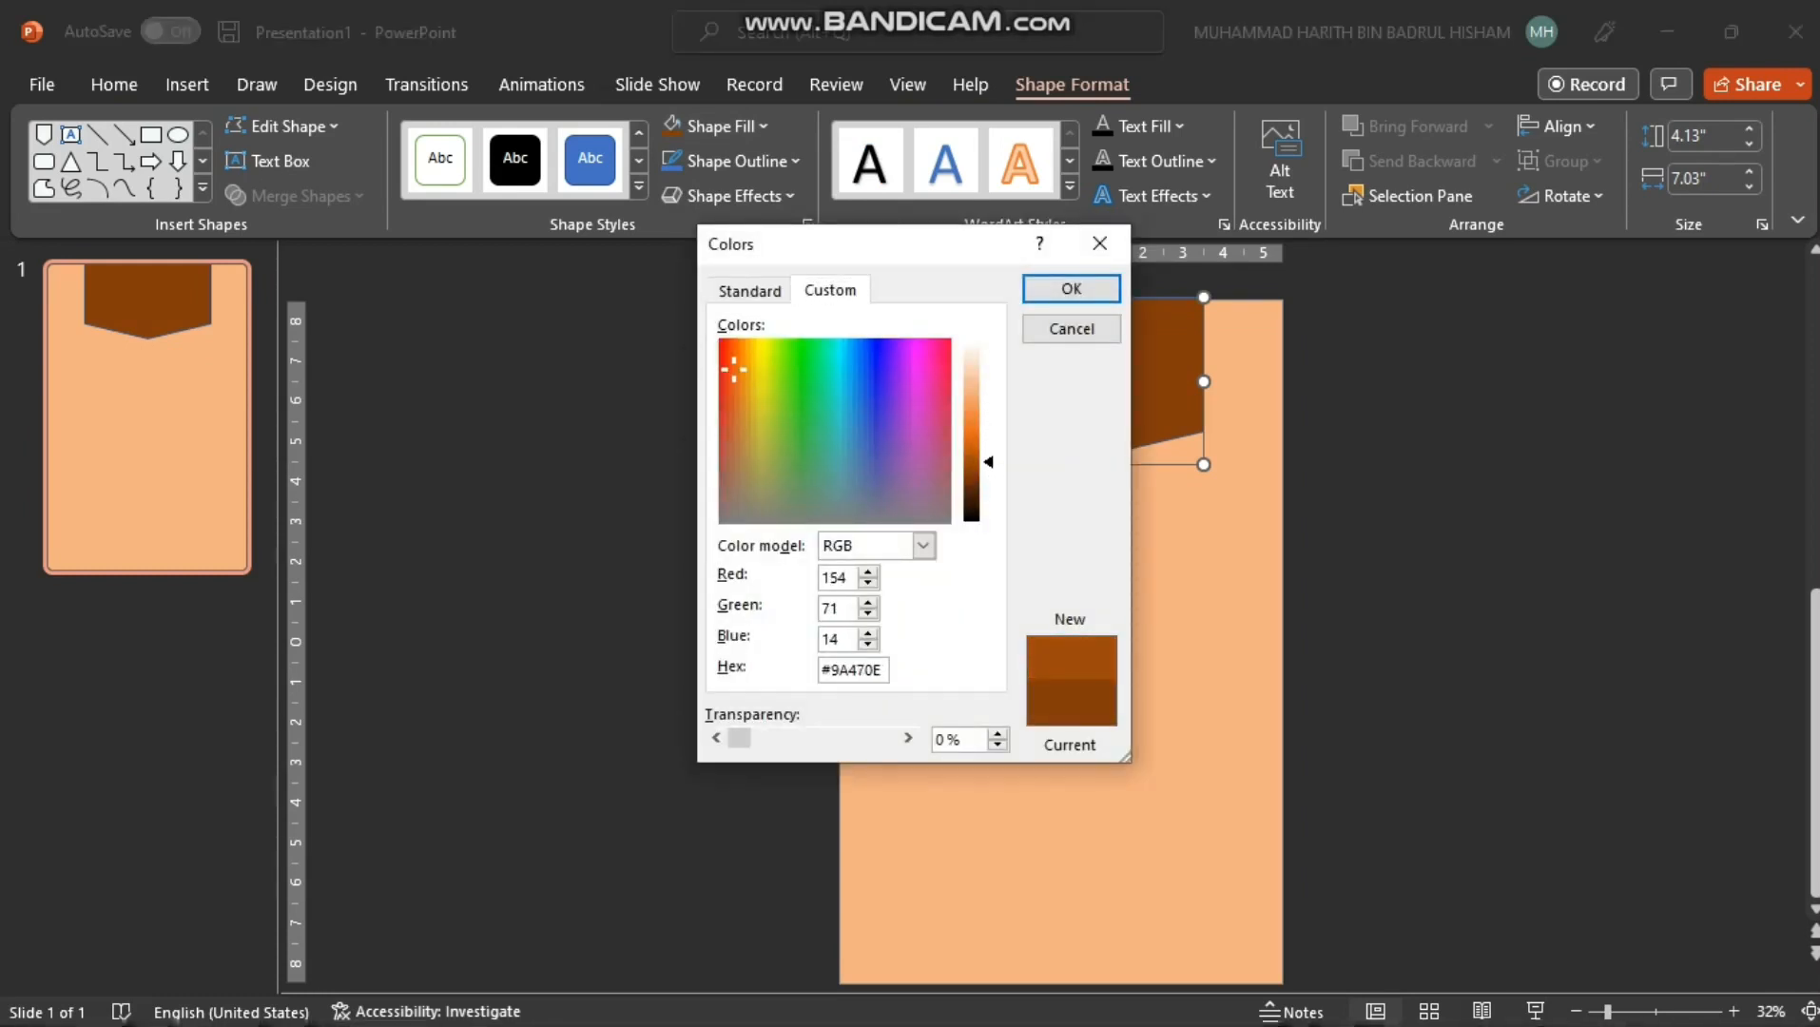
pyautogui.moveTo(733, 372); pyautogui.dragTo(738, 427)
pyautogui.moveTo(989, 462); pyautogui.dragTo(989, 431)
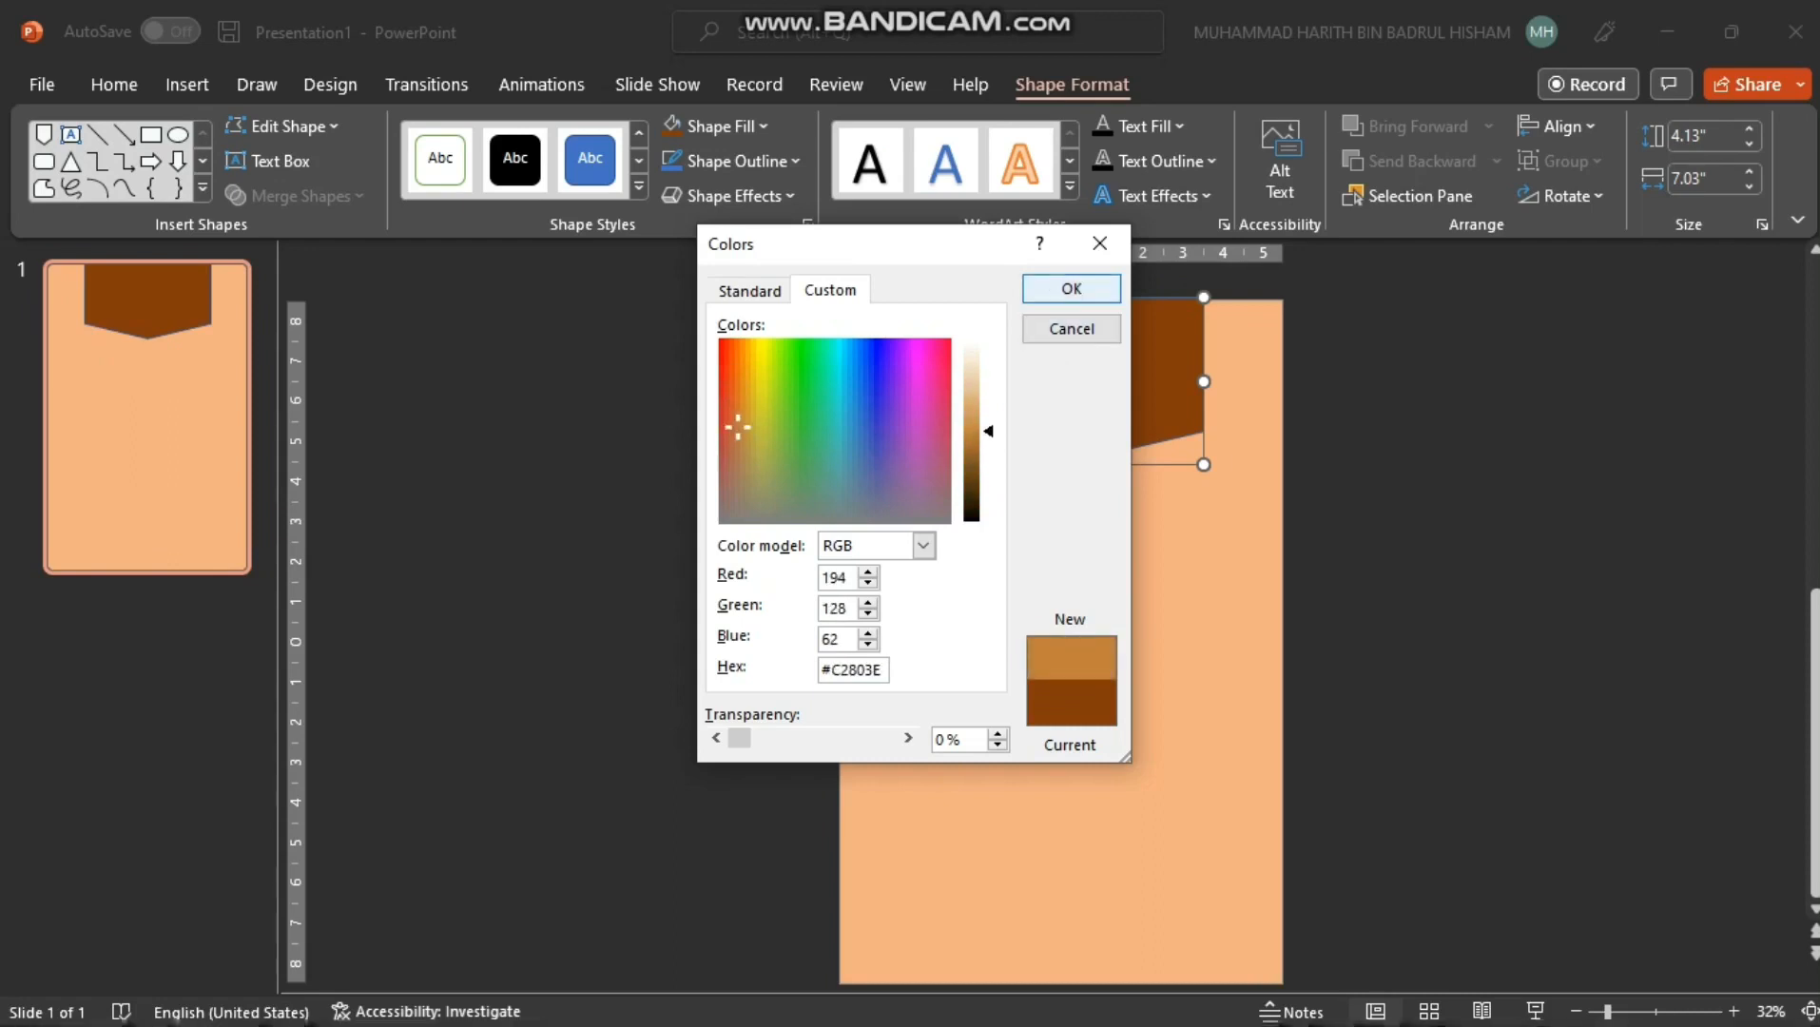
pyautogui.click(1071, 288)
pyautogui.click(751, 426)
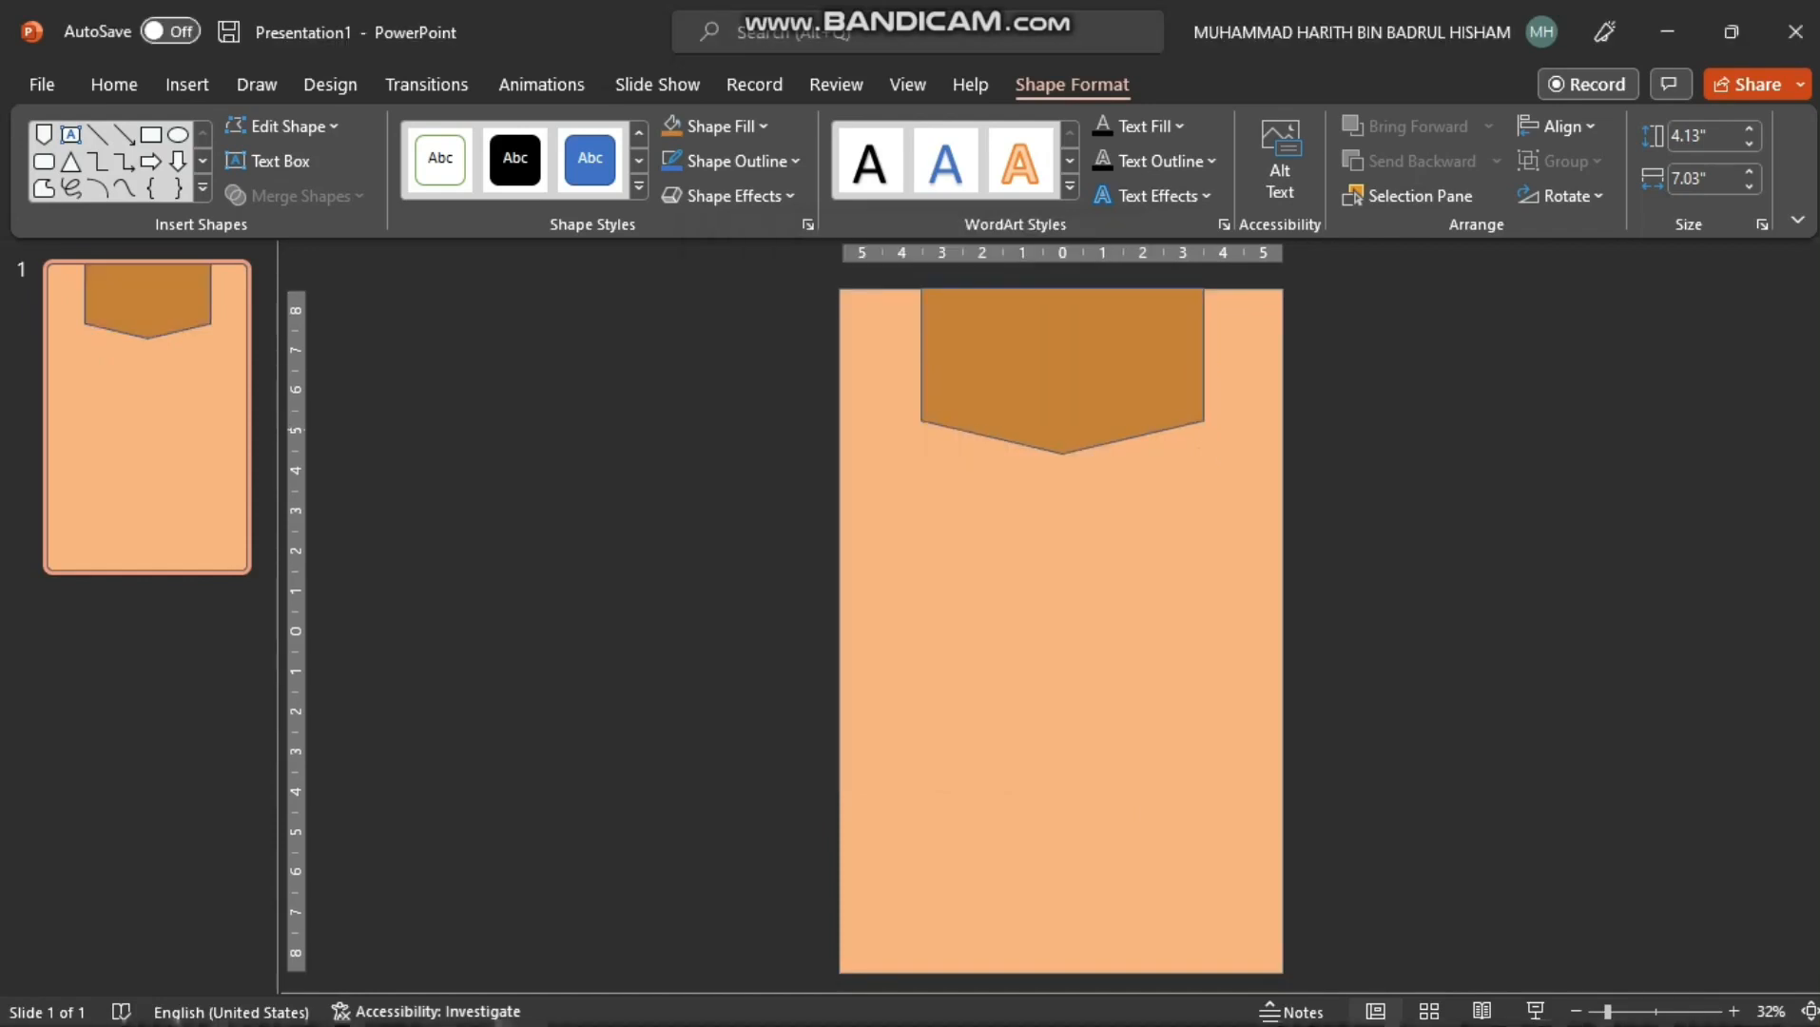
# Set the connector shape's outline to the recently used brown that matches its fill
pyautogui.click(951, 382)
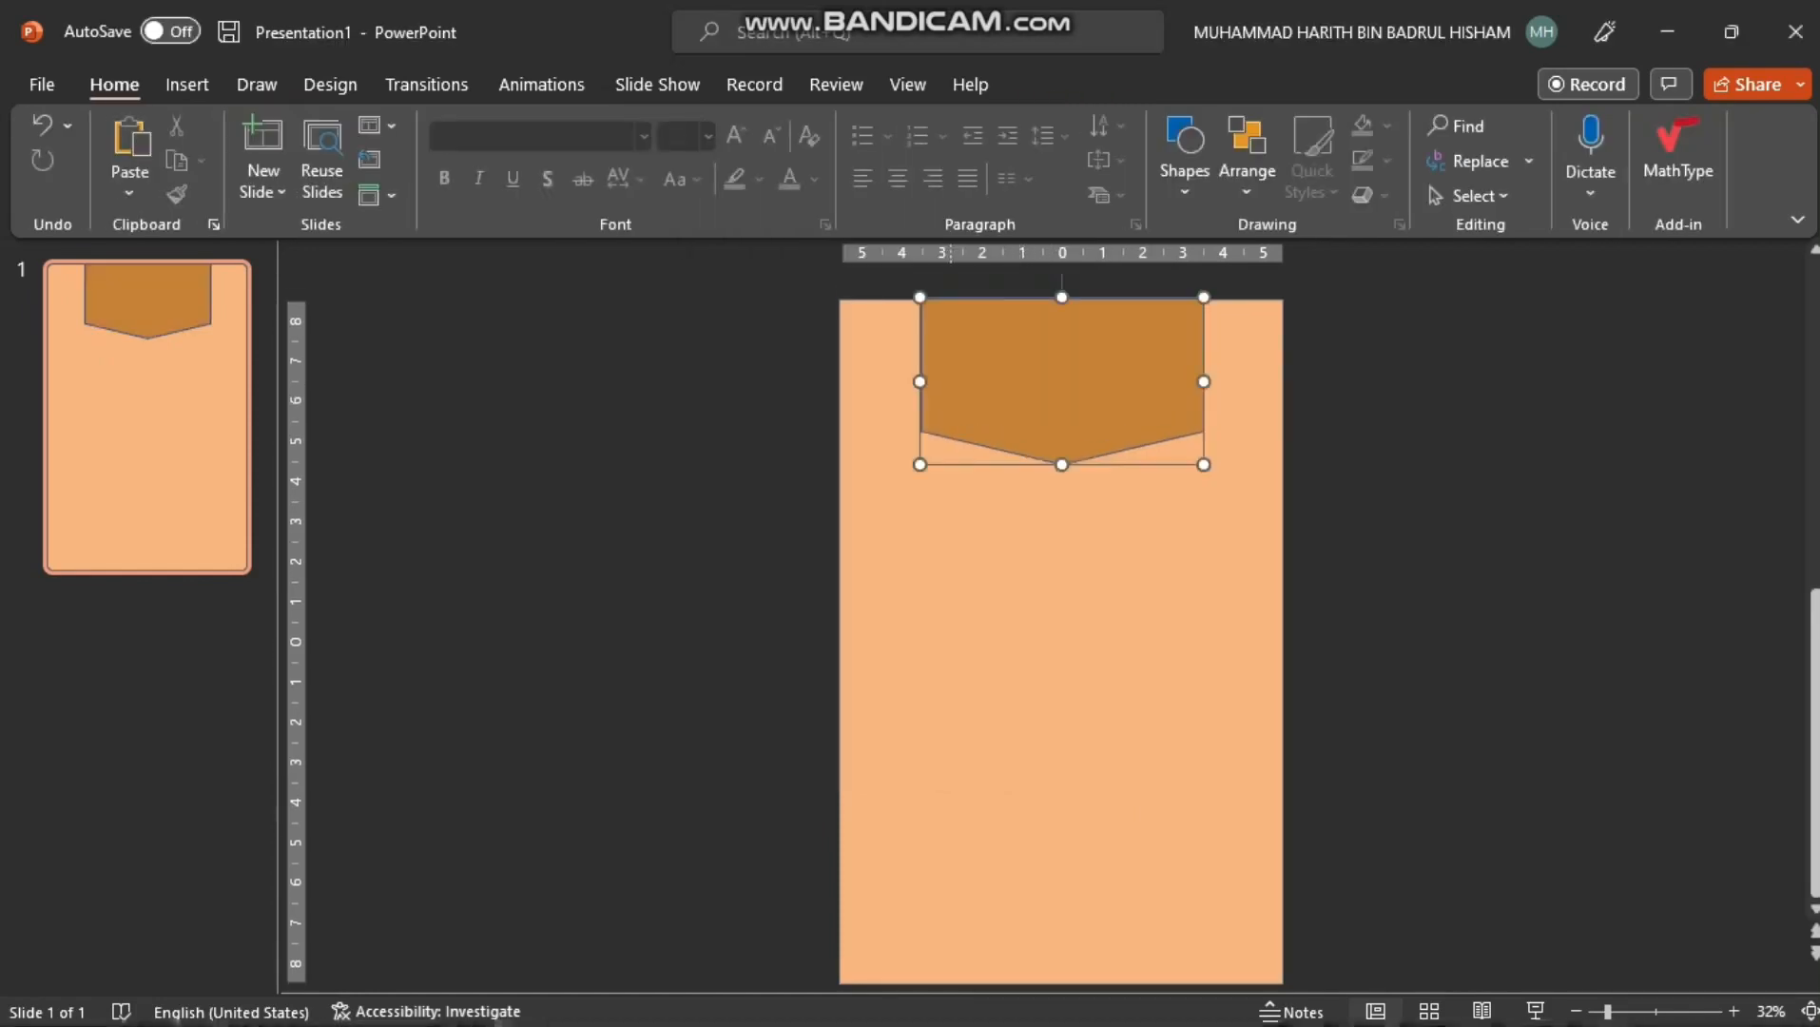
pyautogui.click(1072, 83)
pyautogui.click(734, 161)
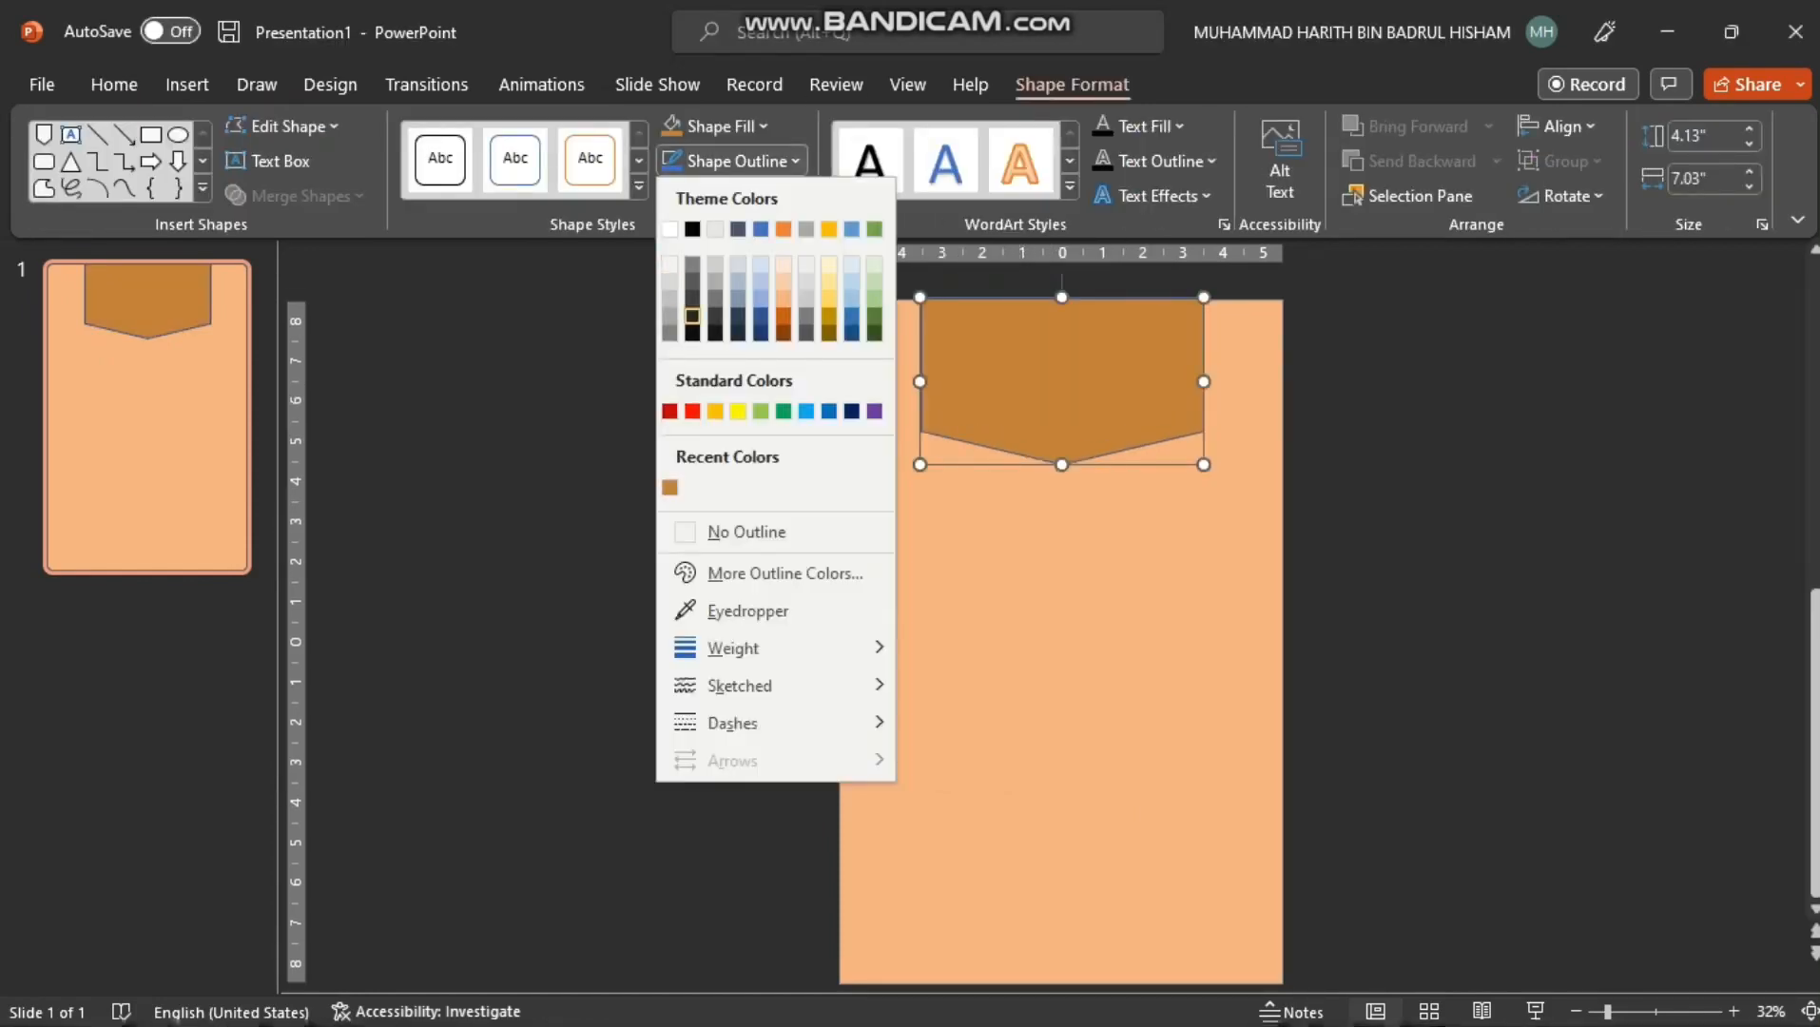
pyautogui.click(751, 610)
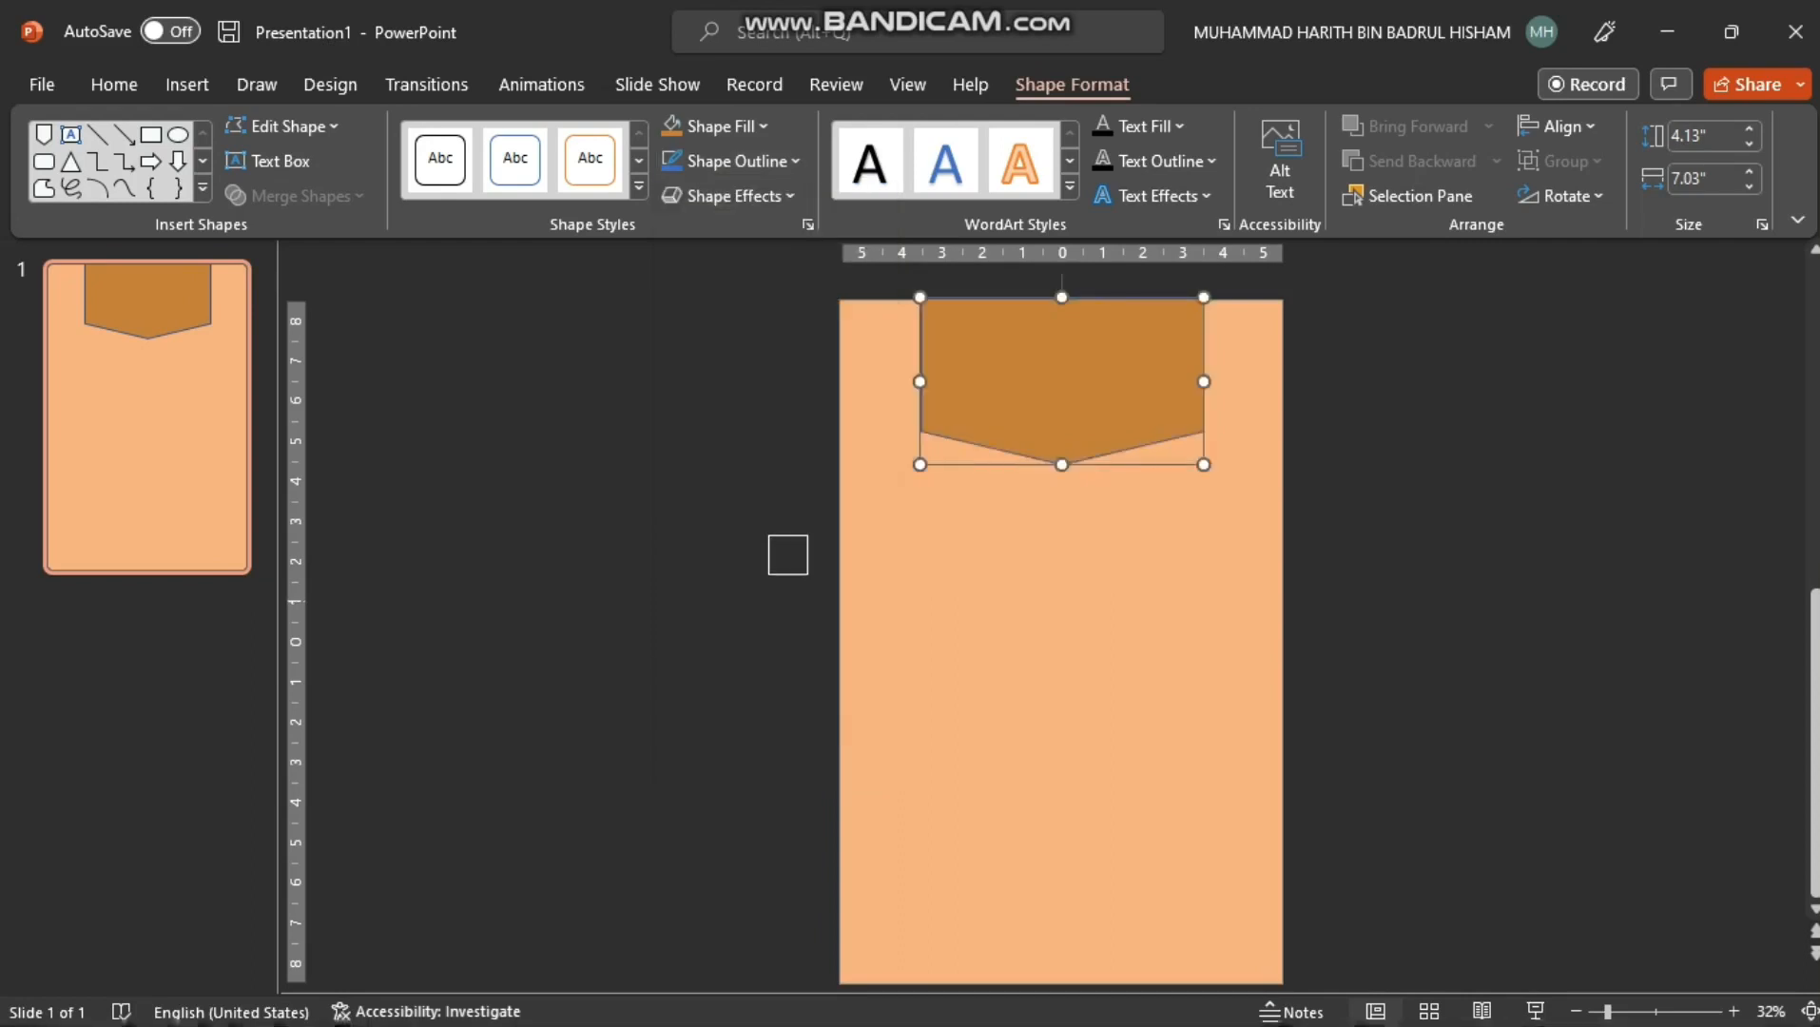
pyautogui.click(734, 161)
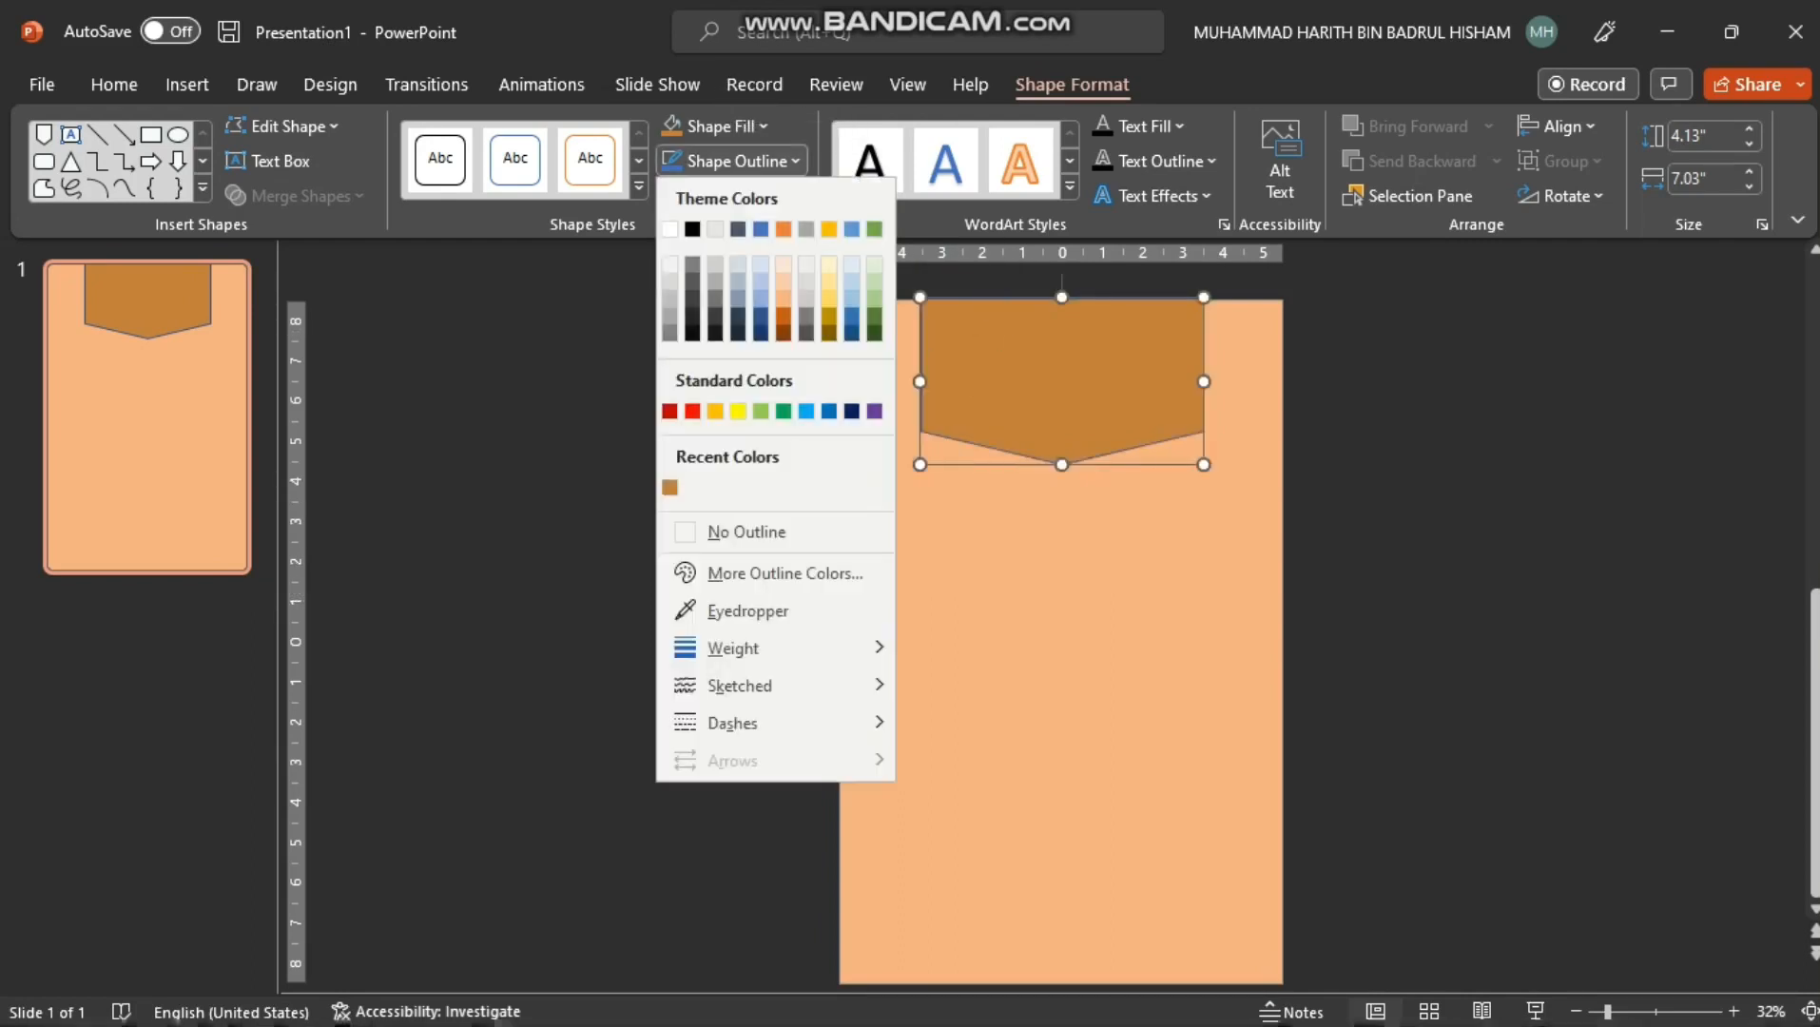
pyautogui.click(669, 488)
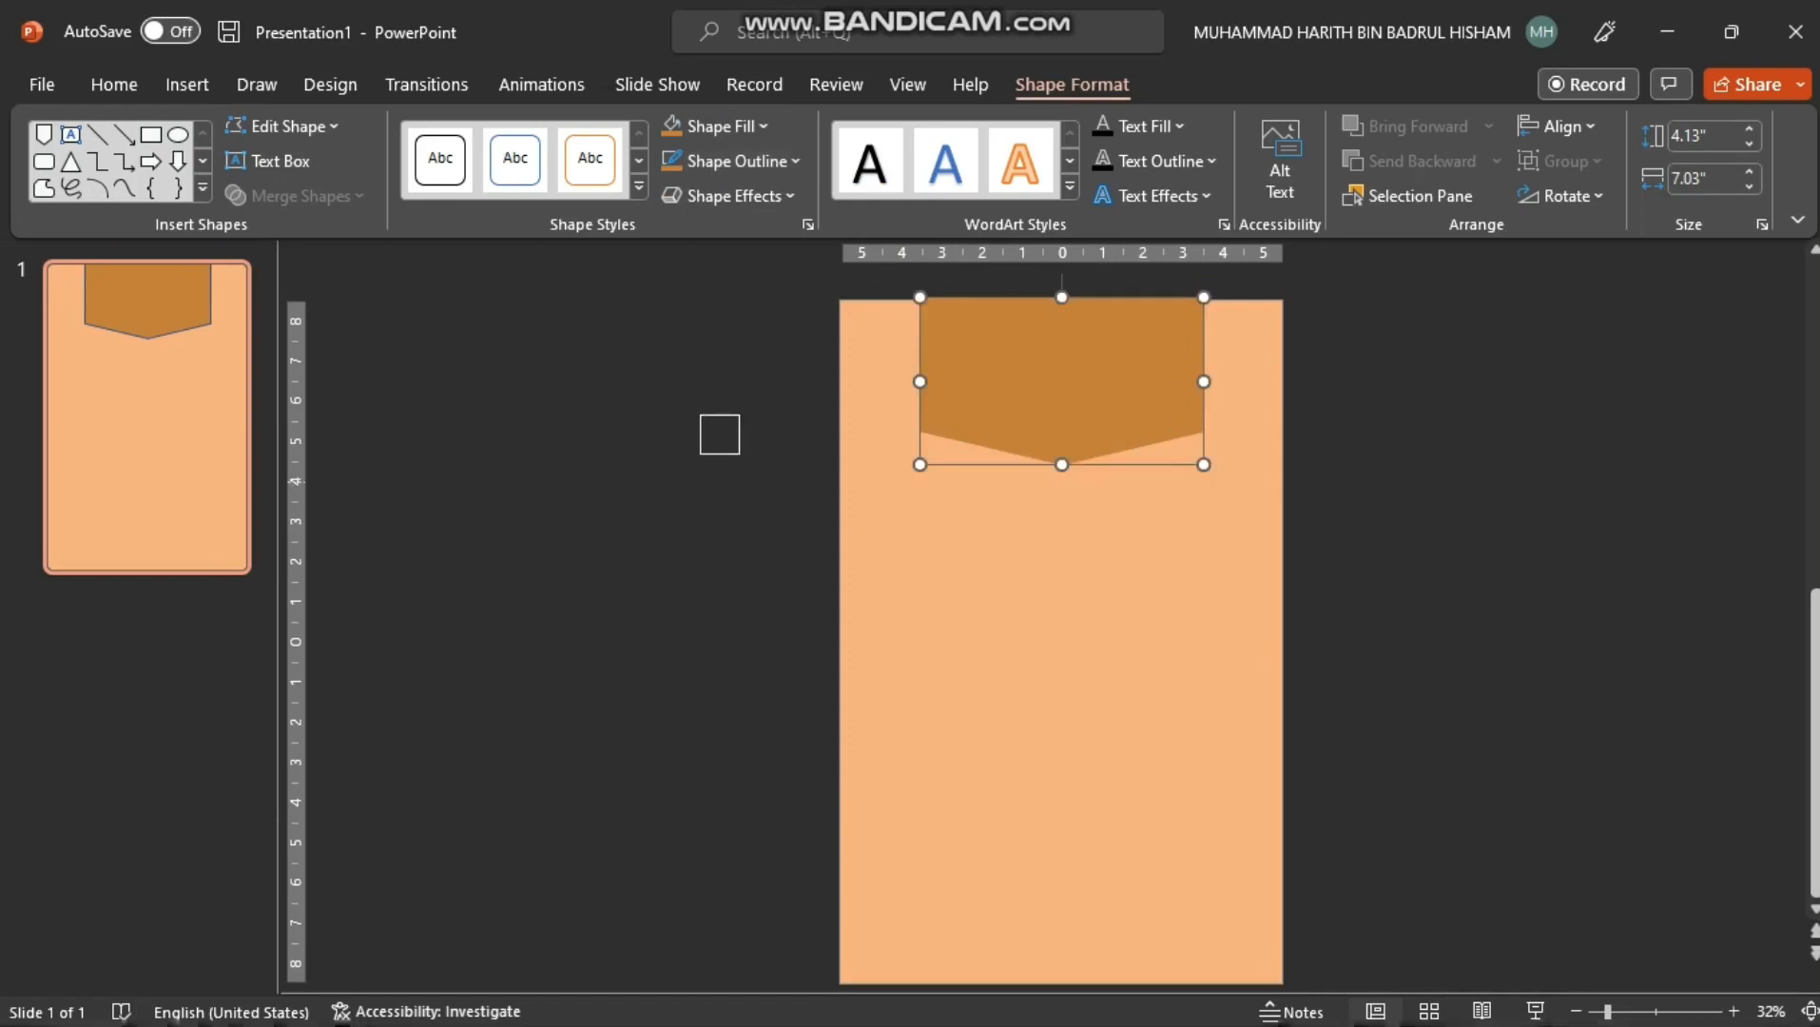
pyautogui.click(996, 359)
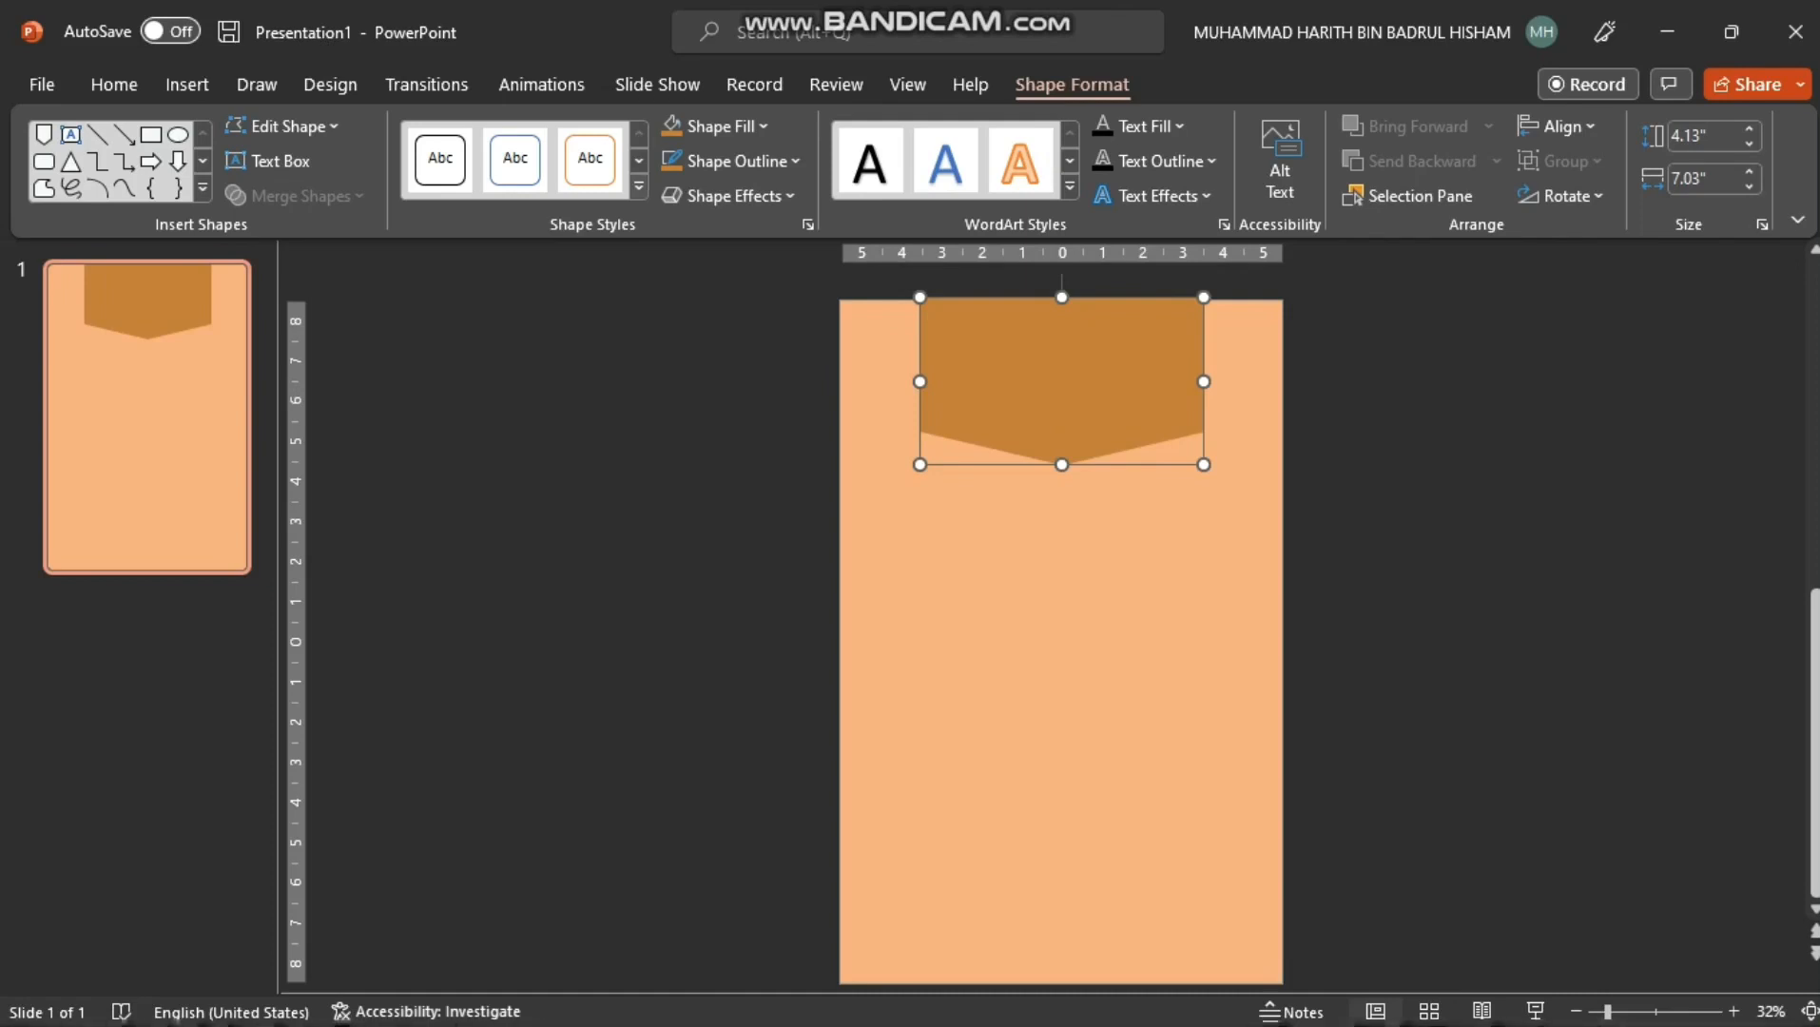
# Draw a text box over the brown header banner for the poster title
pyautogui.click(188, 85)
pyautogui.click(516, 159)
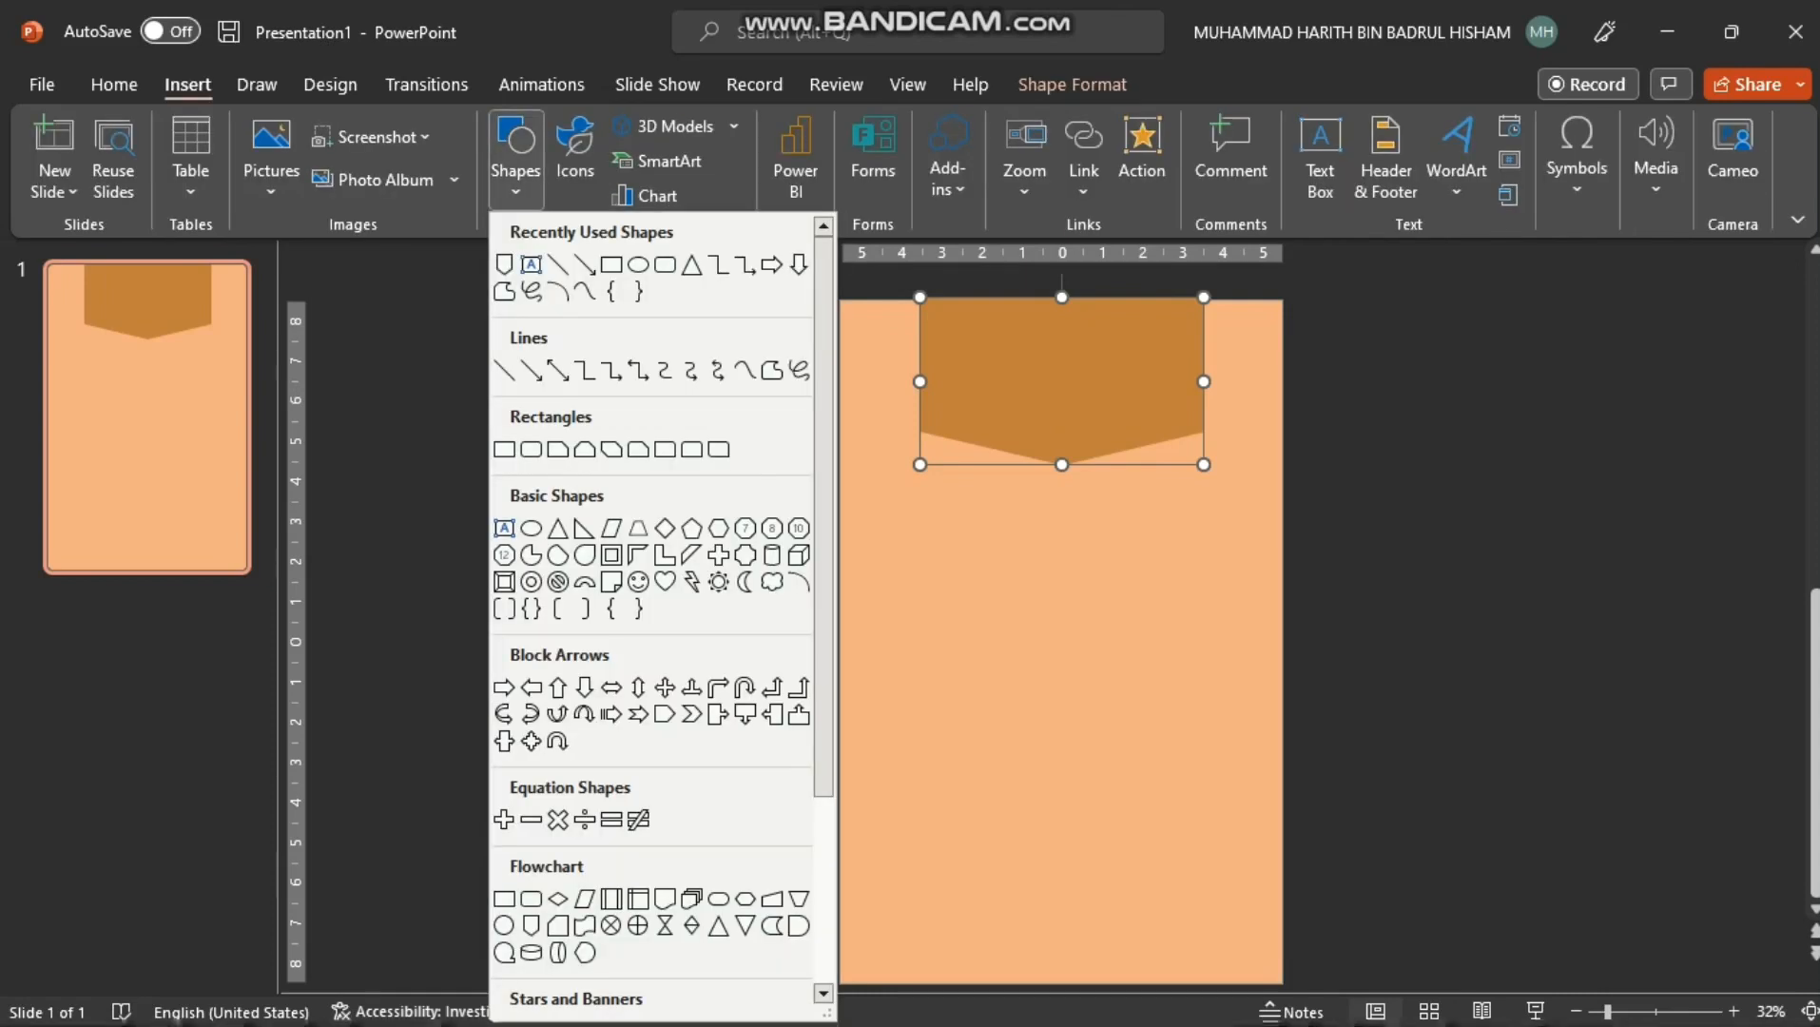
pyautogui.click(530, 264)
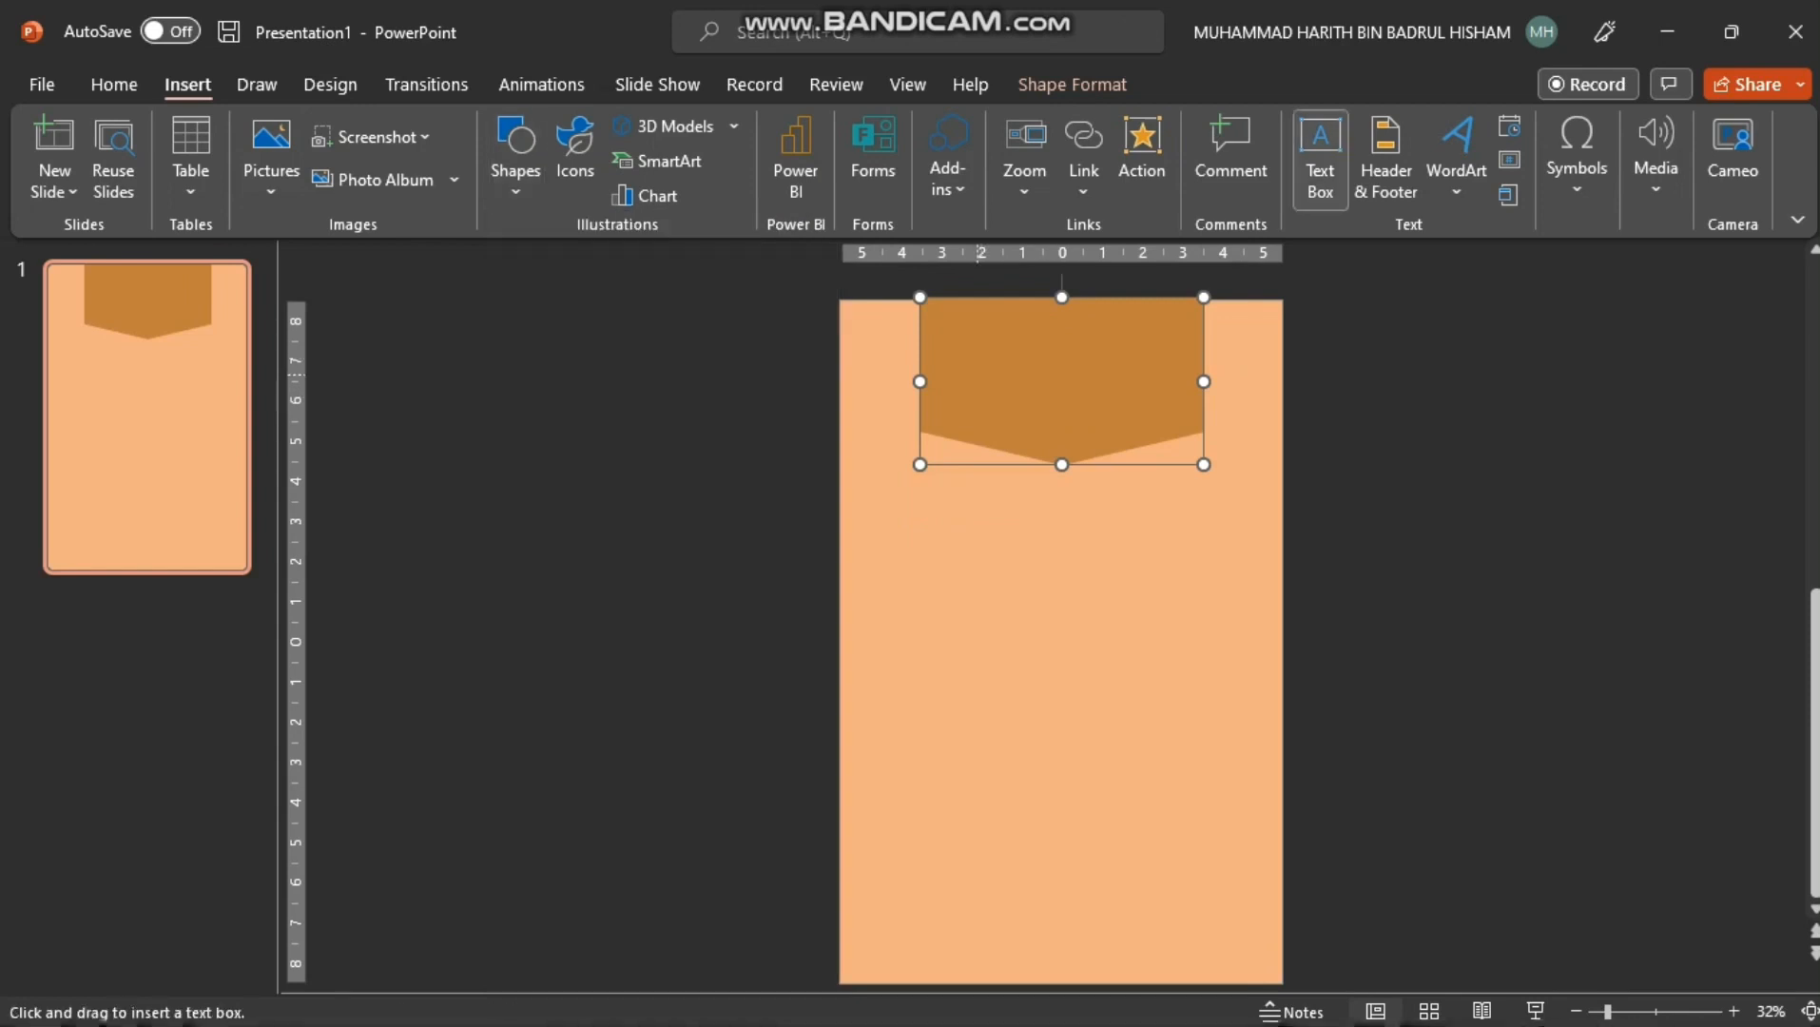
pyautogui.moveTo(963, 311); pyautogui.dragTo(1147, 417)
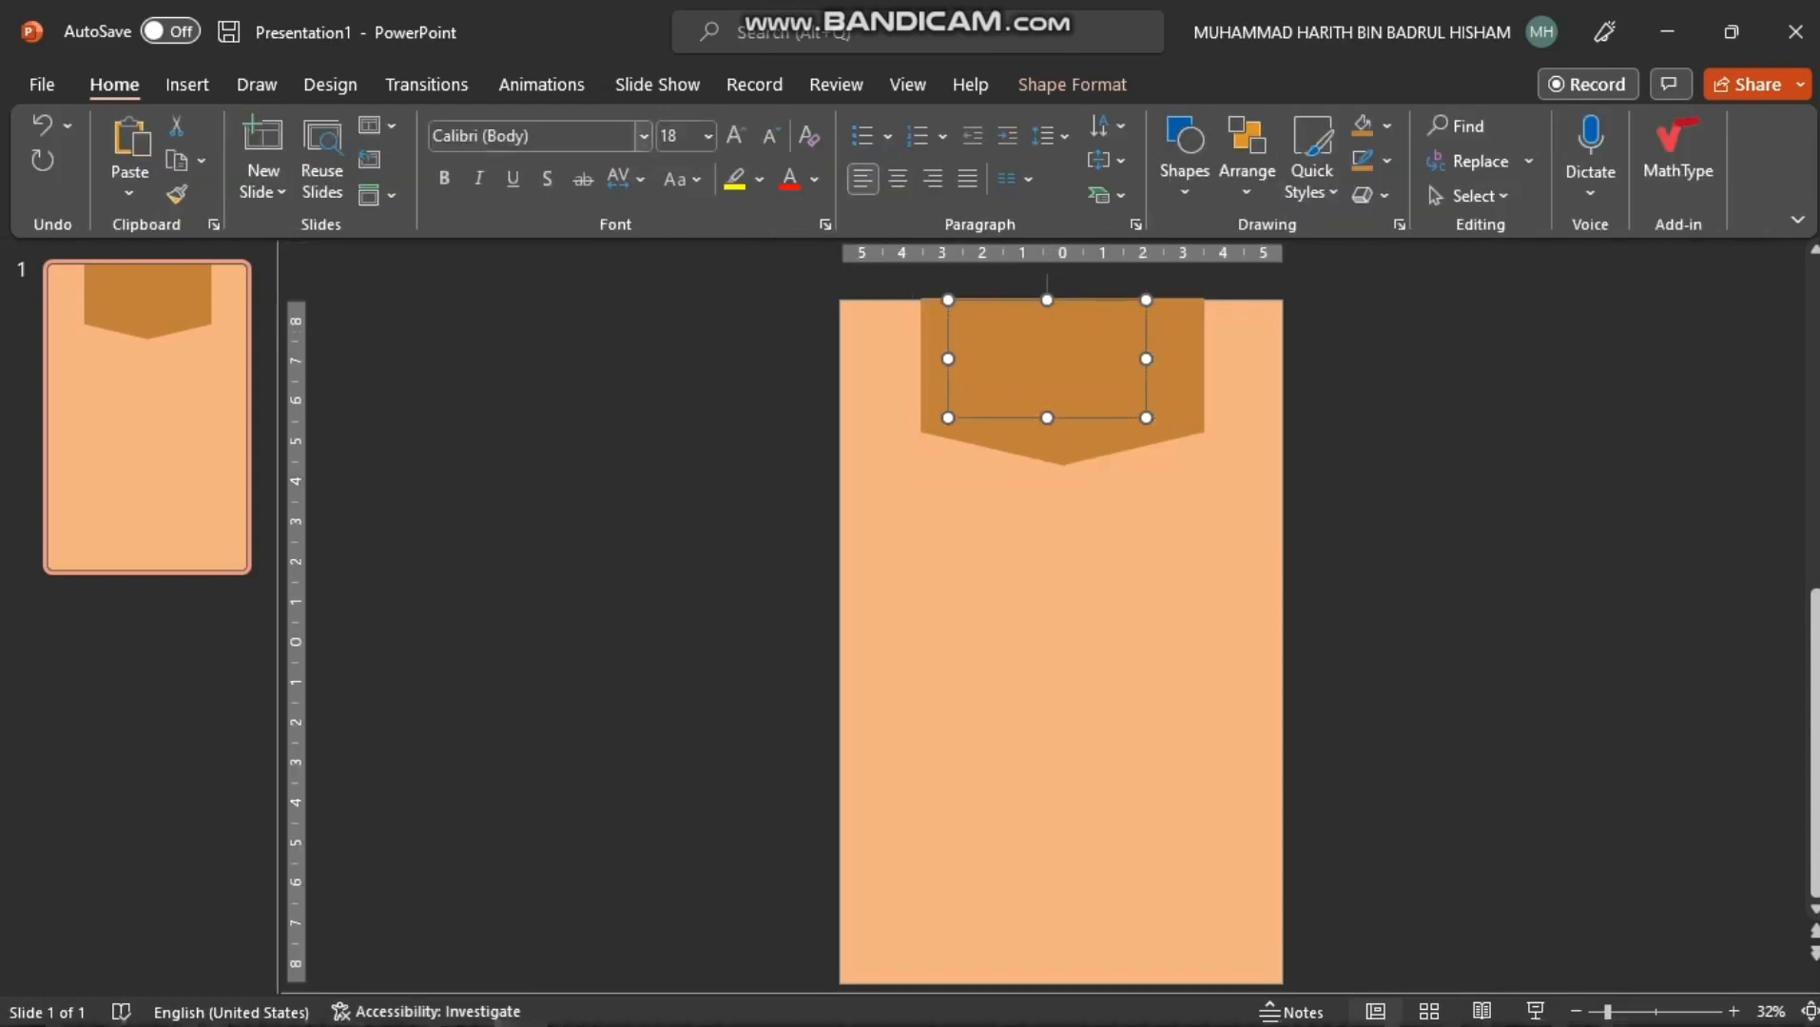
# Set the banner text box's font to Brush Script MT at size 72
pyautogui.click(644, 136)
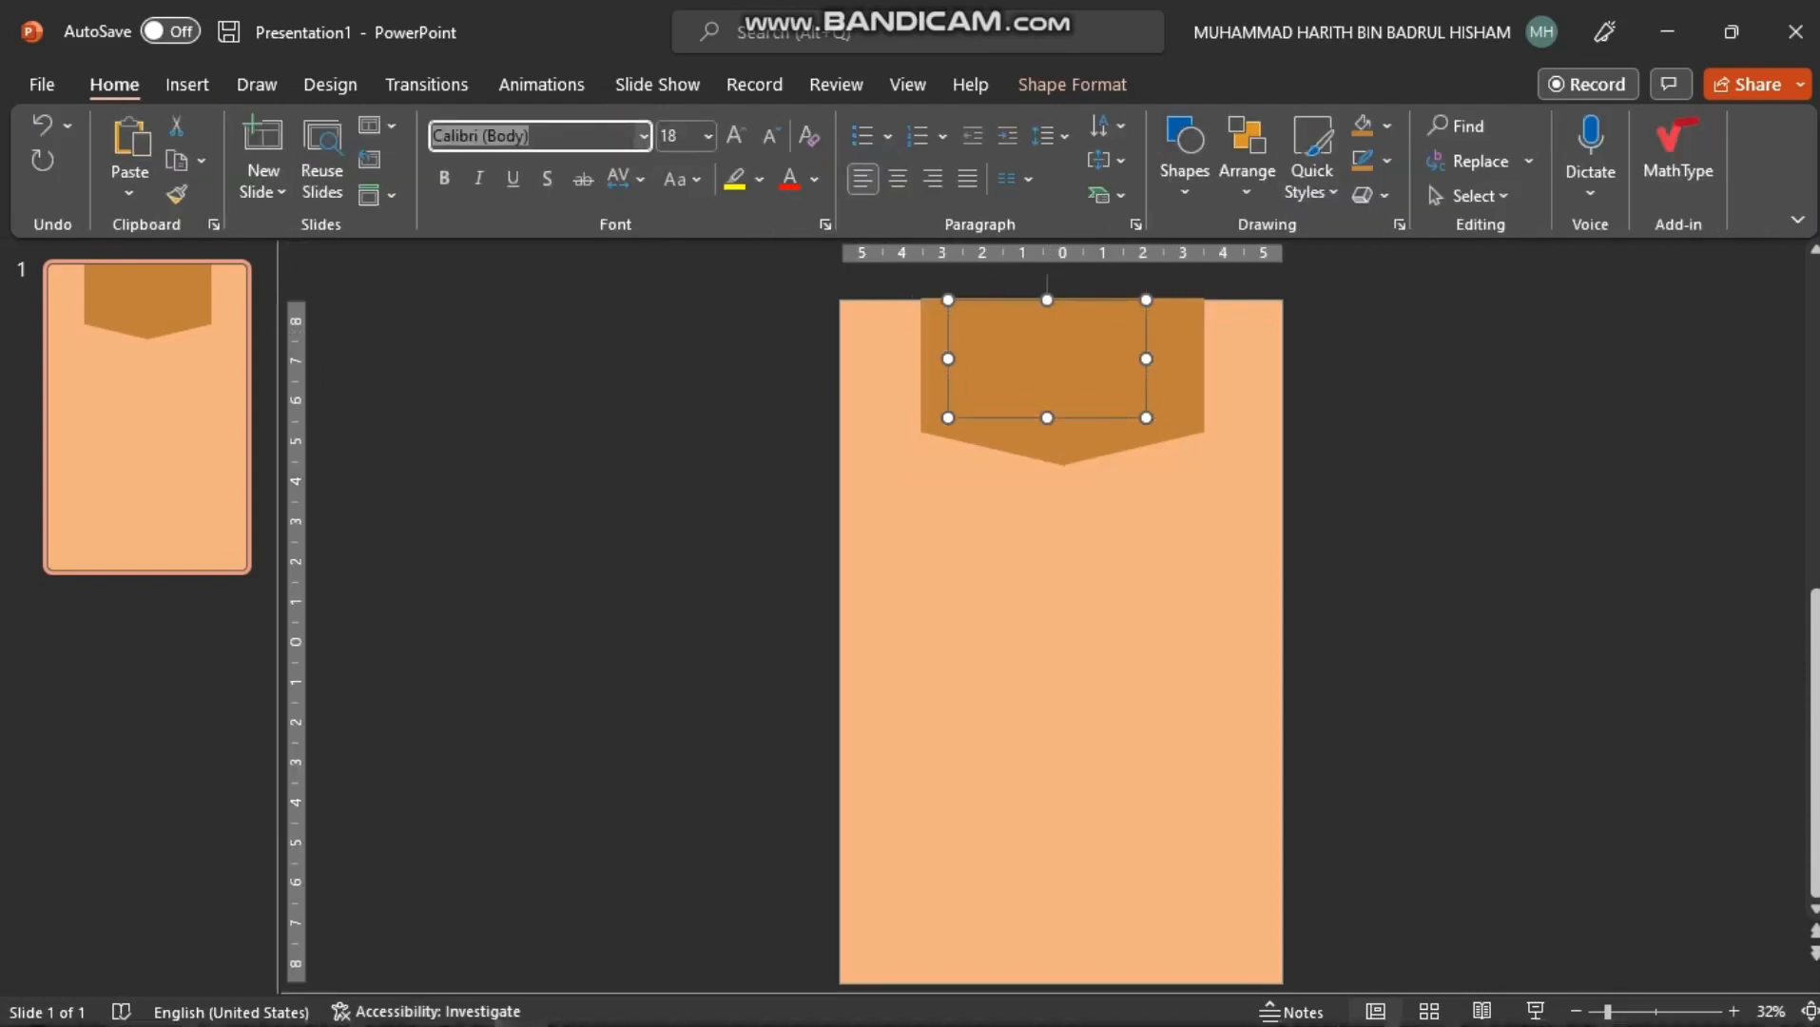
pyautogui.write('Brush Script MT')
pyautogui.press('Return')
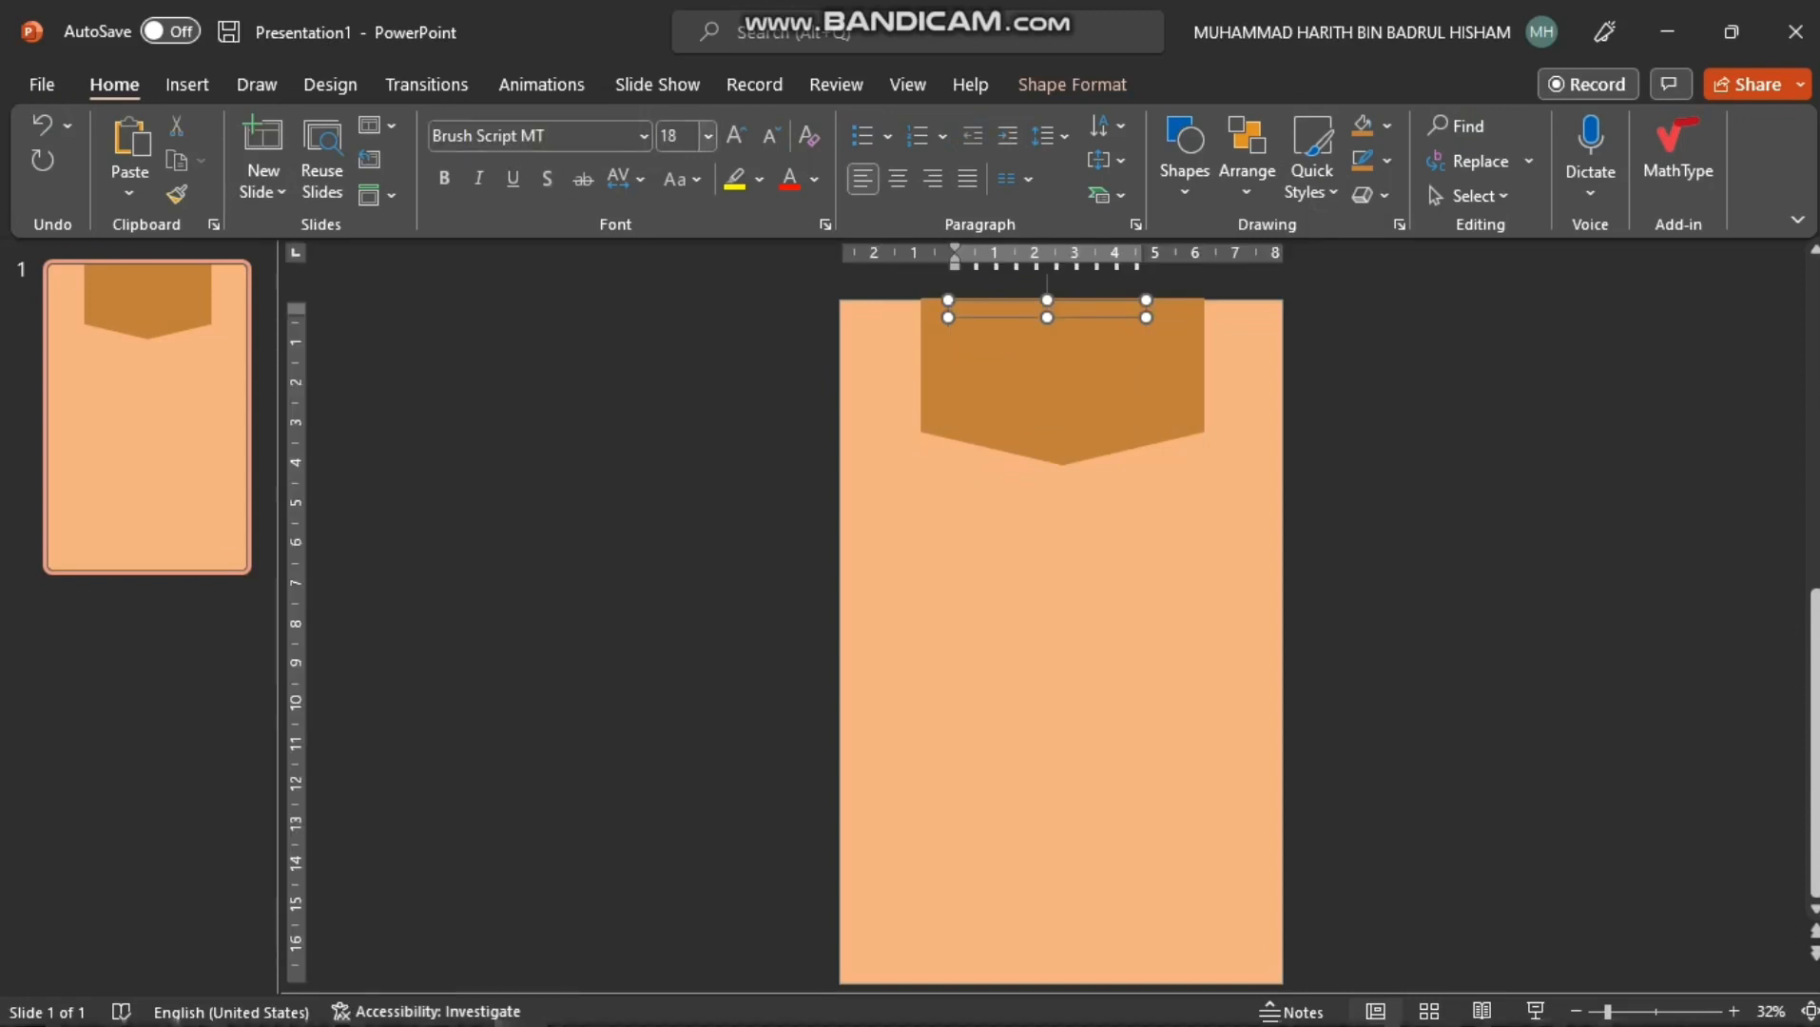
pyautogui.click(674, 136)
pyautogui.write('72')
pyautogui.press('Return')
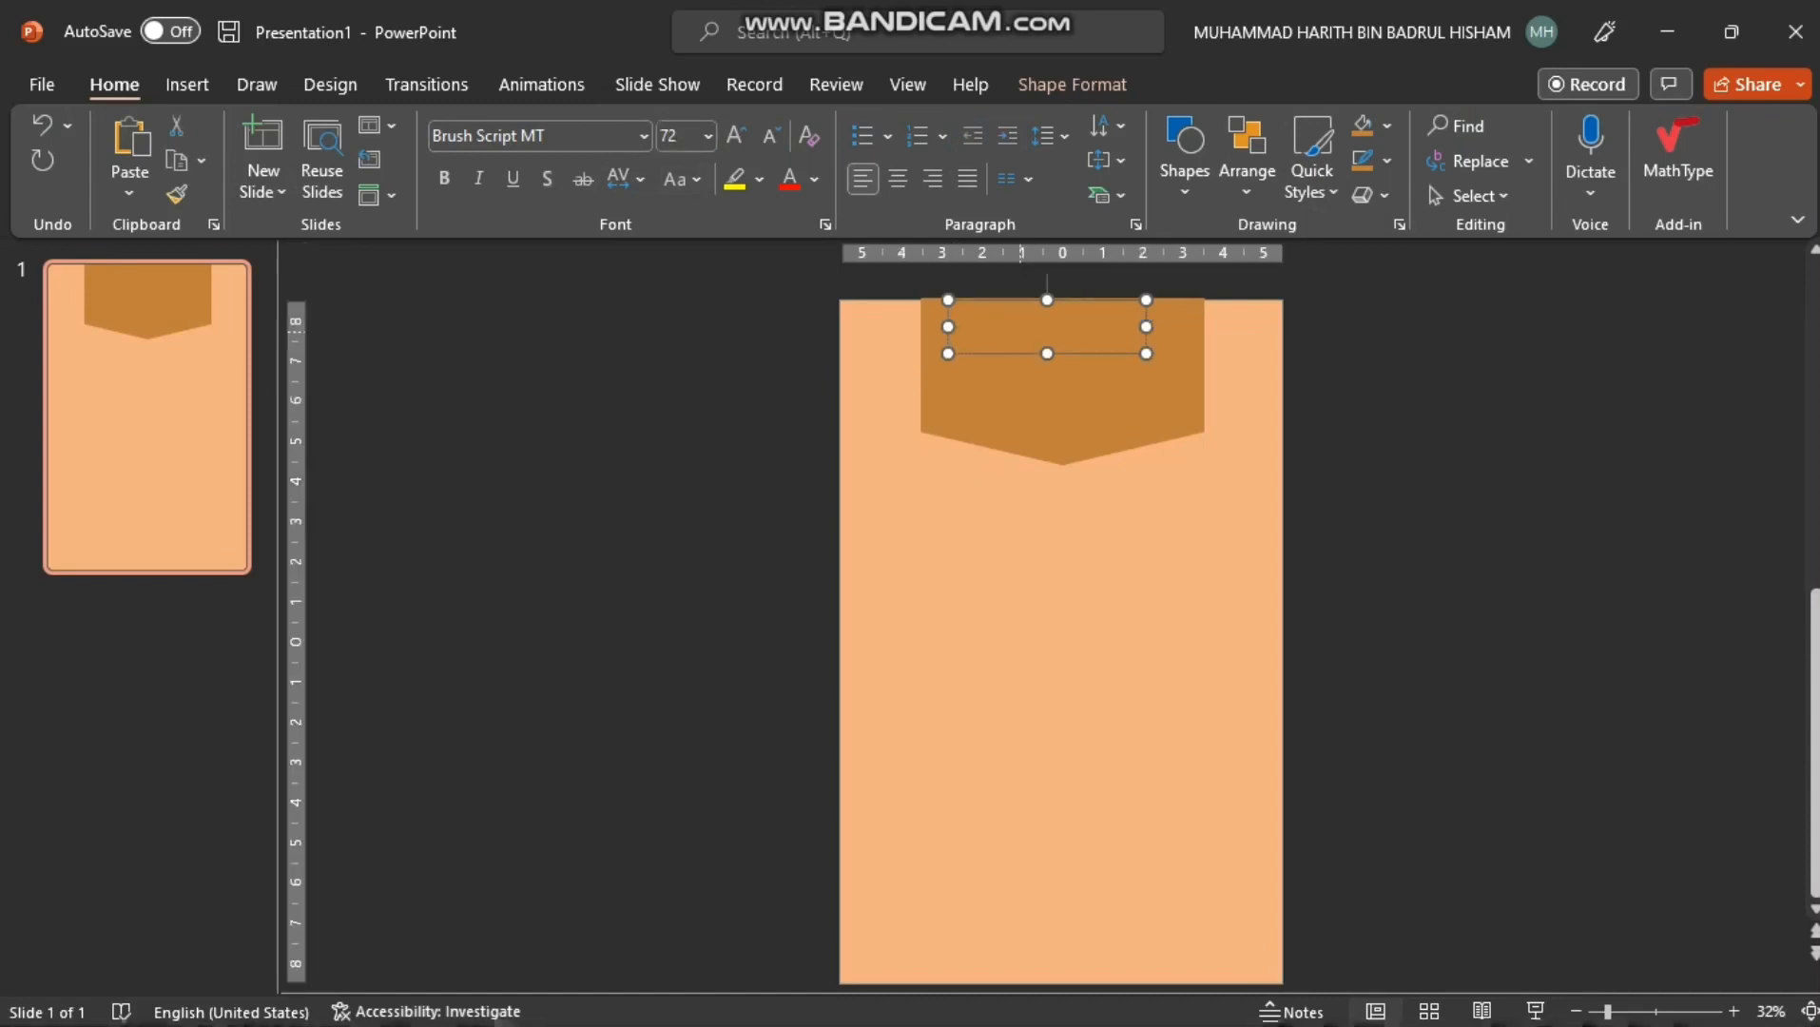
# Enter the title COFFEE STALL across two lines and right-align the word STALL
pyautogui.write('Co')
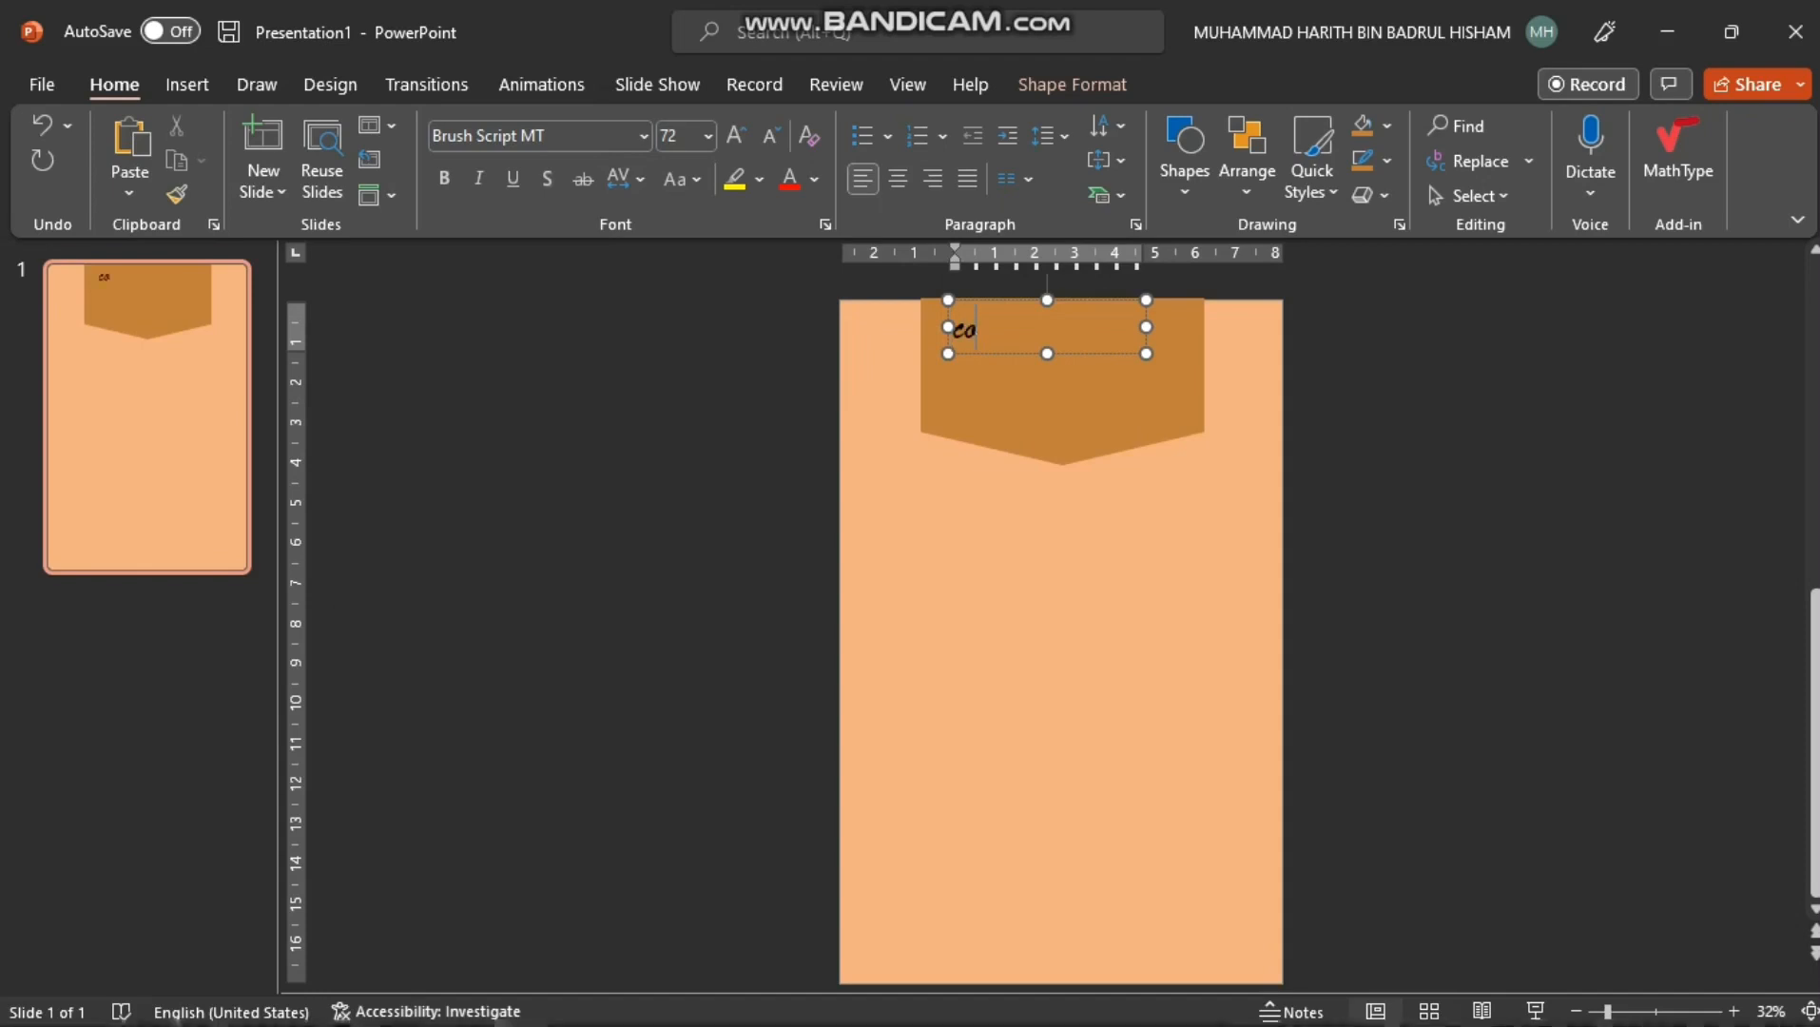
pyautogui.write('FFEE')
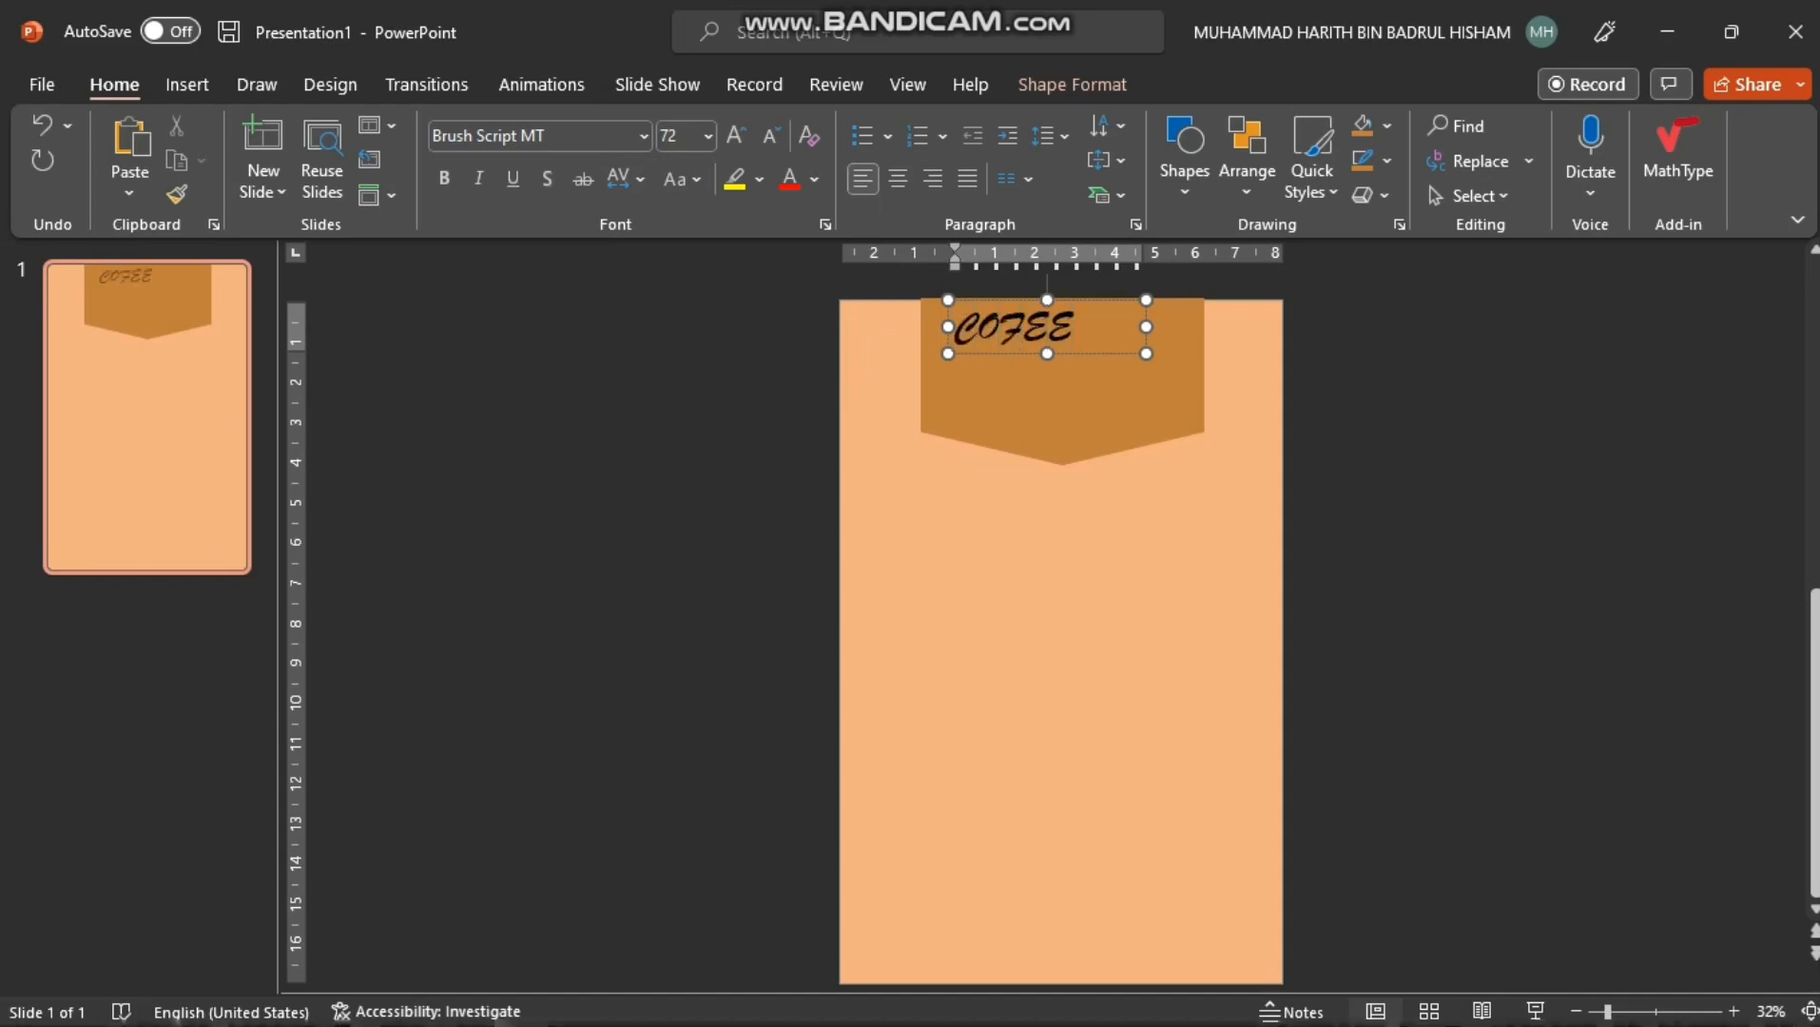
pyautogui.write('STALL')
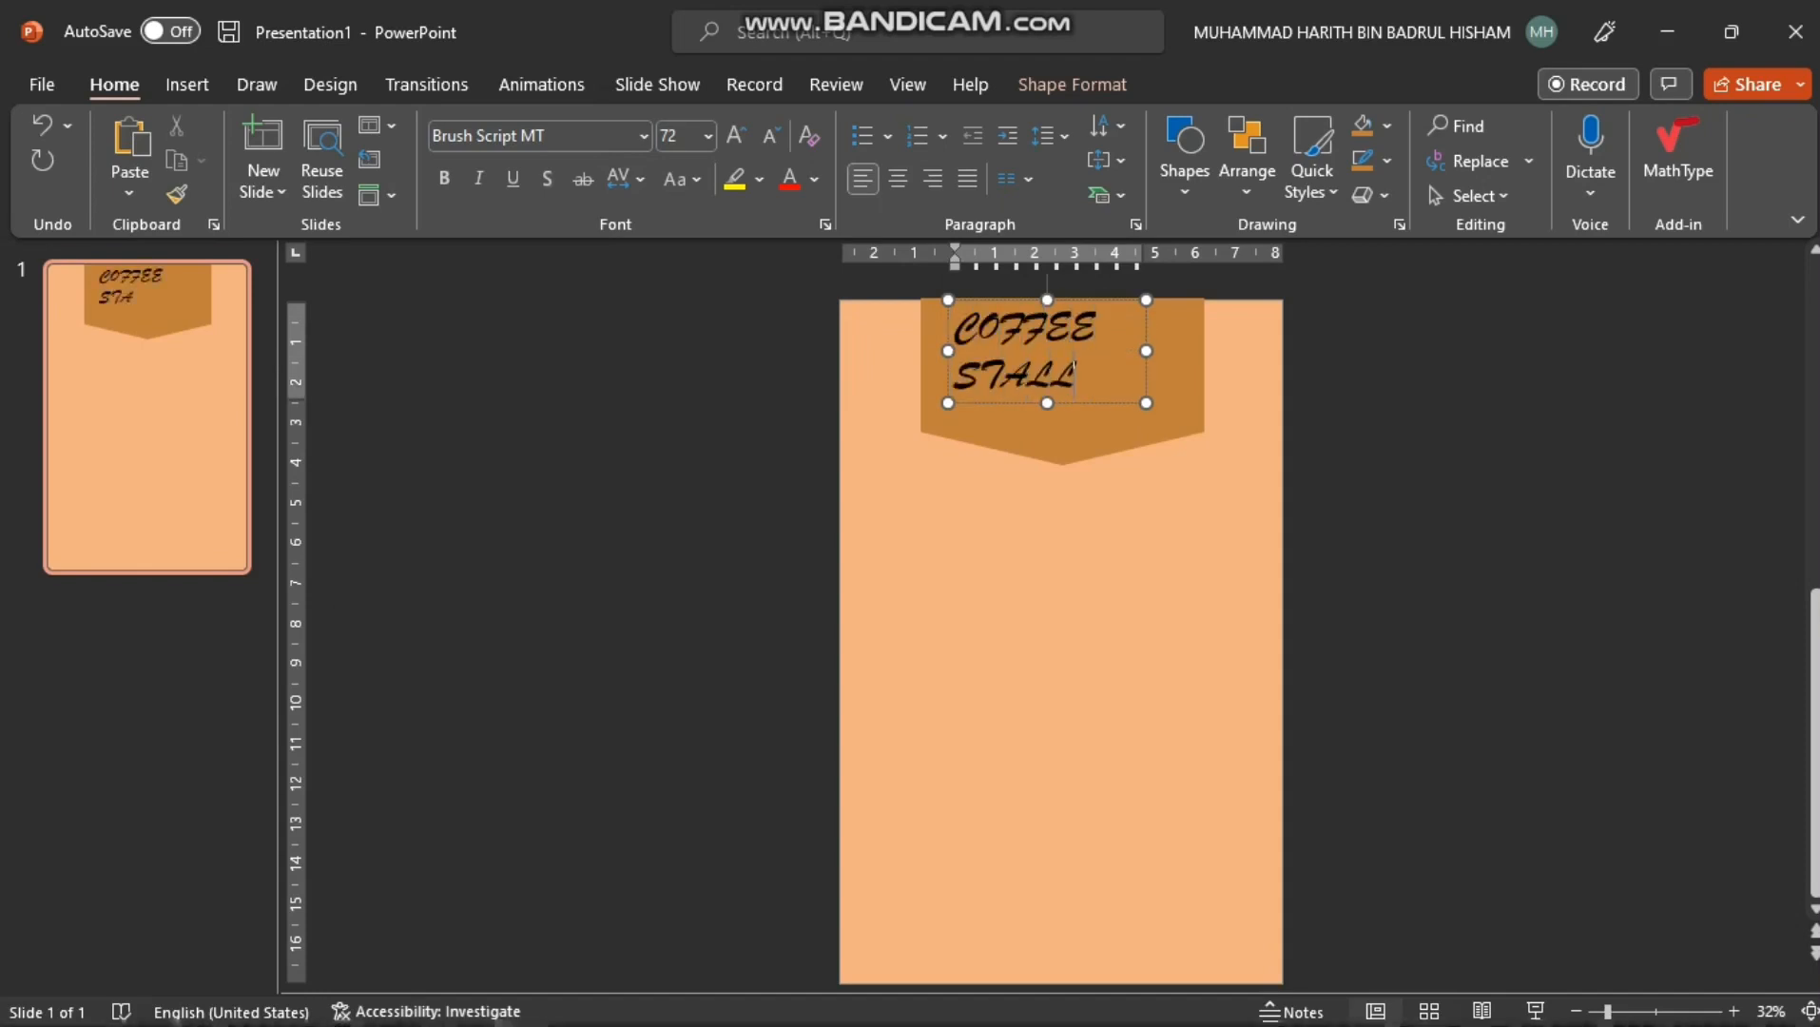
pyautogui.doubleClick(1014, 376)
pyautogui.click(933, 179)
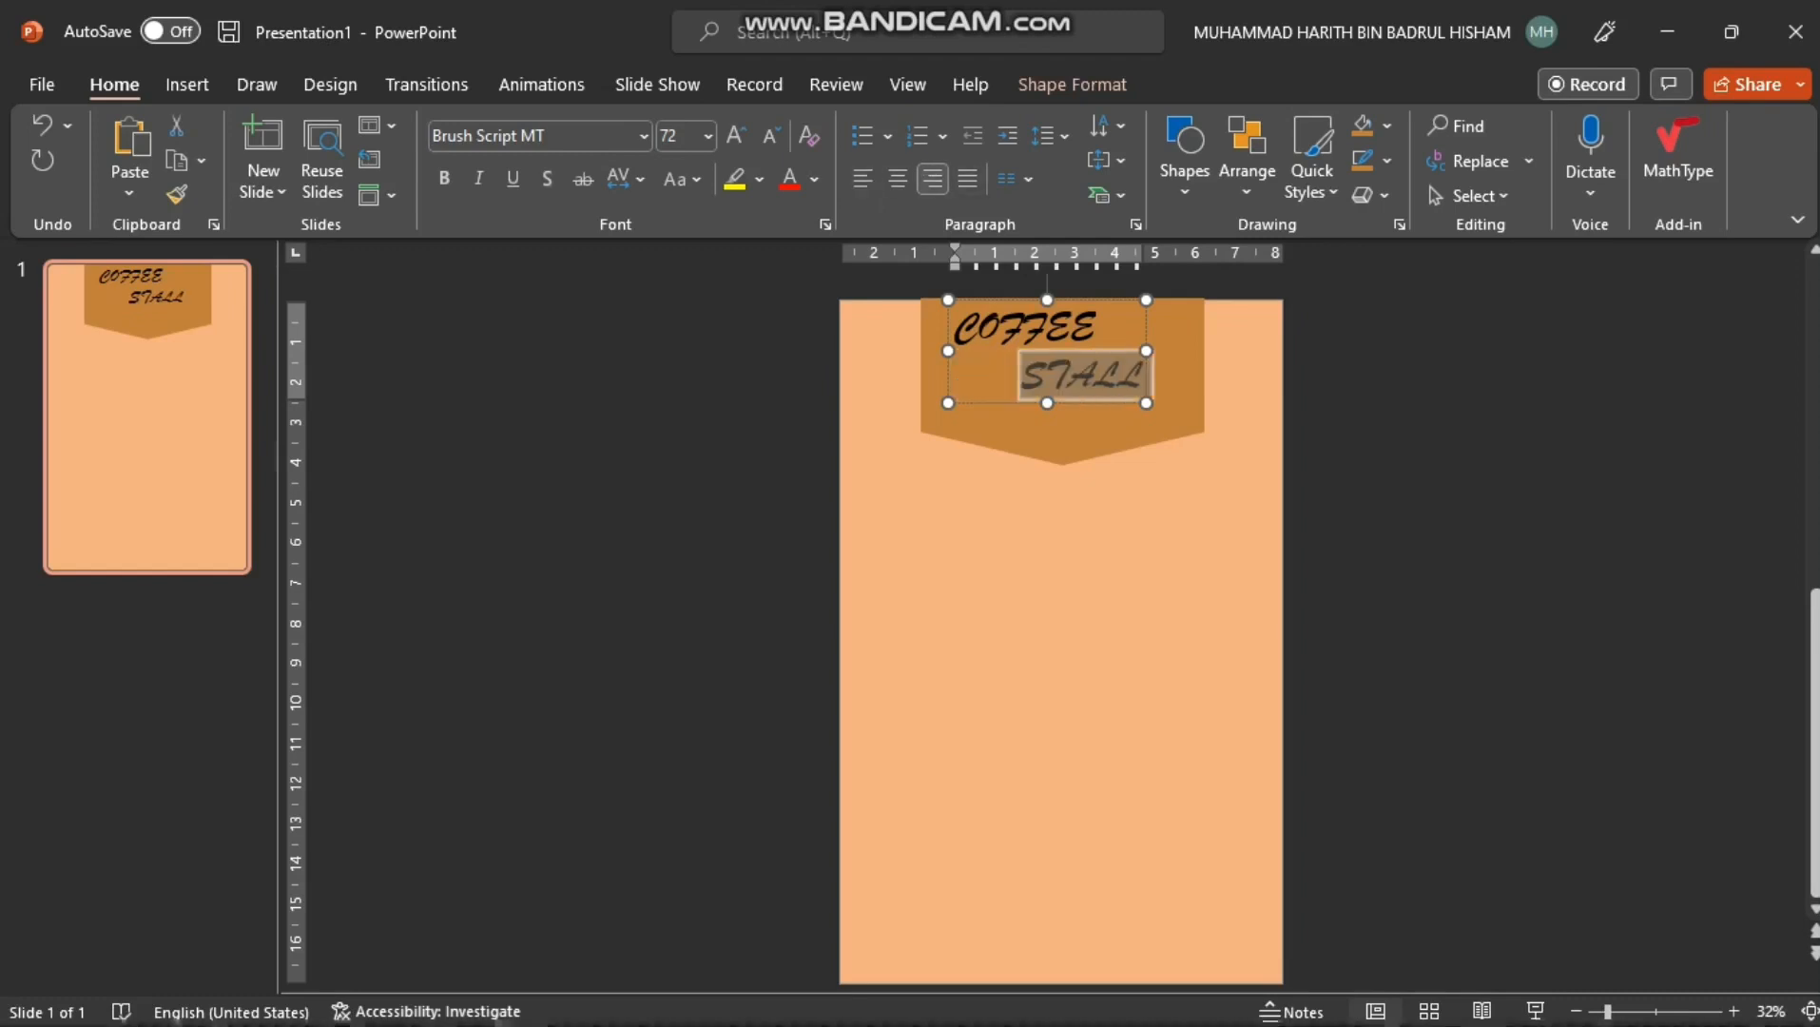
# Shift the brown banner slightly up past the slide's upper edge and move the title text box slightly left
pyautogui.moveTo(981, 411)
pyautogui.mouseDown()
pyautogui.moveTo(951, 422)
pyautogui.moveTo(981, 383)
pyautogui.mouseUp()
pyautogui.moveTo(1142, 404)
pyautogui.mouseDown()
pyautogui.moveTo(1113, 404)
pyautogui.moveTo(1130, 403)
pyautogui.mouseUp()
pyautogui.click(1027, 494)
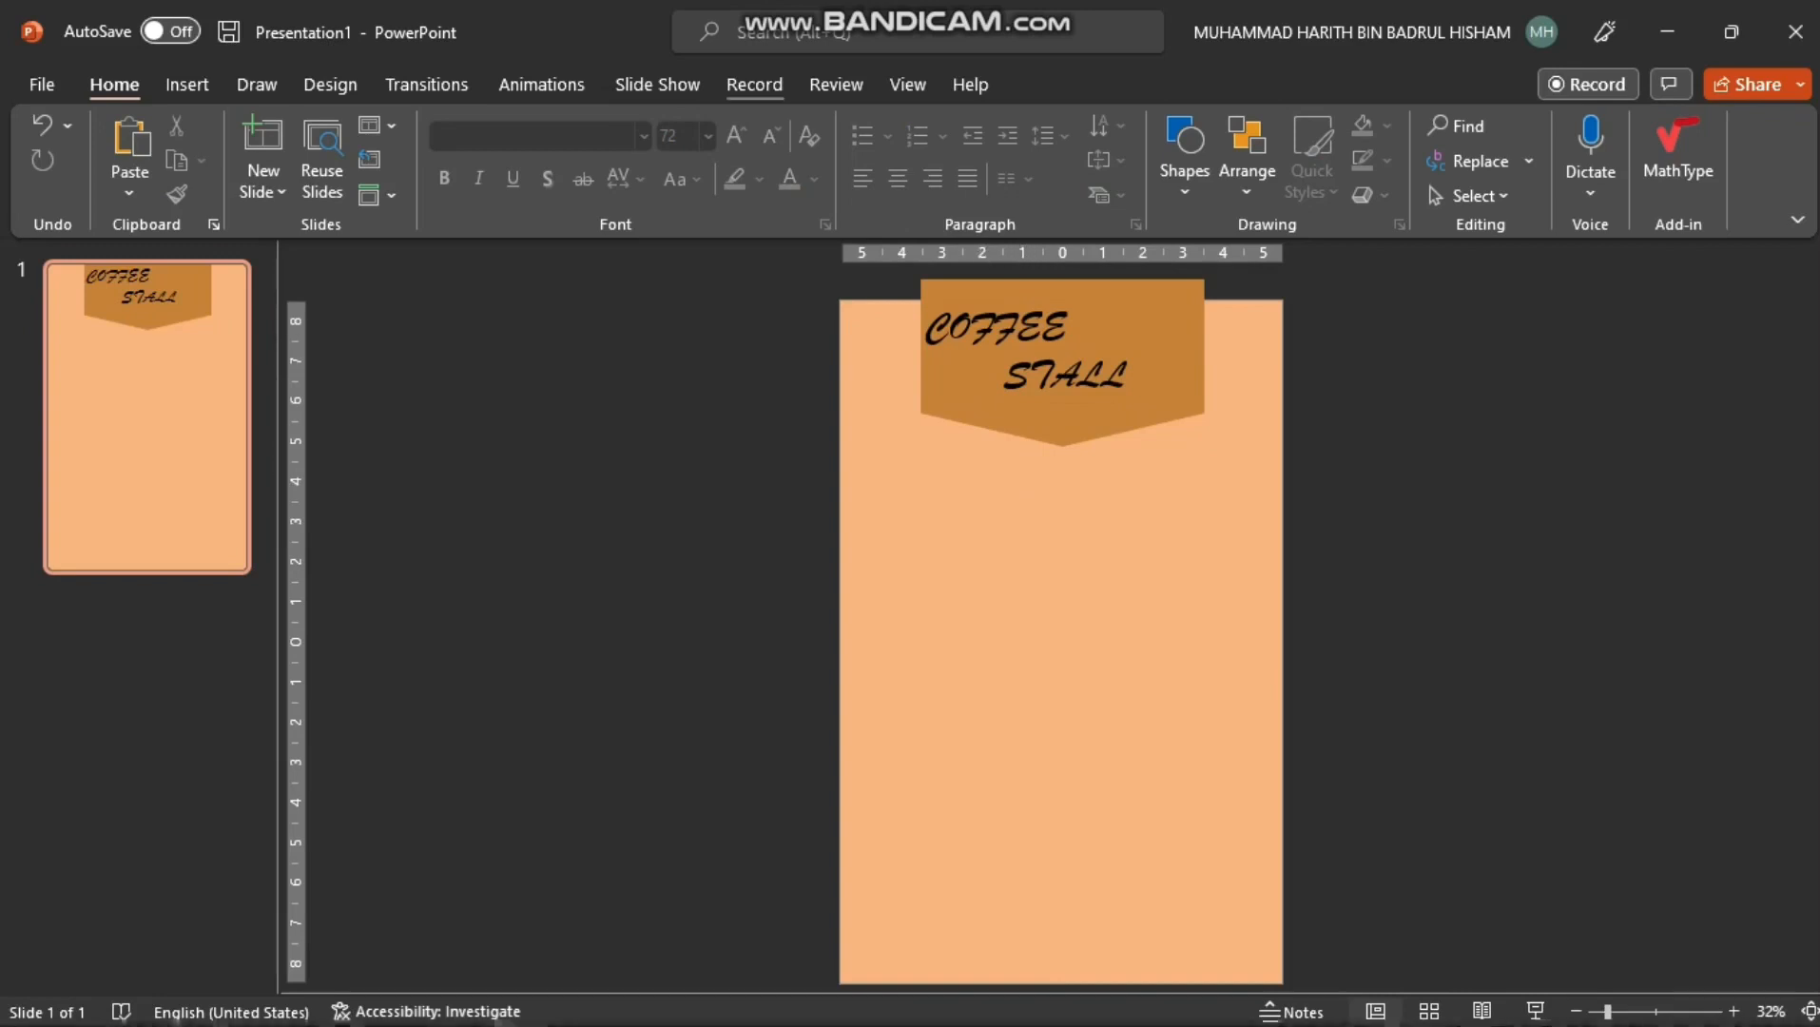
# Draw a large text box below the banner for the menu list
pyautogui.click(187, 85)
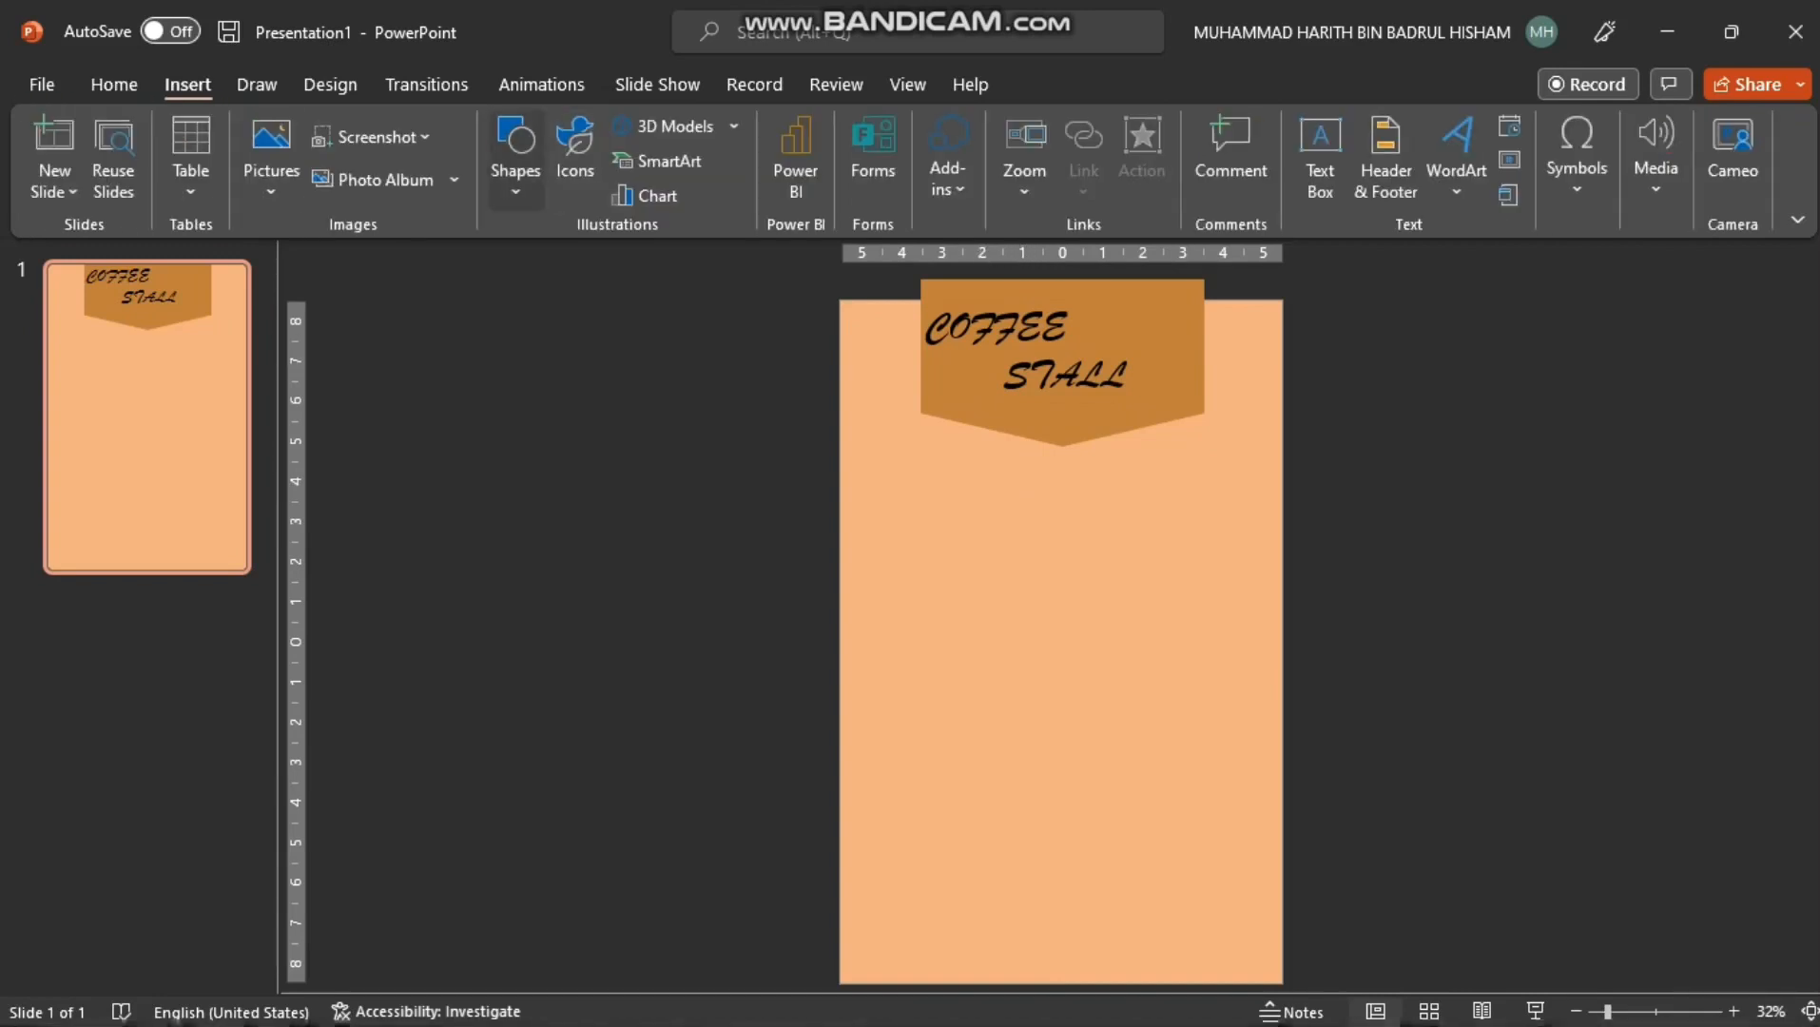
pyautogui.click(515, 156)
pyautogui.click(504, 528)
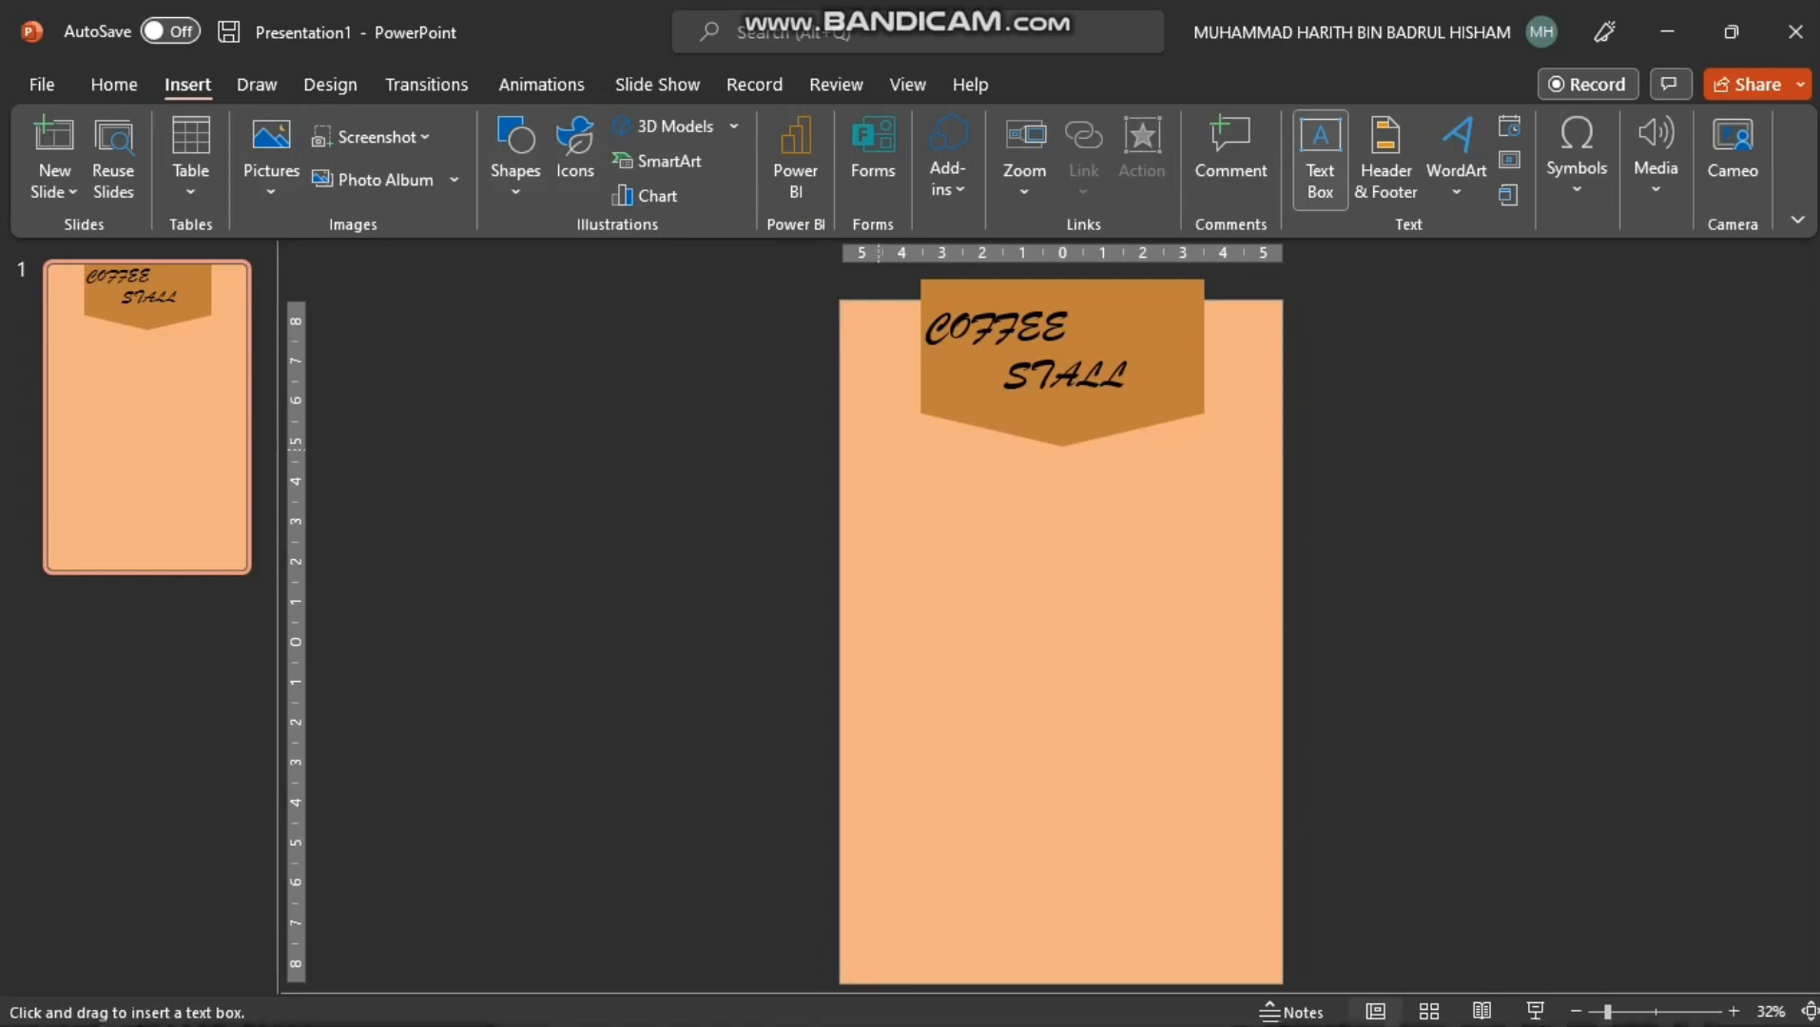
pyautogui.moveTo(859, 463); pyautogui.dragTo(1185, 753)
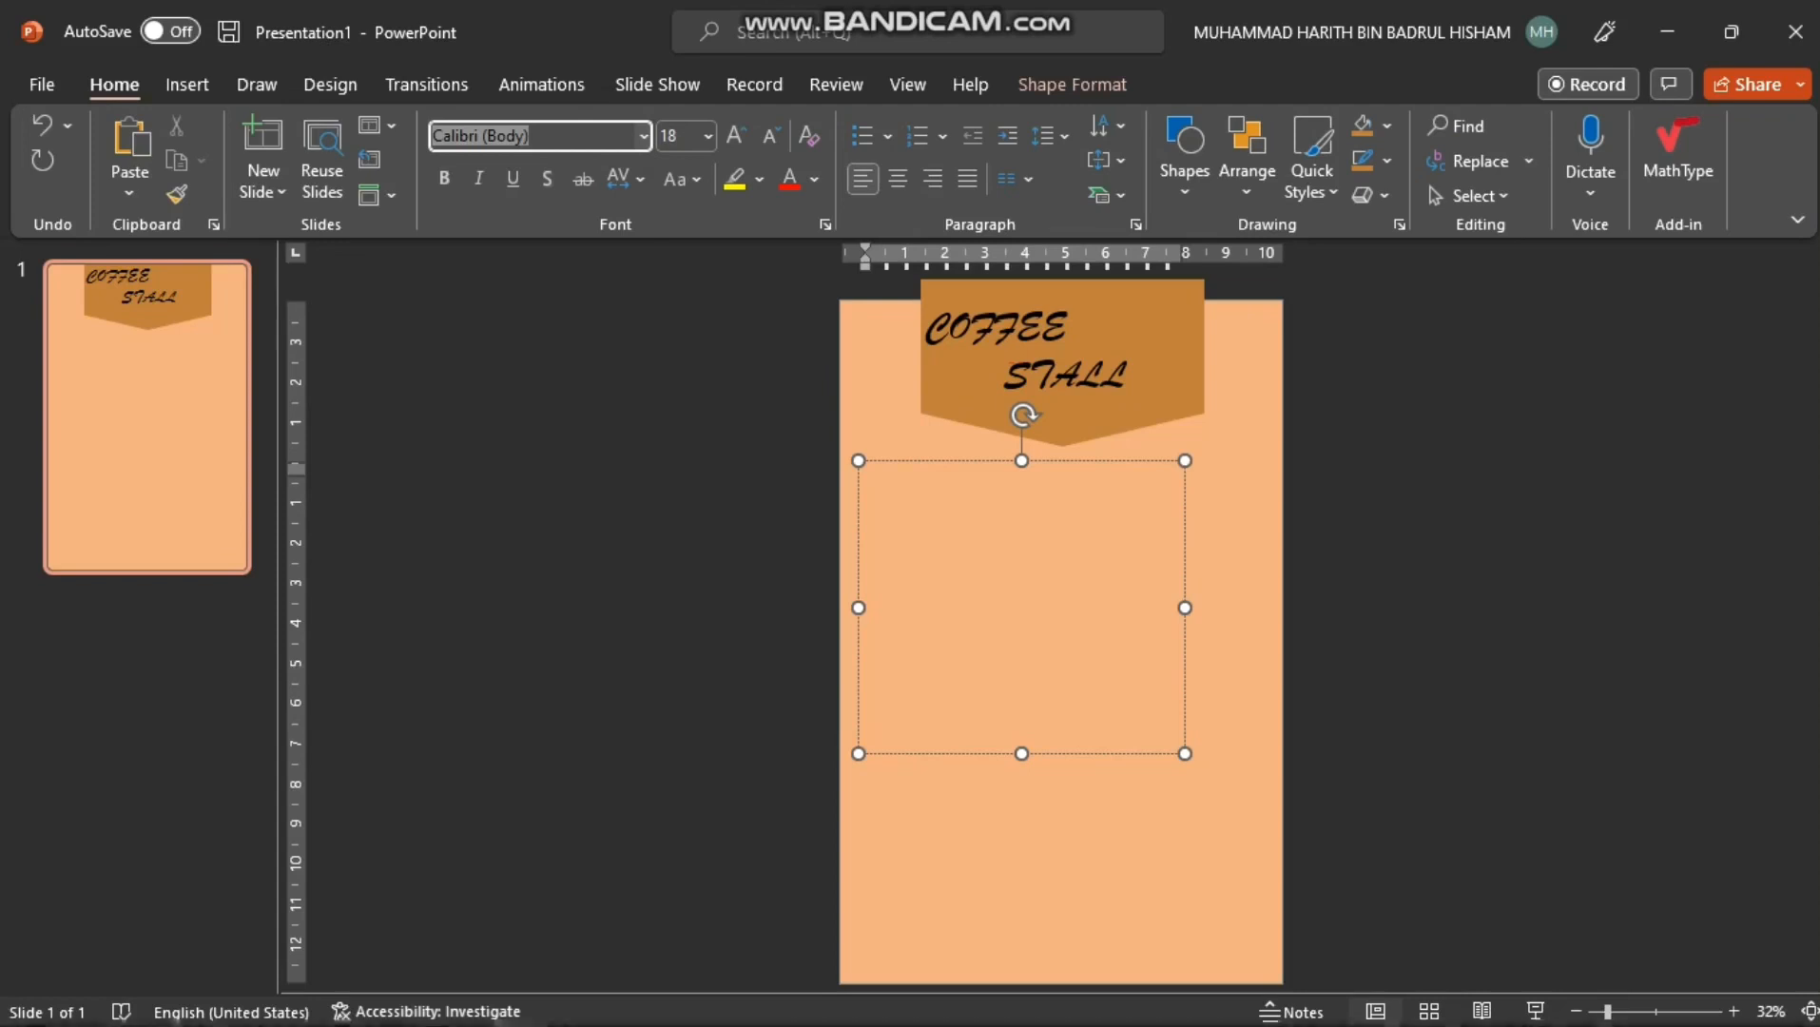
# Set the menu text box's font to Magneto at size 28 and increase its line spacing
pyautogui.write('Magneto')
pyautogui.press('Tab')
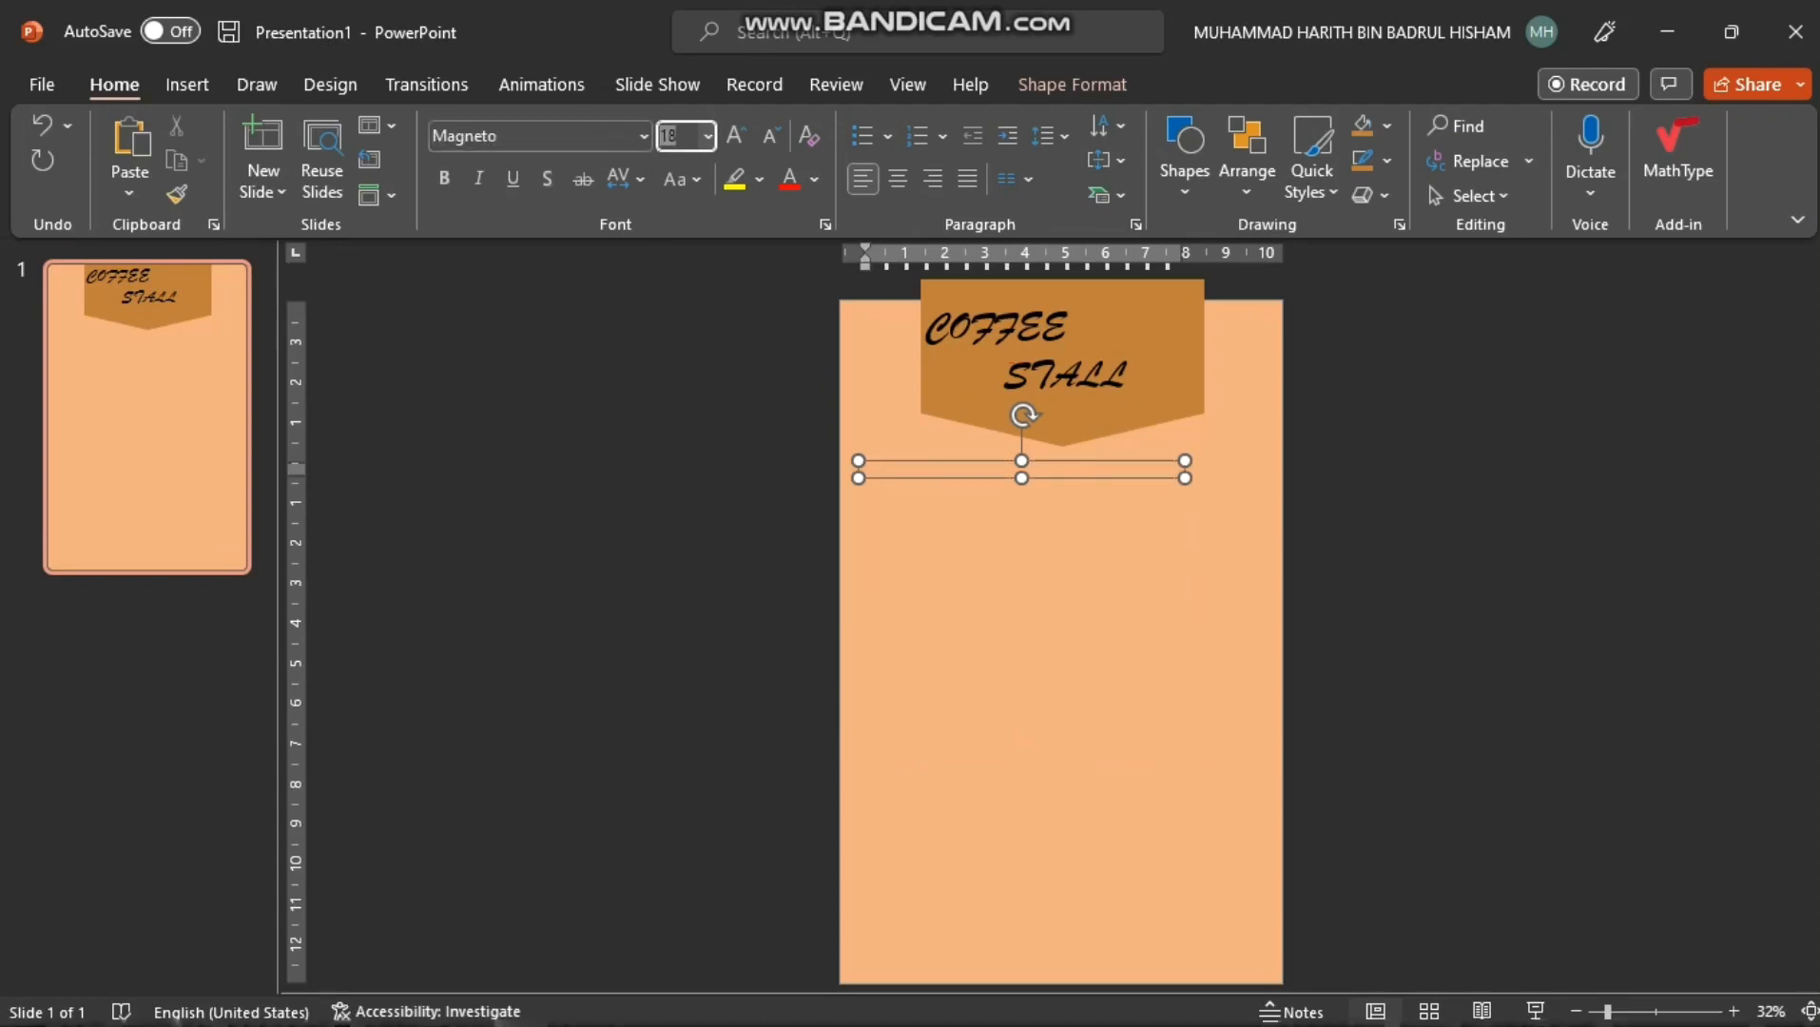
pyautogui.write('28')
pyautogui.press('Return')
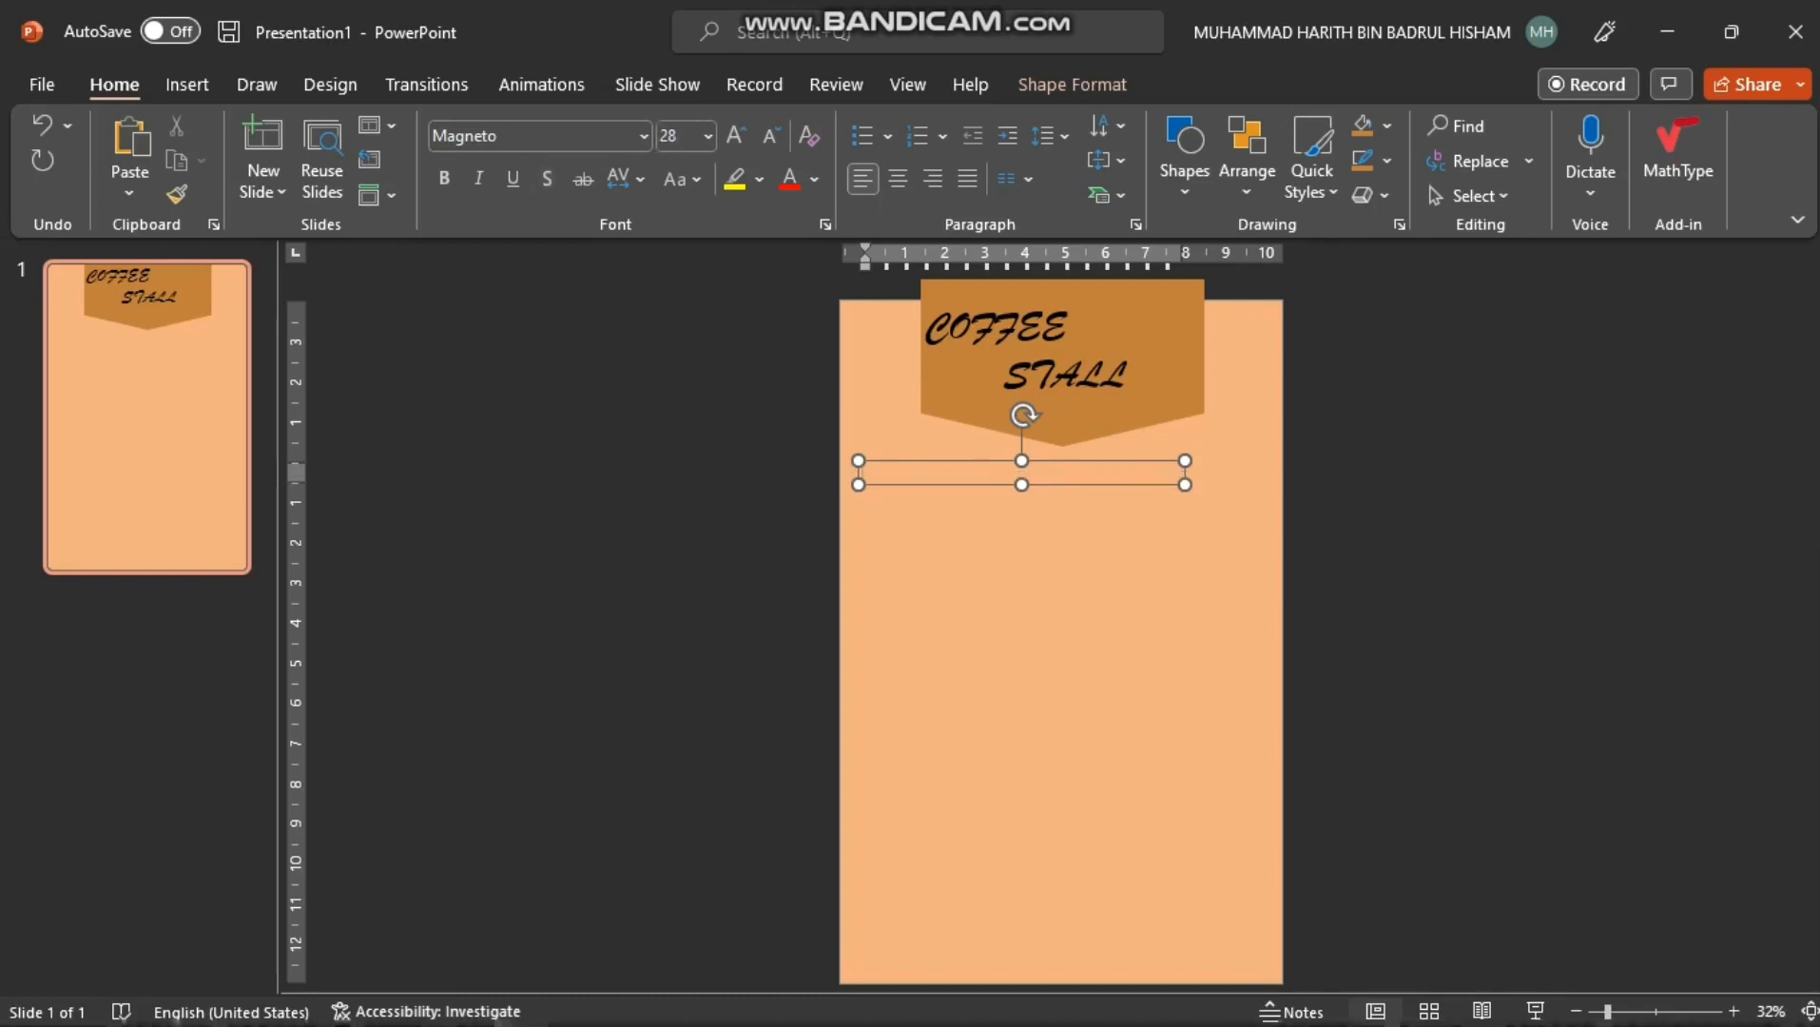
pyautogui.click(1043, 135)
pyautogui.click(1208, 247)
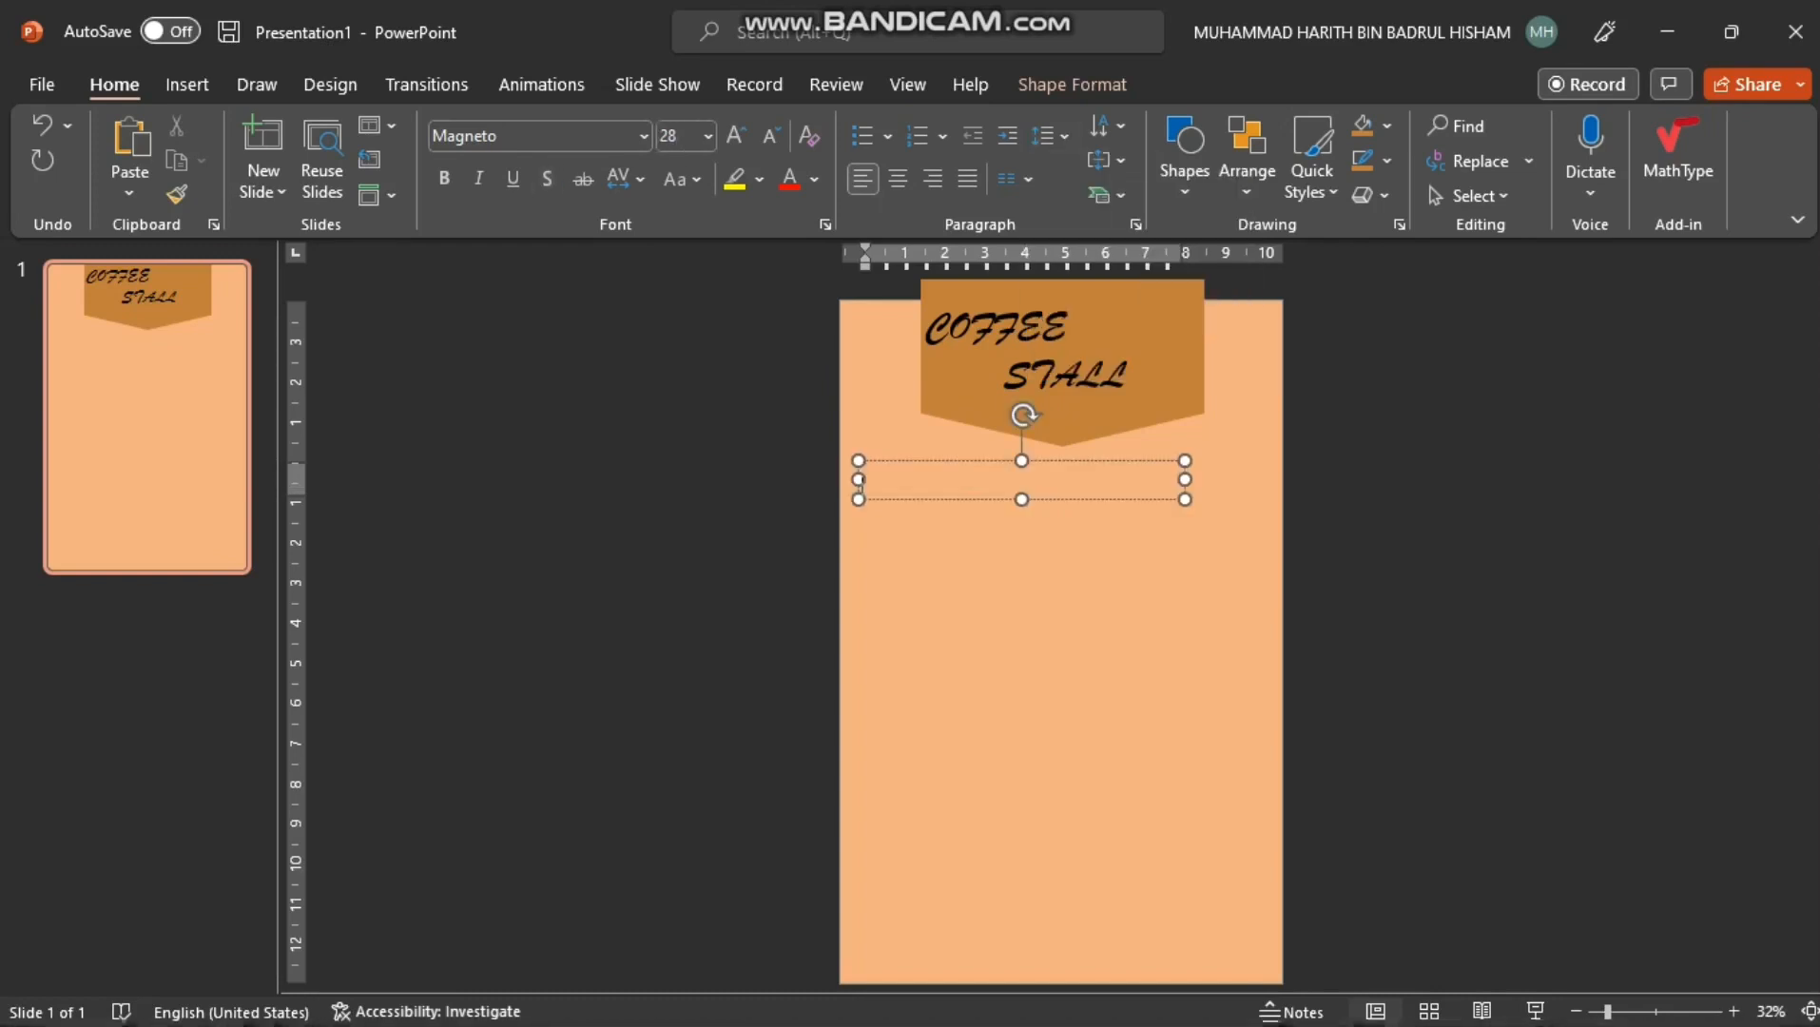
# List MENU 1 through MENU 5 on separate lines and move the menu text box slightly lower on the slide
pyautogui.write('MENU 1')
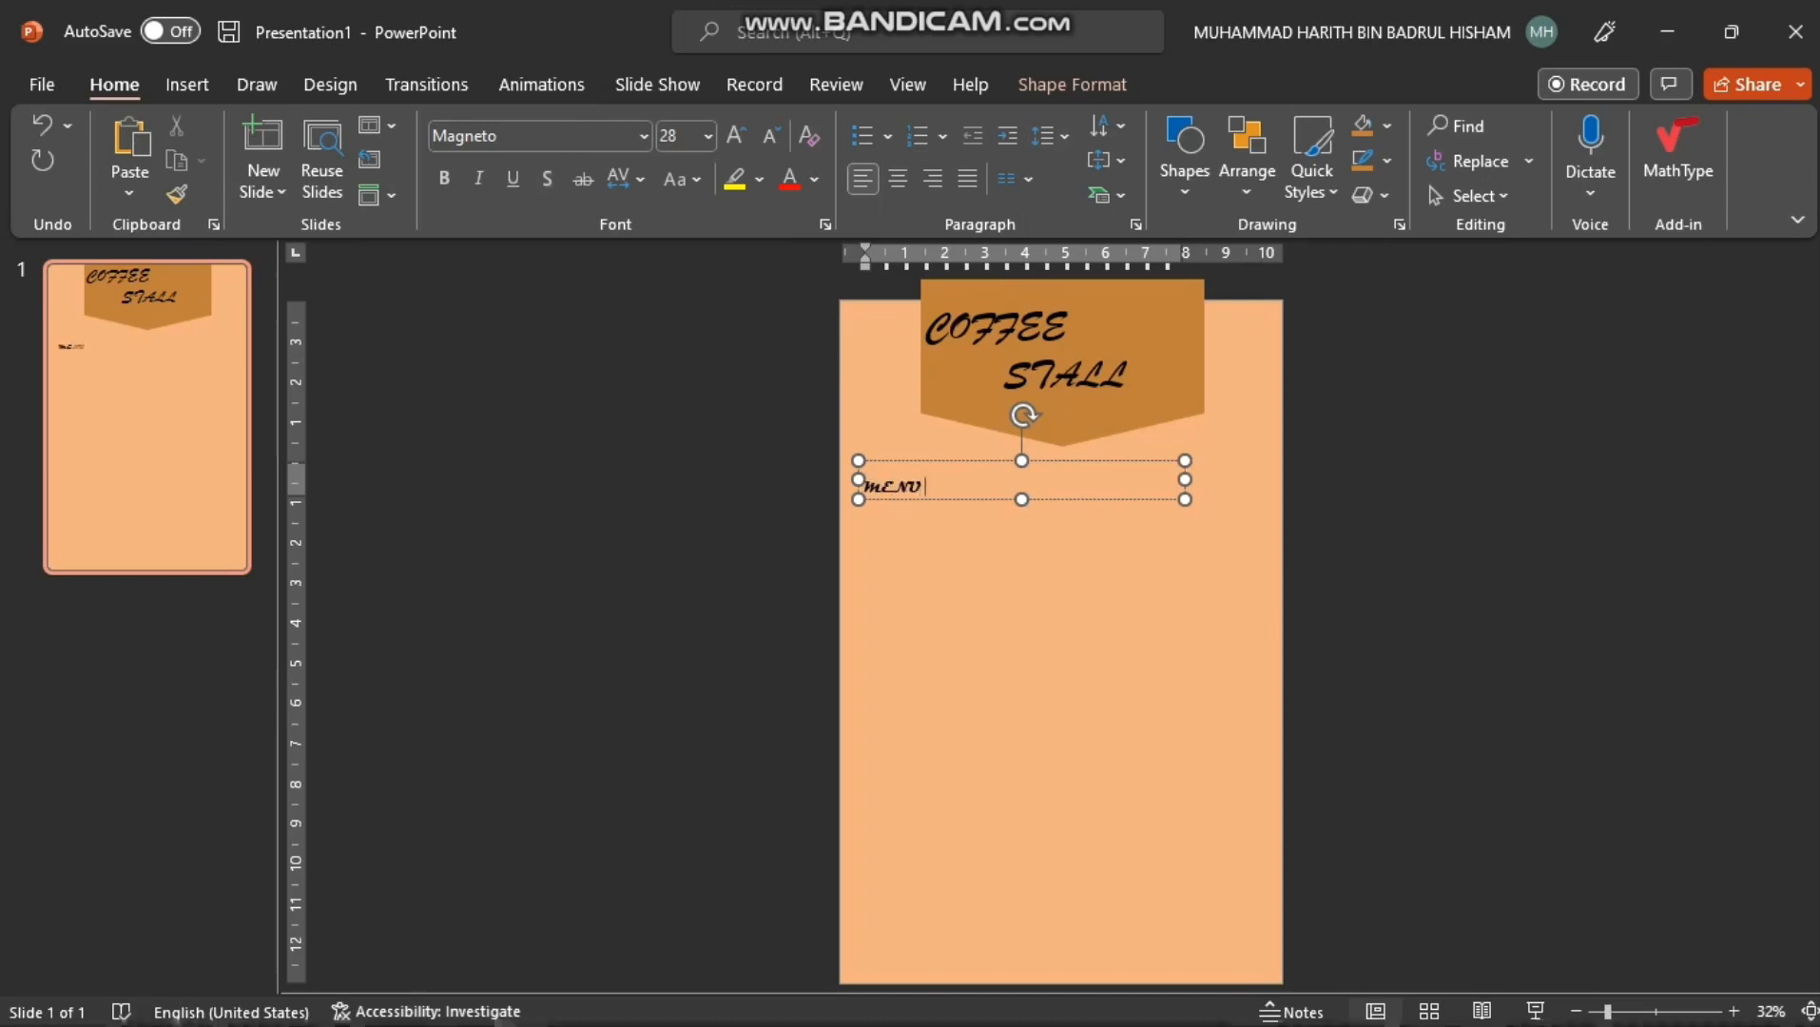
pyautogui.press('Return')
pyautogui.write('MENU 2')
pyautogui.press('Return')
pyautogui.write('MENU 3')
pyautogui.press('Return')
pyautogui.write('MENU 4')
pyautogui.press('Return')
pyautogui.write('MENU')
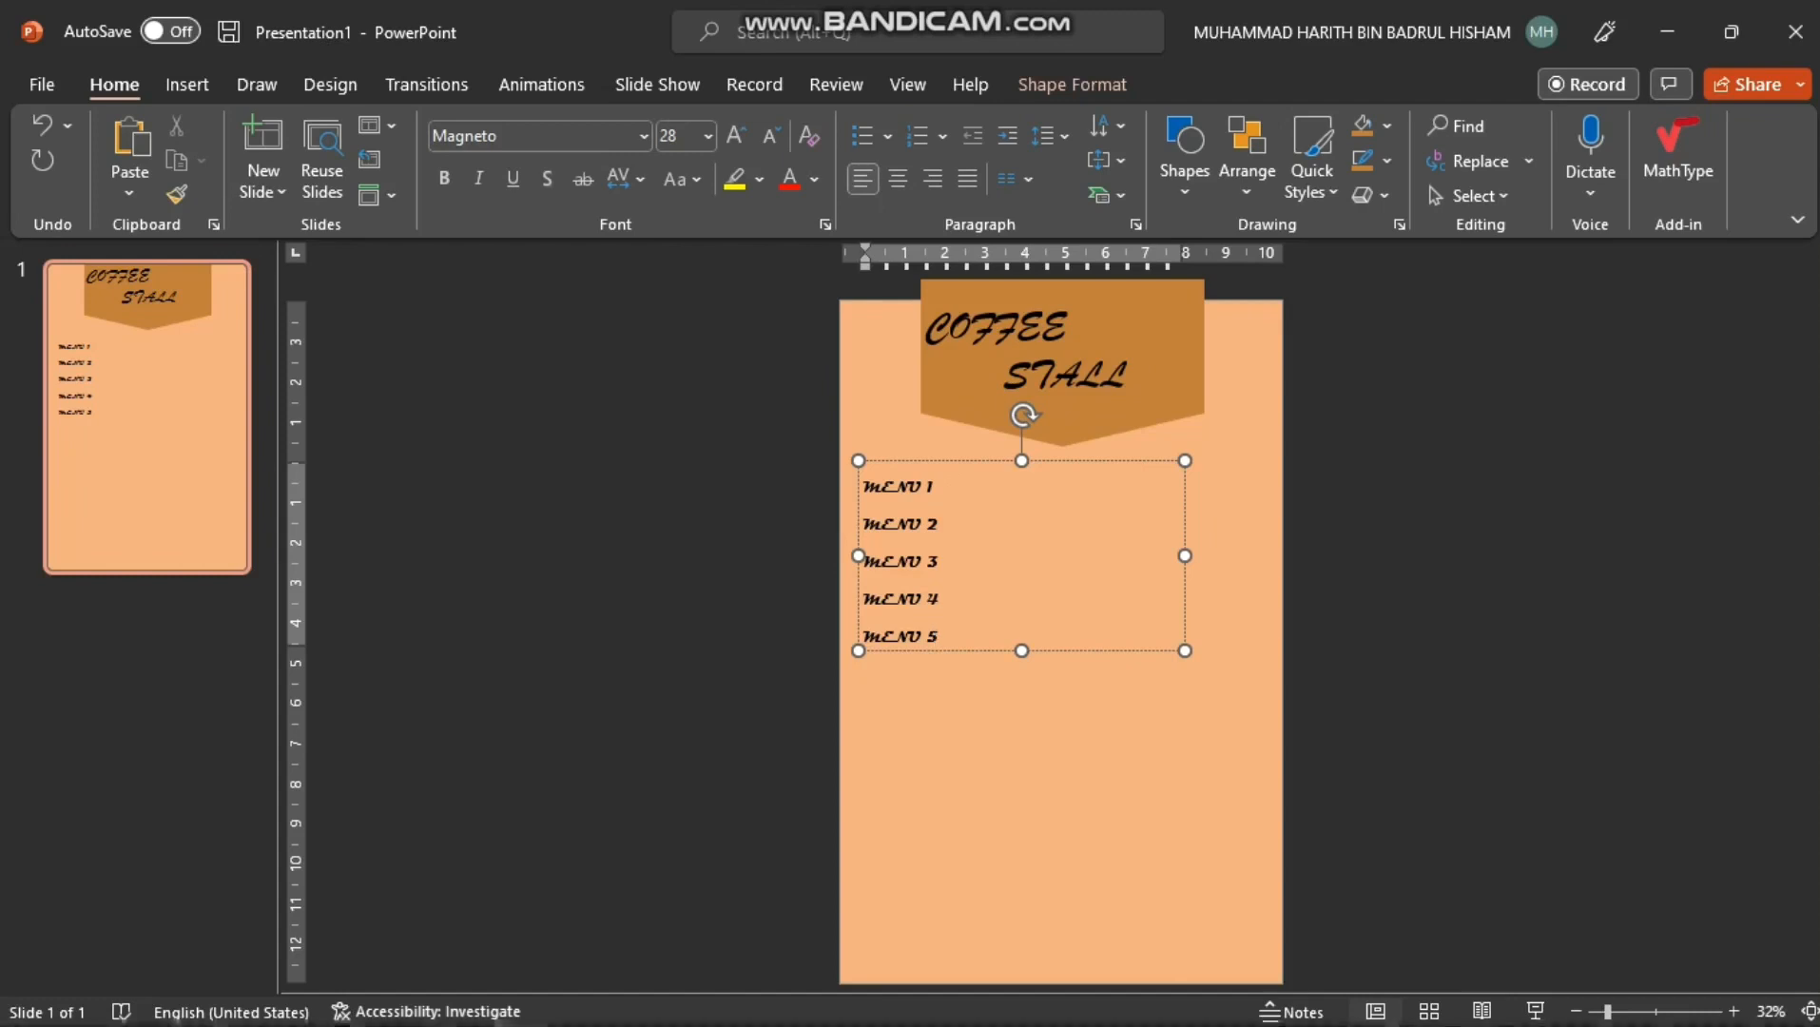
pyautogui.moveTo(1021, 652); pyautogui.dragTo(1022, 671)
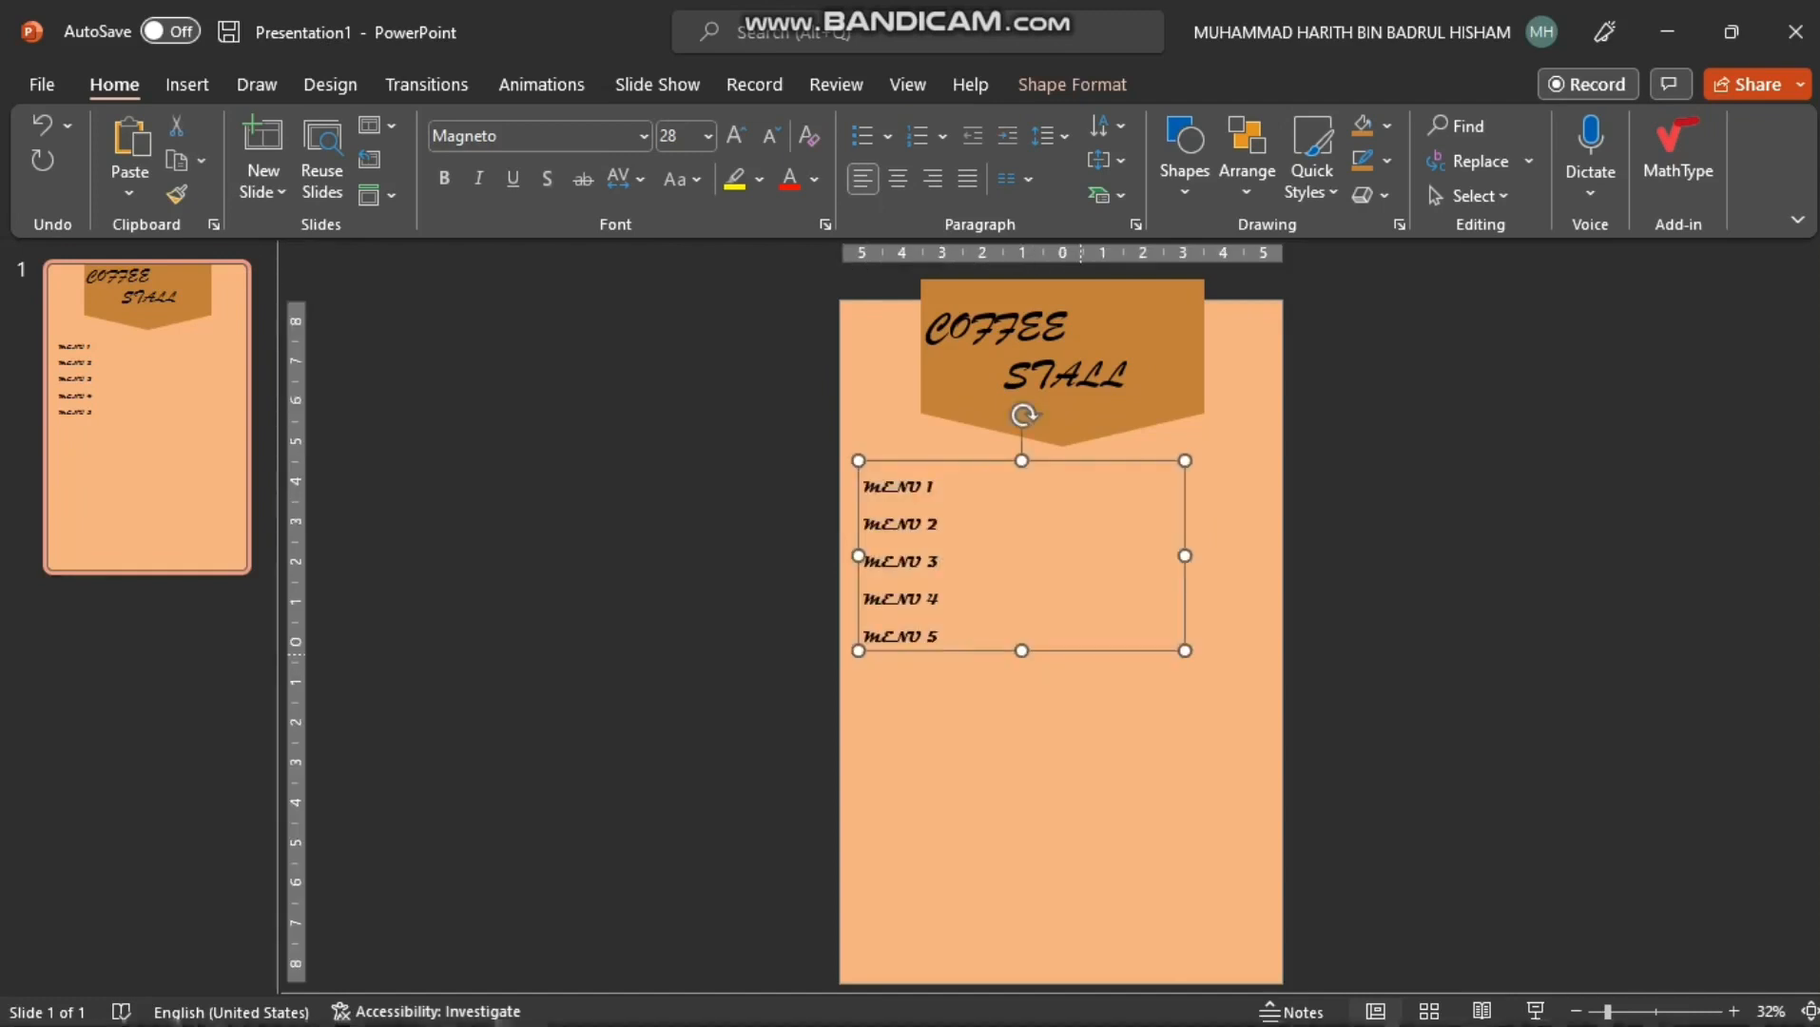
pyautogui.moveTo(1033, 657); pyautogui.dragTo(1035, 705)
# Add a small text box between the banner and the menu list, with the font set to Forte at size 28
pyautogui.click(187, 85)
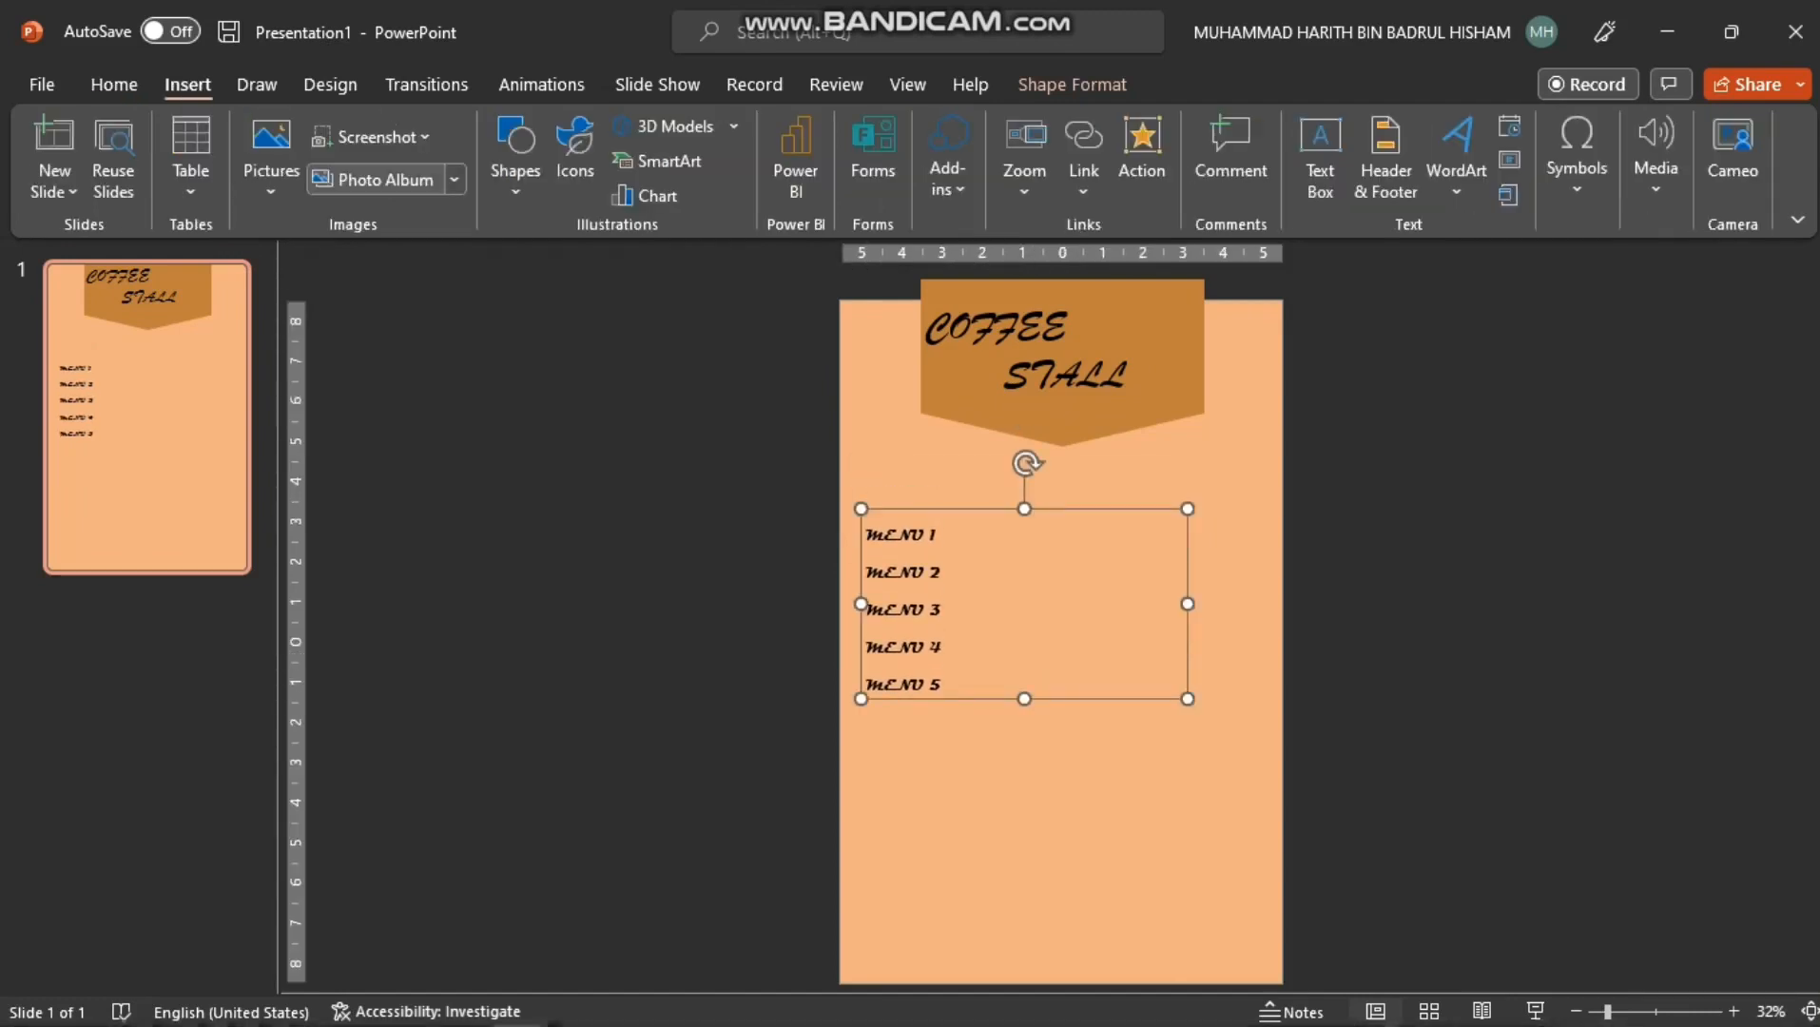
pyautogui.click(515, 152)
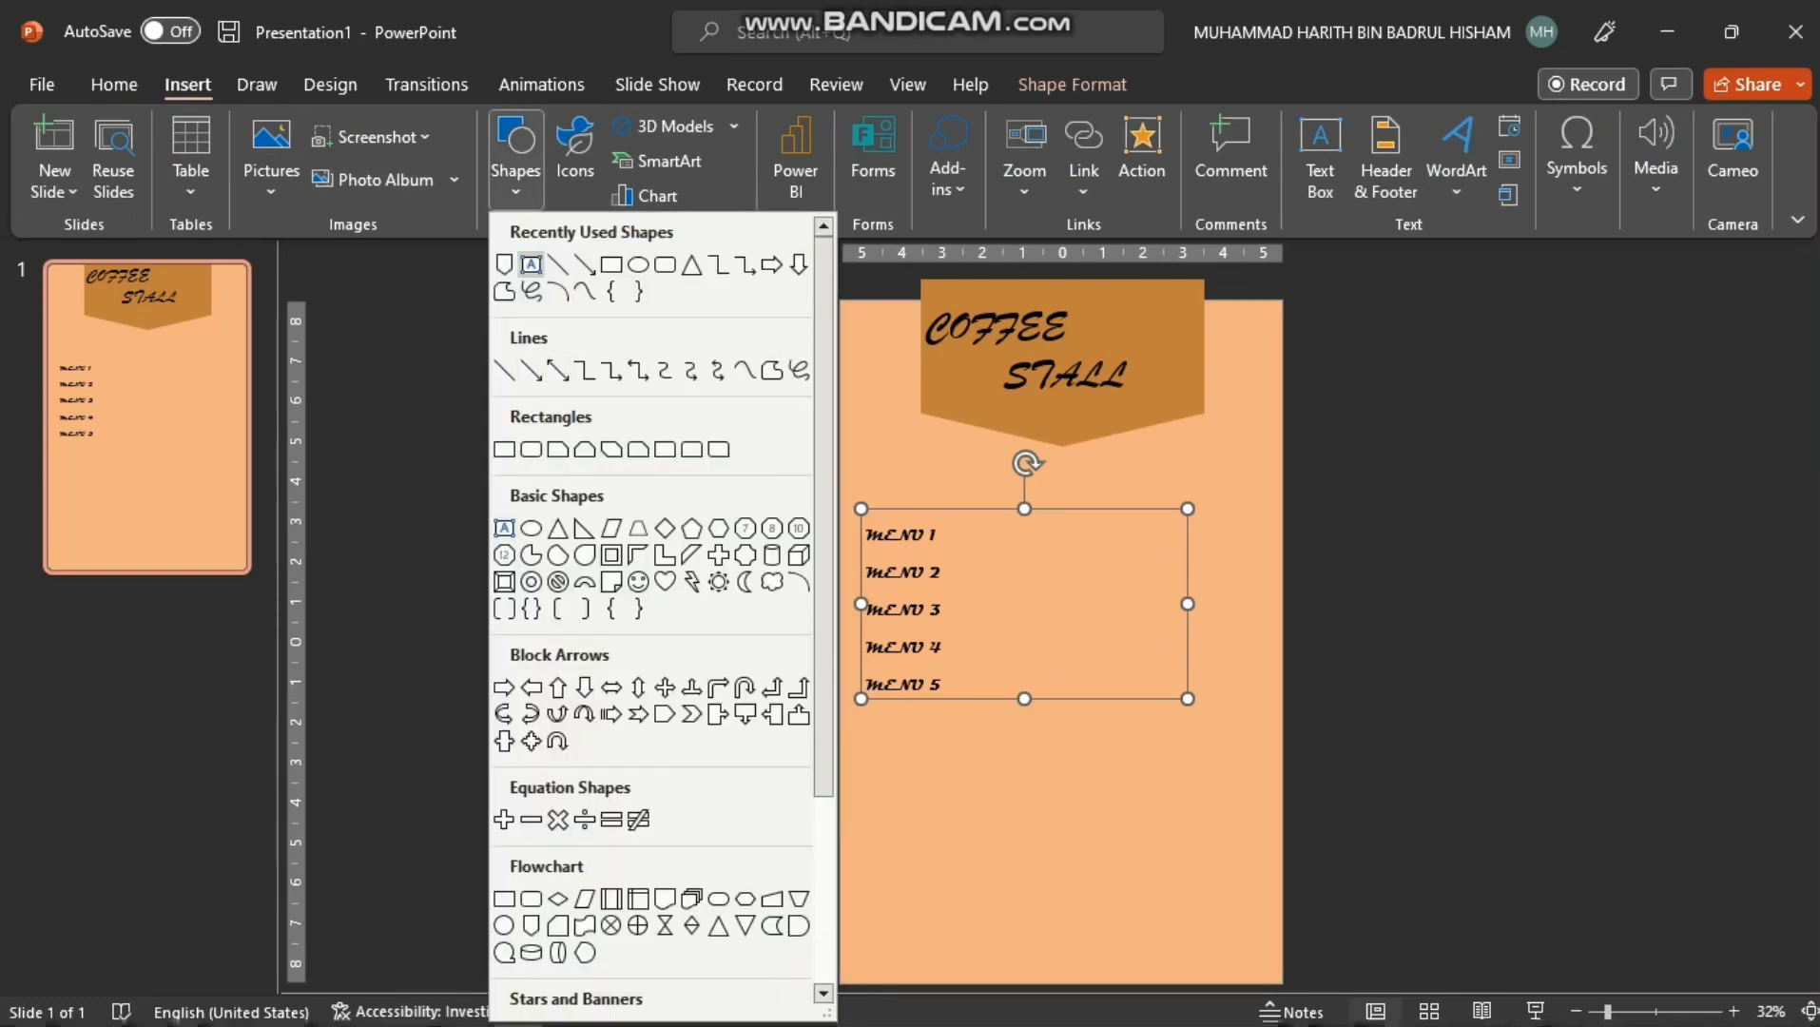
pyautogui.click(532, 266)
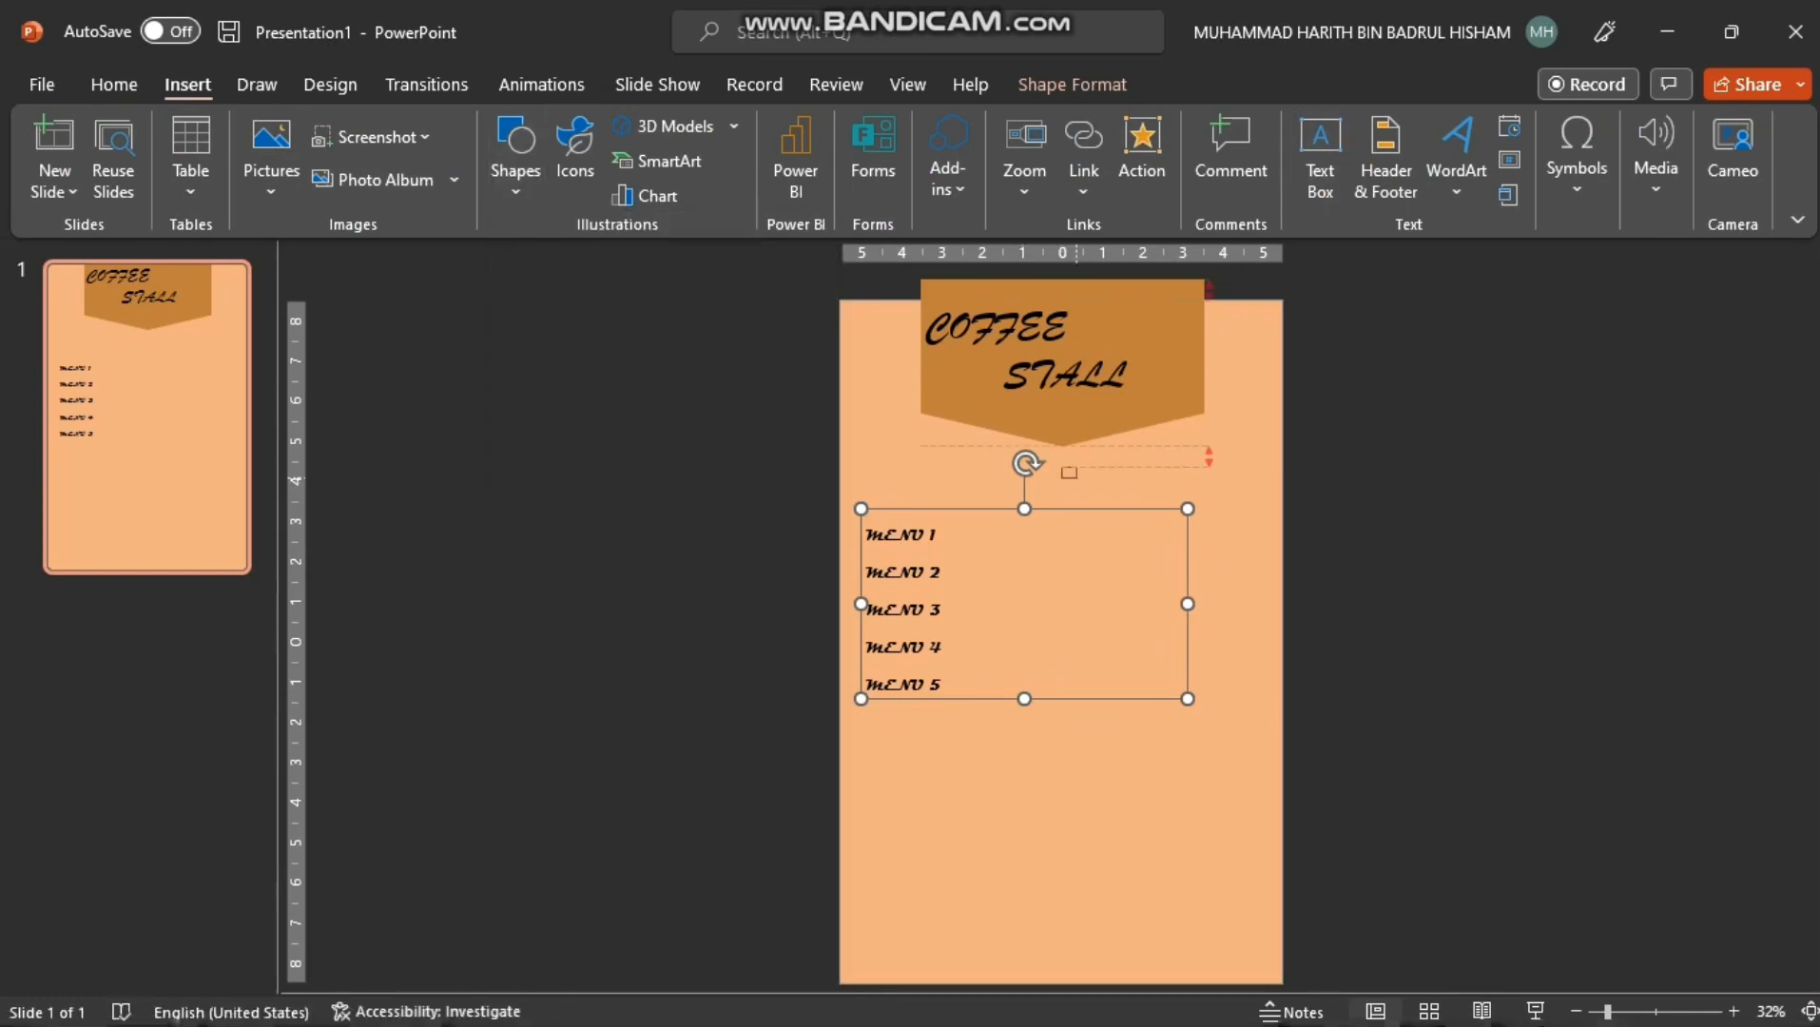
pyautogui.moveTo(1061, 466); pyautogui.dragTo(1181, 506)
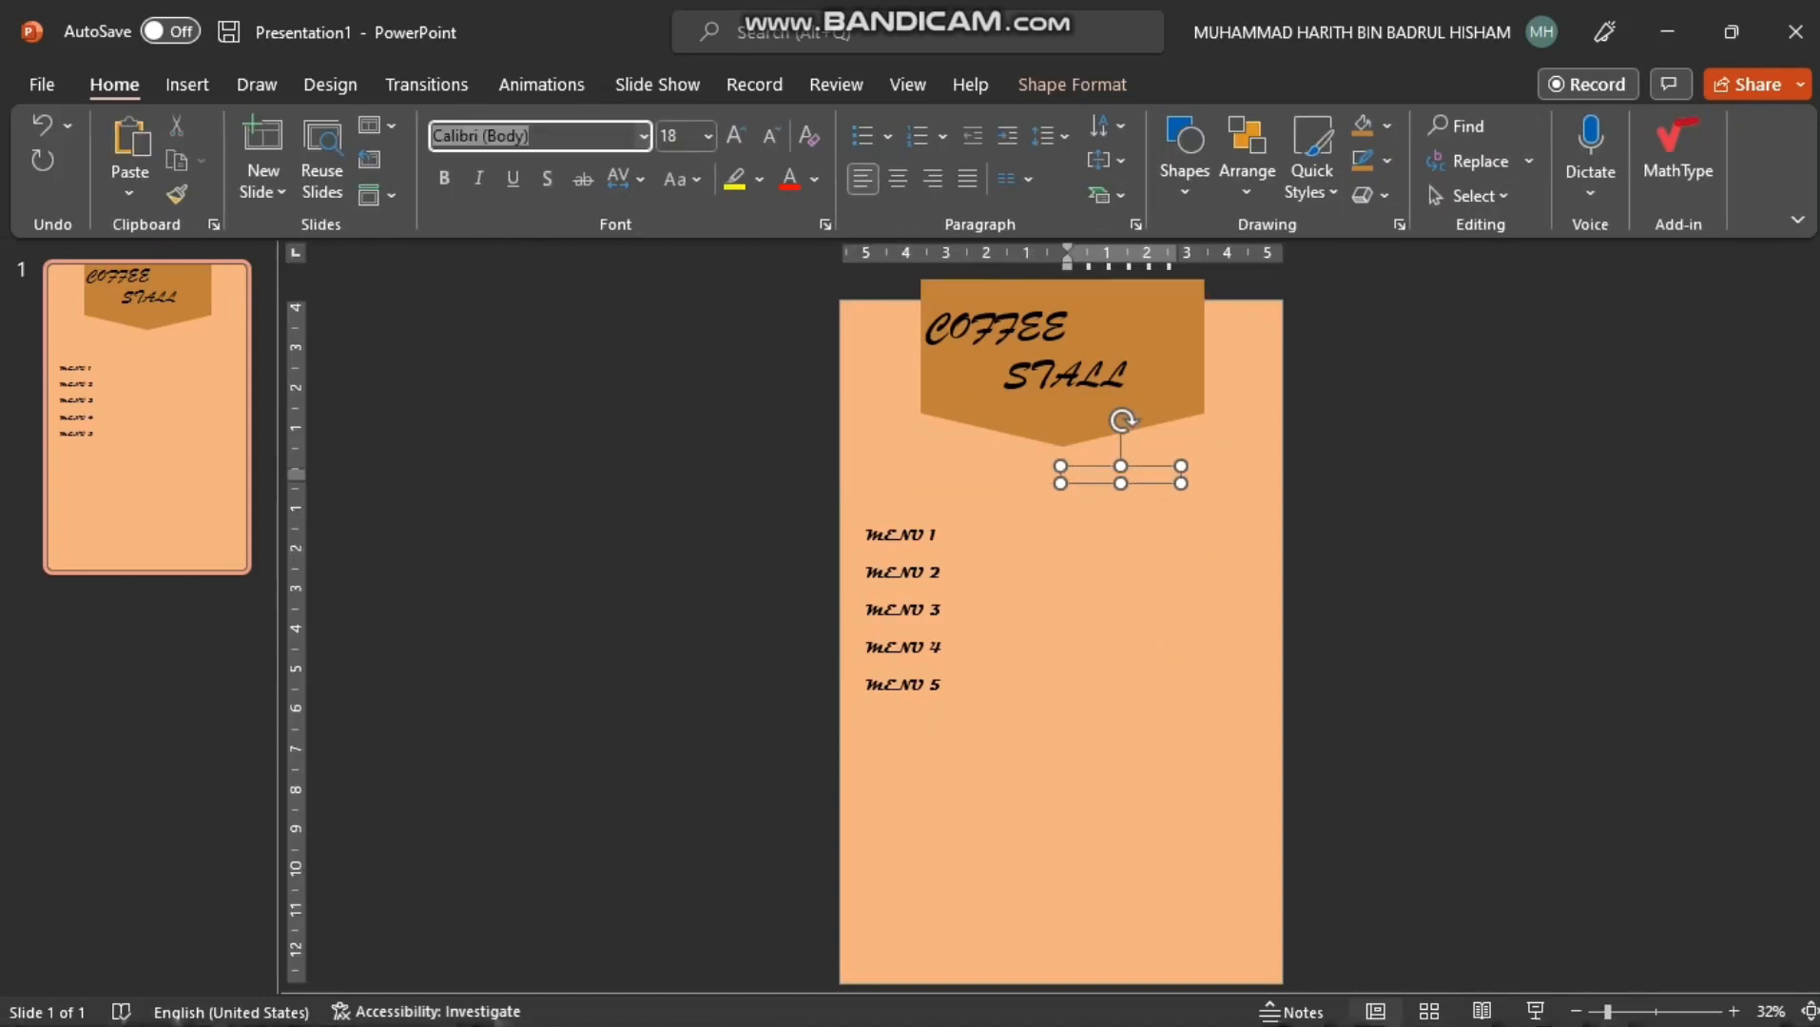
pyautogui.write('Forte')
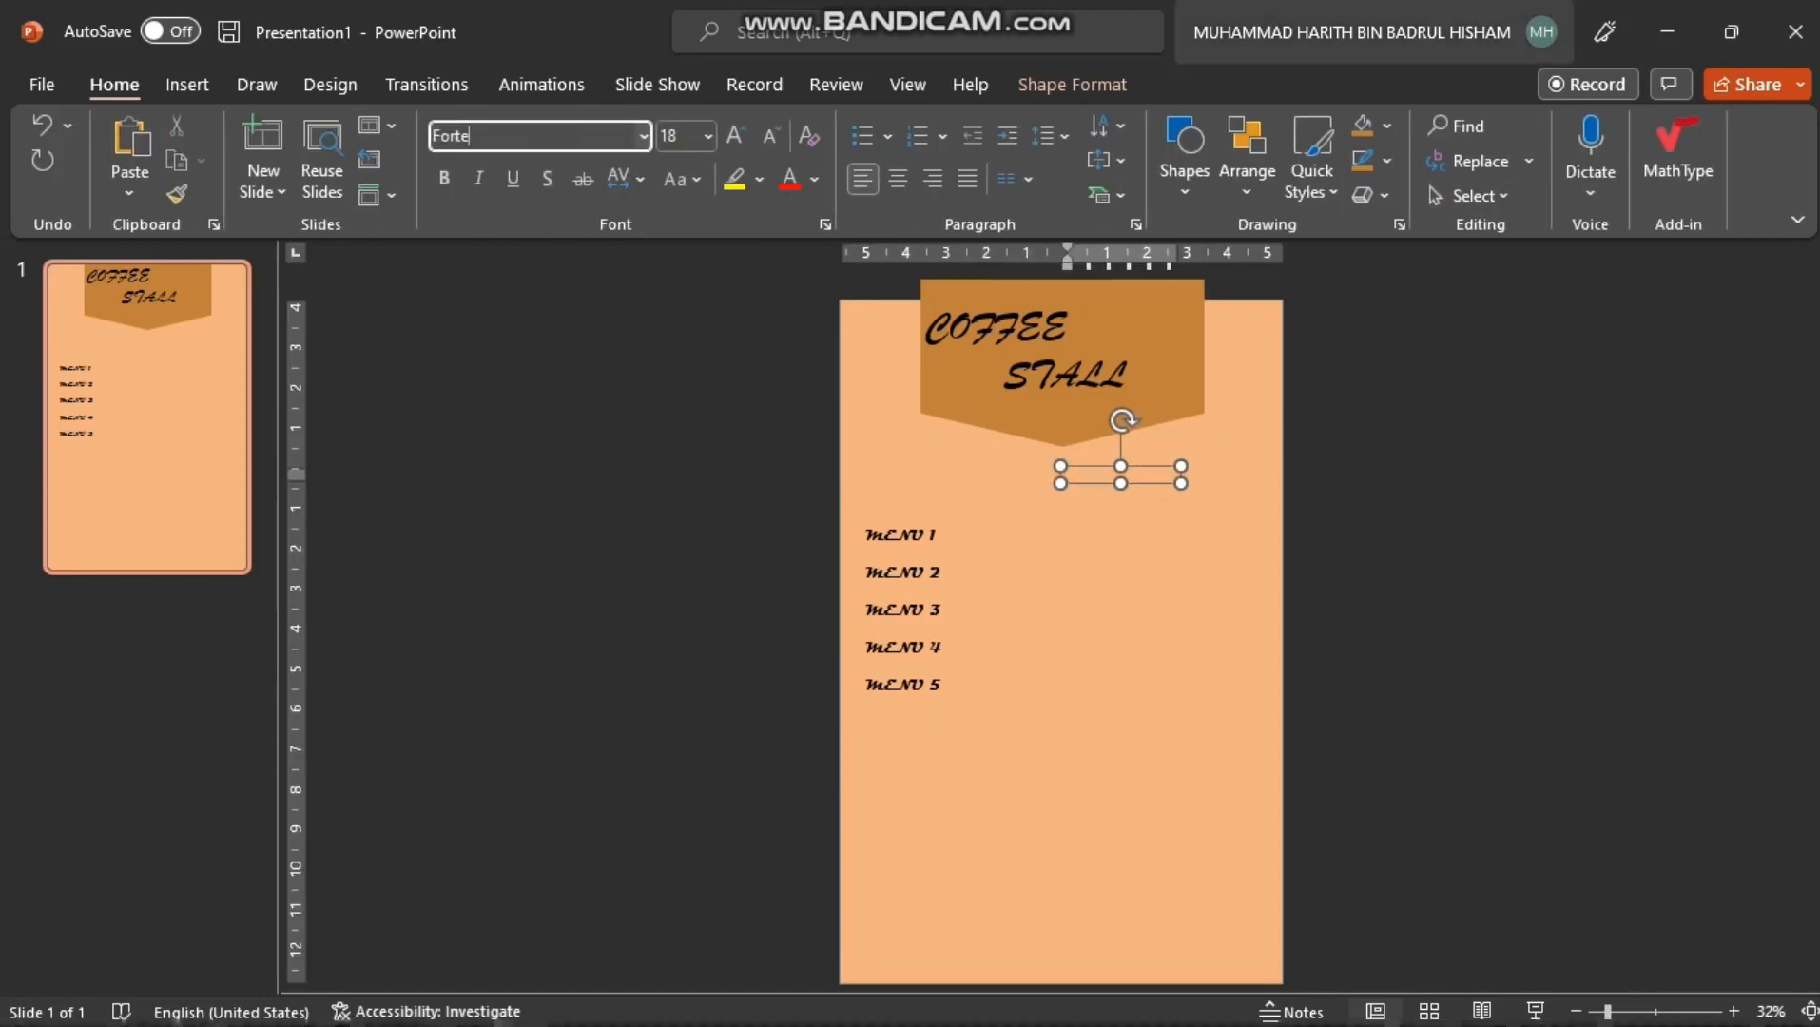
pyautogui.press('Tab')
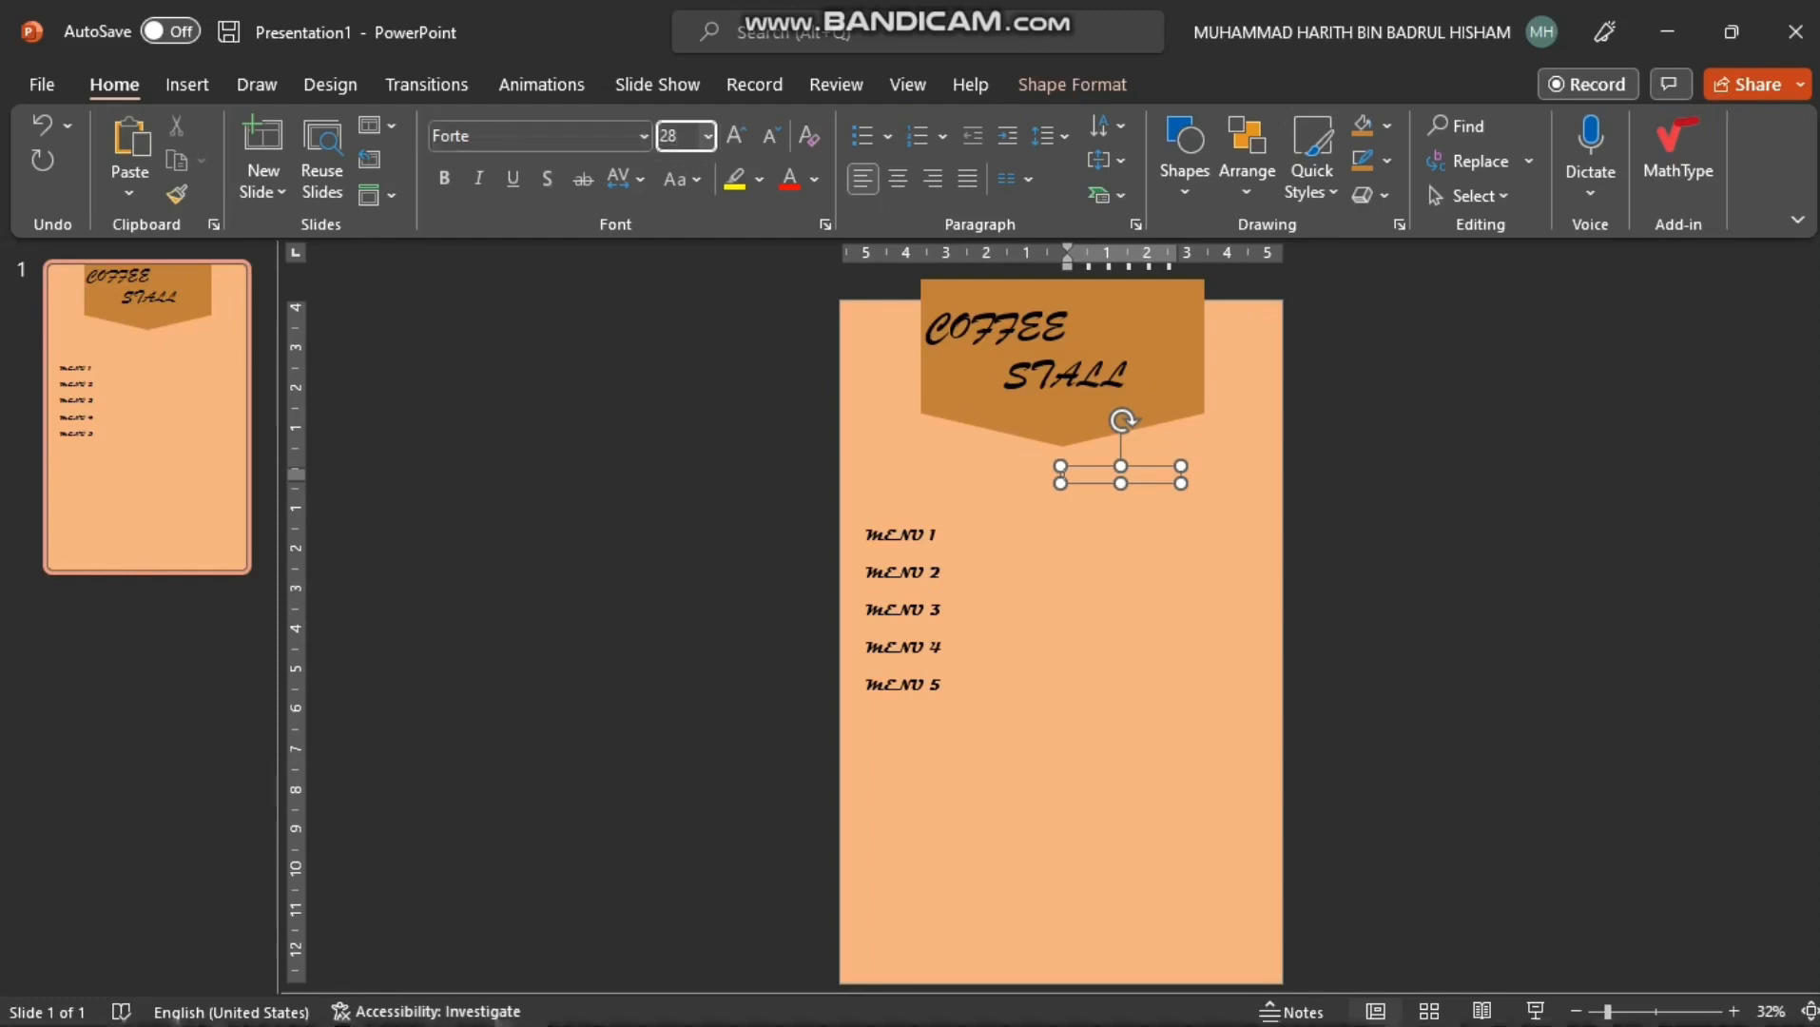
pyautogui.press('Return')
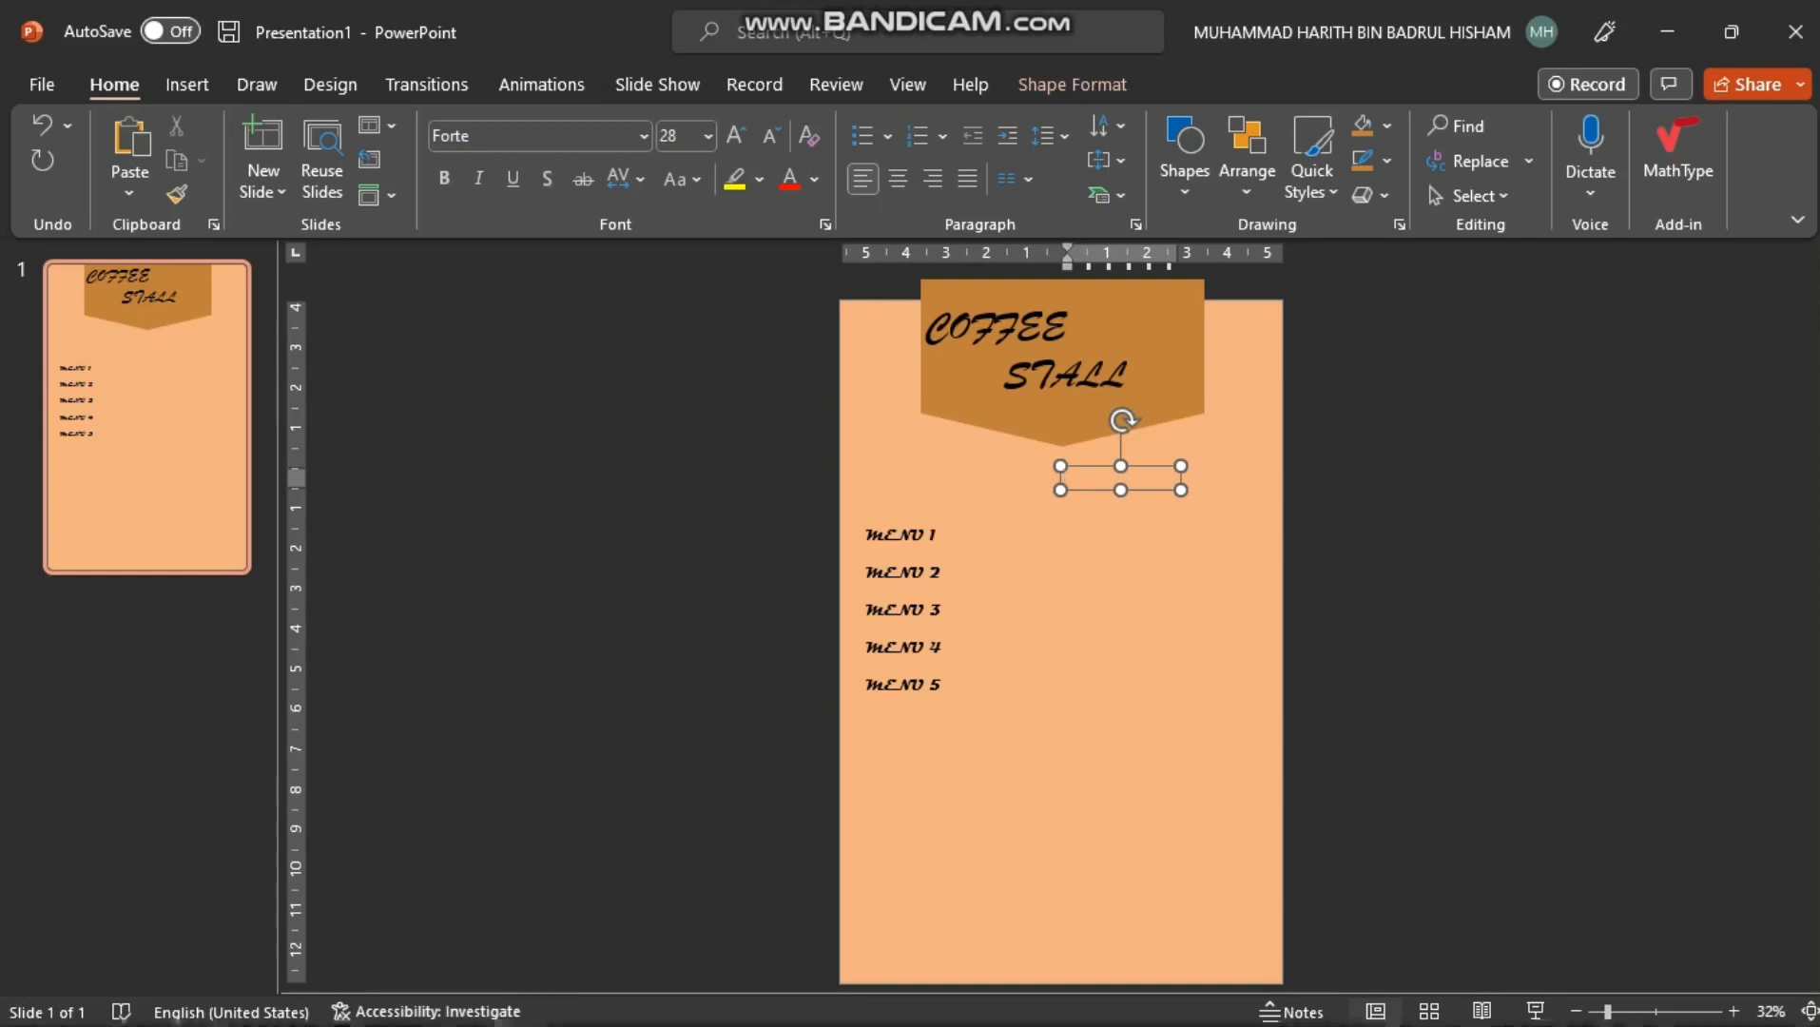
# Enter the column headings HOT and COLD, spaced apart on one line, and place their box just above the menu list's right side
pyautogui.write('HOT COLD')
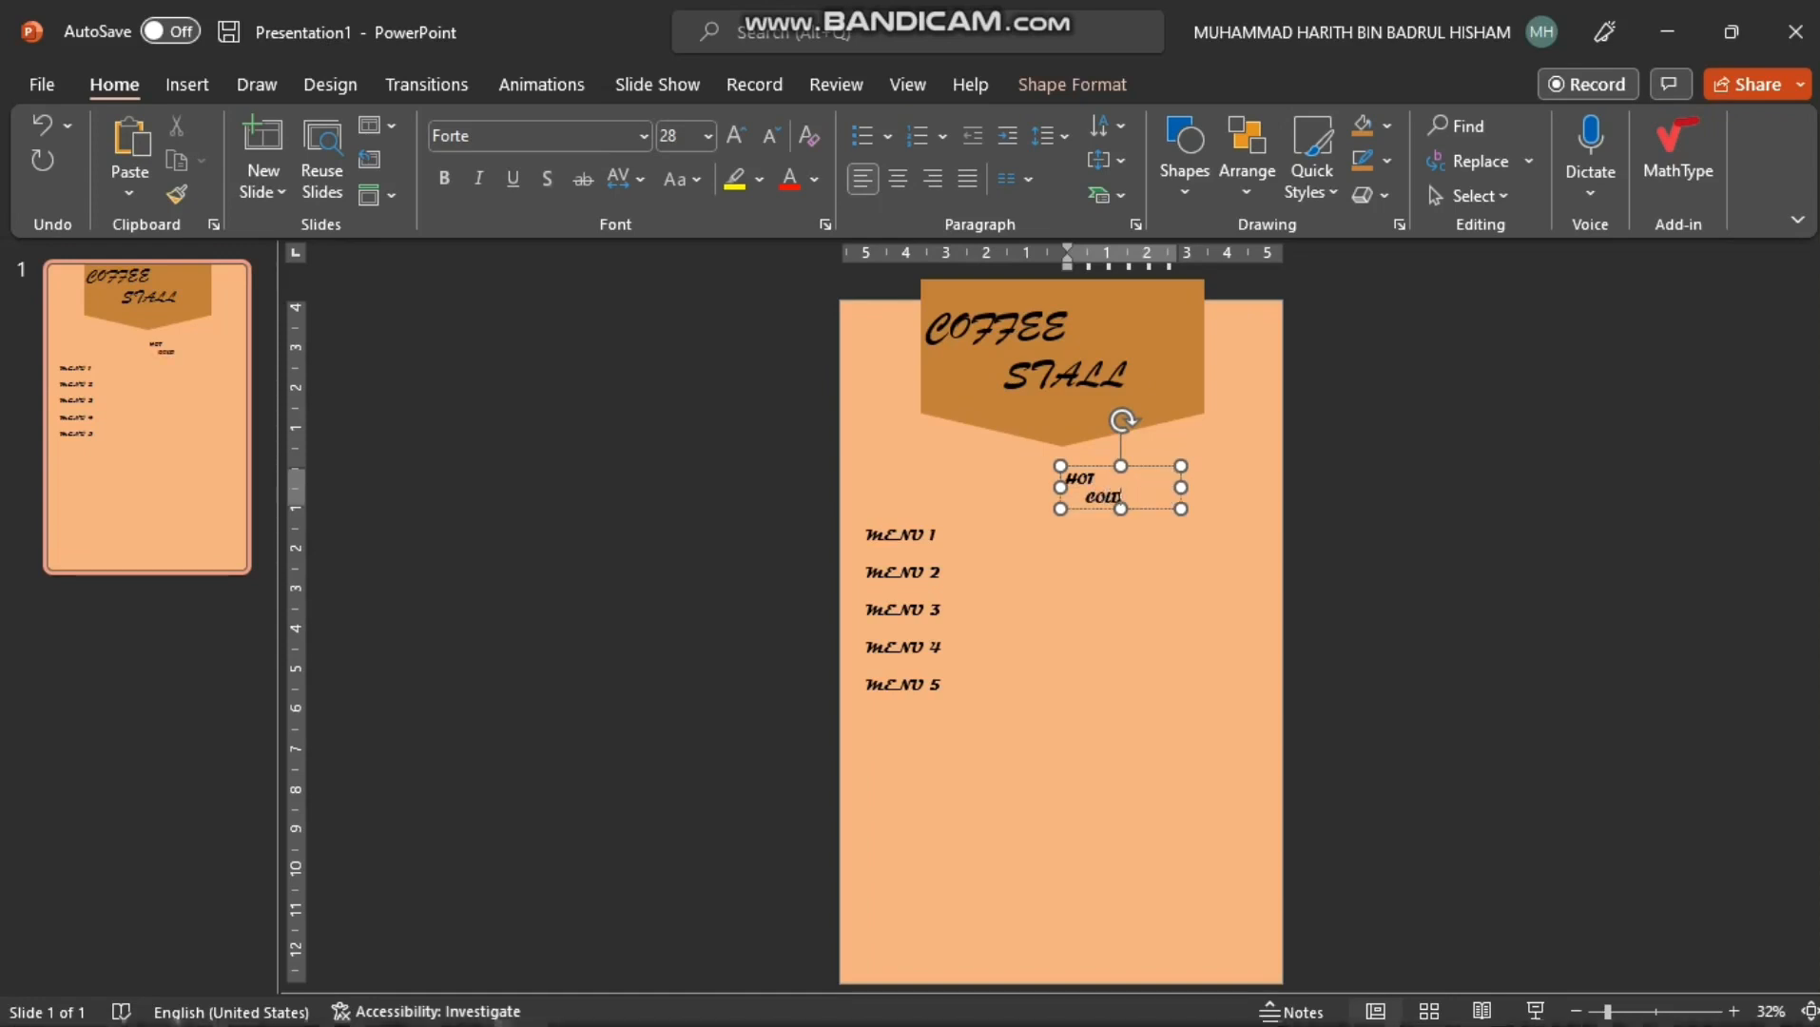
pyautogui.moveTo(1181, 488); pyautogui.dragTo(1143, 505)
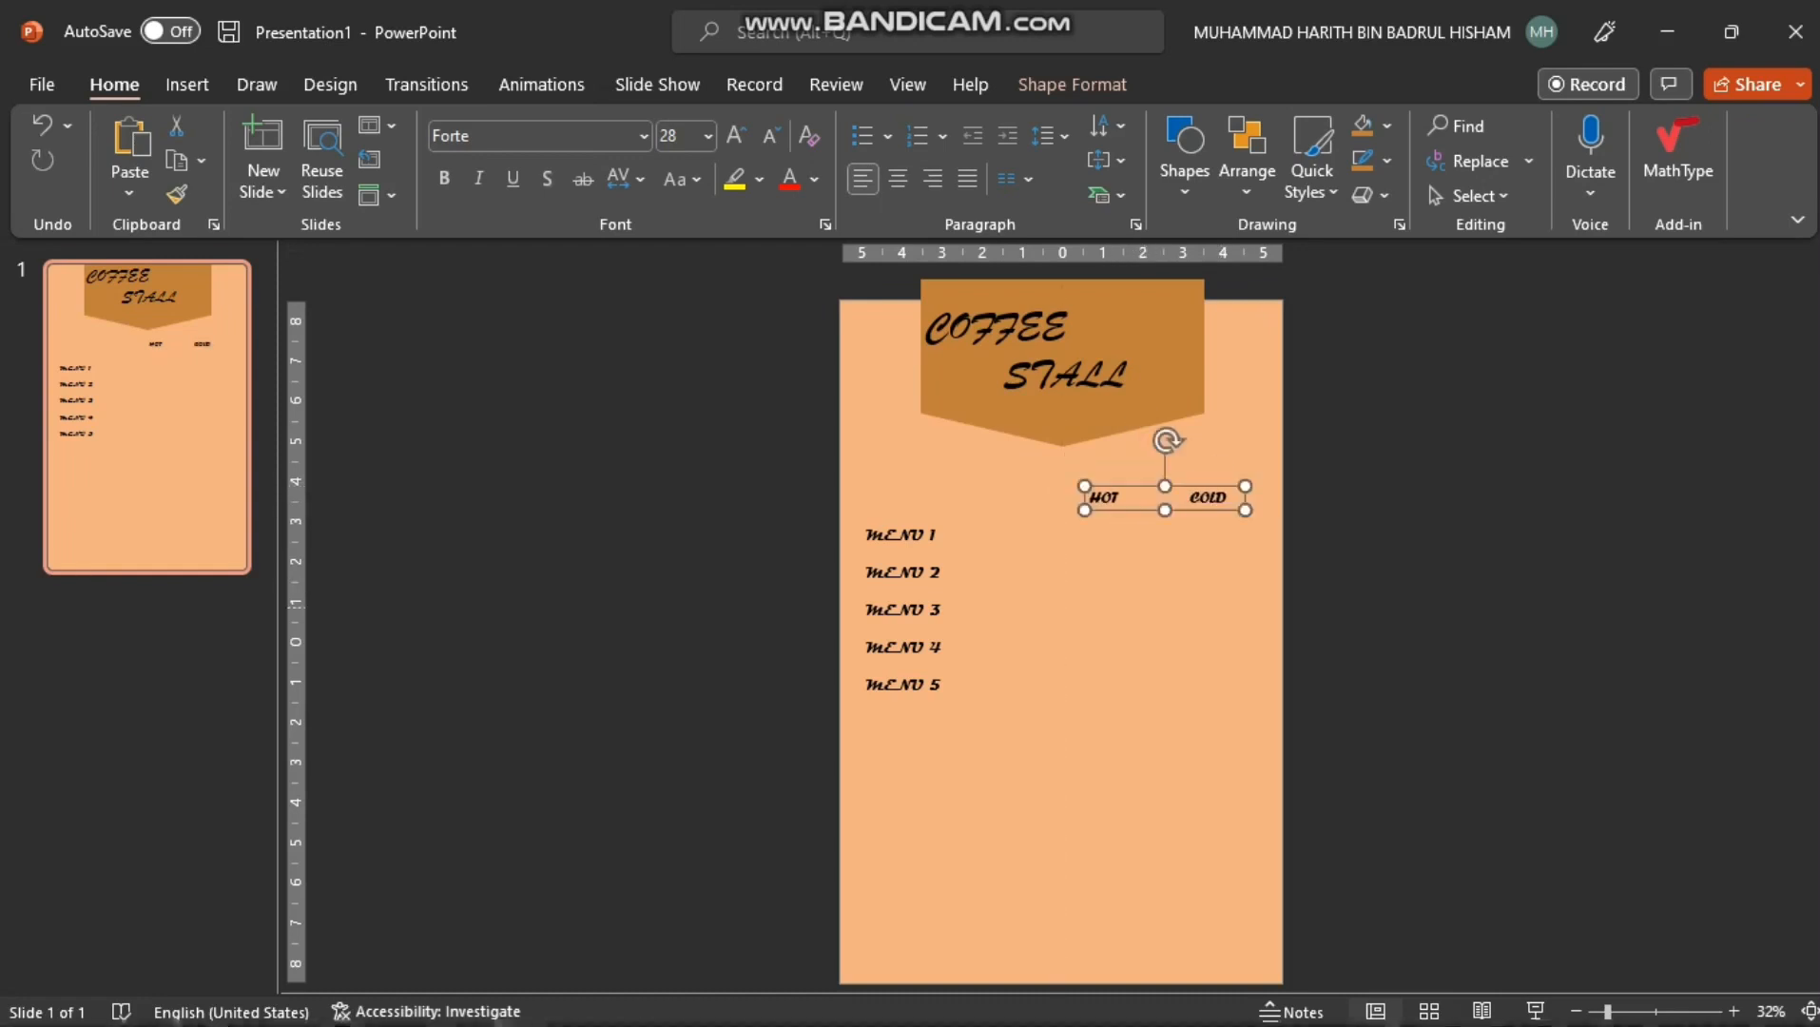
pyautogui.click(1379, 623)
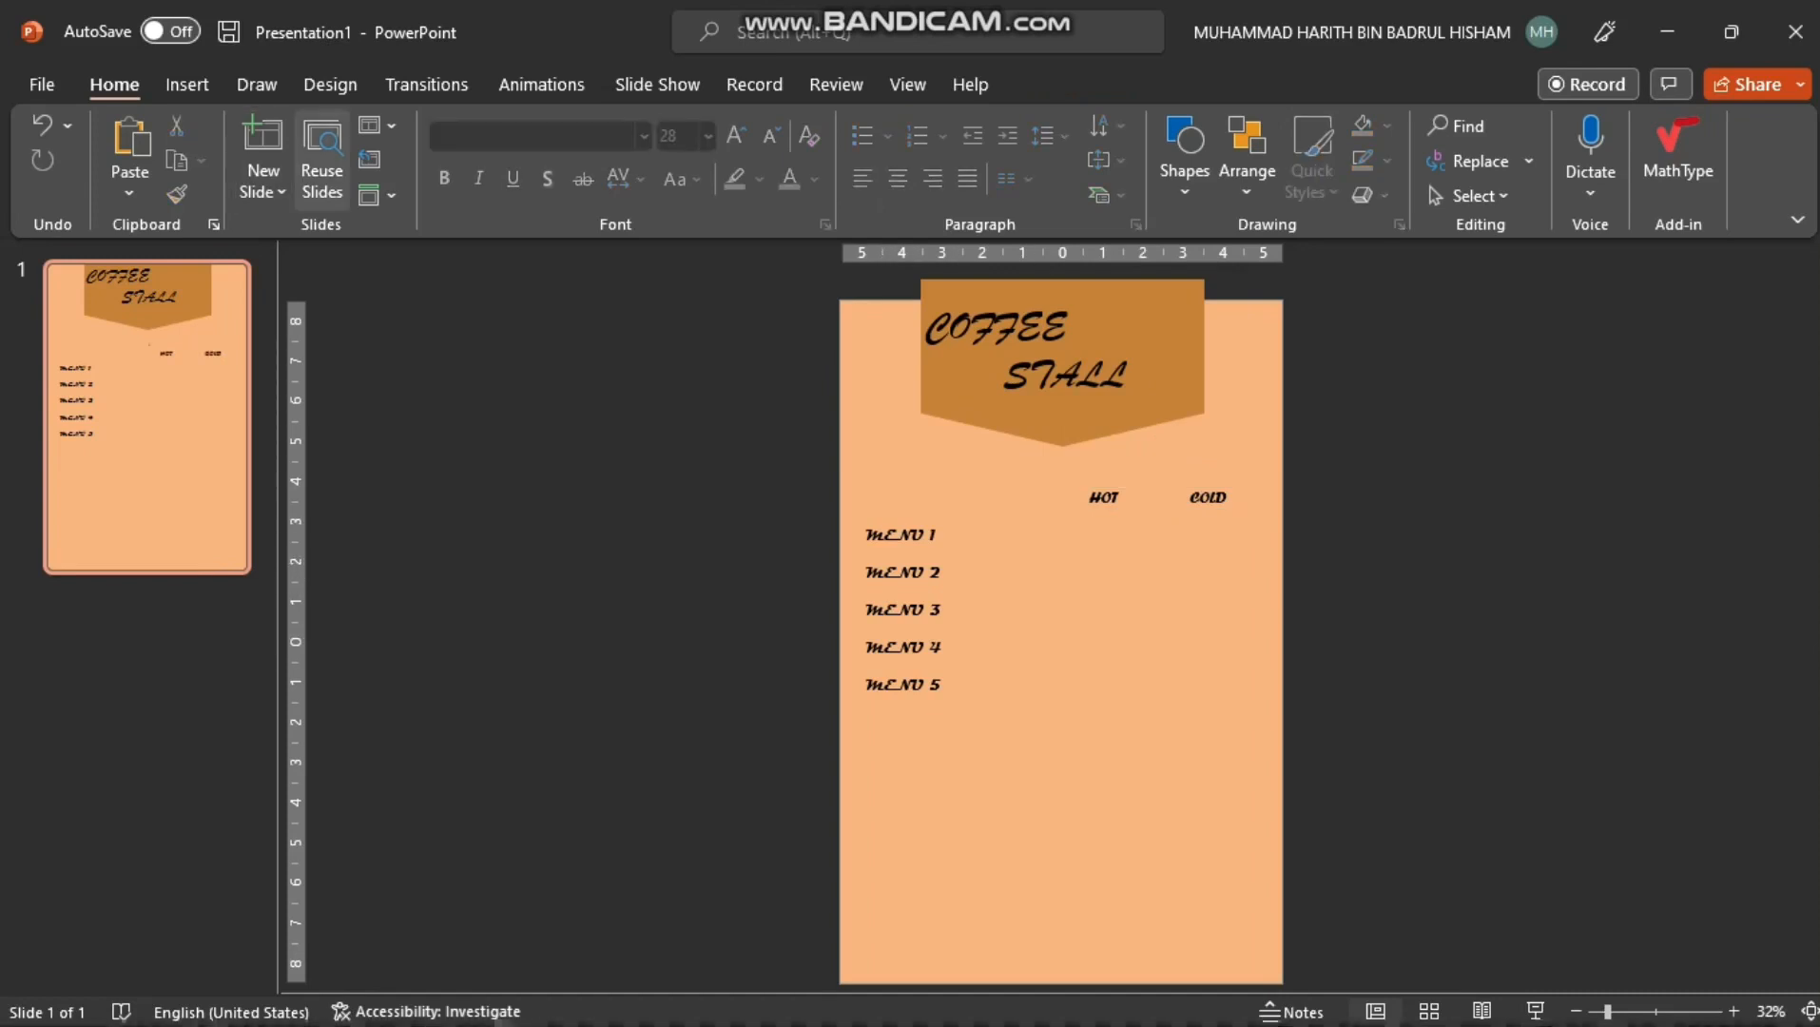
# Widen the menu list's text box to line up with the right edge of the HOT/COLD box and nudge it down
pyautogui.click(994, 535)
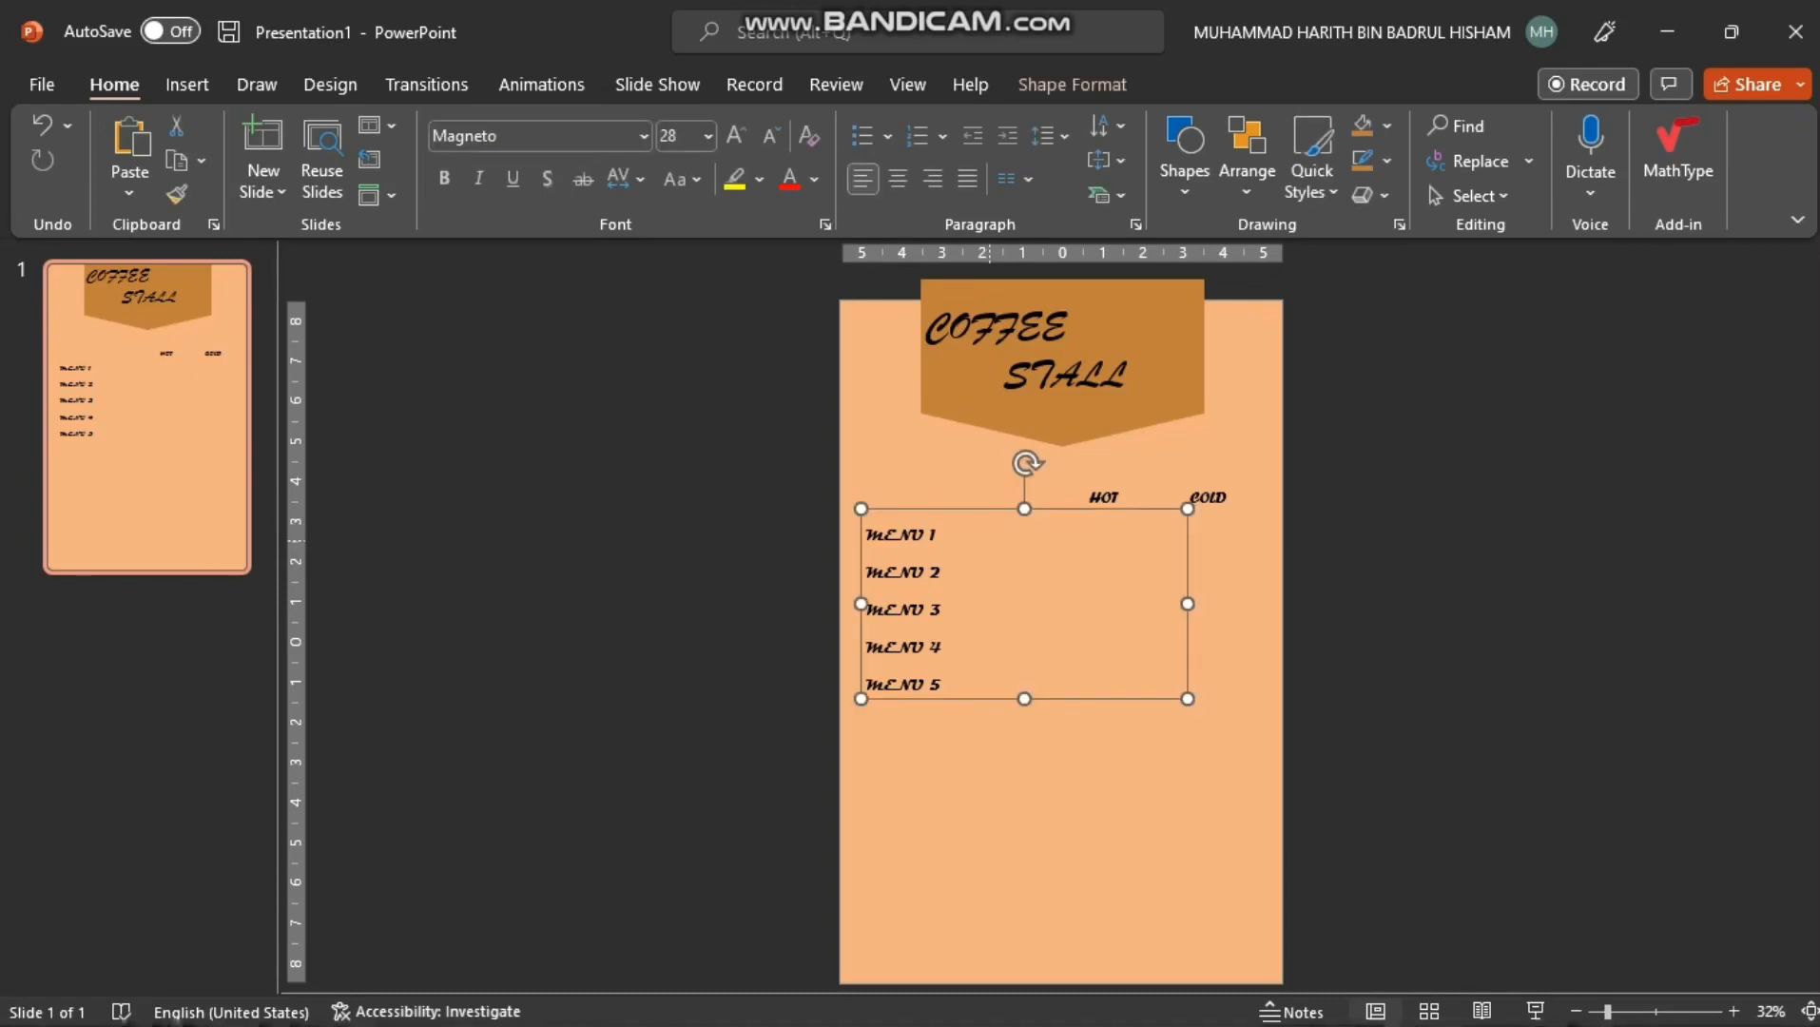
pyautogui.moveTo(1188, 604); pyautogui.dragTo(1245, 604)
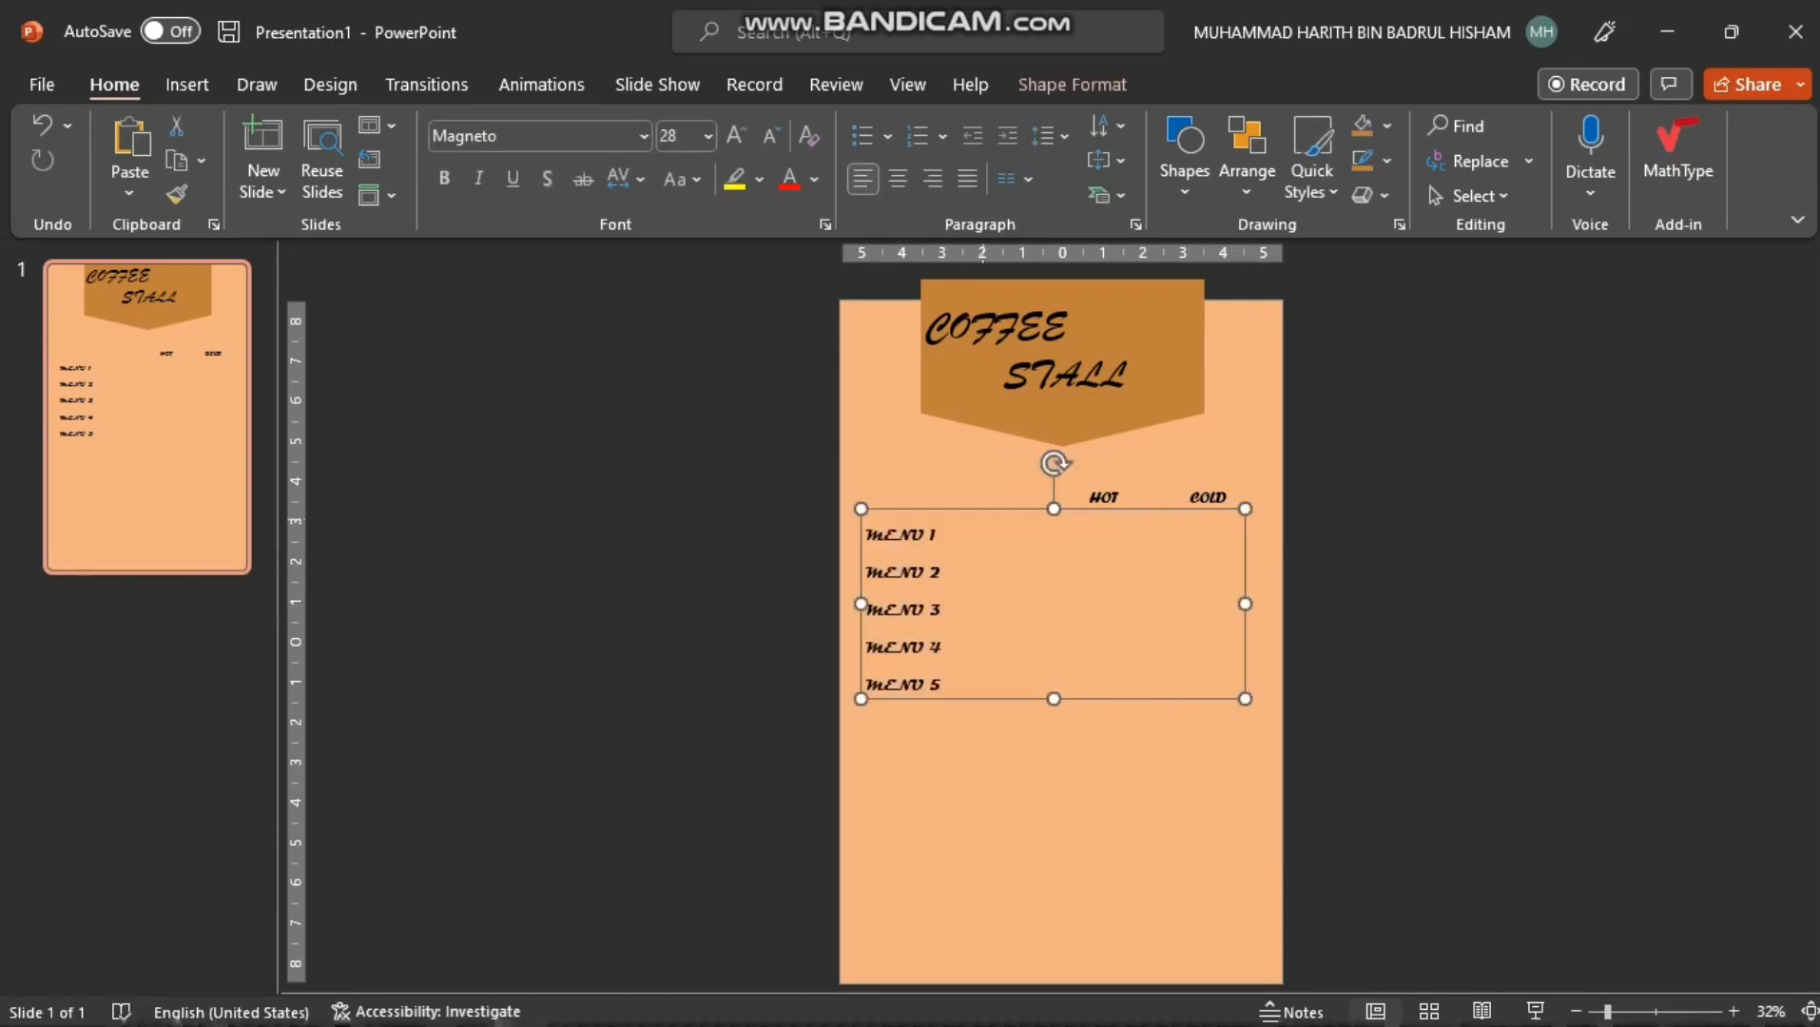
pyautogui.press('Down')
pyautogui.press('Down')
# Add a row of leader dots after each menu item from MENU 1 to MENU 5, ending before the HOT column
pyautogui.click(1048, 539)
pyautogui.write('..')
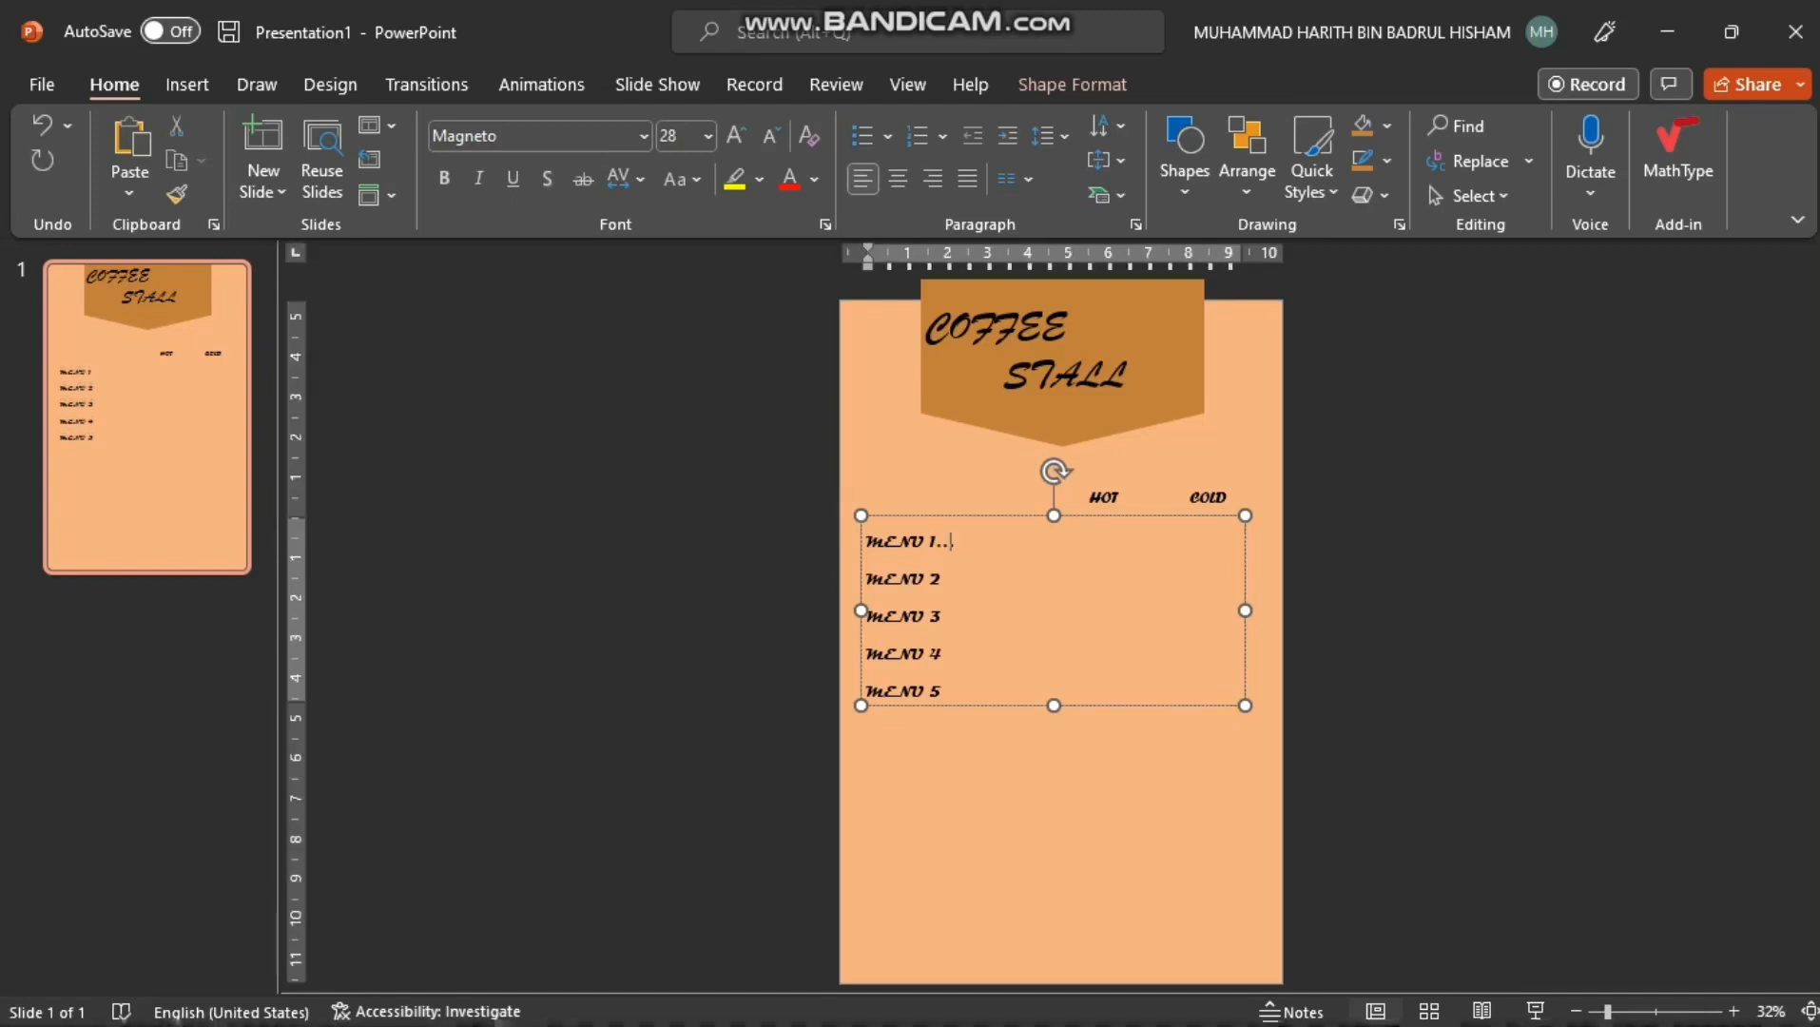
pyautogui.write('...........')
pyautogui.press('Down')
pyautogui.write('............')
pyautogui.press('Down')
pyautogui.write('.............')
pyautogui.press('Down')
pyautogui.write('..............')
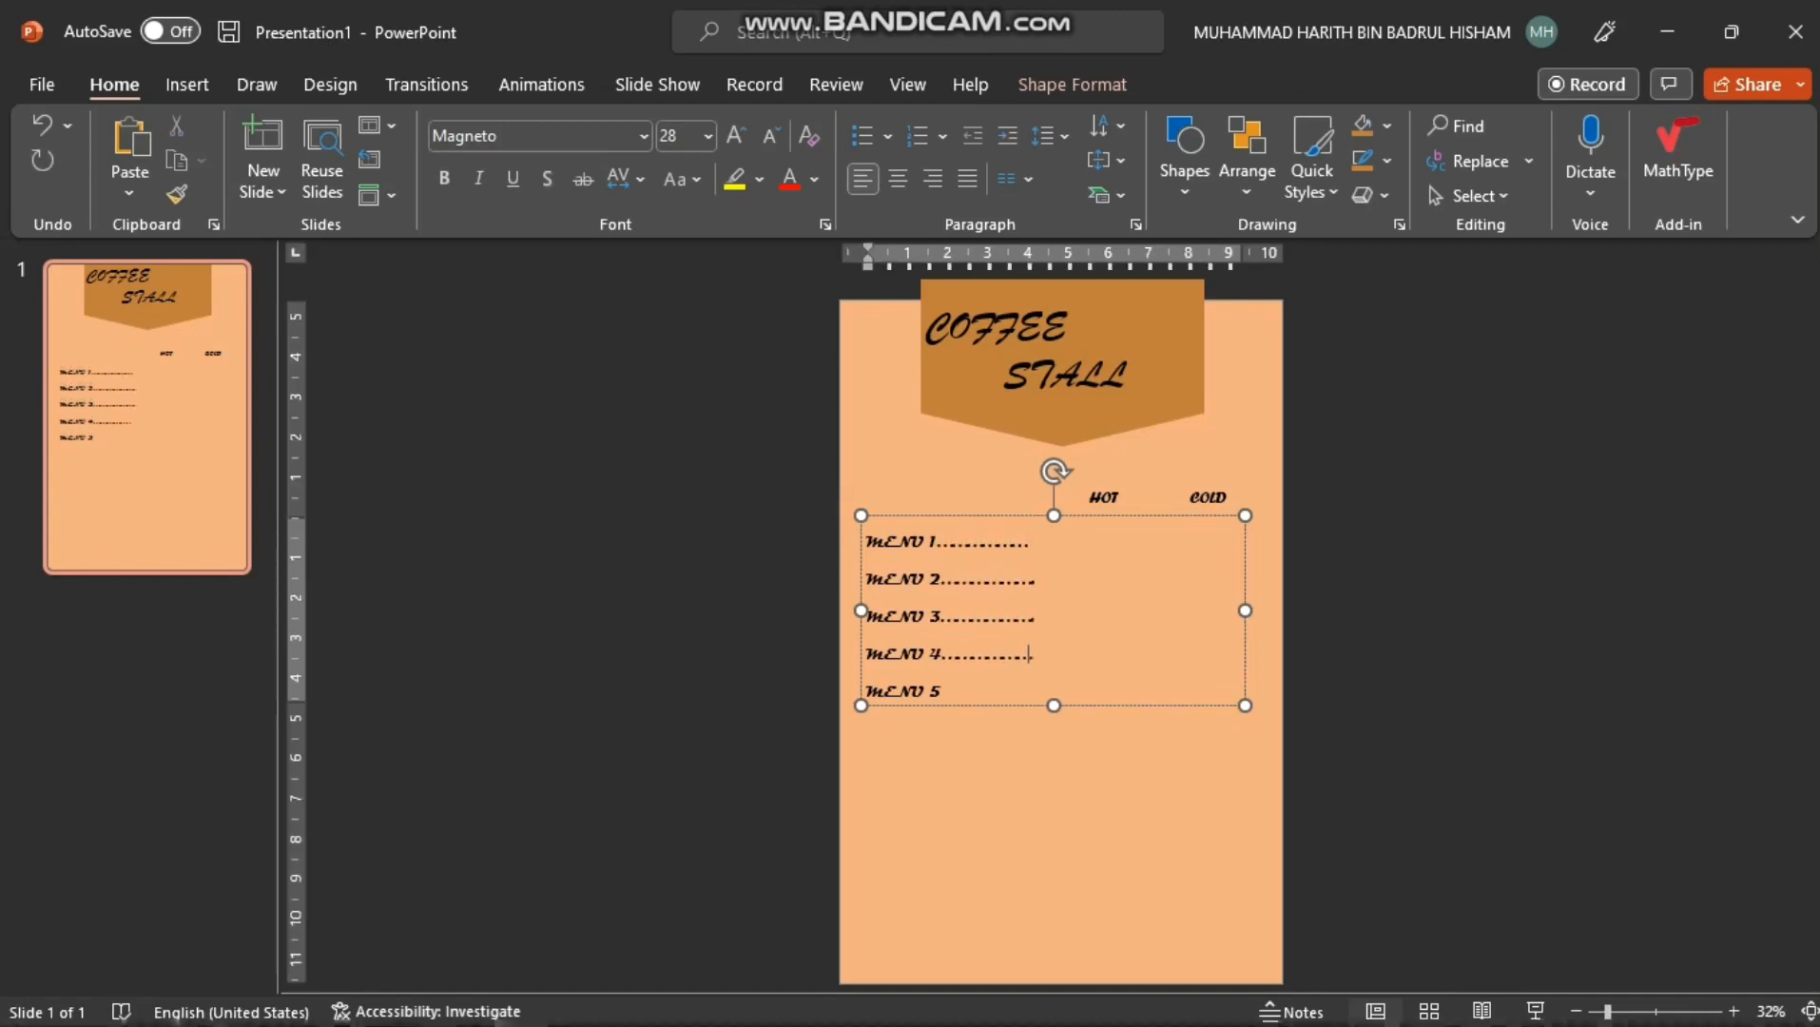
pyautogui.press('Down')
pyautogui.write('...............')
pyautogui.click(998, 723)
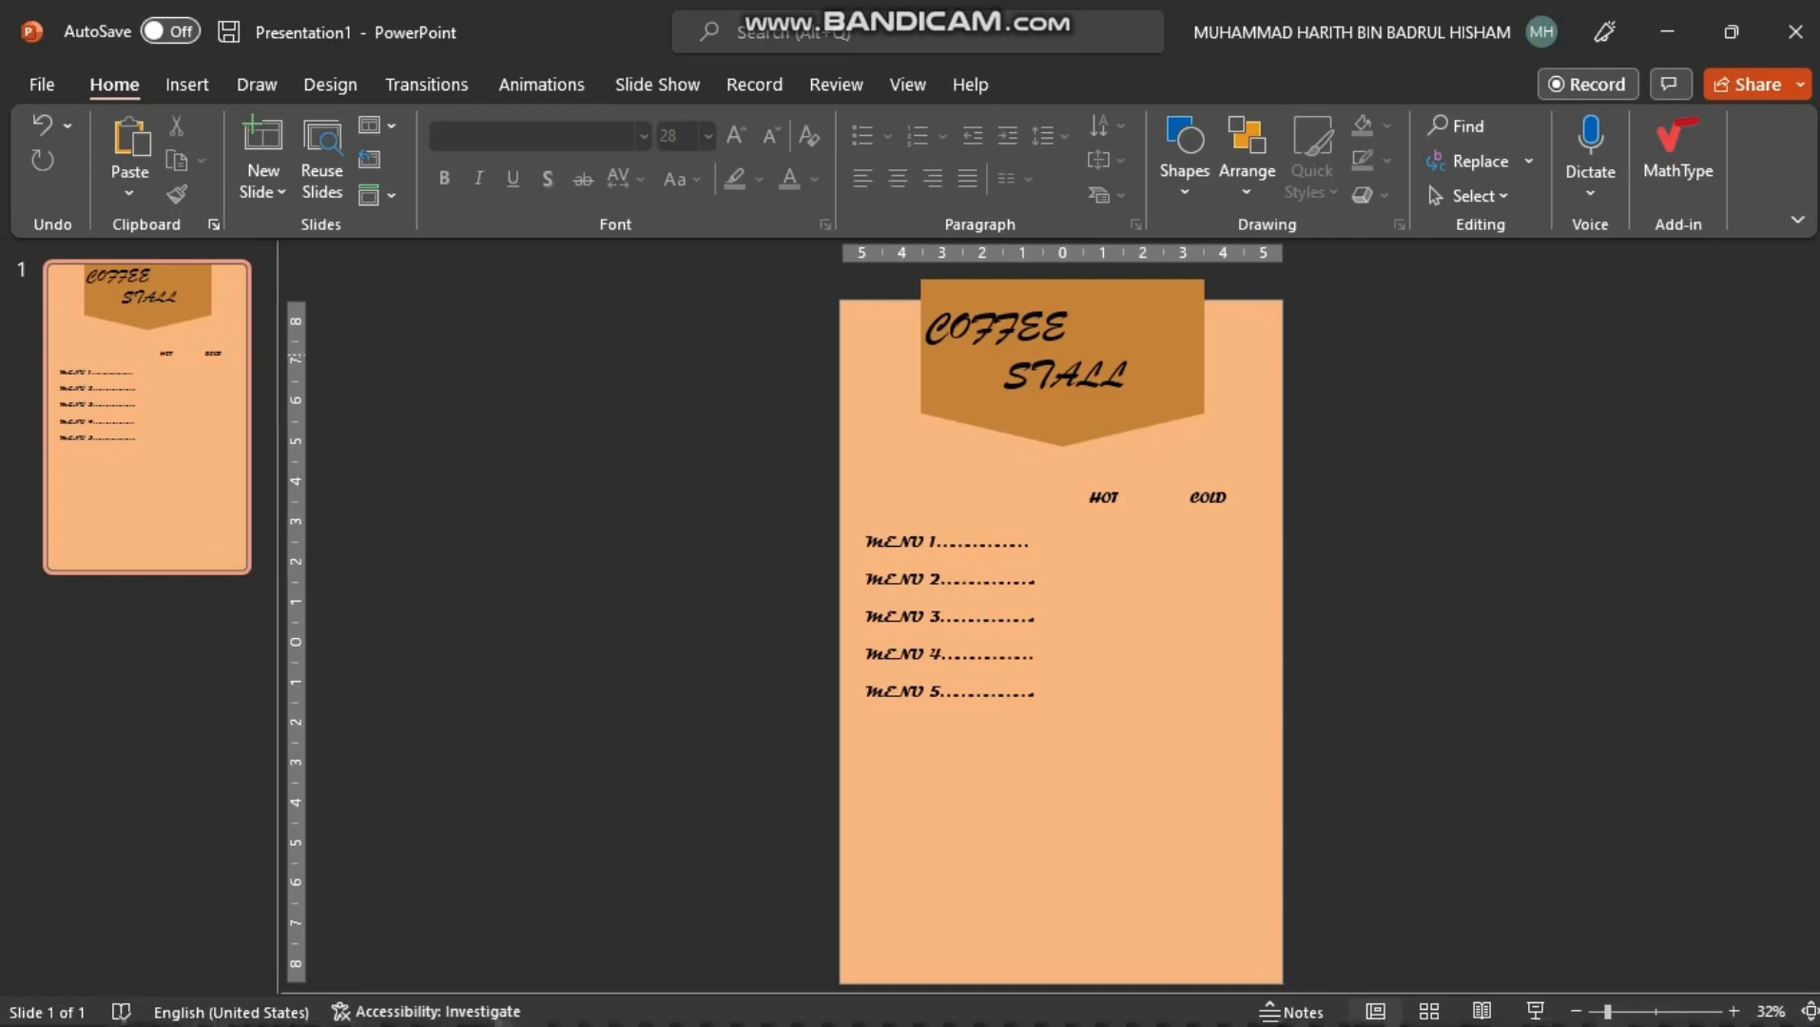
# Add a text box below the MENU 5 row, with the font set to Forte at size 28
pyautogui.click(187, 84)
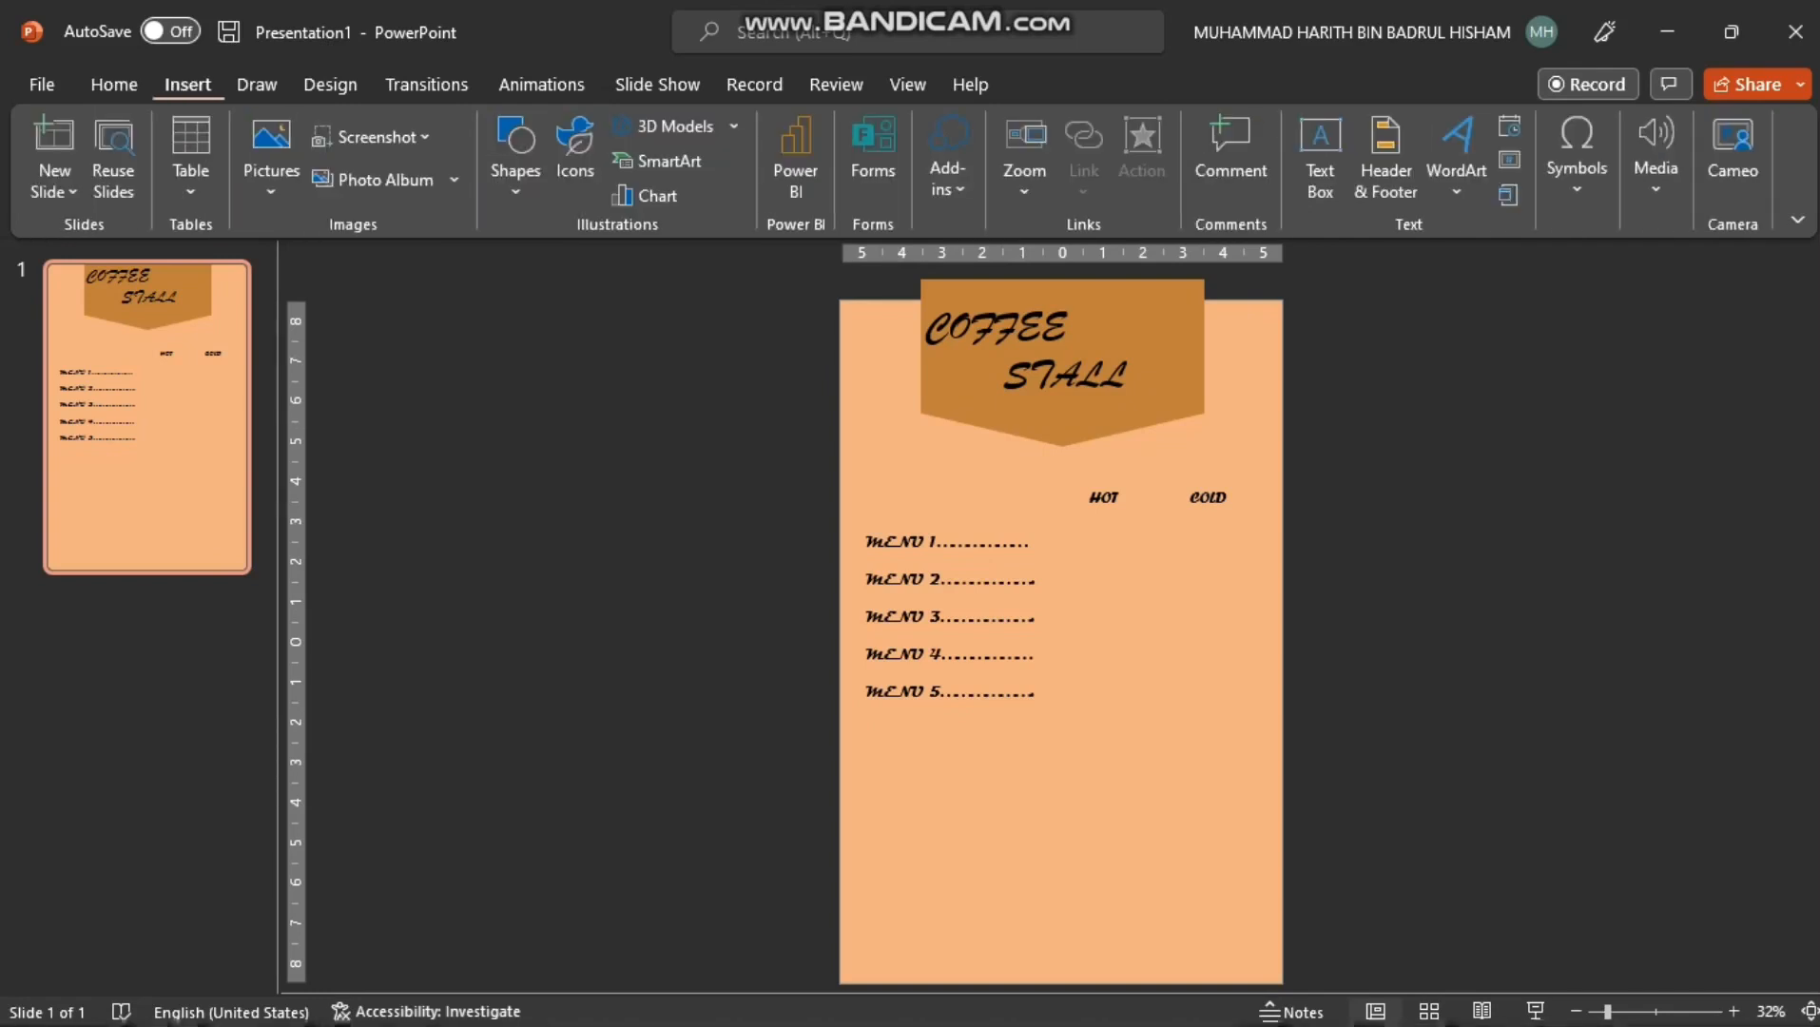
pyautogui.click(515, 157)
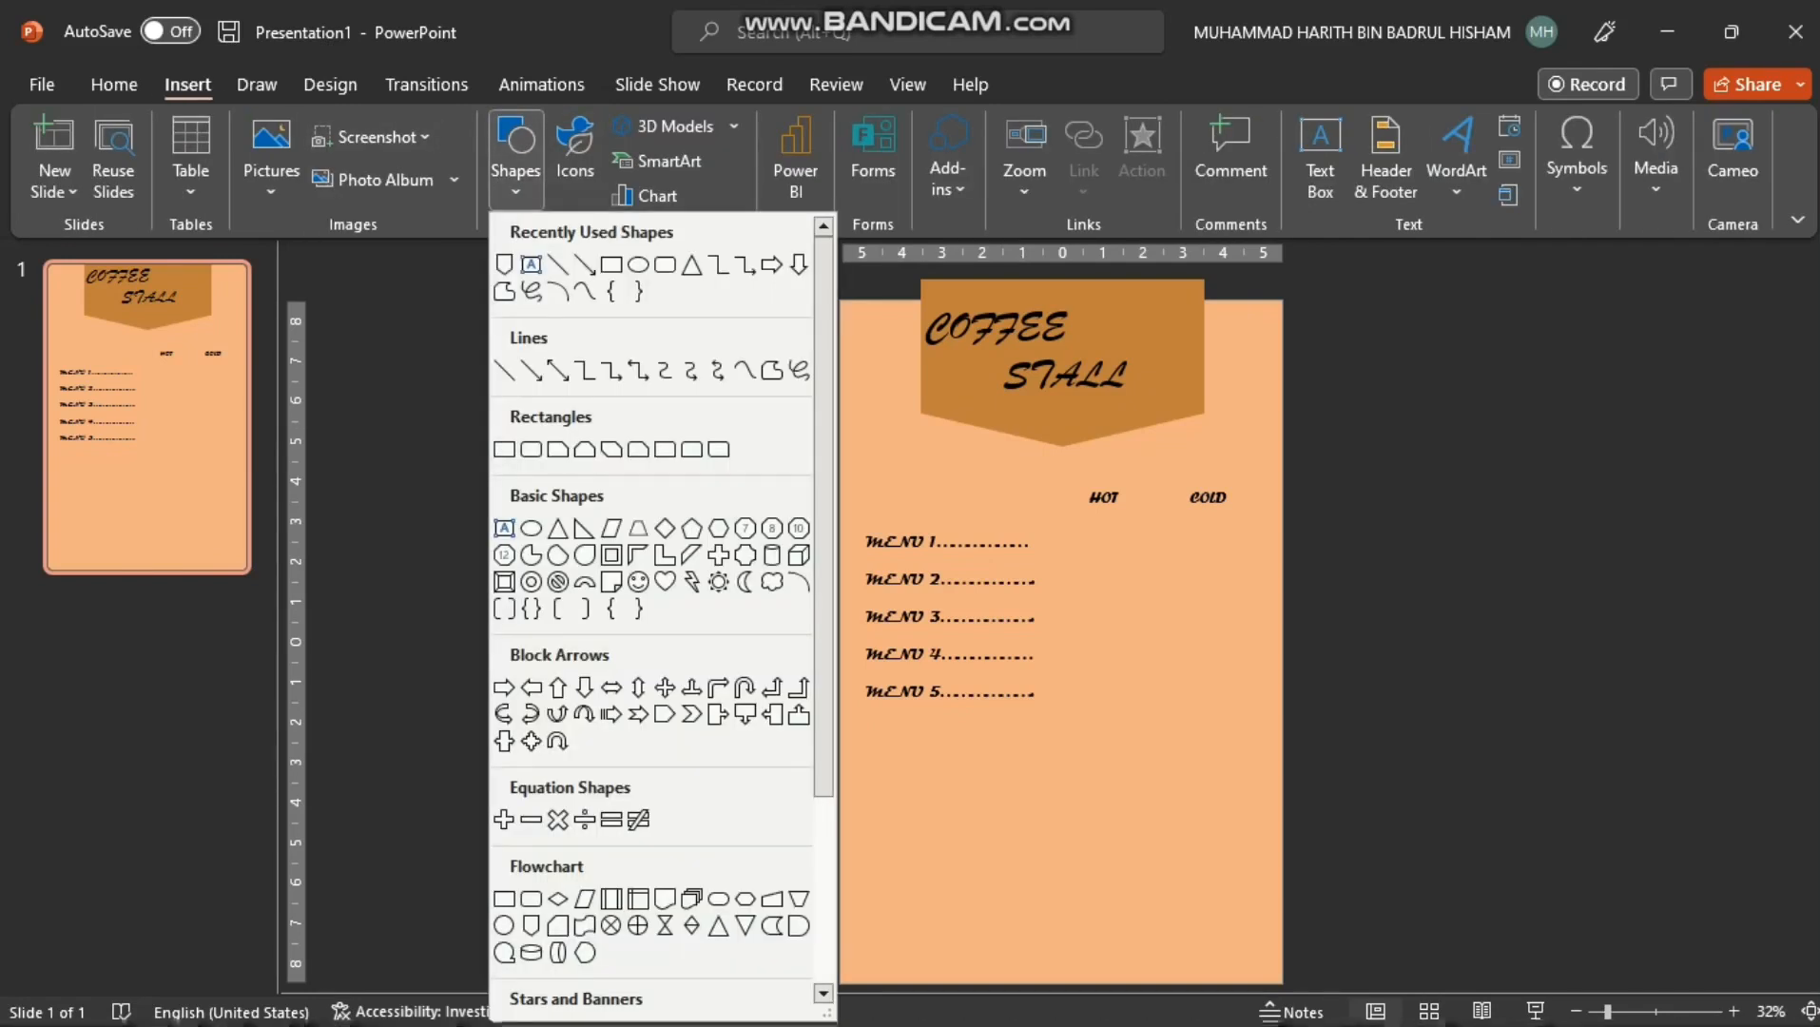
pyautogui.click(531, 264)
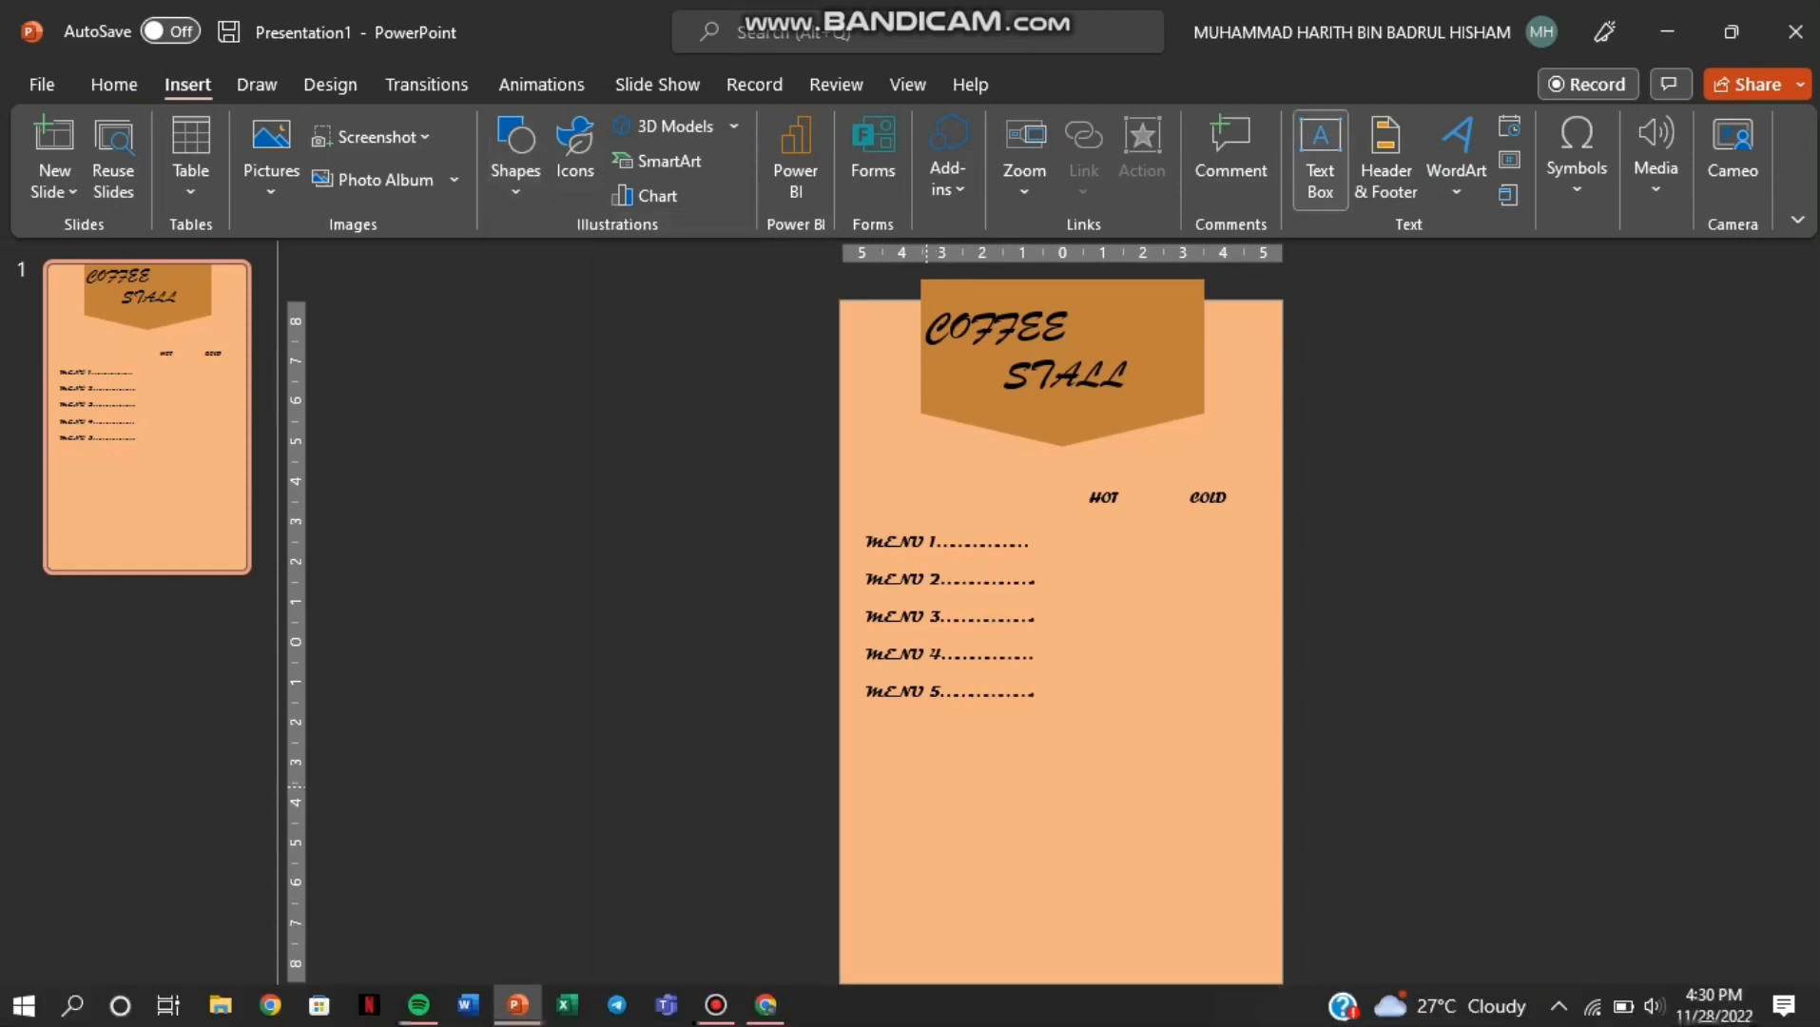
pyautogui.moveTo(876, 754); pyautogui.dragTo(1152, 943)
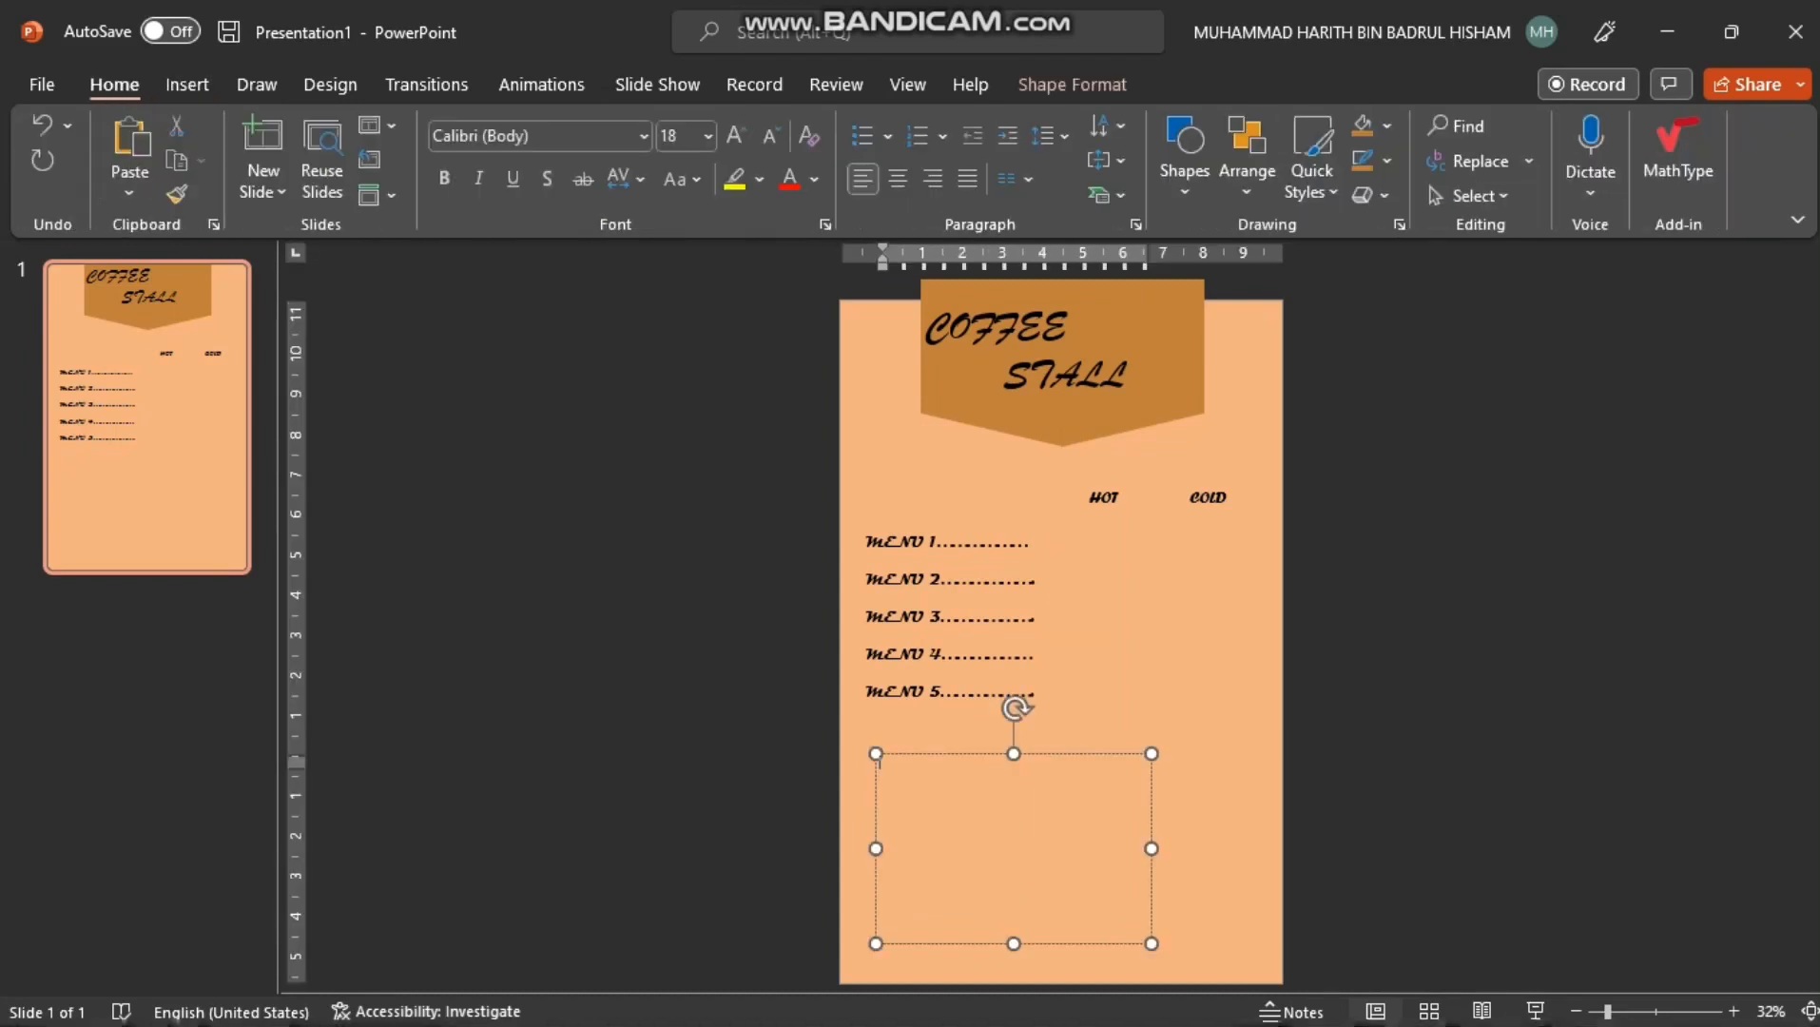
pyautogui.click(535, 136)
pyautogui.write('Forte')
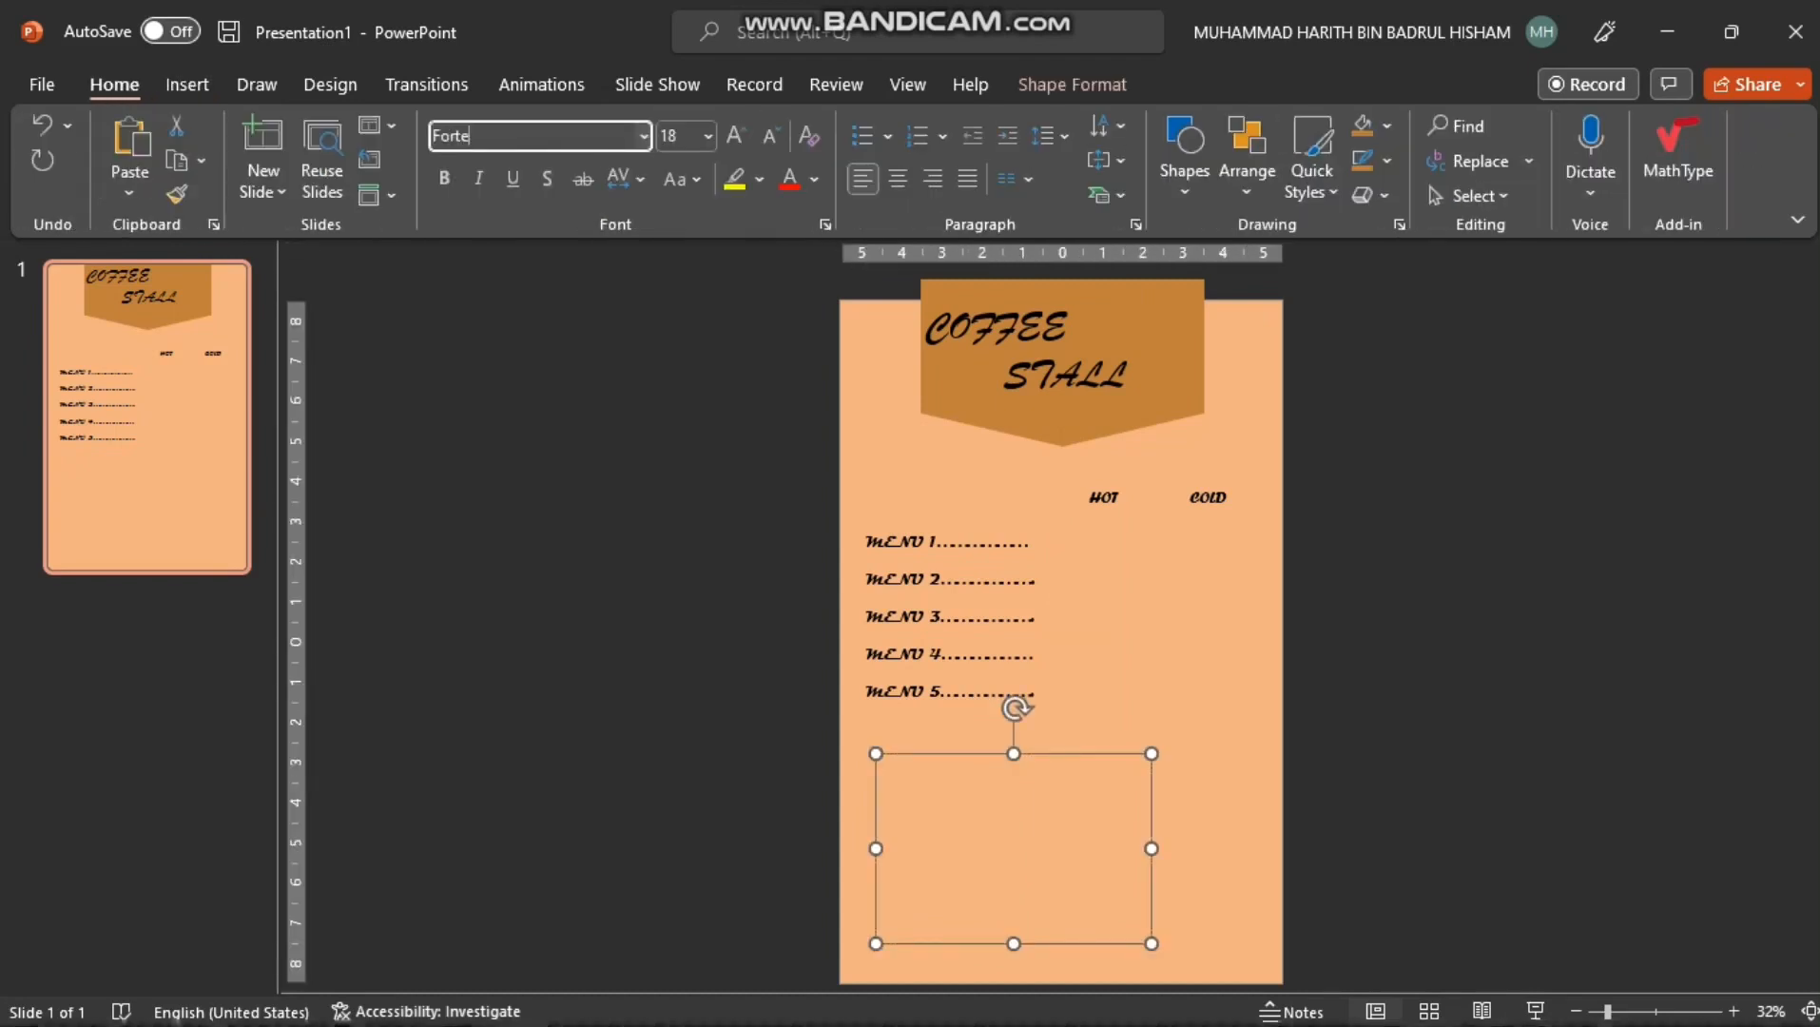
pyautogui.press('Tab')
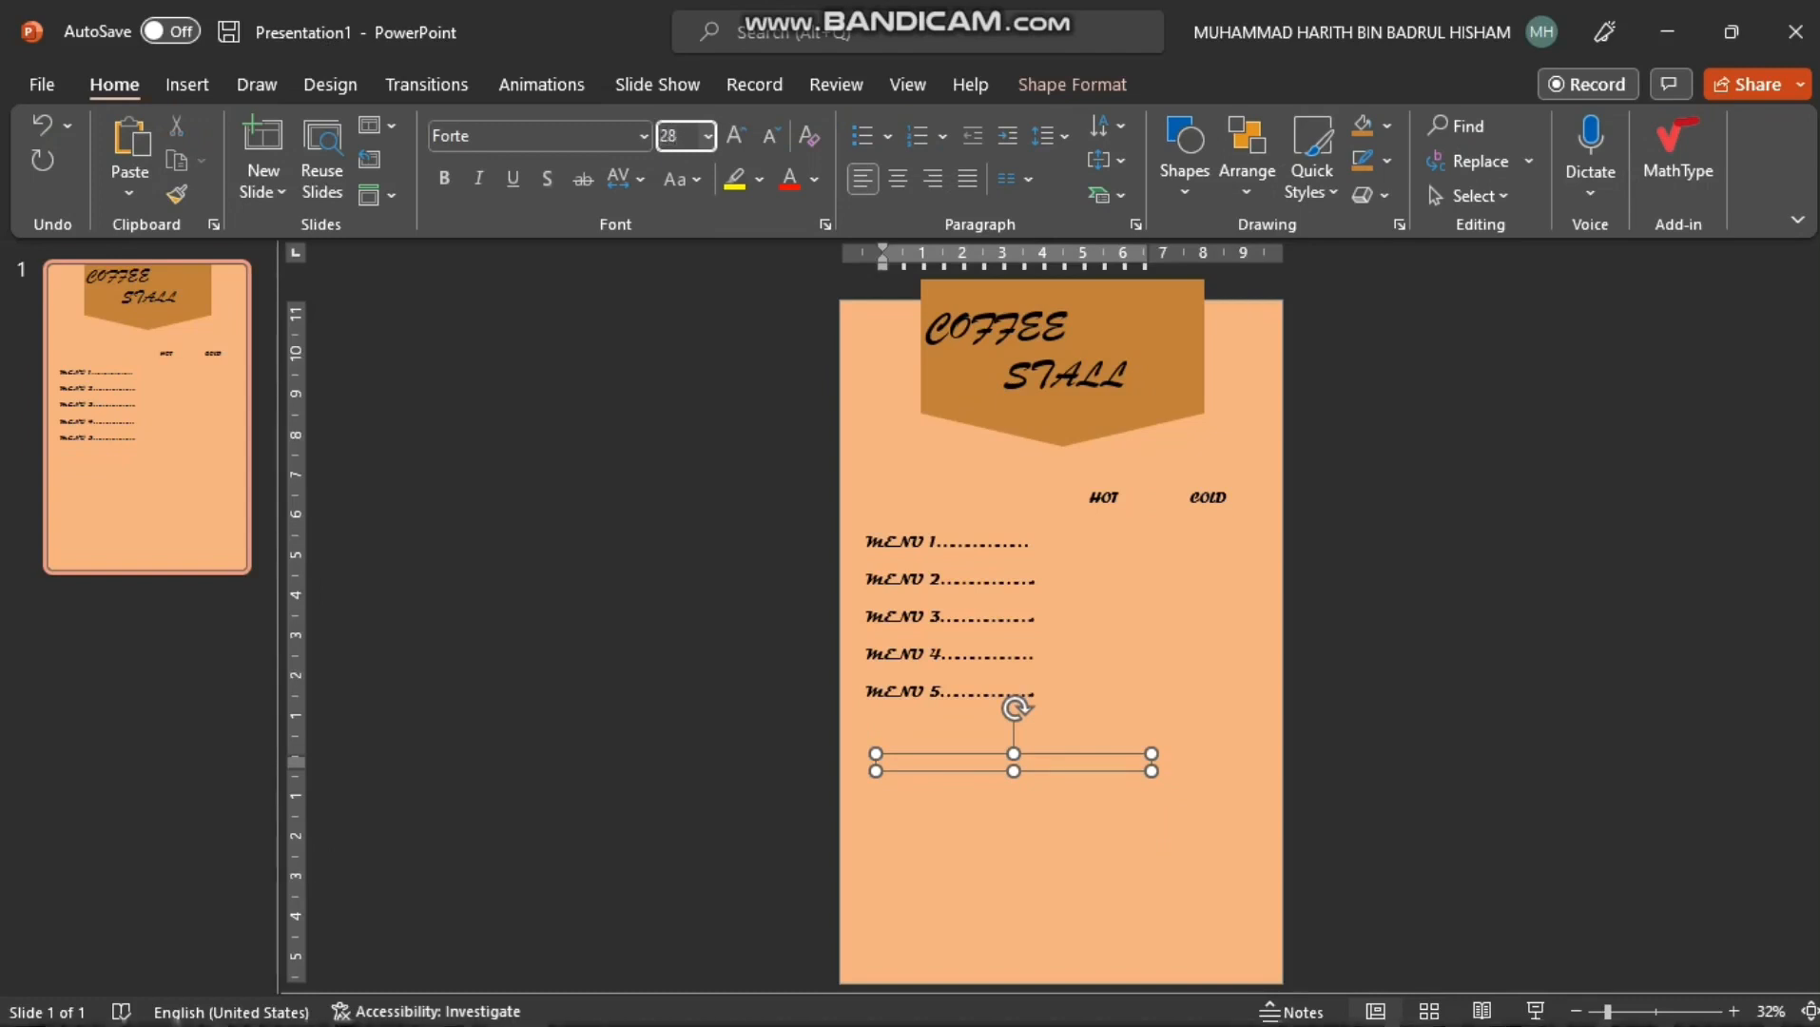
pyautogui.press('Return')
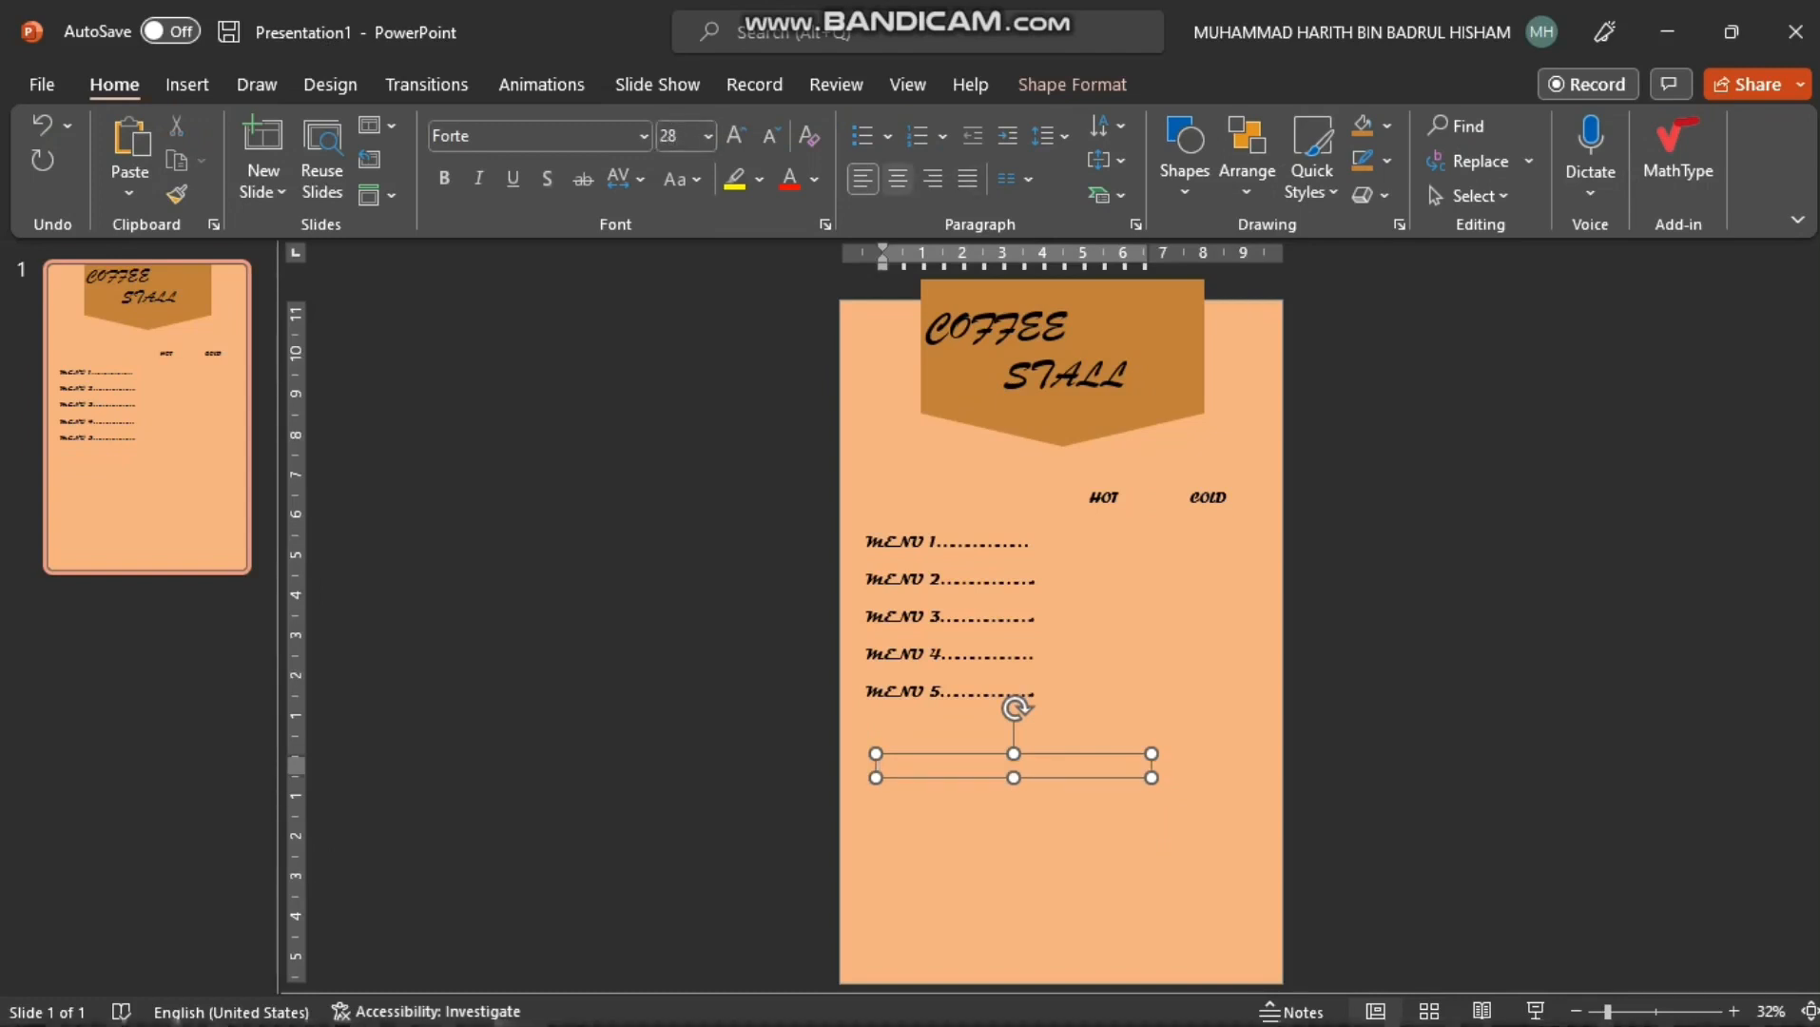
# Center the new box's text and increase its line spacing to match the menu list's
pyautogui.hotkey('ctrl', 'e')
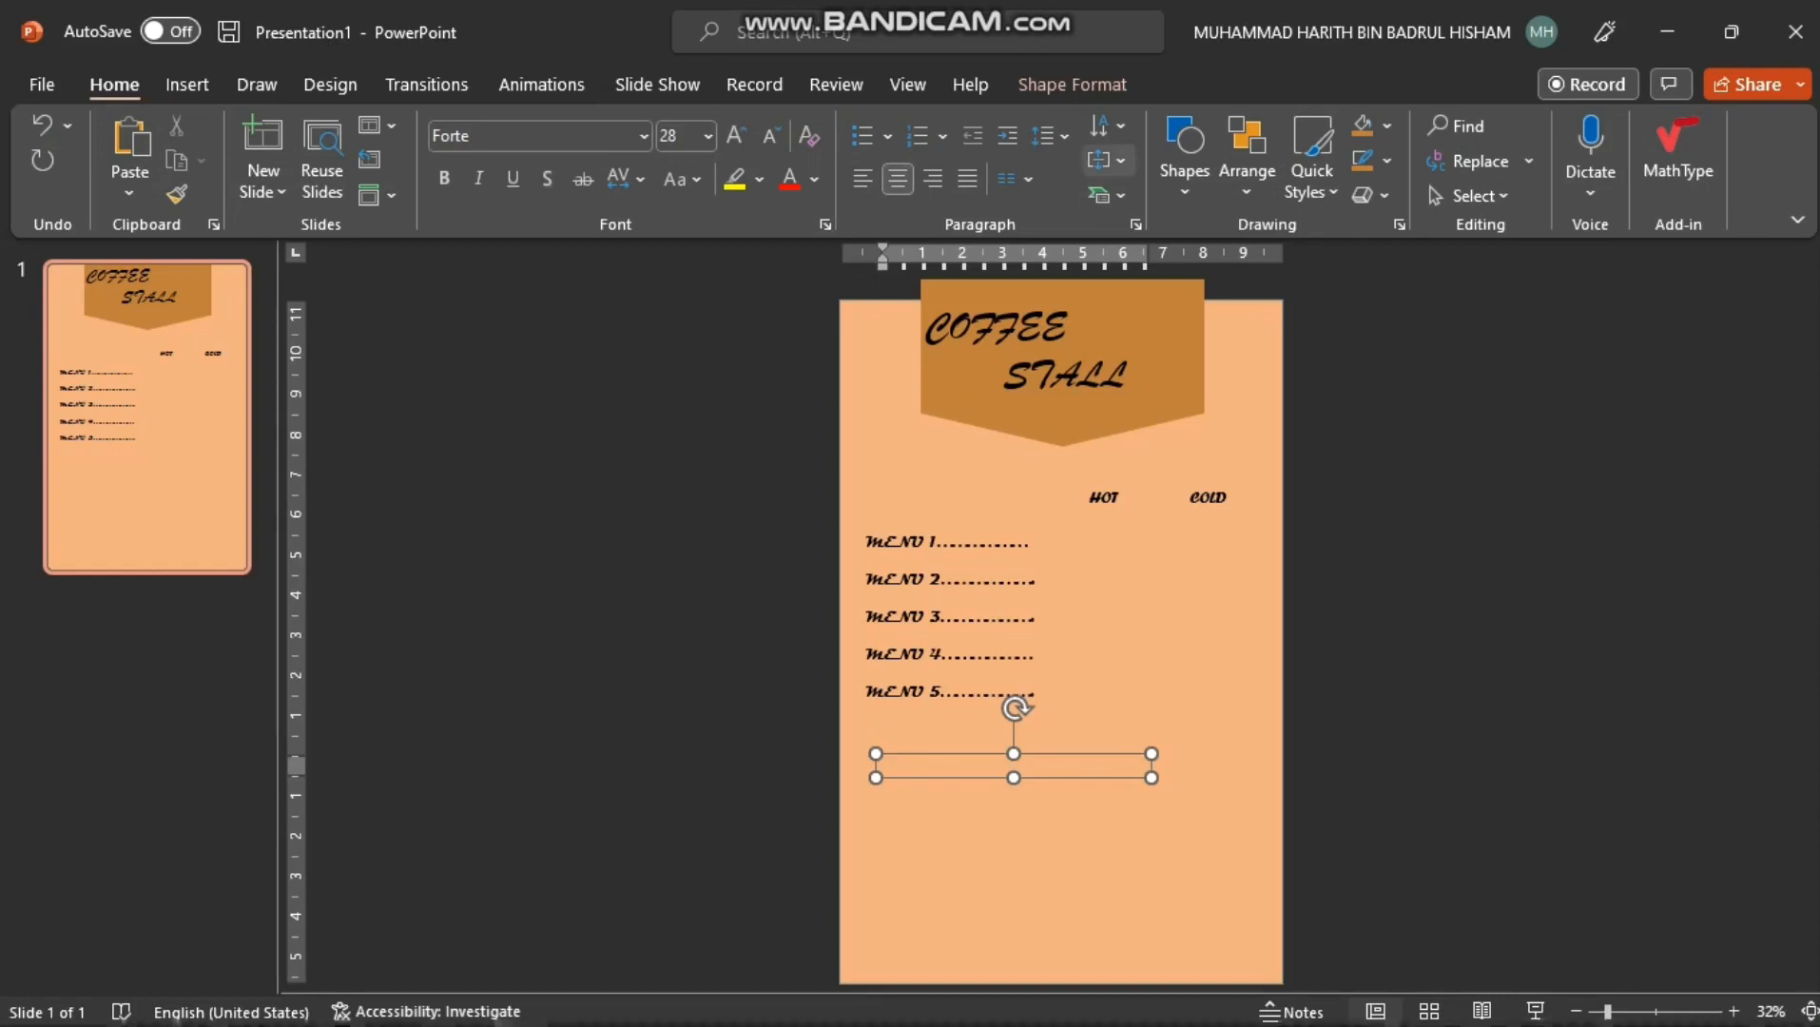
pyautogui.click(1056, 135)
pyautogui.click(1103, 247)
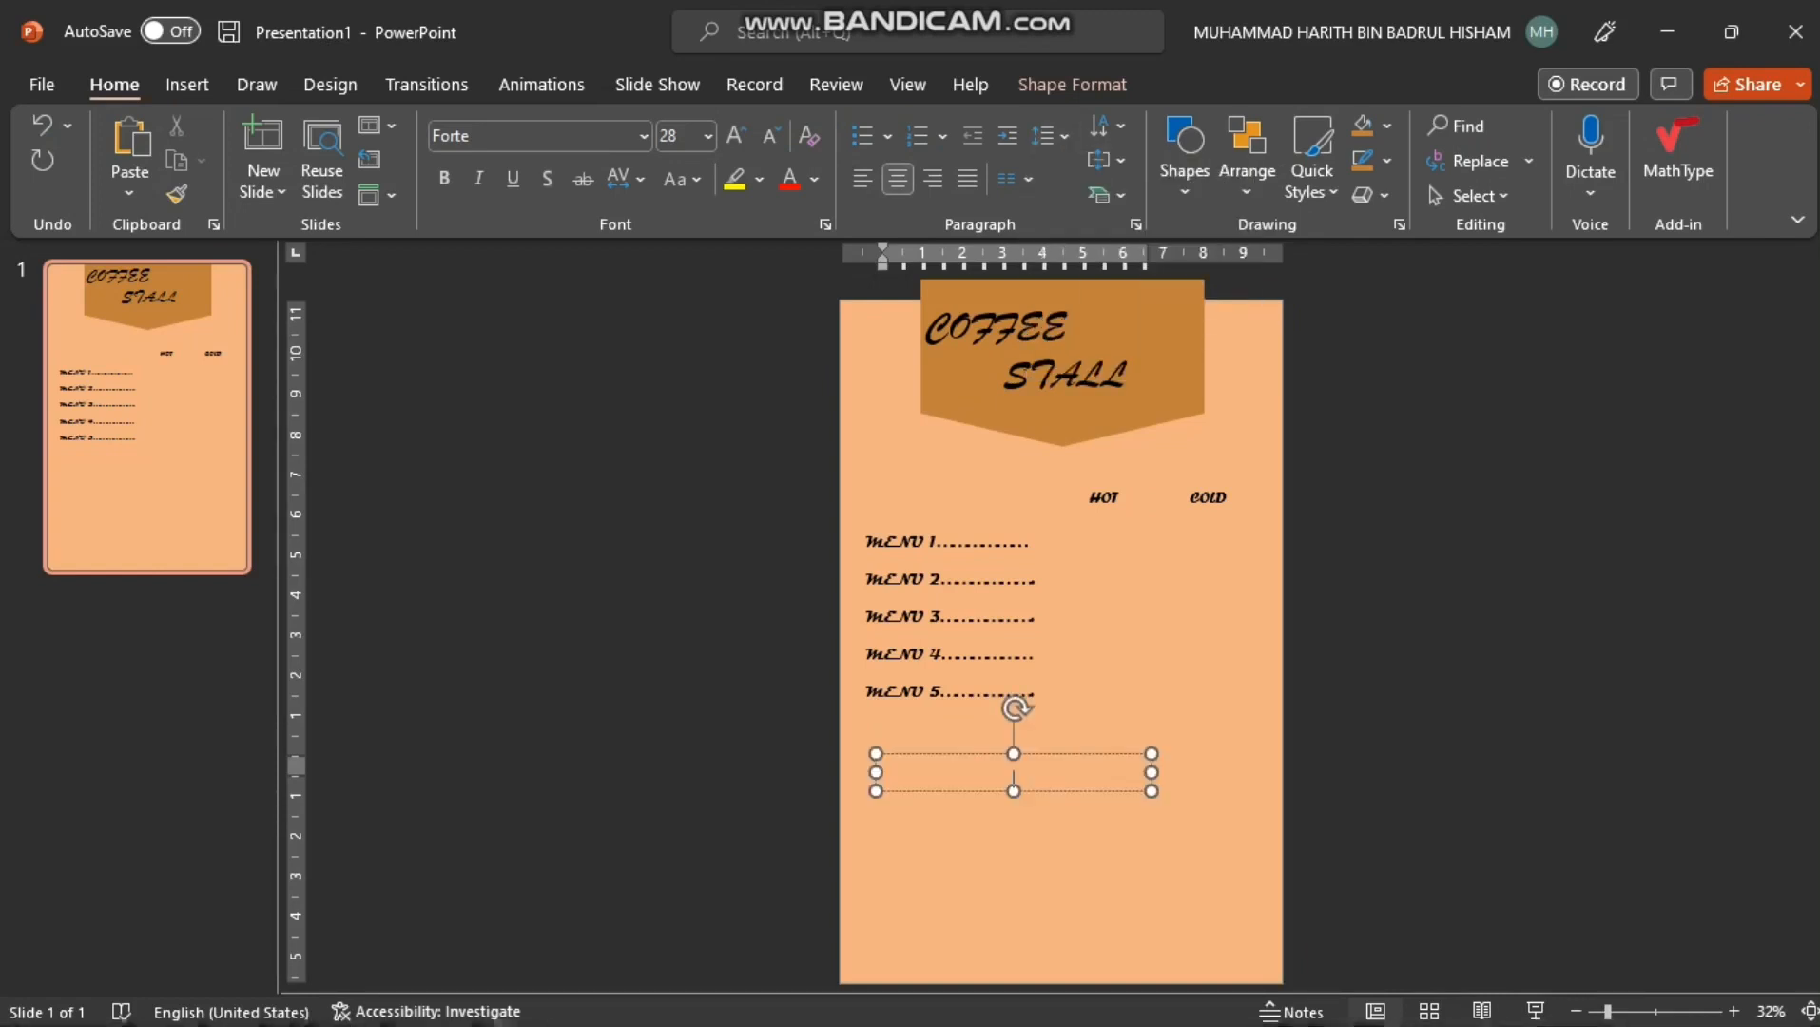
pyautogui.press('Escape')
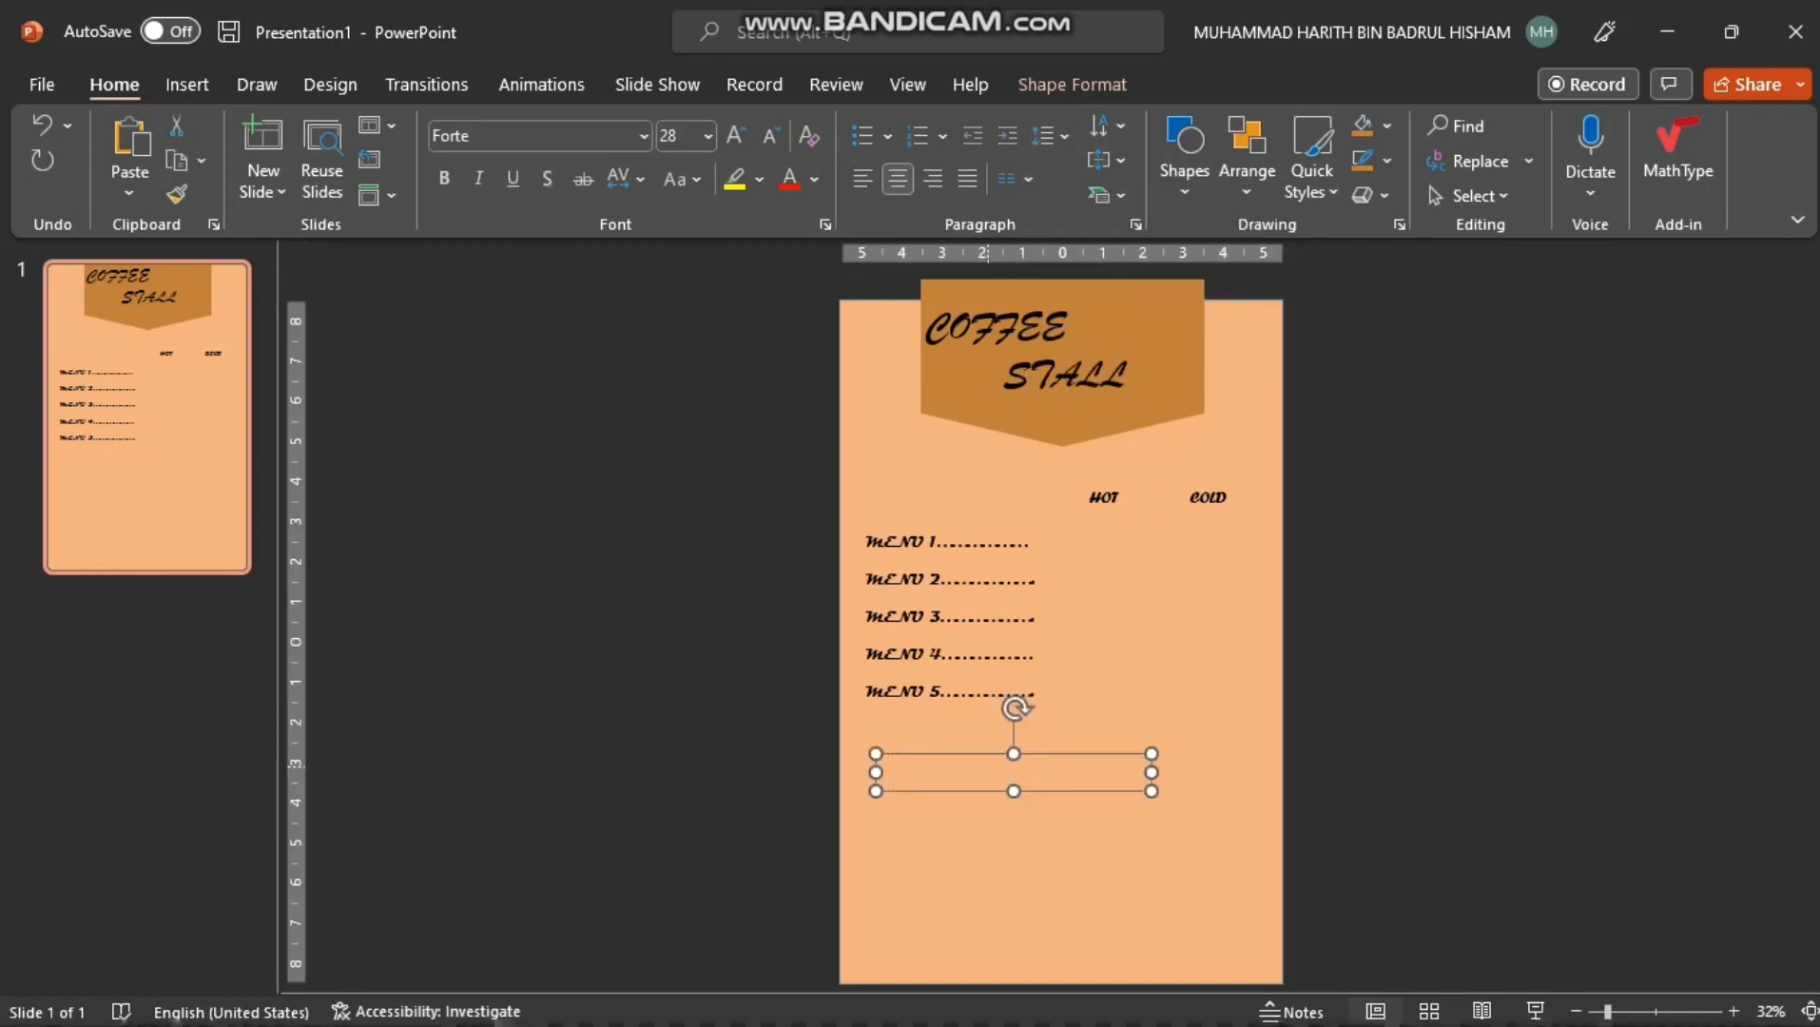
# Enter DESSERT, COOKIES, BROWNIES and CROISSANT on separate lines in the lower text box
pyautogui.write('DESSERT ')
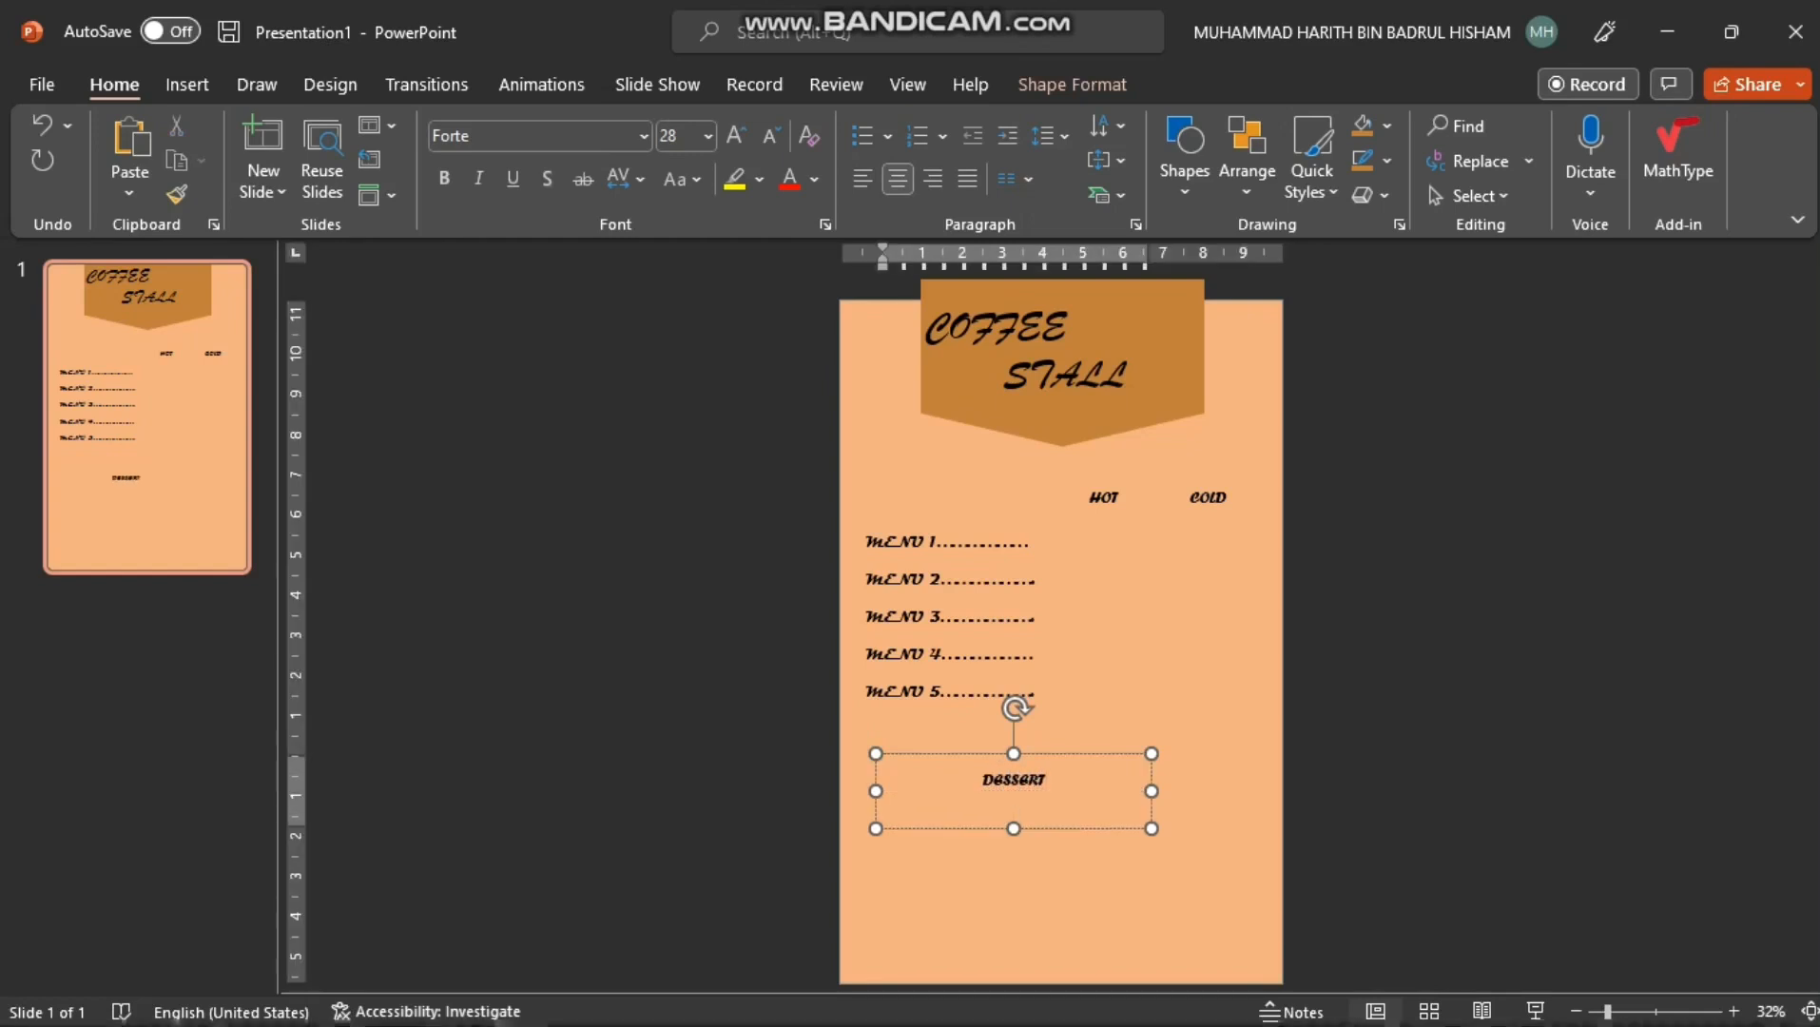
pyautogui.write('COOKIES')
pyautogui.press('Return')
pyautogui.write('BRONIES')
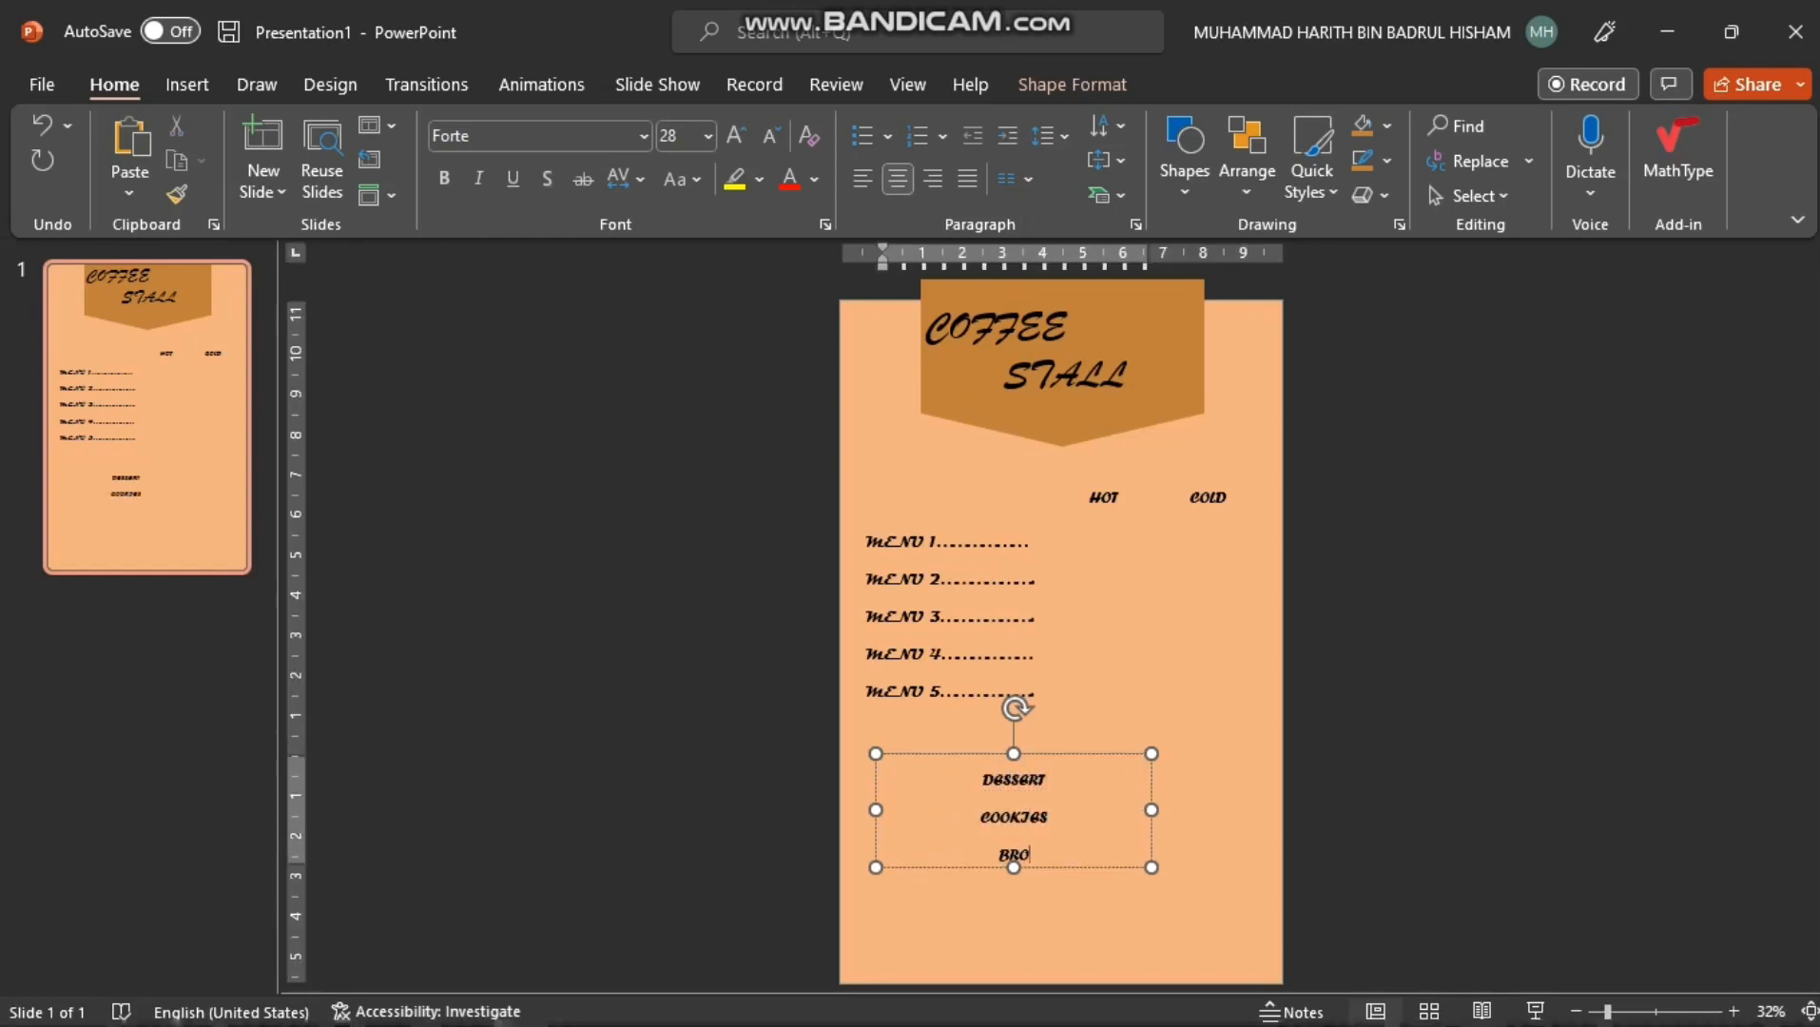
pyautogui.press('BackSpace')
pyautogui.press('BackSpace')
pyautogui.press('BackSpace')
pyautogui.press('BackSpace')
pyautogui.write('WNIES')
pyautogui.press('Return')
pyautogui.write('CROISSANT')
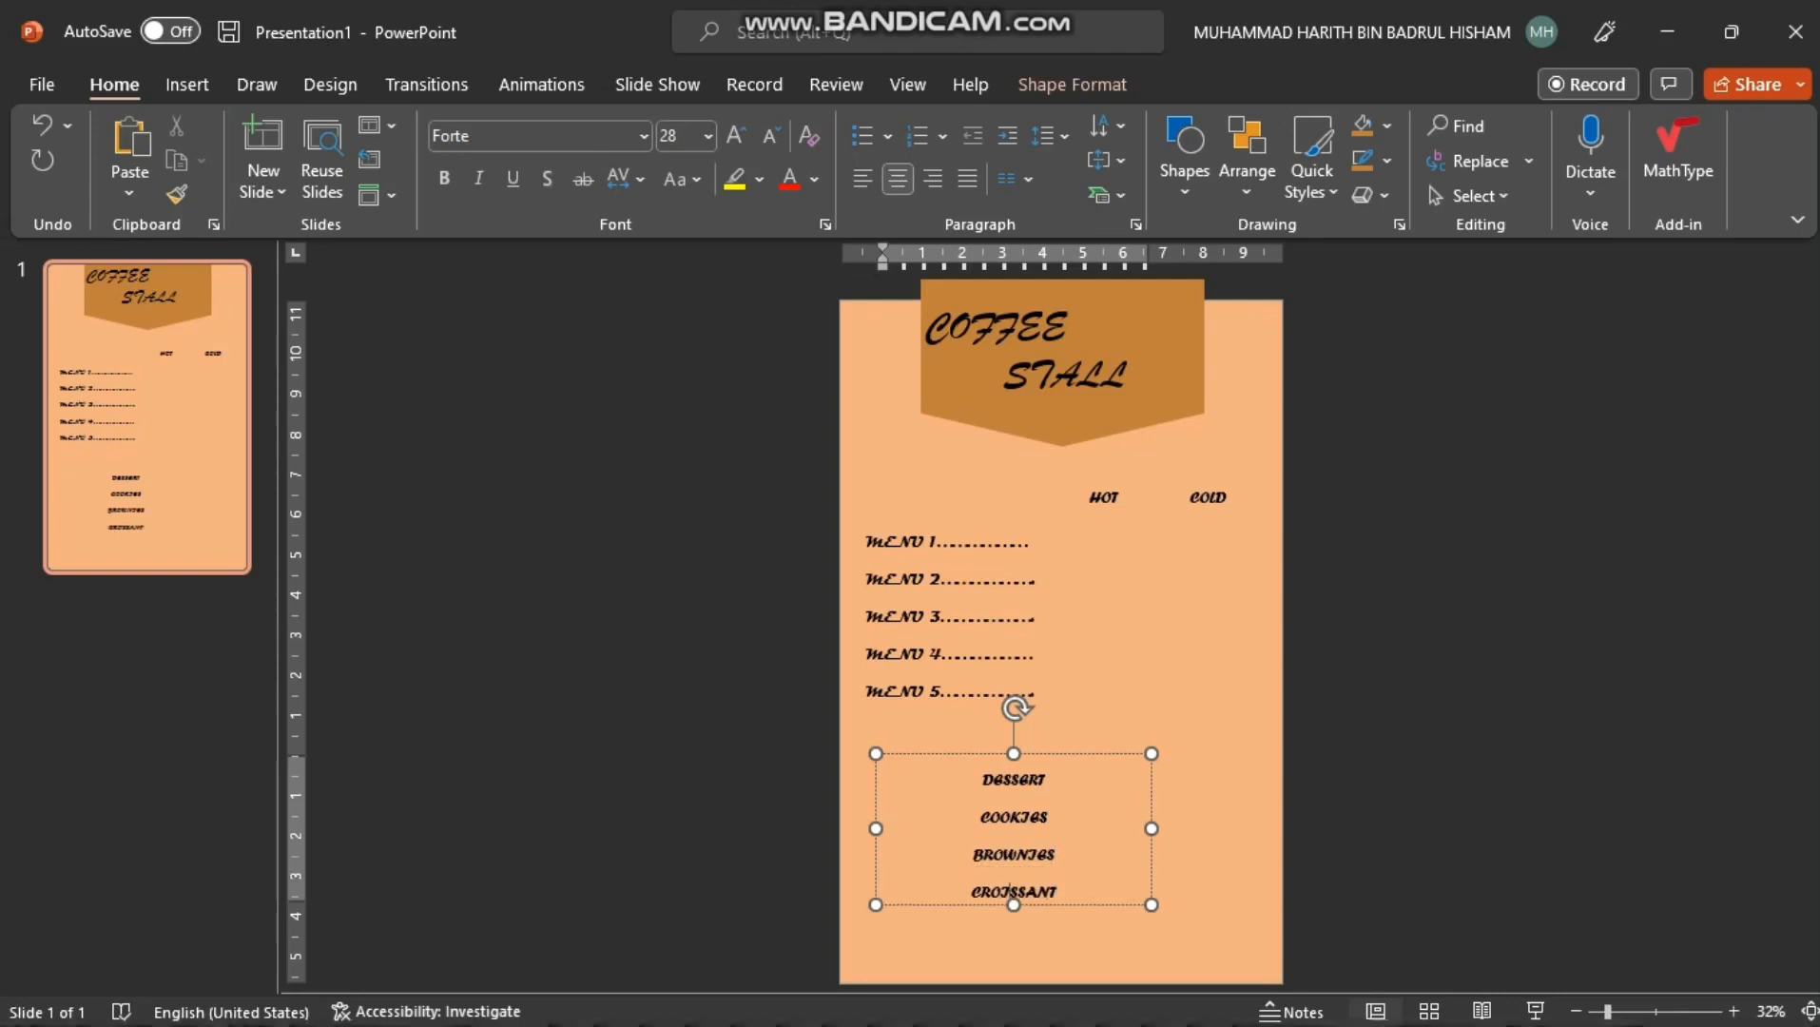
pyautogui.click(1212, 809)
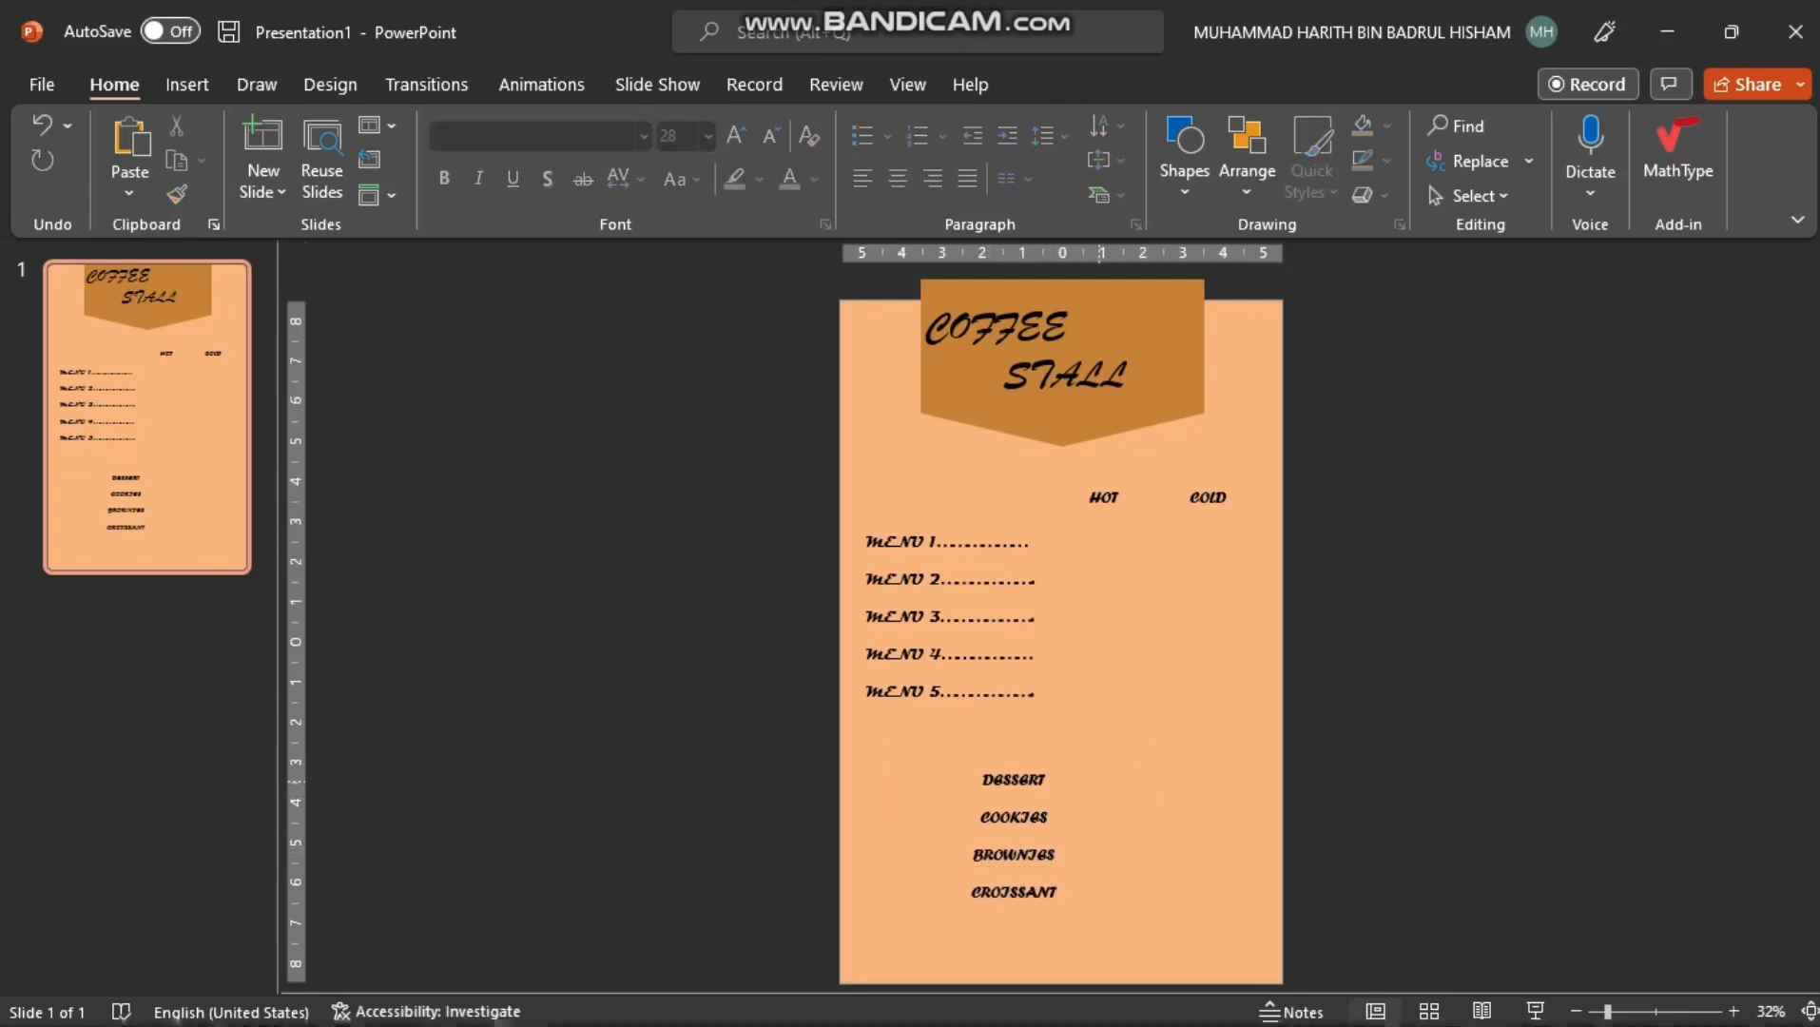
# Enlarge the word DESSERT to font size 48 as the heading of its list
pyautogui.click(1087, 755)
pyautogui.doubleClick(1013, 779)
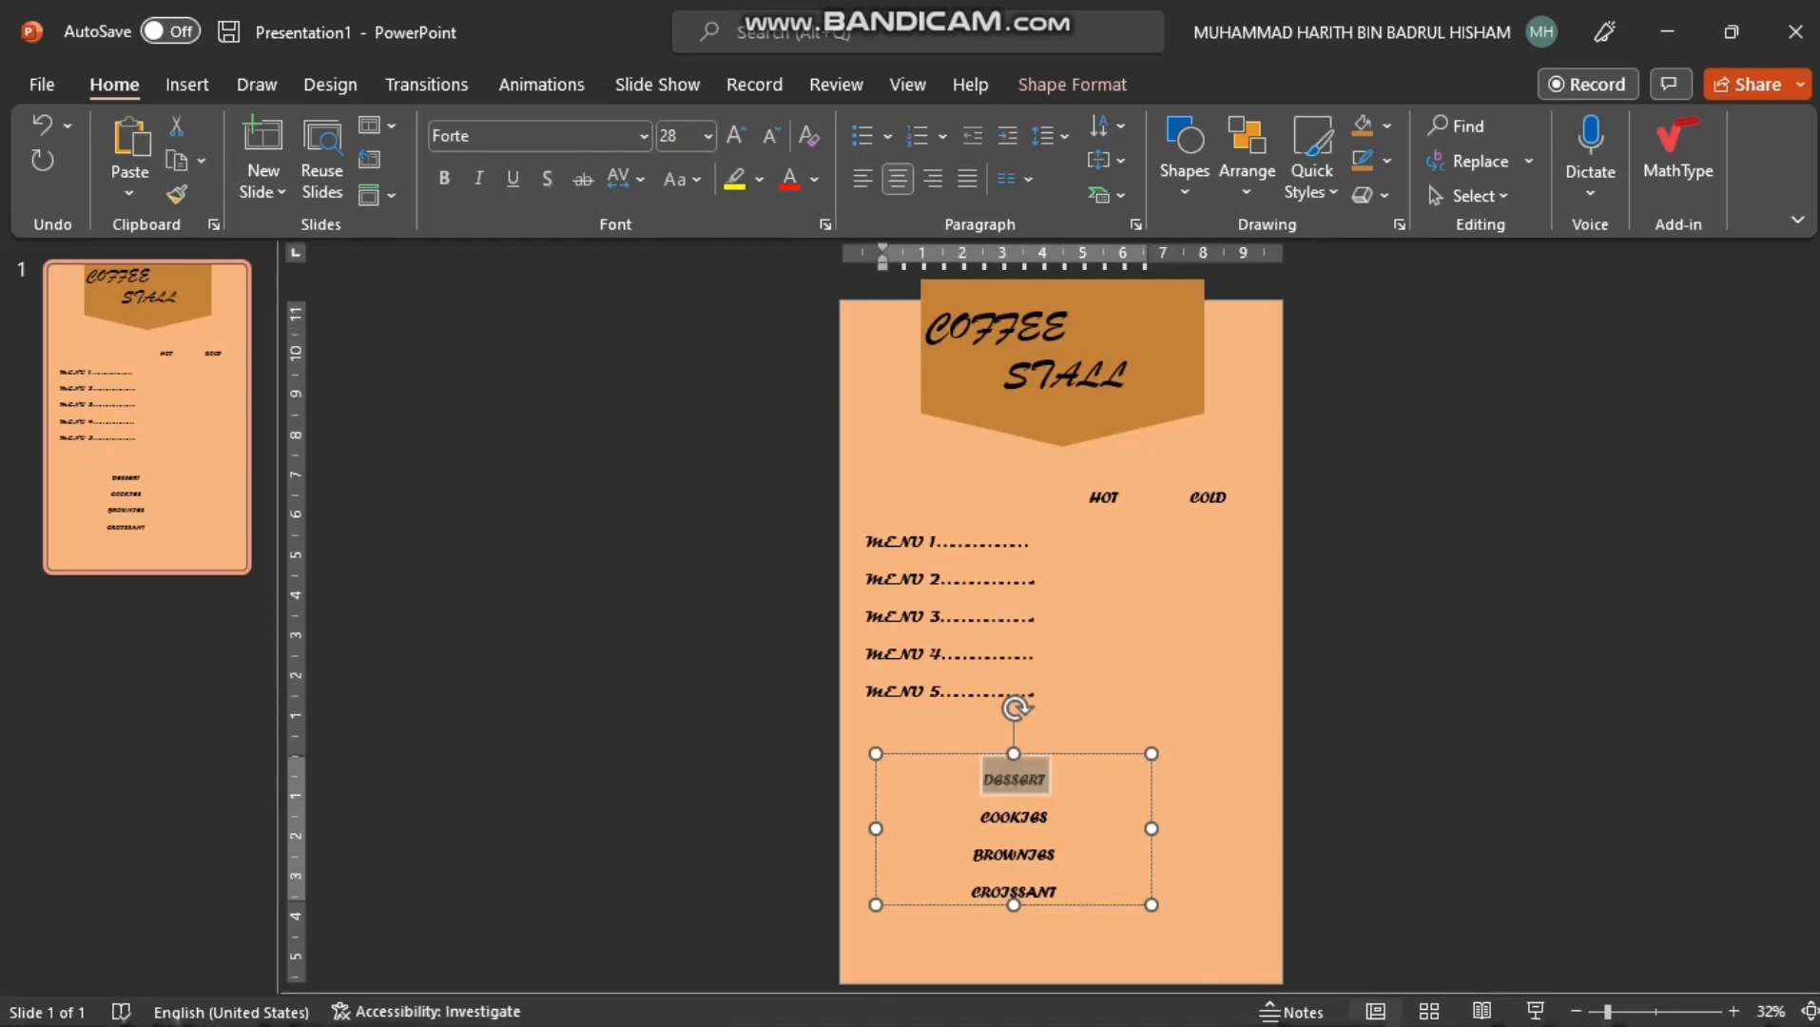
pyautogui.hotkey('ctrl', 'shift', '.')
pyautogui.hotkey('ctrl', 'shift', '.')
pyautogui.hotkey('ctrl', 'shift', '.')
pyautogui.hotkey('ctrl', 'shift', '.')
pyautogui.hotkey('ctrl', 'shift', '.')
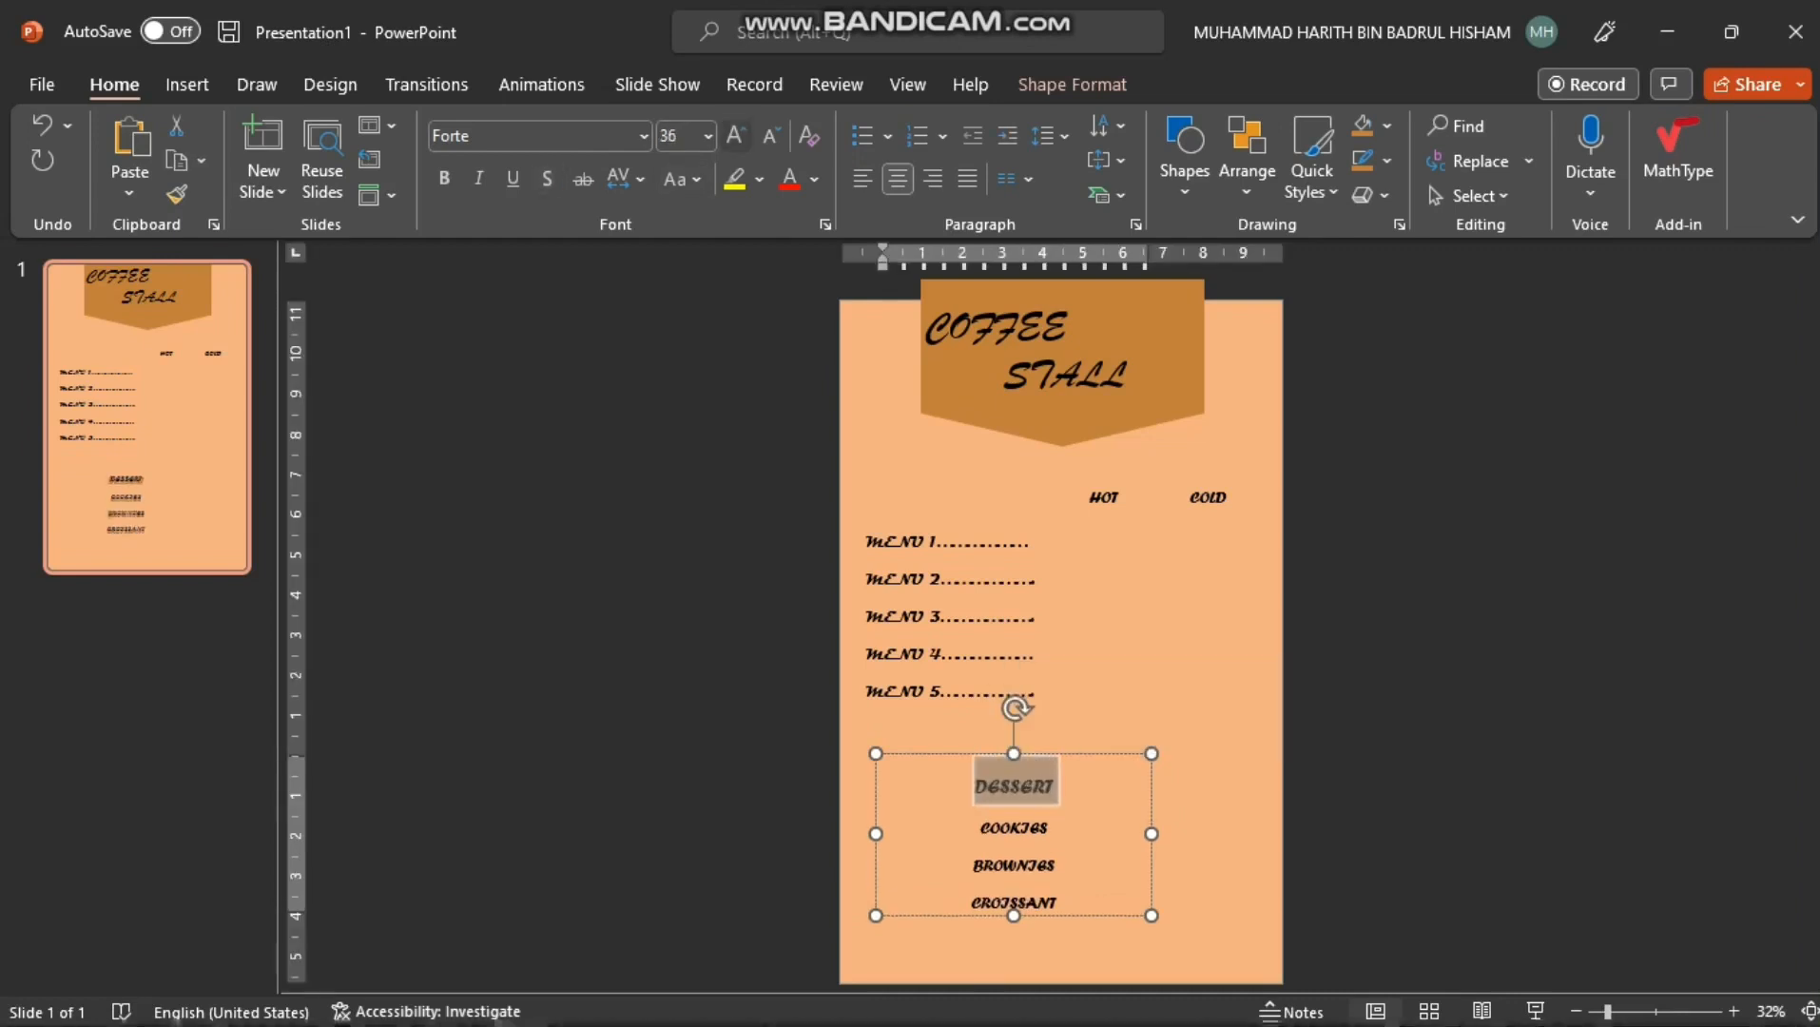
pyautogui.press('Escape')
pyautogui.press('Escape')
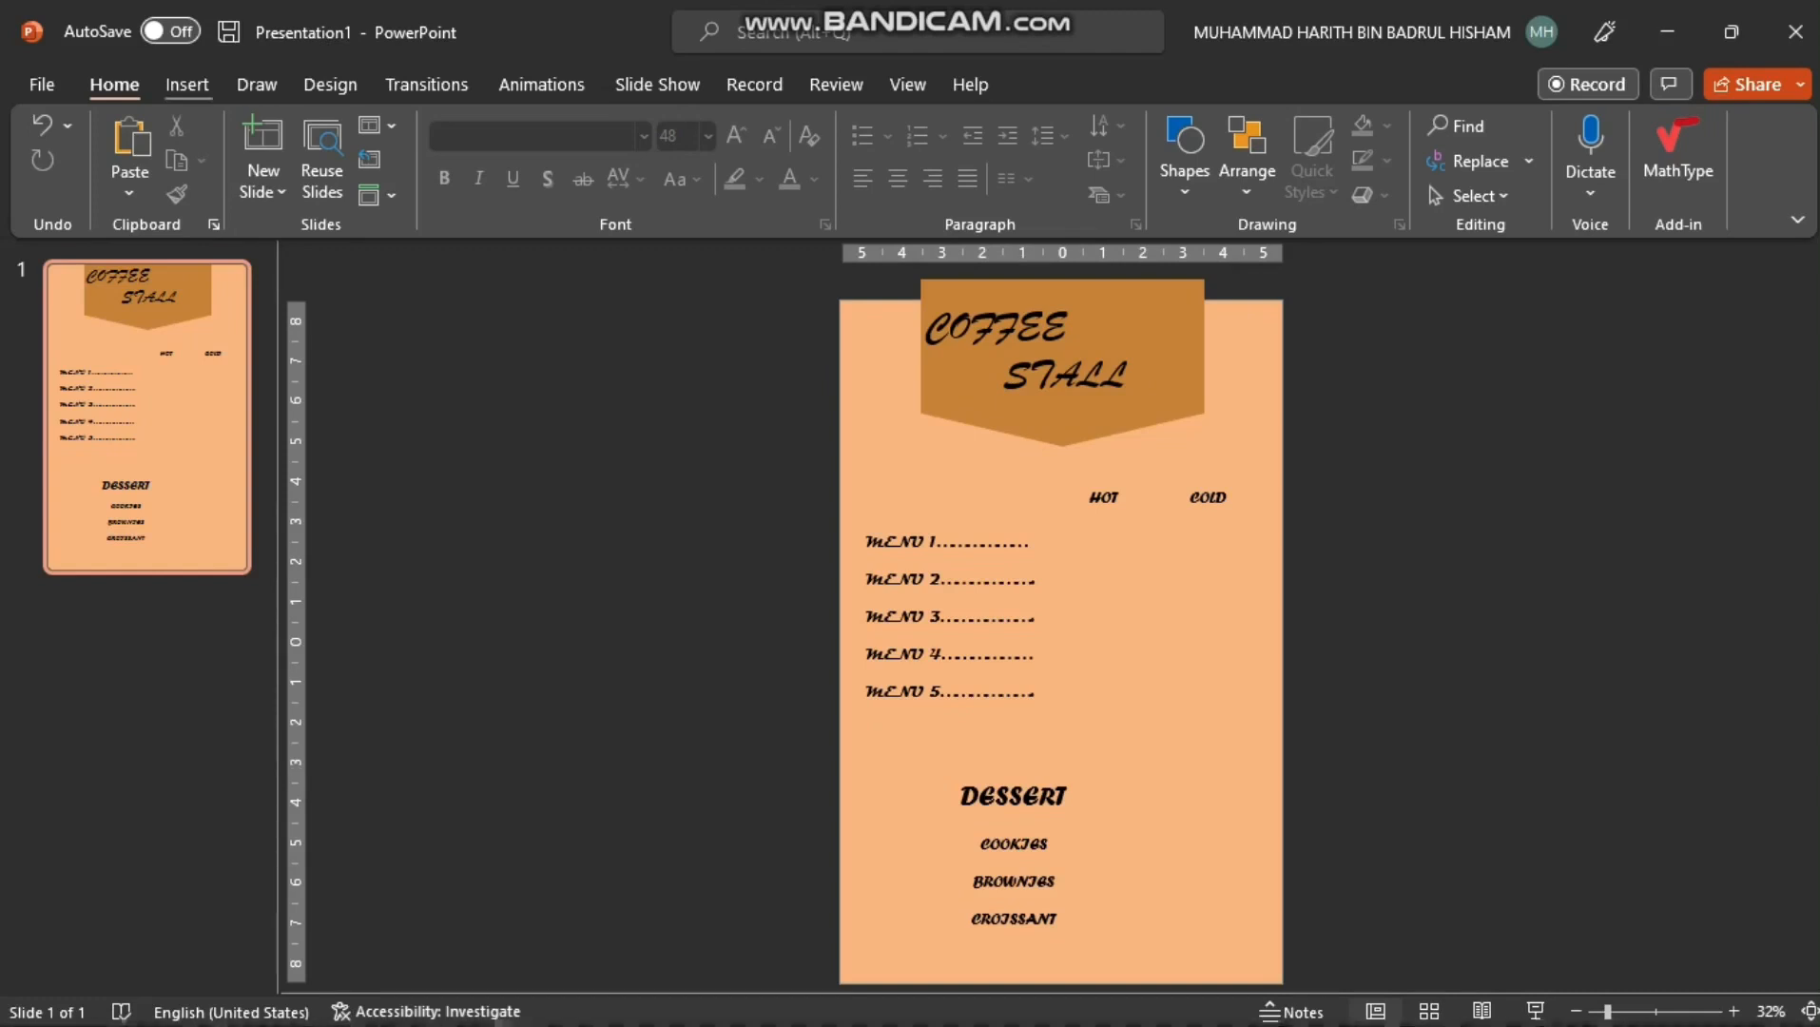
# Draw an ellipse about 2.6 inches wide and 2.07 inches high beside HOT, over the end of the MENU 1 row
pyautogui.click(187, 84)
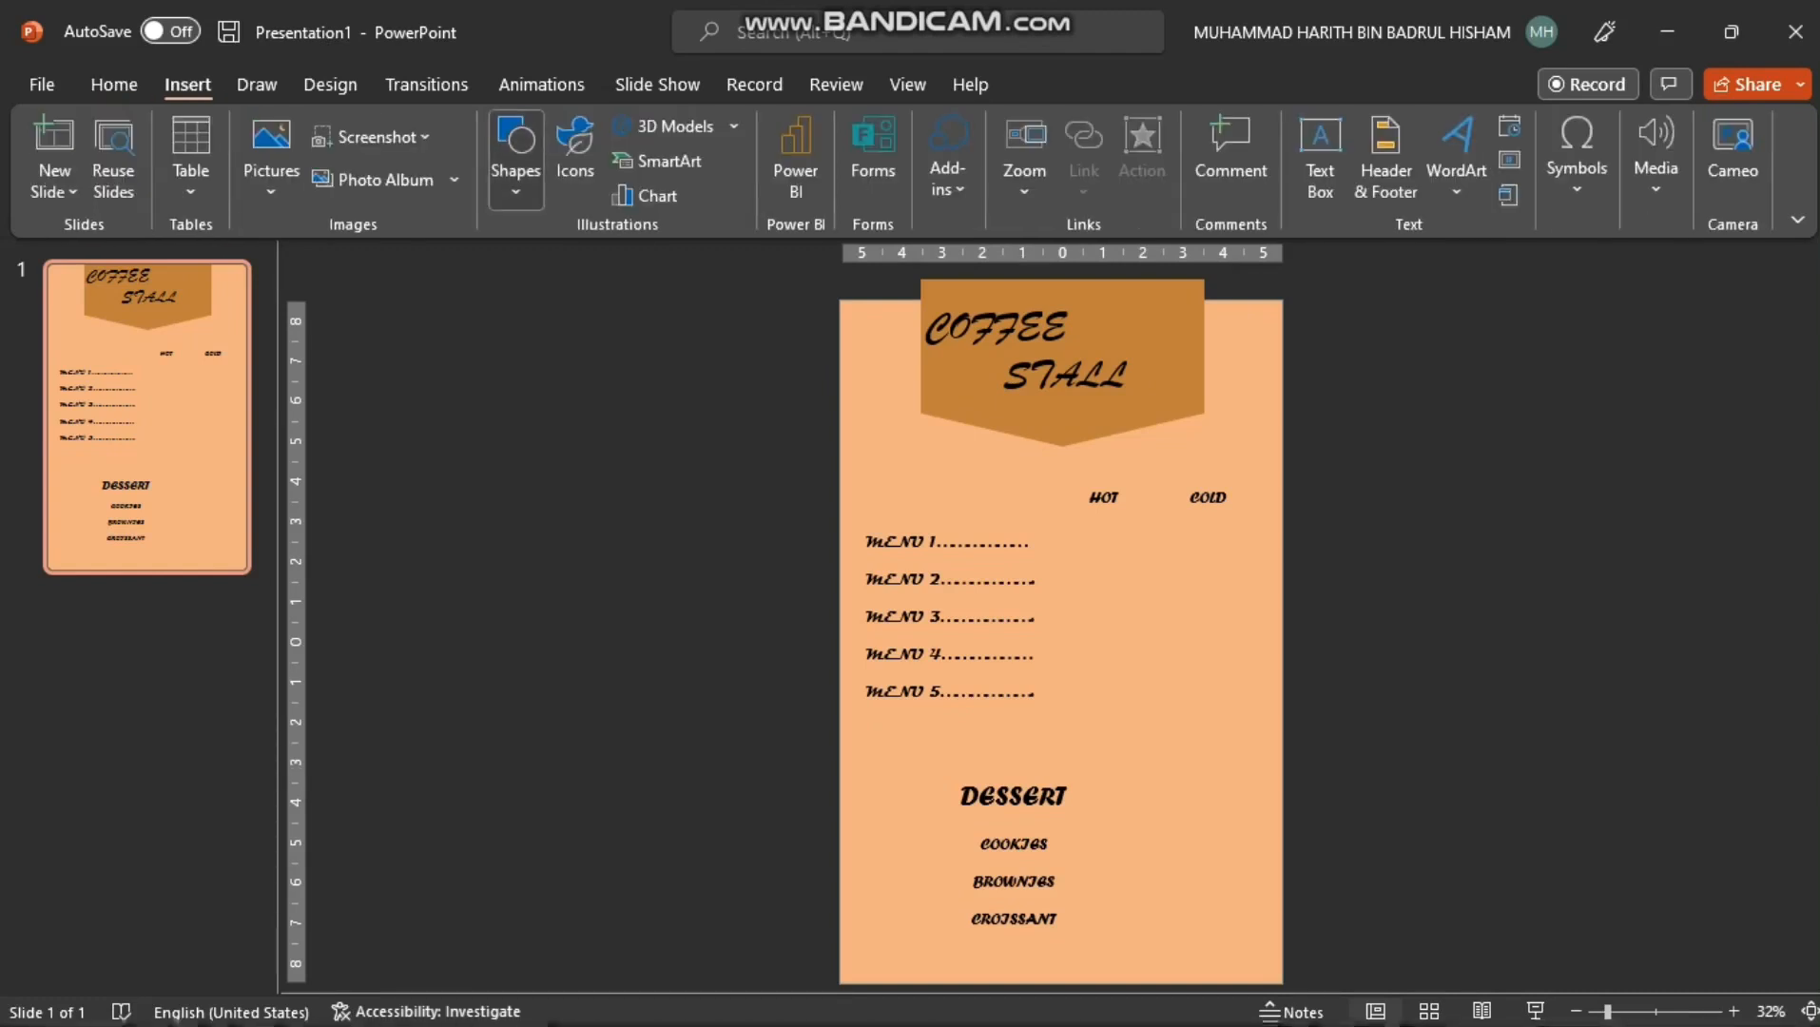
pyautogui.click(515, 152)
pyautogui.click(638, 263)
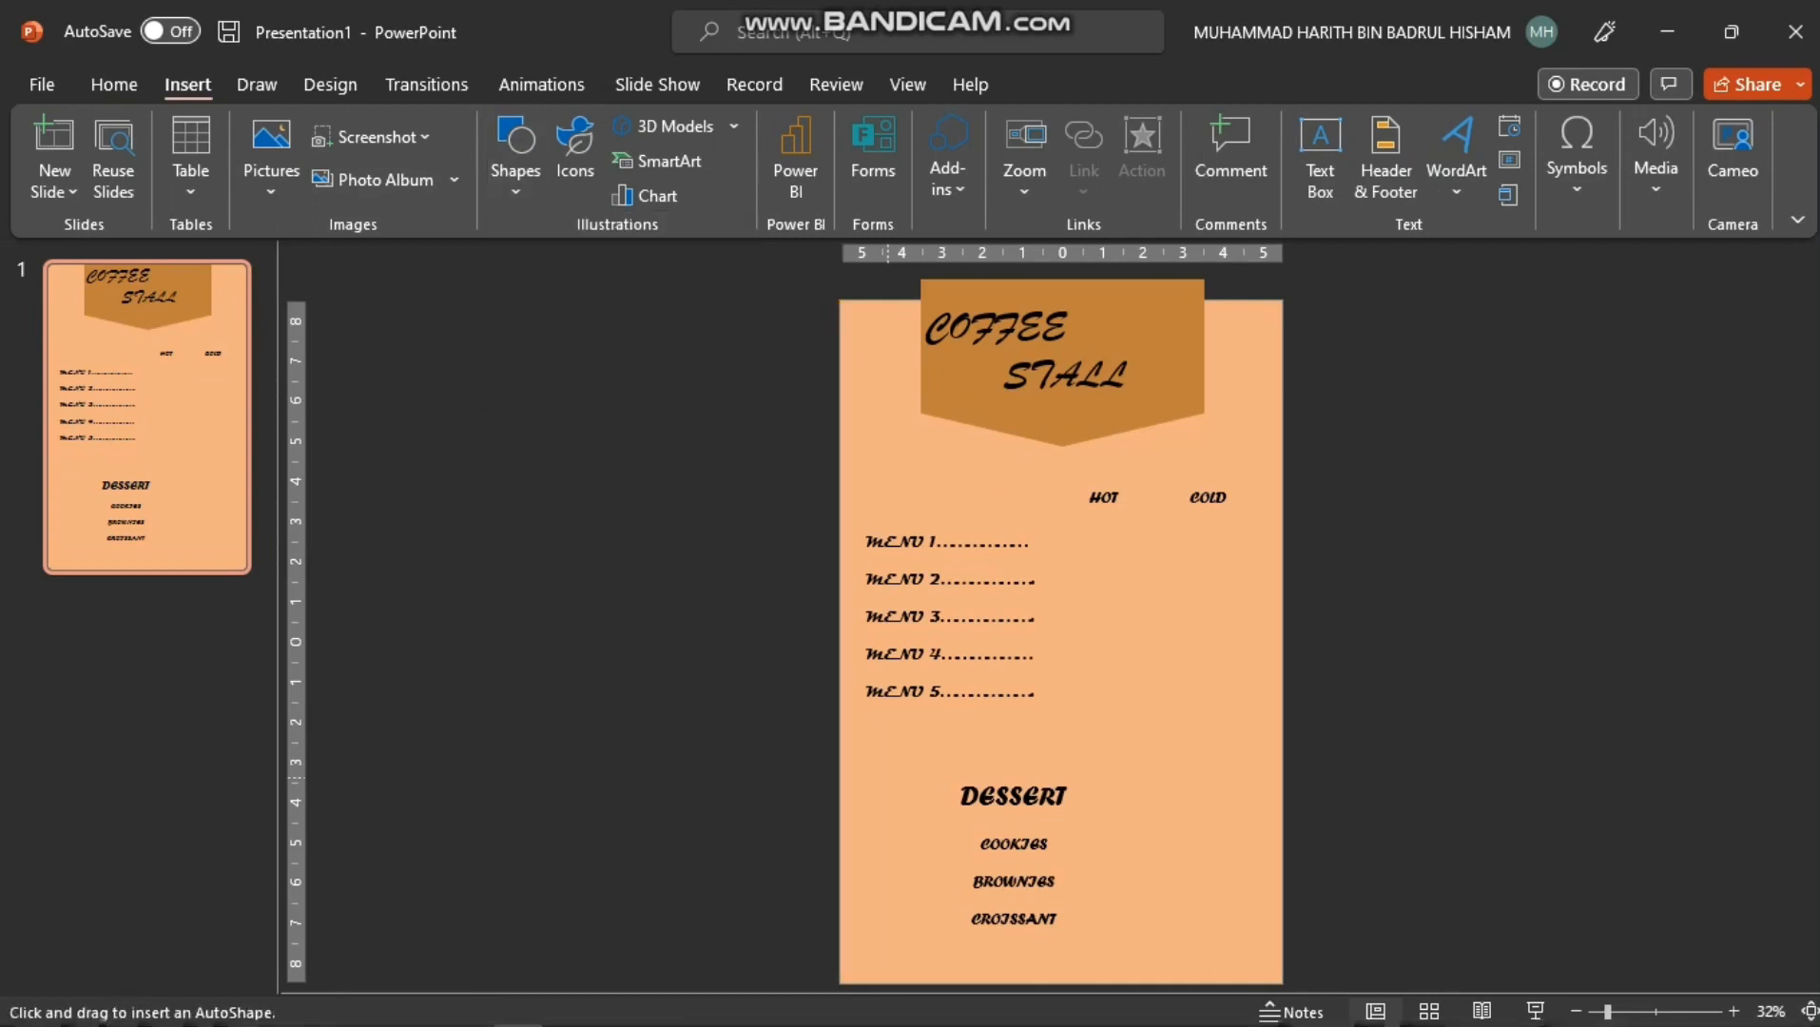
pyautogui.moveTo(980, 486); pyautogui.dragTo(1086, 571)
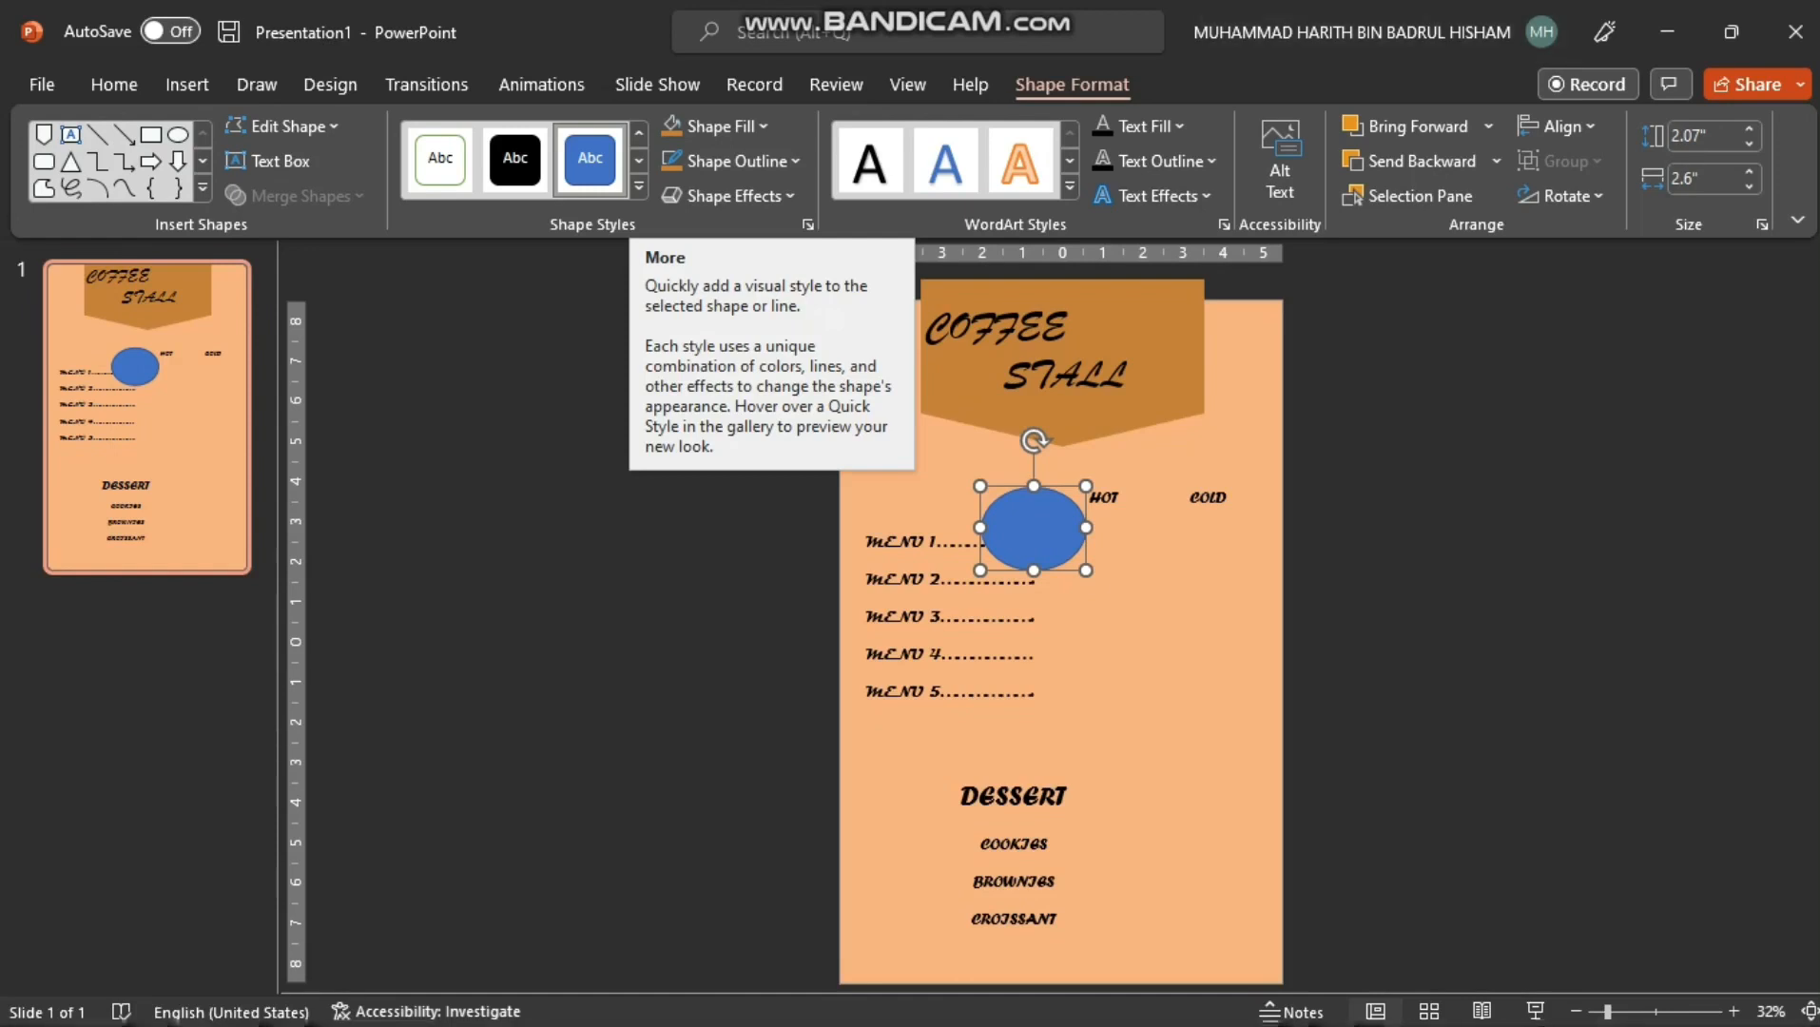
# Apply the semi-transparent orange preset shape style to the ellipse
pyautogui.click(639, 186)
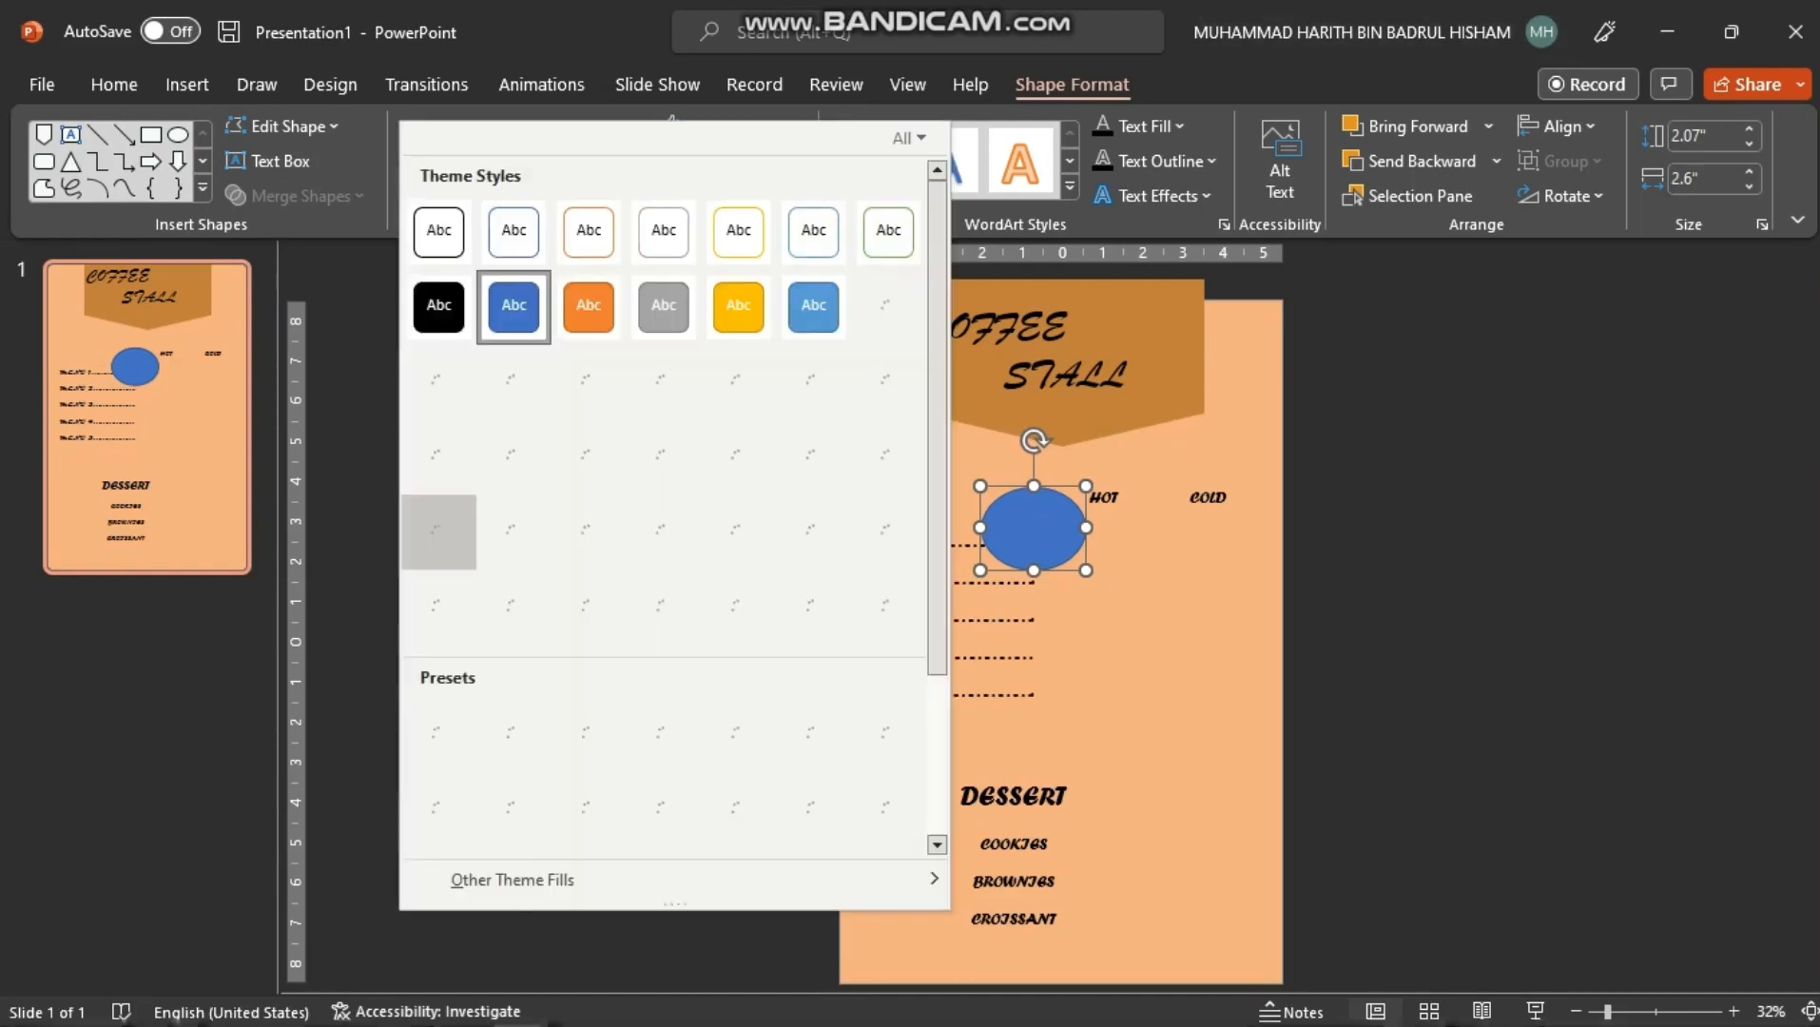
pyautogui.scroll(-3, 808, 666)
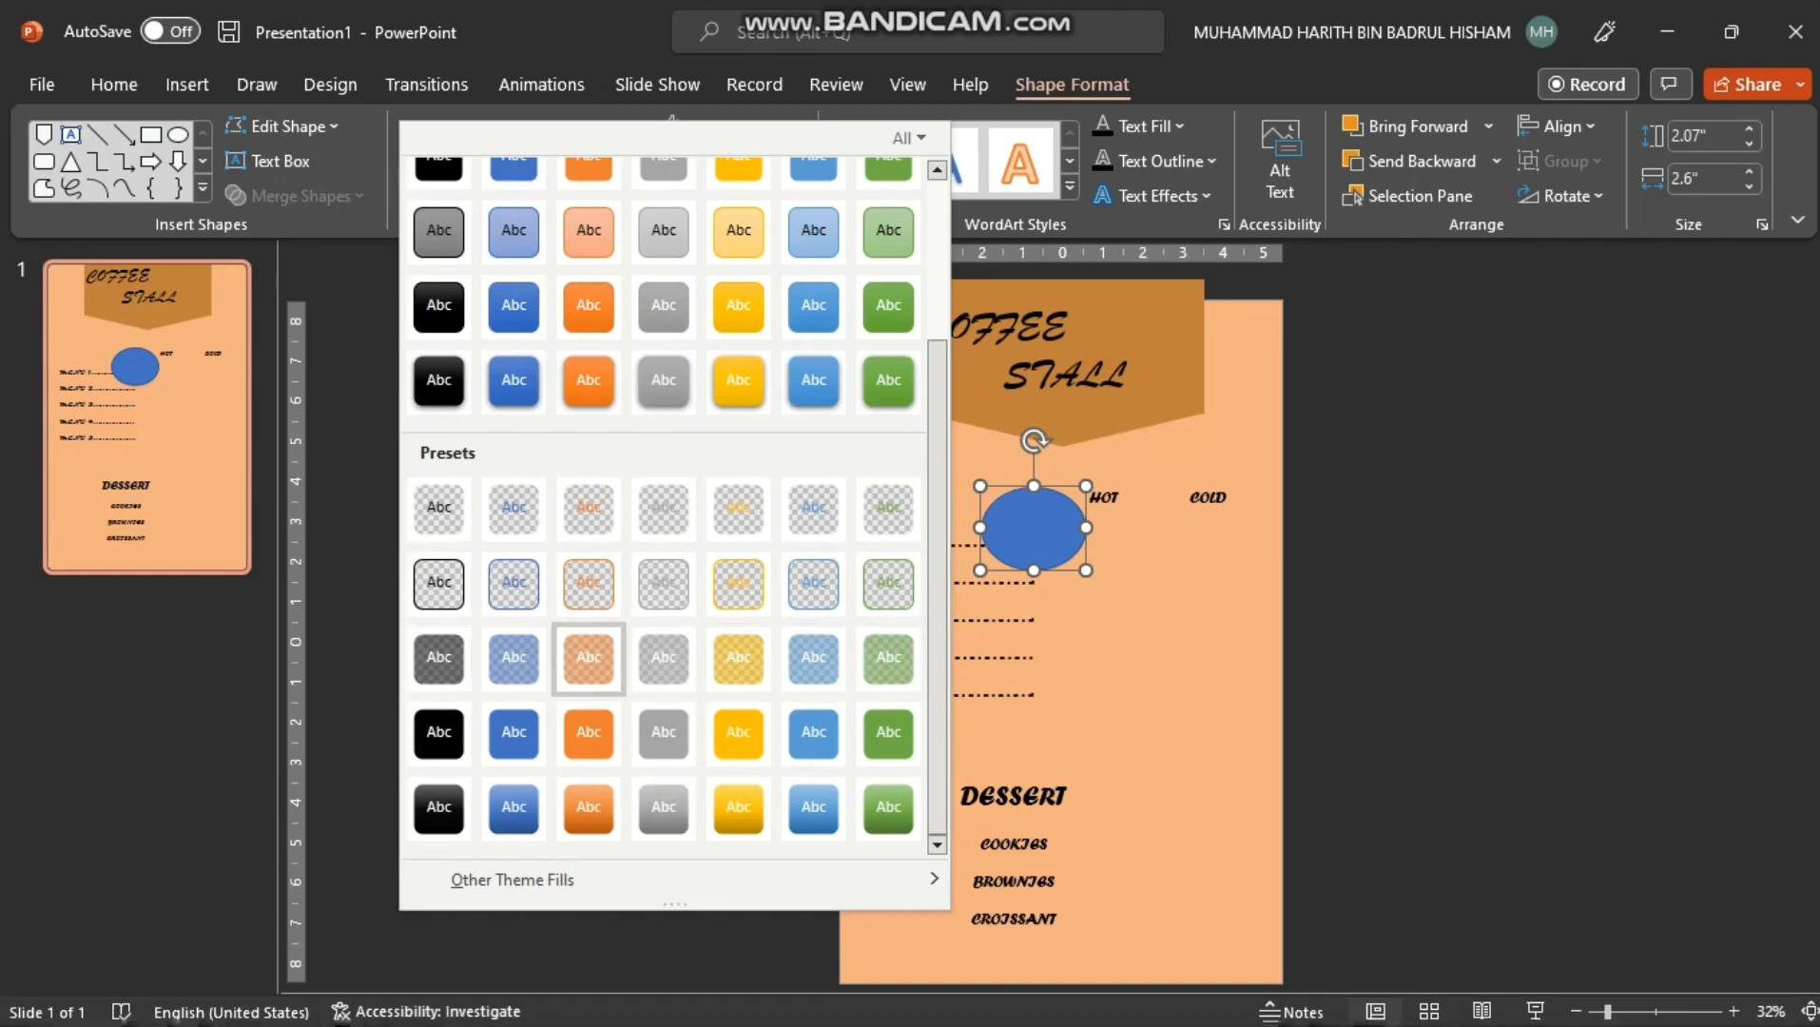
pyautogui.click(588, 657)
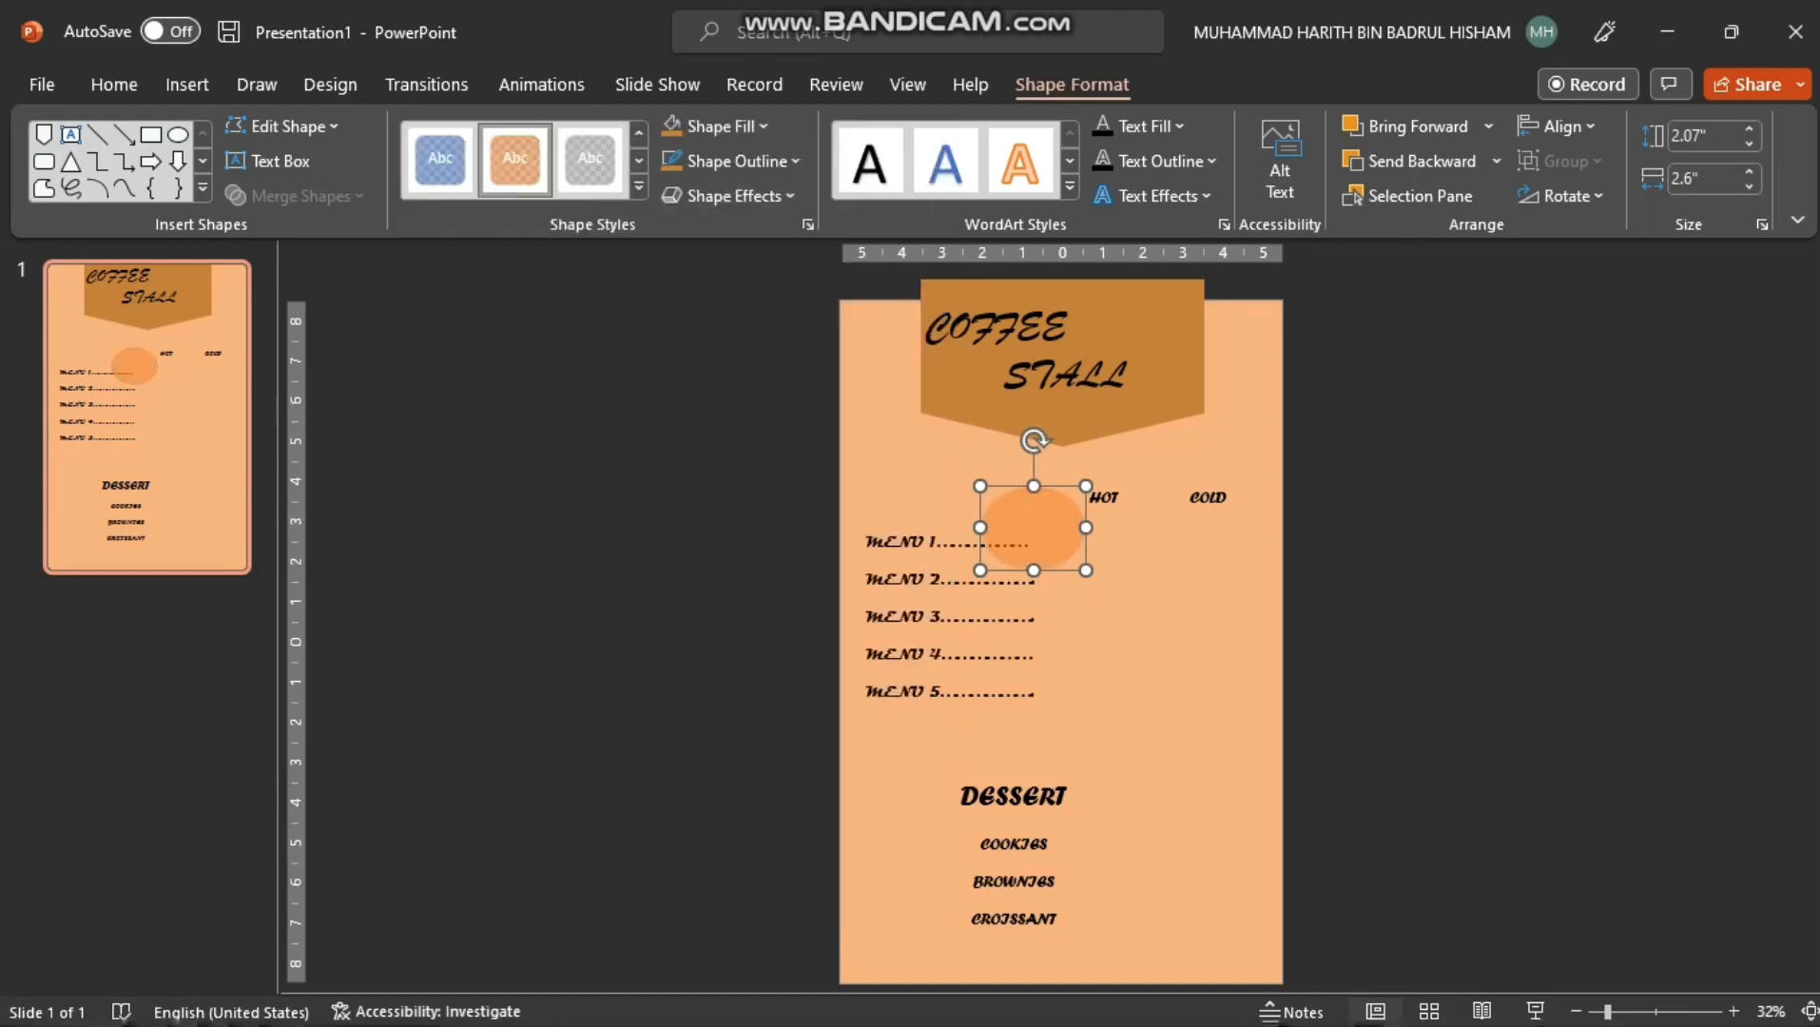
# Fill the ellipse with custom brown #A26634 at 50% transparency and give it an outline in the same brown
pyautogui.click(721, 126)
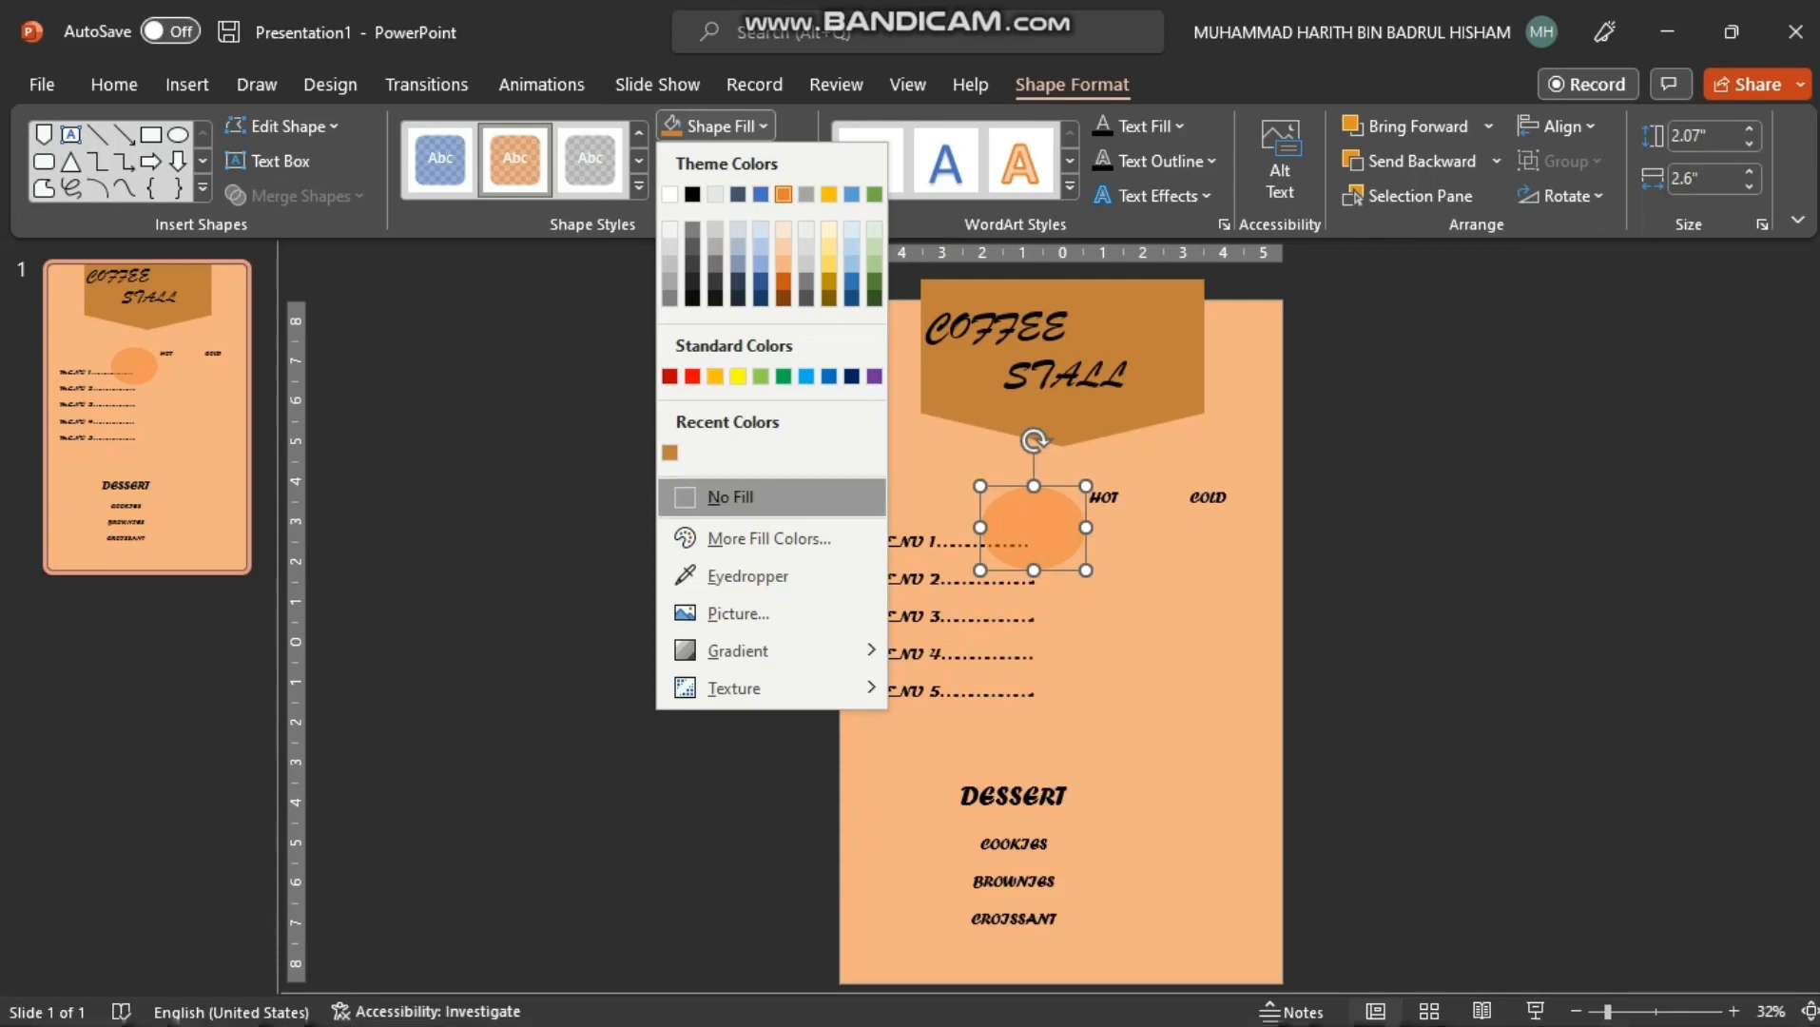
pyautogui.click(765, 538)
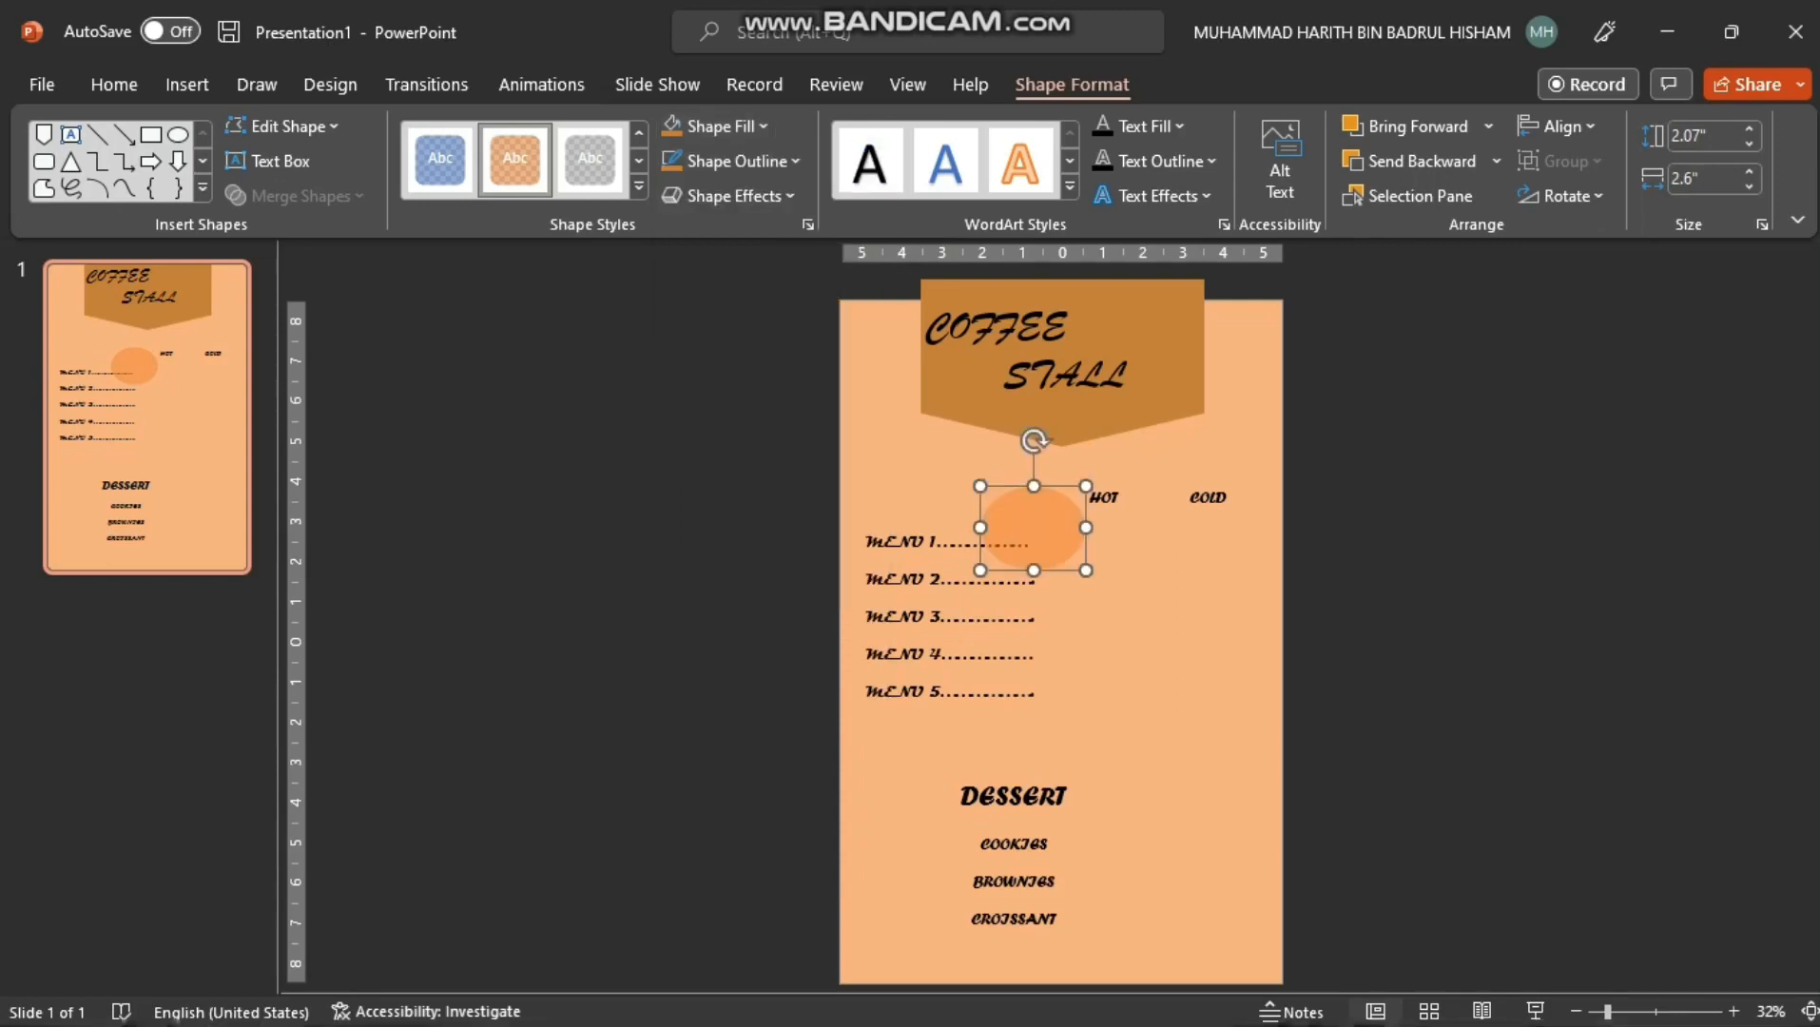
pyautogui.click(736, 426)
pyautogui.click(972, 445)
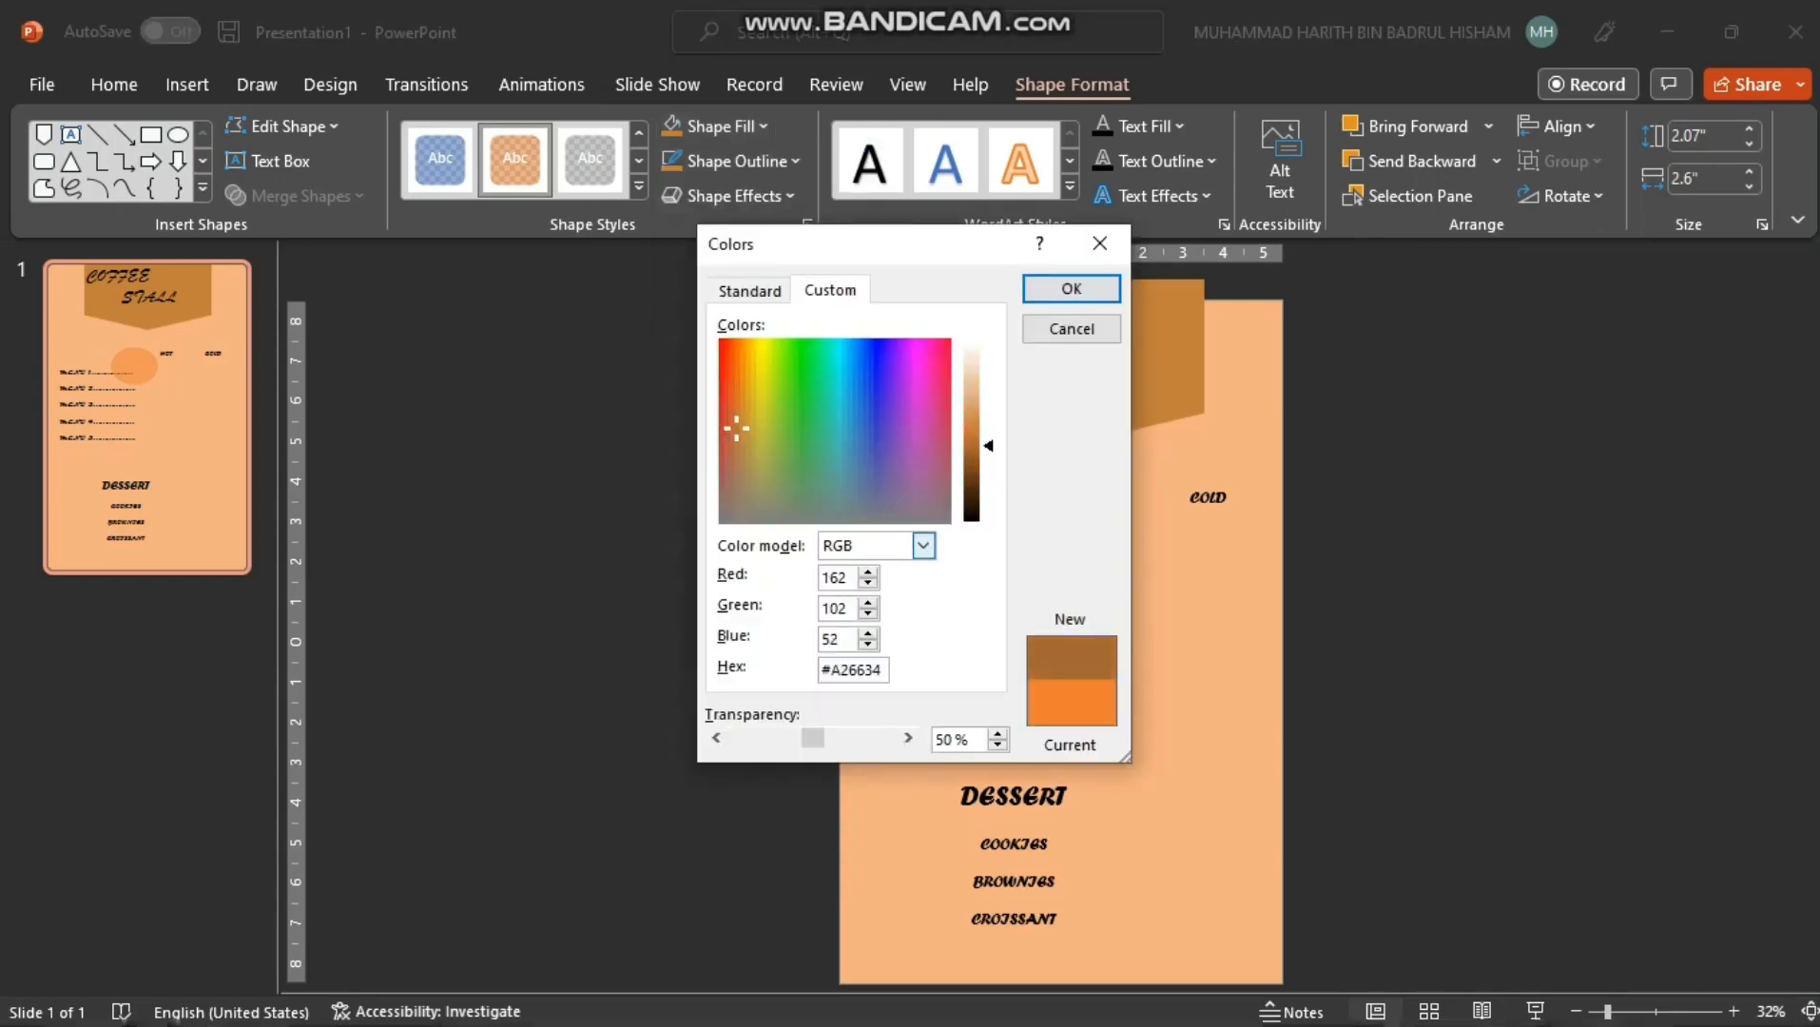
pyautogui.click(1072, 290)
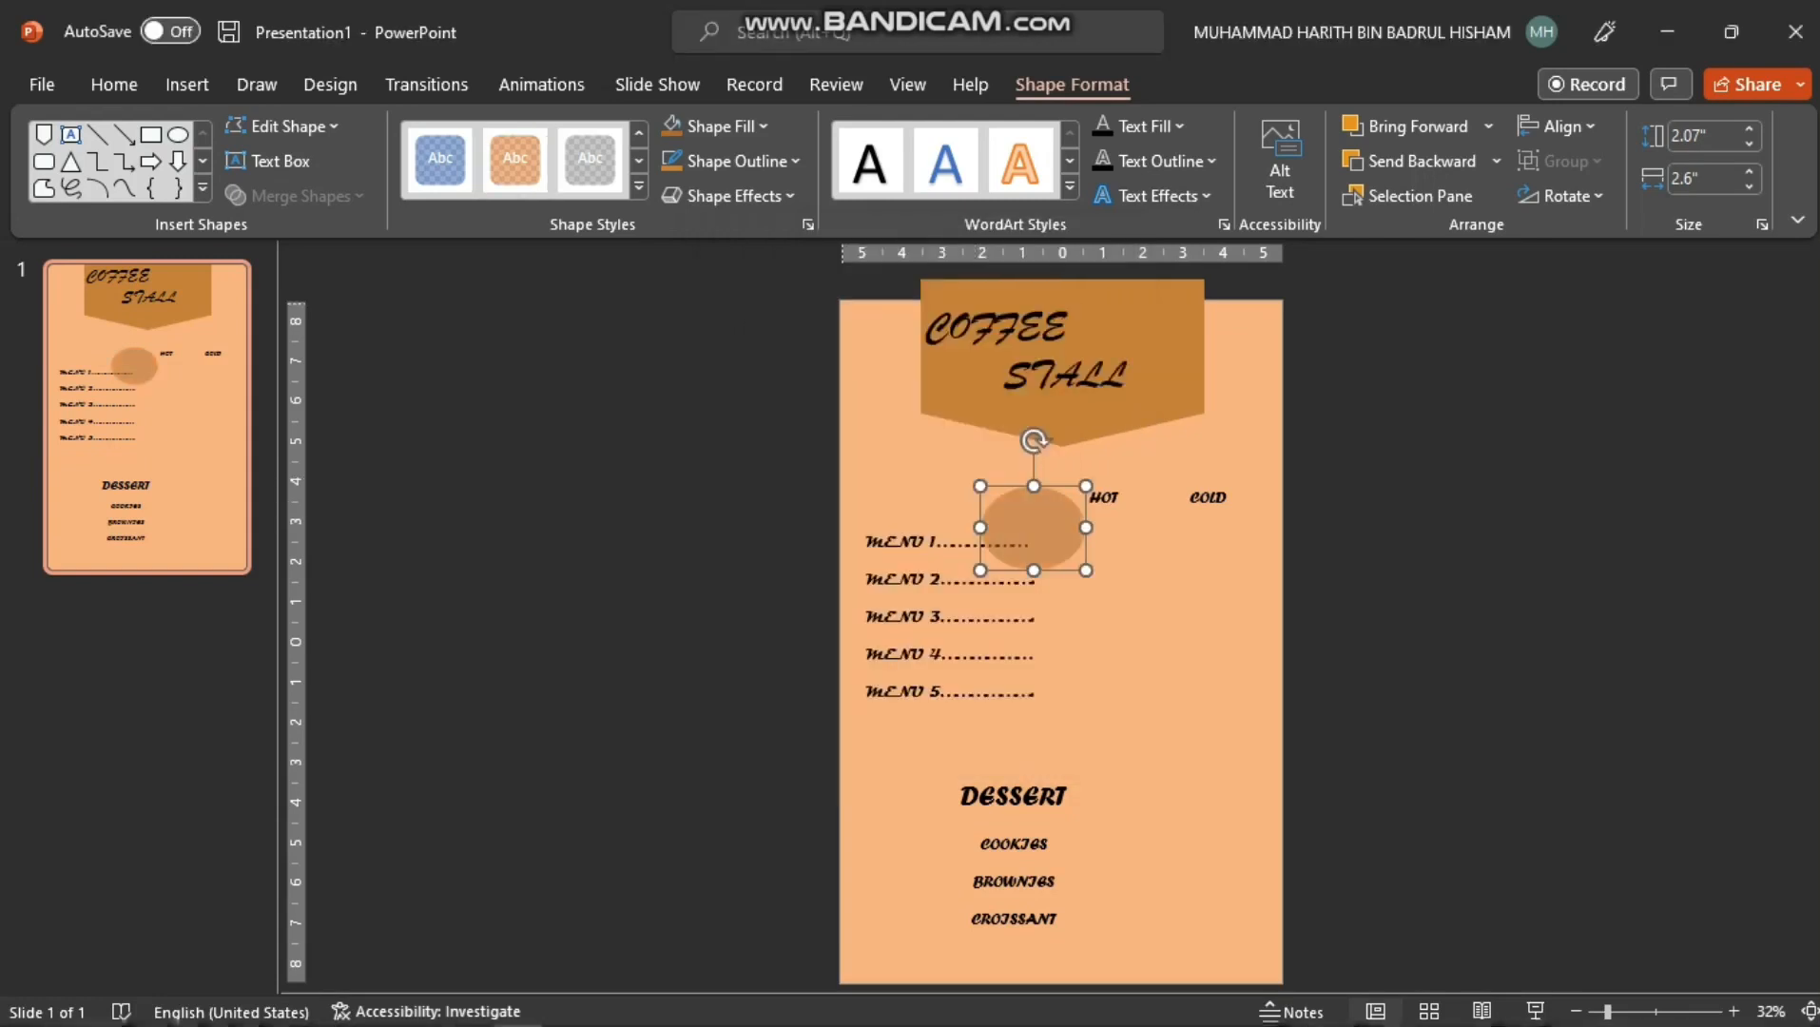
pyautogui.click(733, 161)
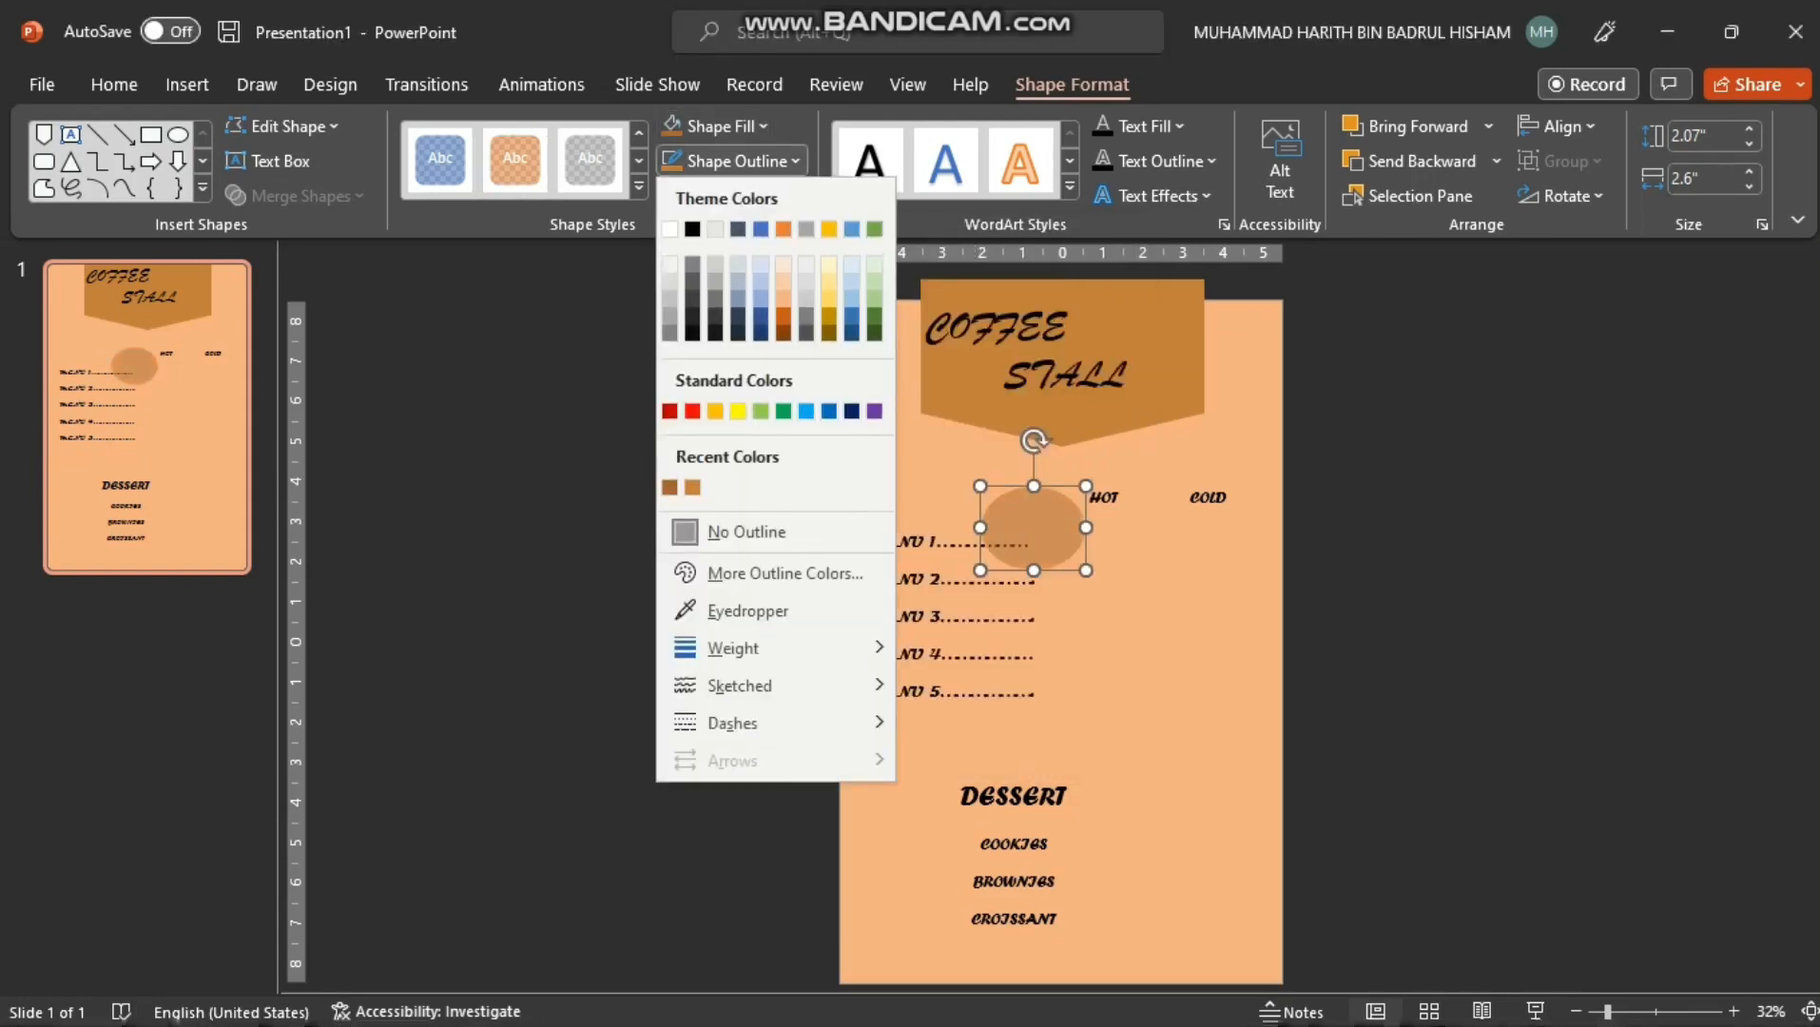
pyautogui.click(671, 488)
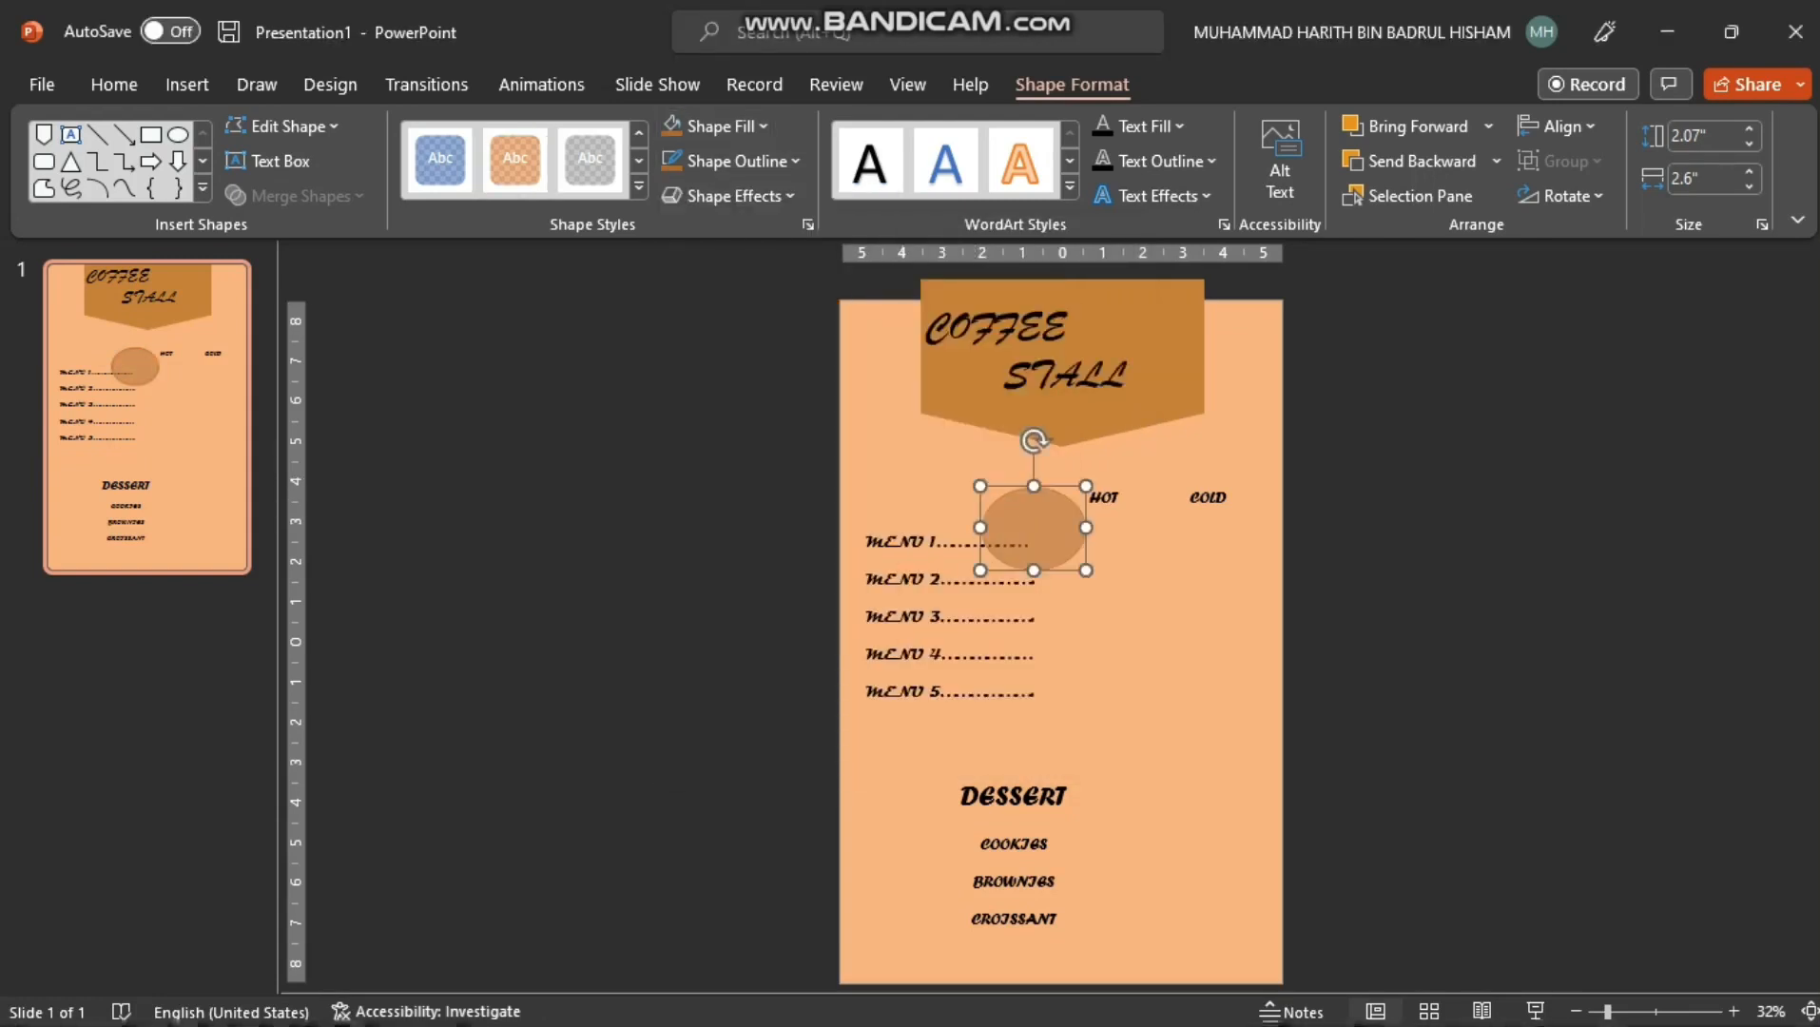
# Enlarge the ellipse to about 3.97 × 2.35 inches and place it over HOT, sent to the back behind the text
pyautogui.moveTo(980, 486); pyautogui.dragTo(924, 474)
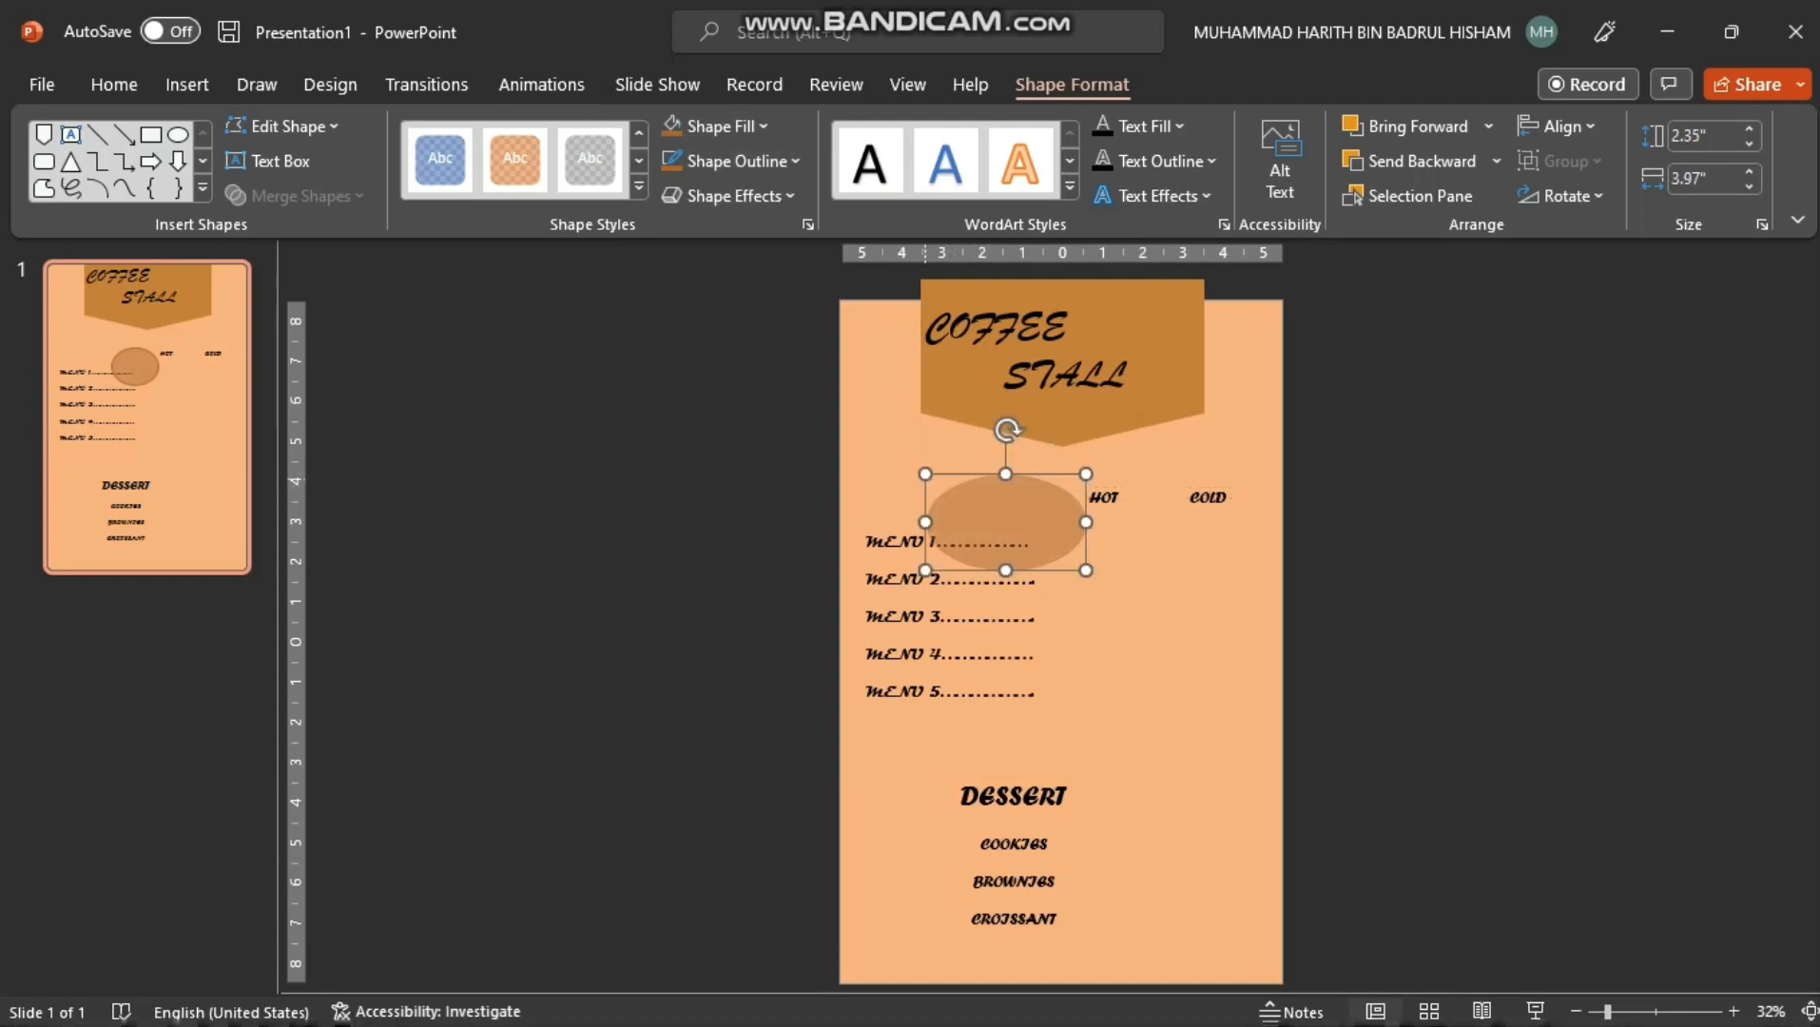
pyautogui.moveTo(1005, 522); pyautogui.dragTo(1094, 500)
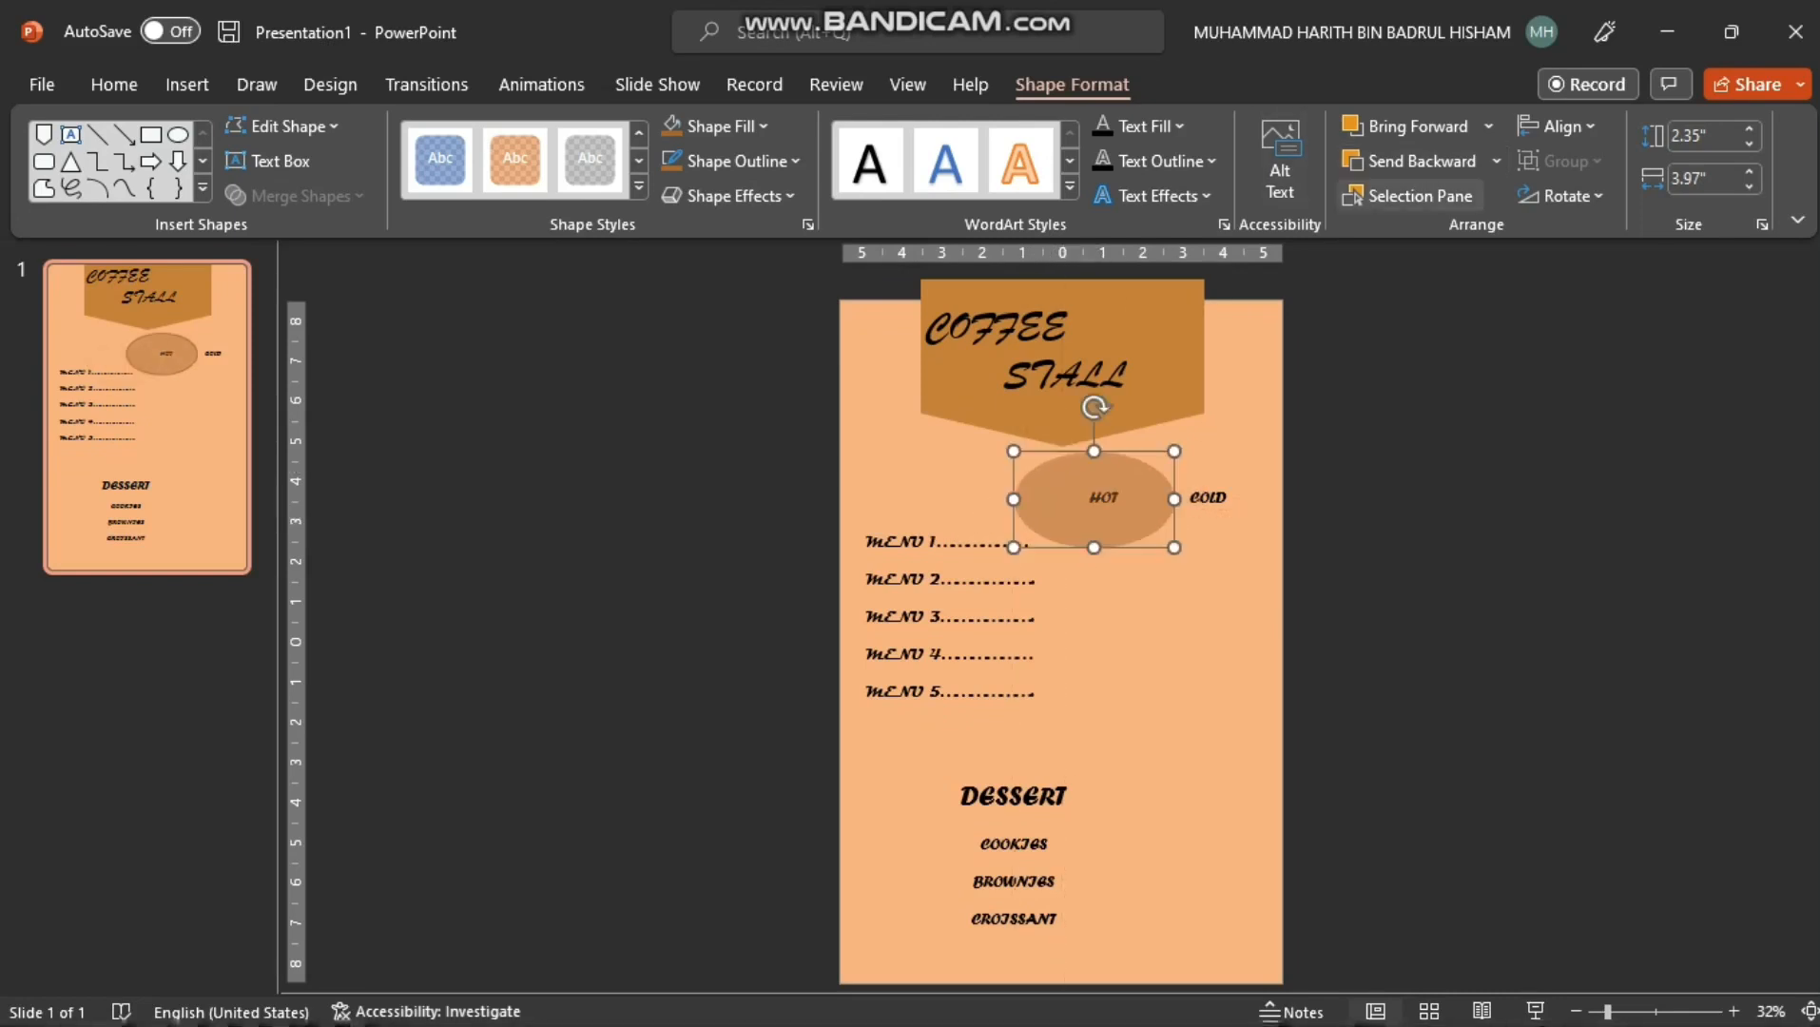
pyautogui.click(1496, 161)
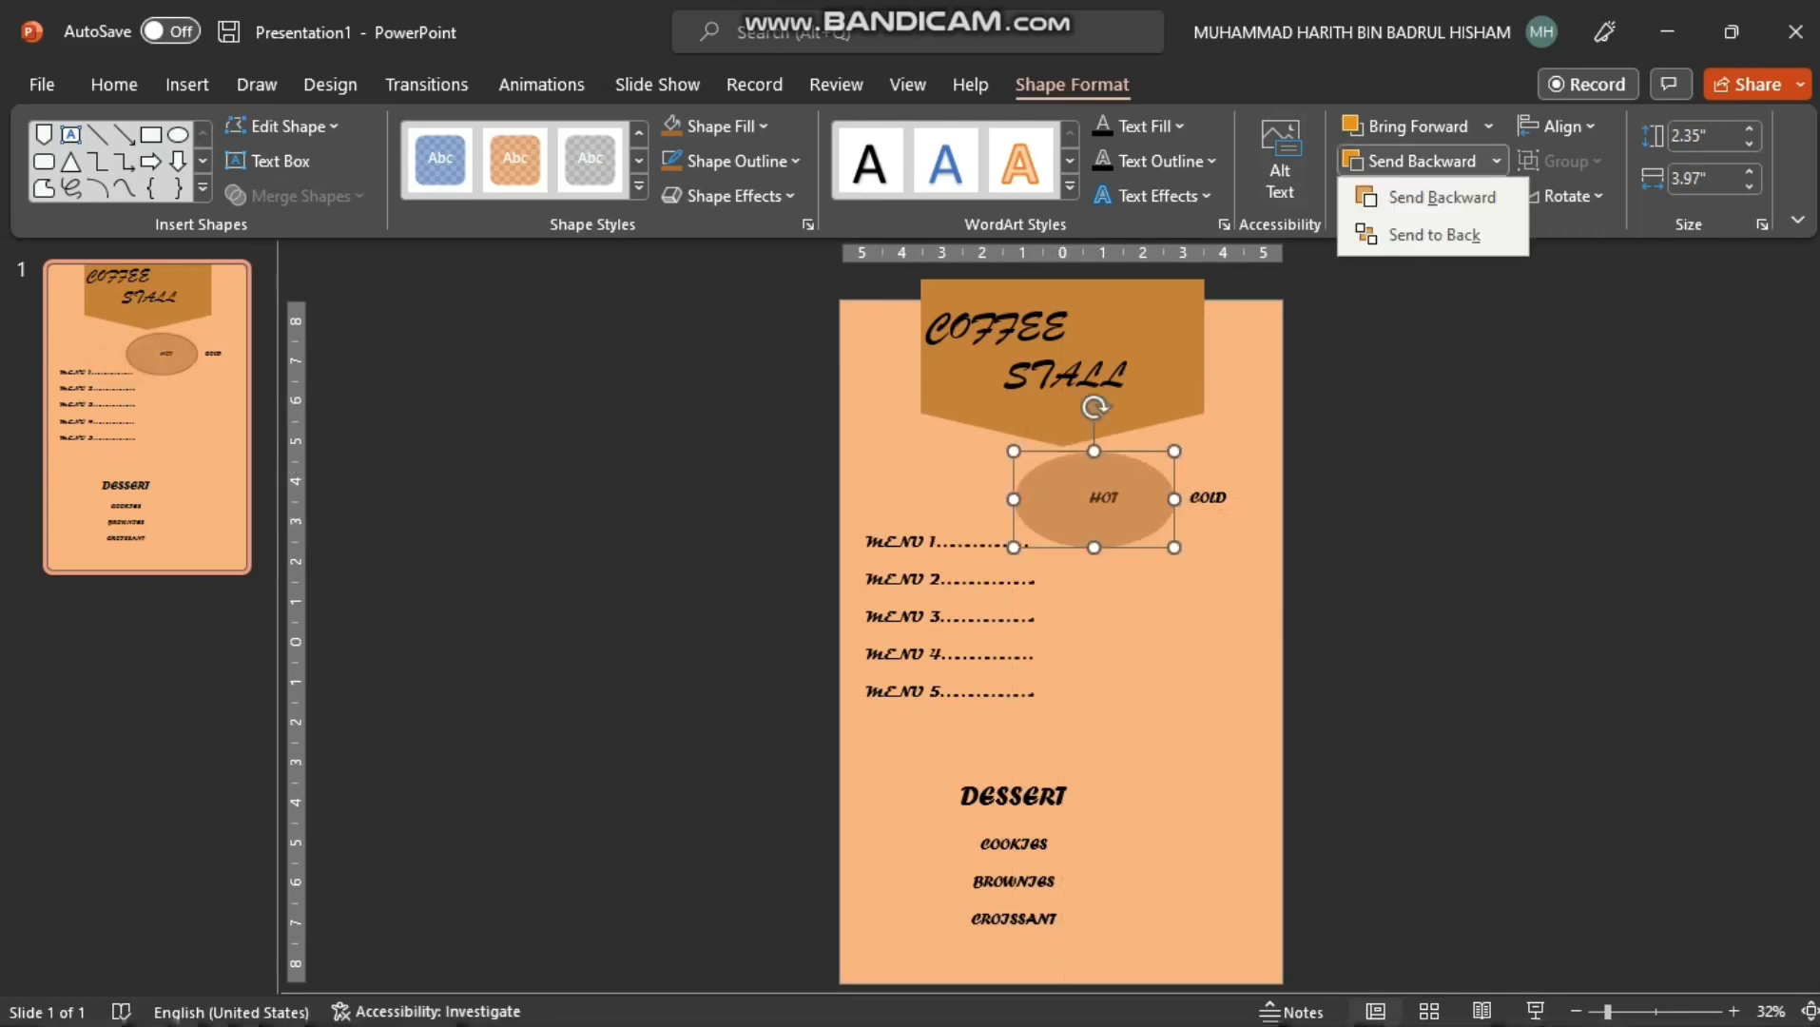
pyautogui.click(1434, 235)
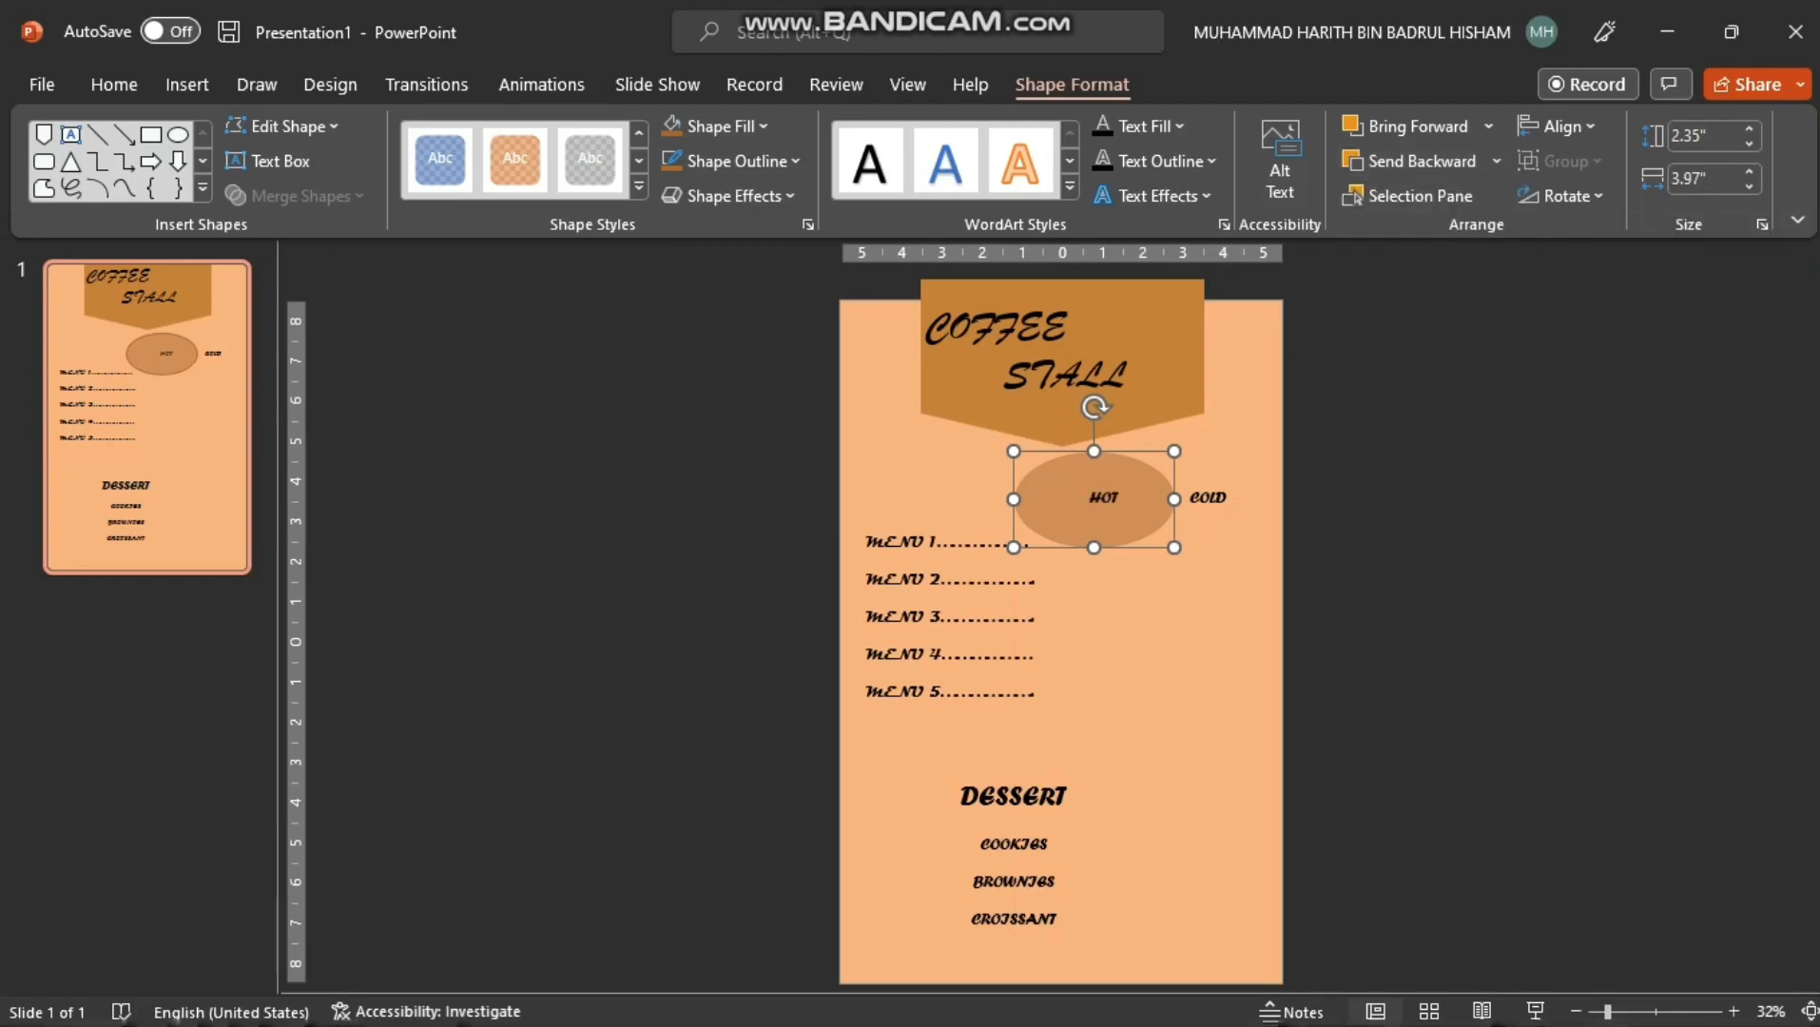
# Shrink the ellipse to about 3.02 × 1.83 inches and shift it toward COLD so it sits between the two headings
pyautogui.moveTo(1014, 451); pyautogui.dragTo(1053, 475)
pyautogui.click(1132, 525)
pyautogui.doubleClick(1139, 498)
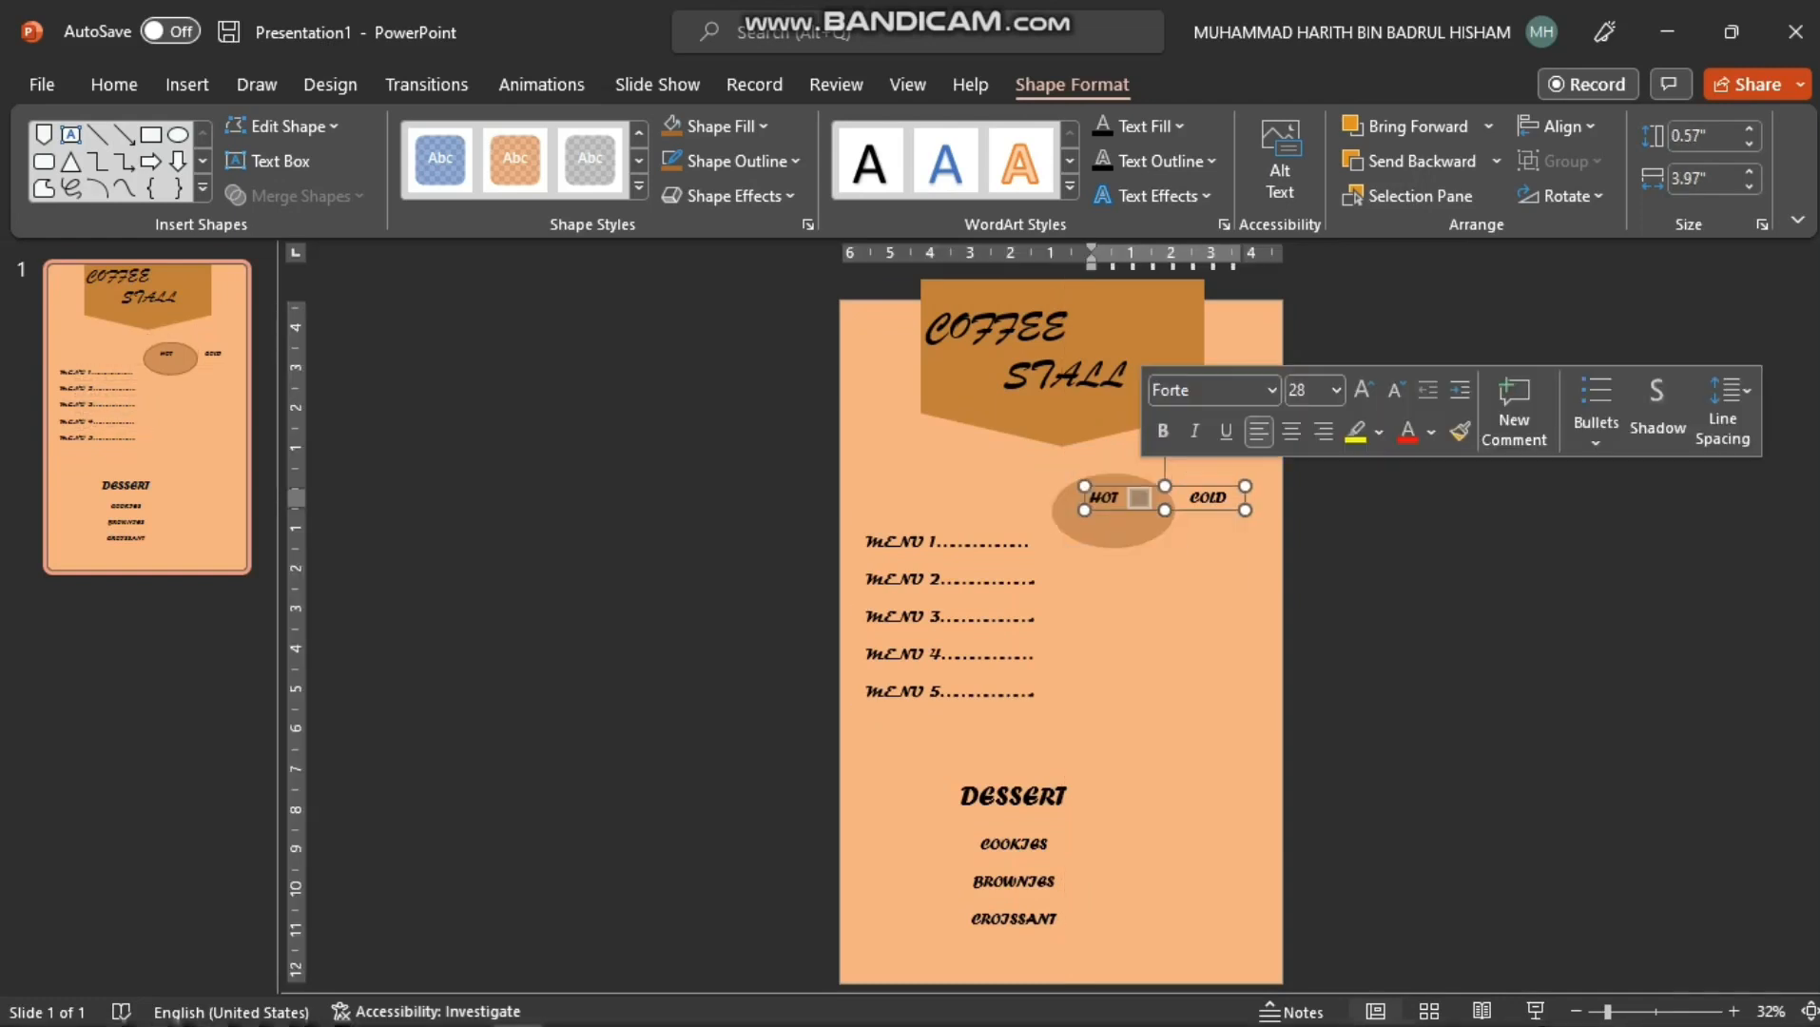
pyautogui.click(1032, 485)
pyautogui.moveTo(1071, 498); pyautogui.dragTo(1101, 483)
pyautogui.click(1022, 480)
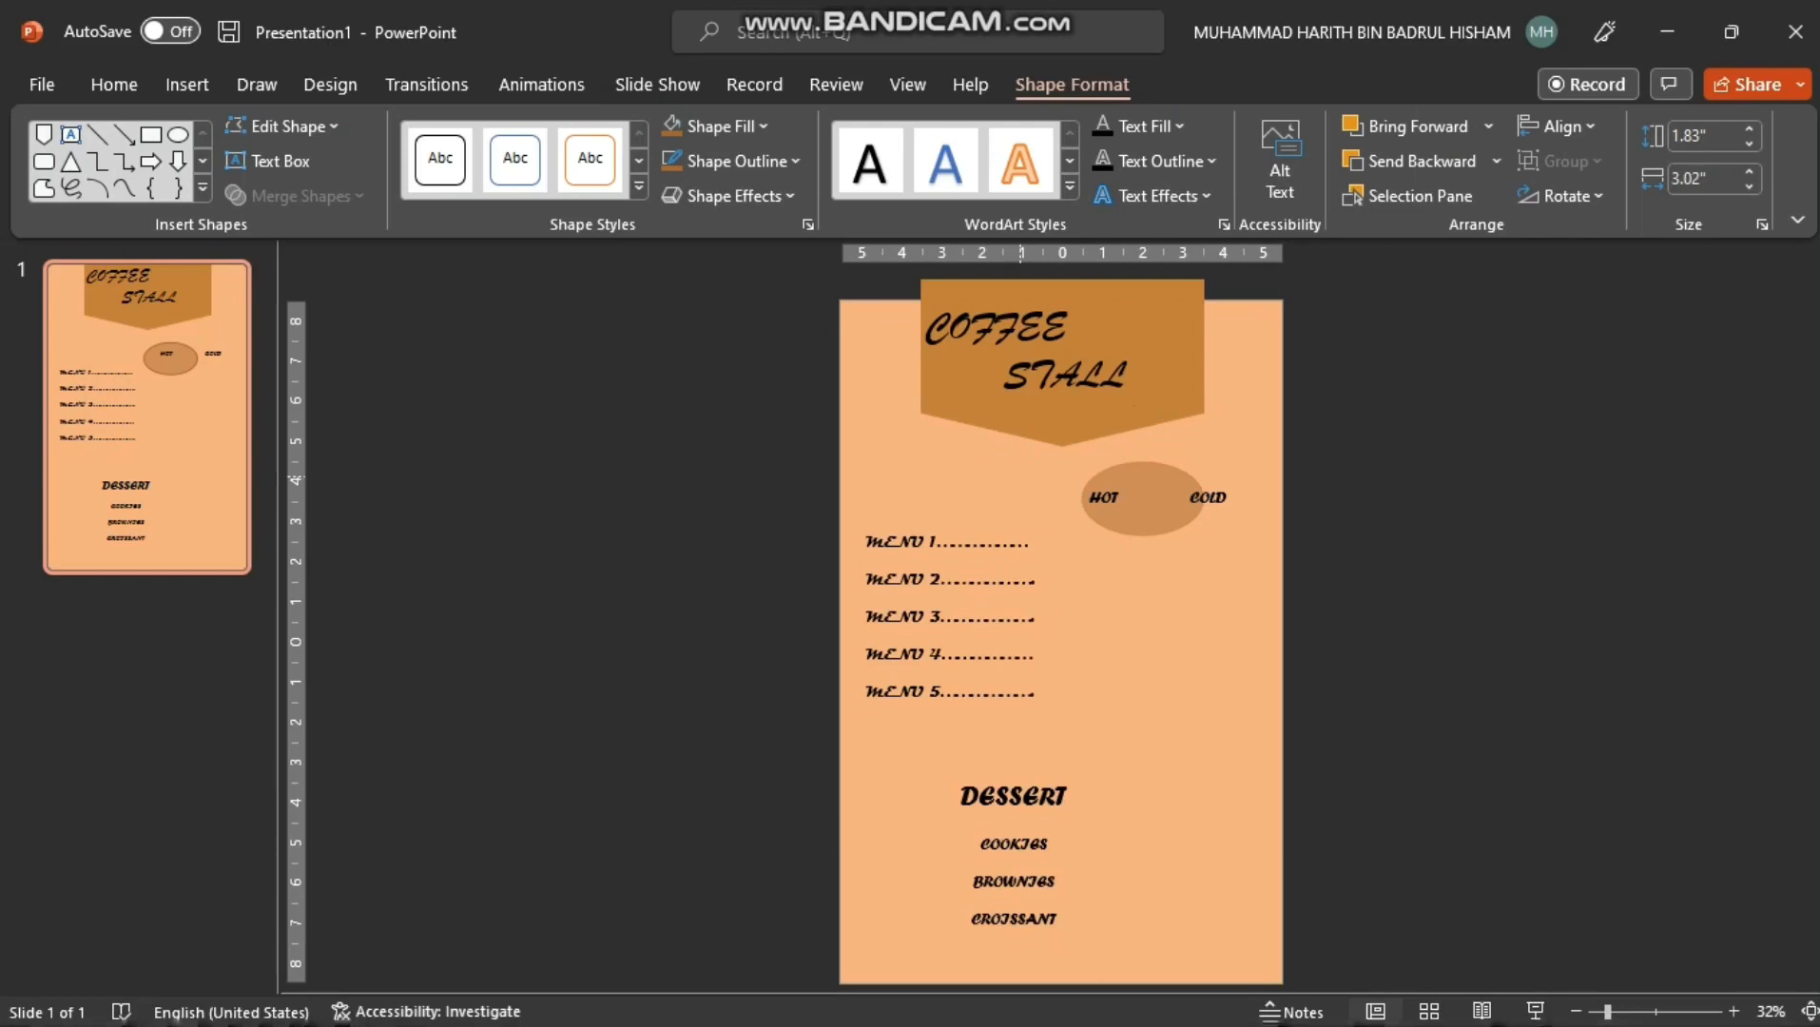
# Duplicate the brown ellipse three times, placing copies at the slide's left edge beside MENU 2, in the lower-left corner and just above DESSERT
pyautogui.click(1118, 469)
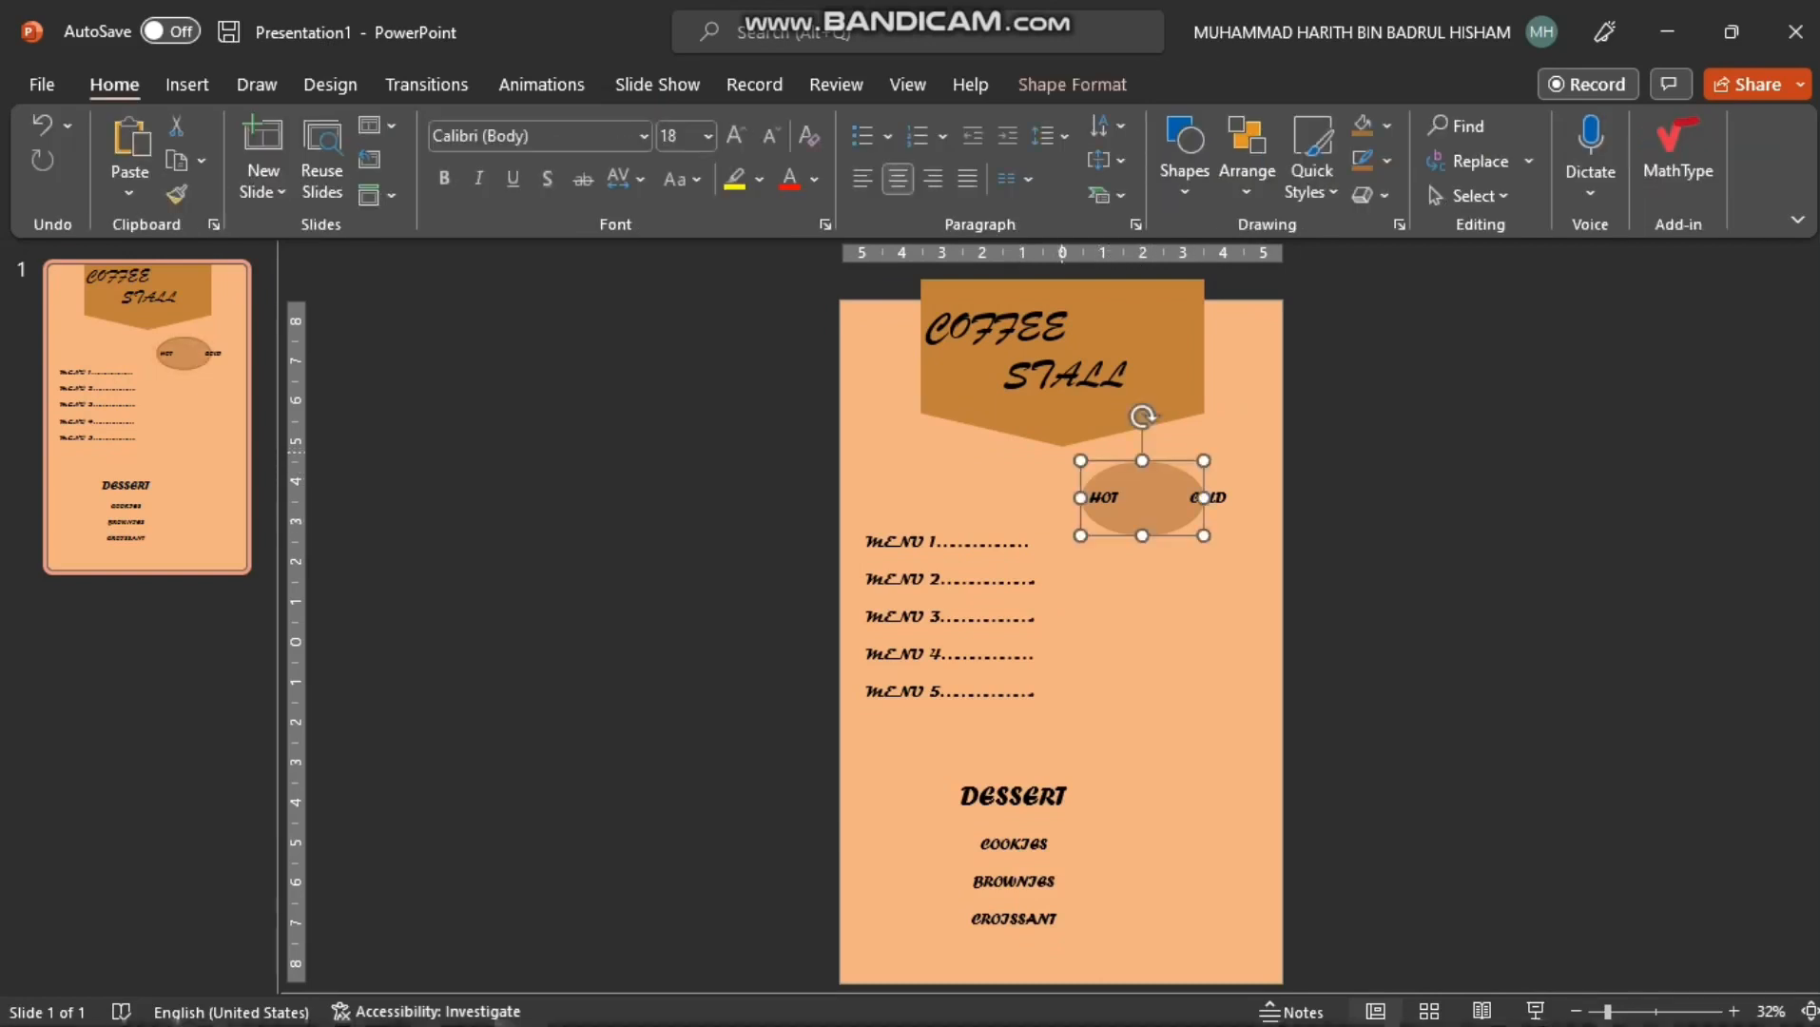
pyautogui.hotkey('ctrl', 'd')
pyautogui.moveTo(1142, 505); pyautogui.dragTo(1054, 369)
pyautogui.click(1142, 505)
pyautogui.click(866, 601)
pyautogui.hotkey('ctrl', 'd')
pyautogui.hotkey('ctrl', 'd')
pyautogui.moveTo(1053, 740); pyautogui.dragTo(1025, 738)
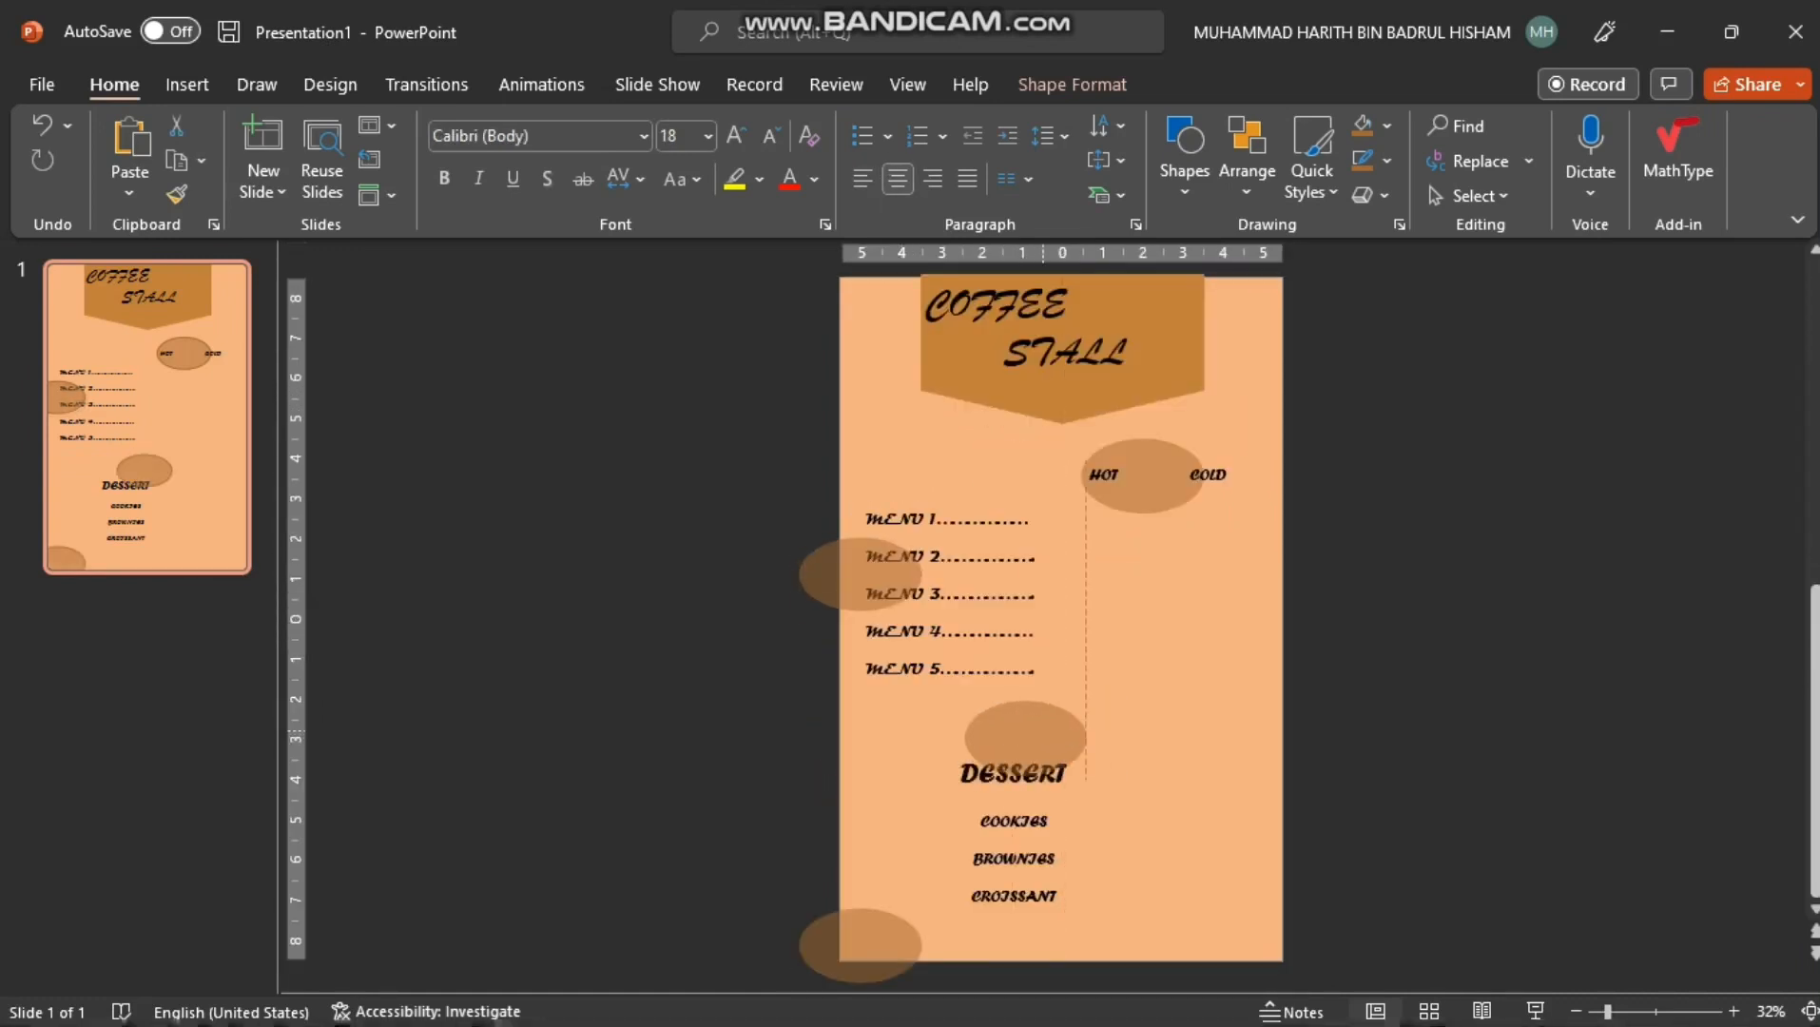
# Send the three duplicated ellipses to the back, behind the menu and dessert text
pyautogui.click(1248, 174)
pyautogui.click(1313, 309)
pyautogui.click(859, 576)
pyautogui.click(1248, 173)
pyautogui.click(1313, 309)
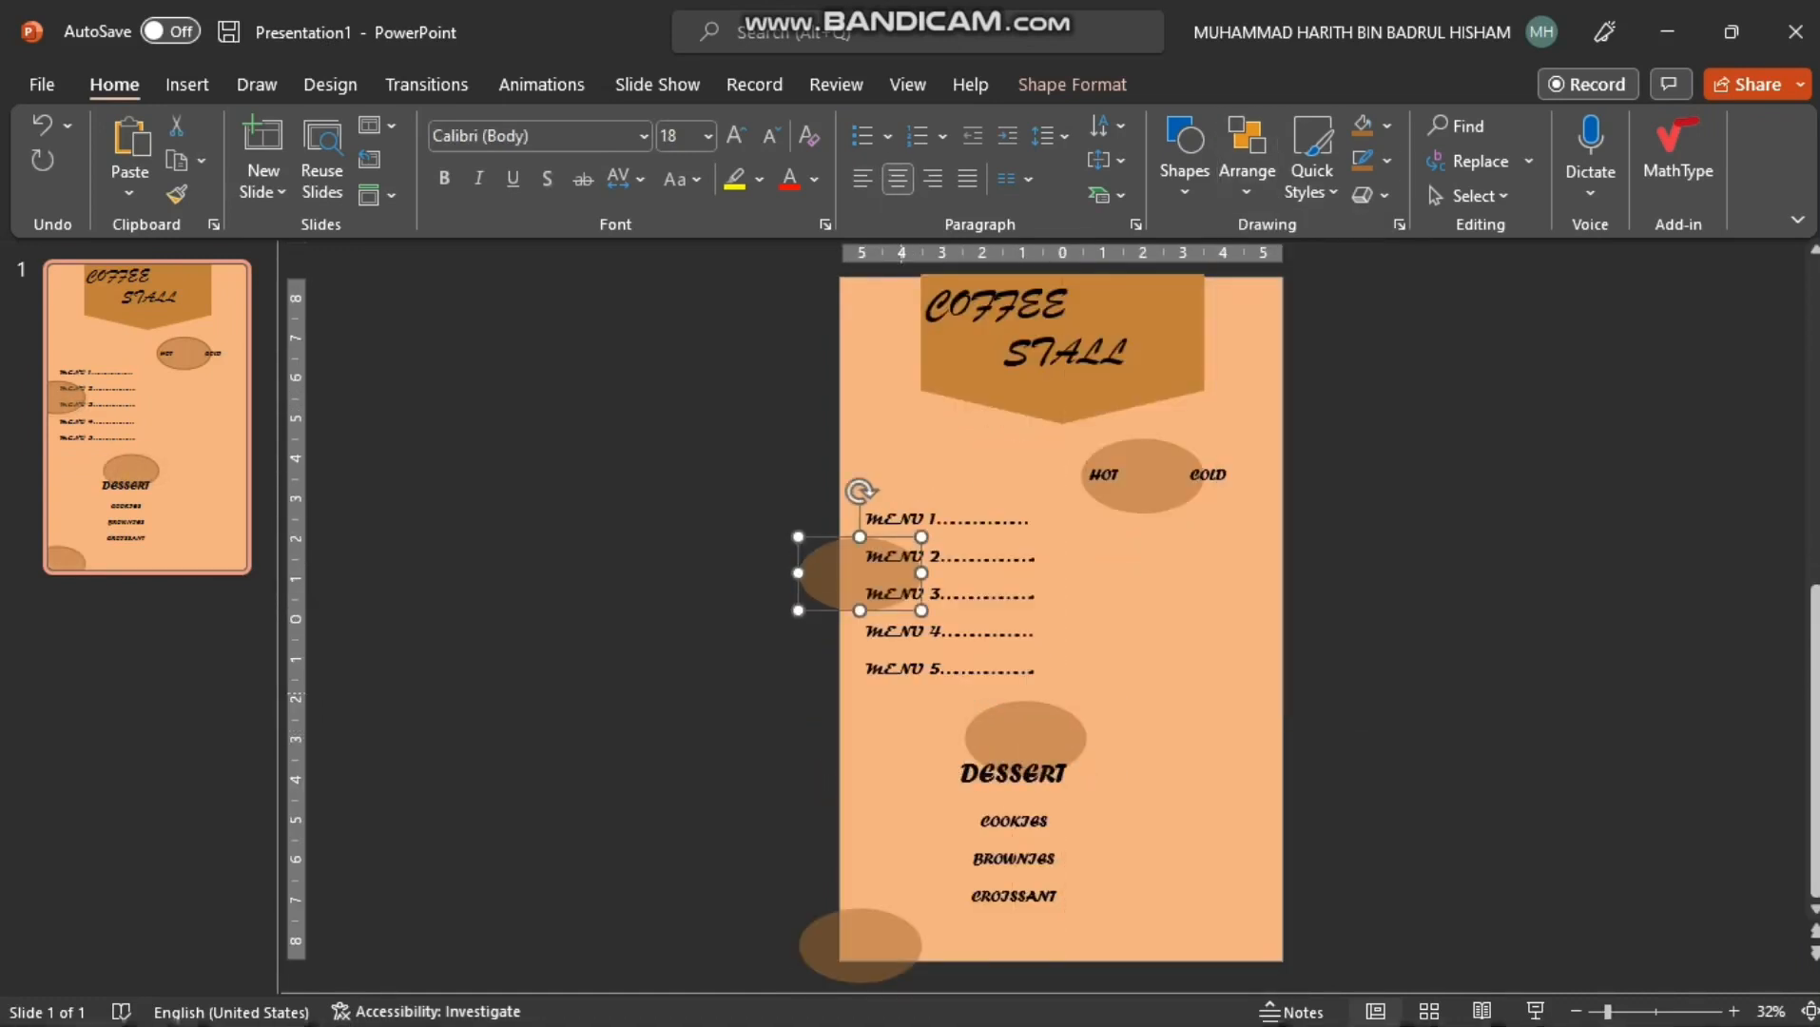
pyautogui.click(859, 945)
pyautogui.click(1247, 173)
pyautogui.click(1314, 309)
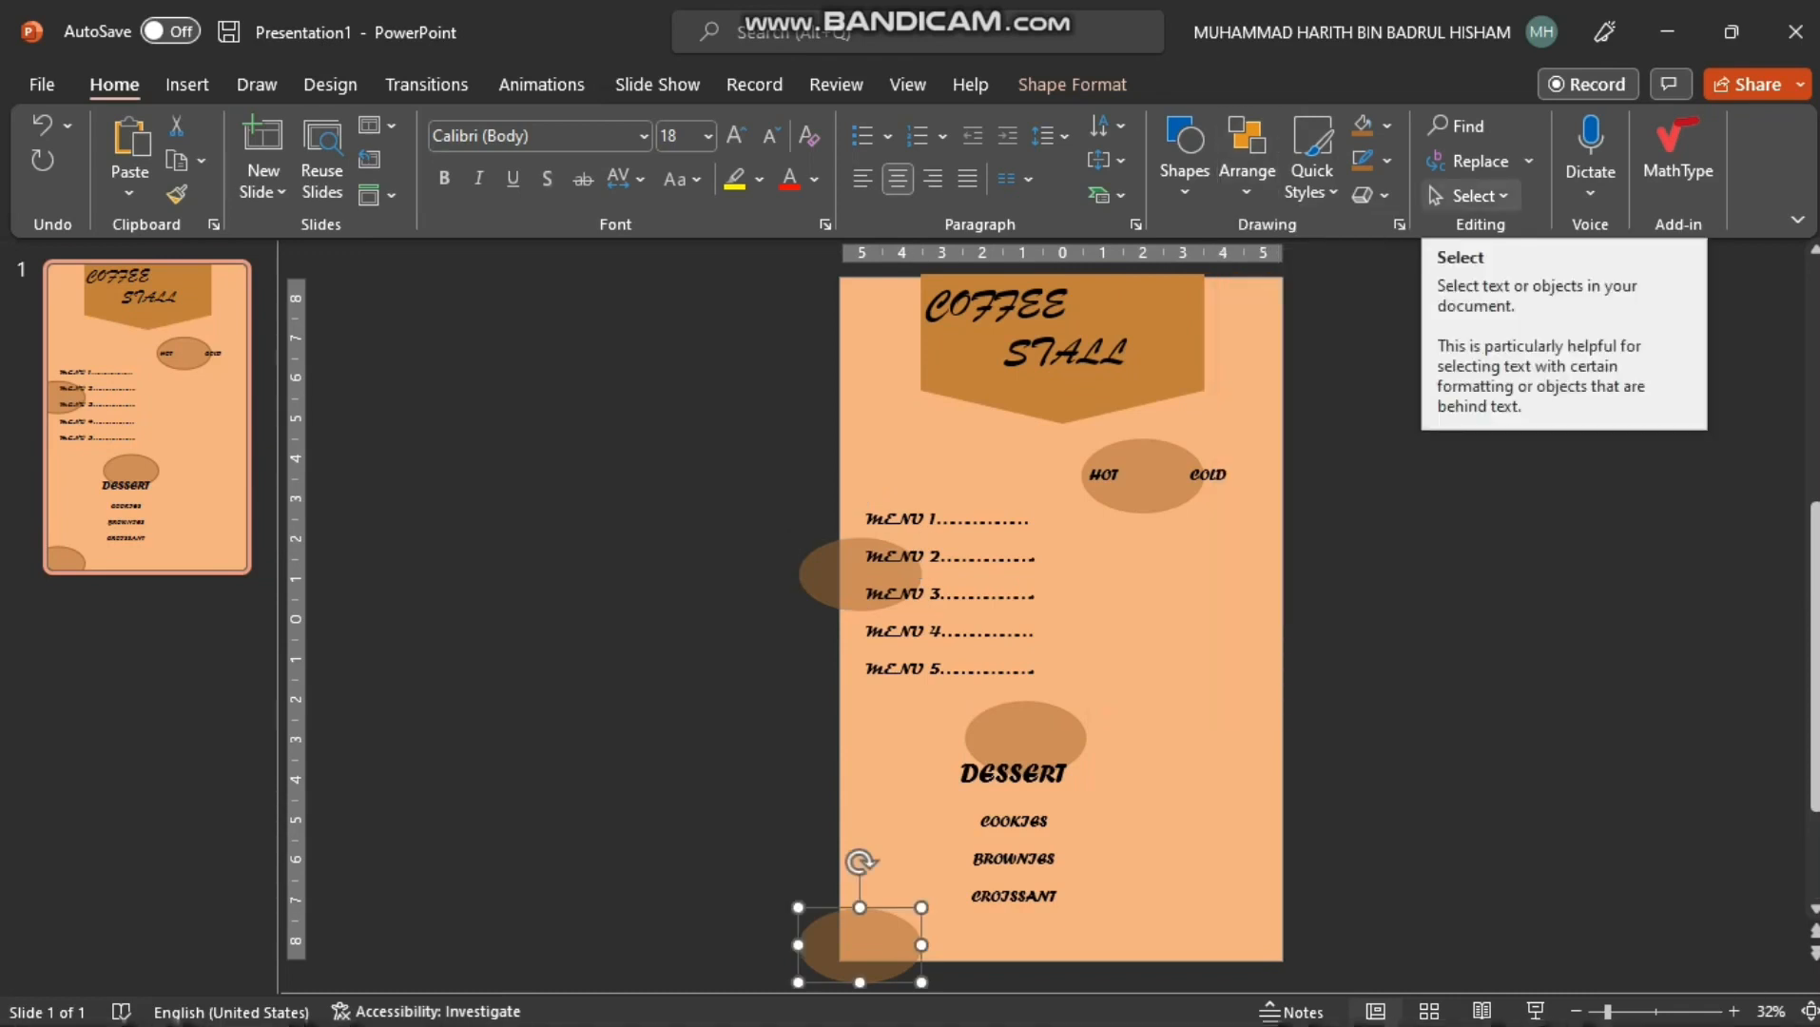
# Switch to Chrome and copy the iStock frappe mug illustration from the "frappe drink drawing" results
pyautogui.moveTo(716, 1008)
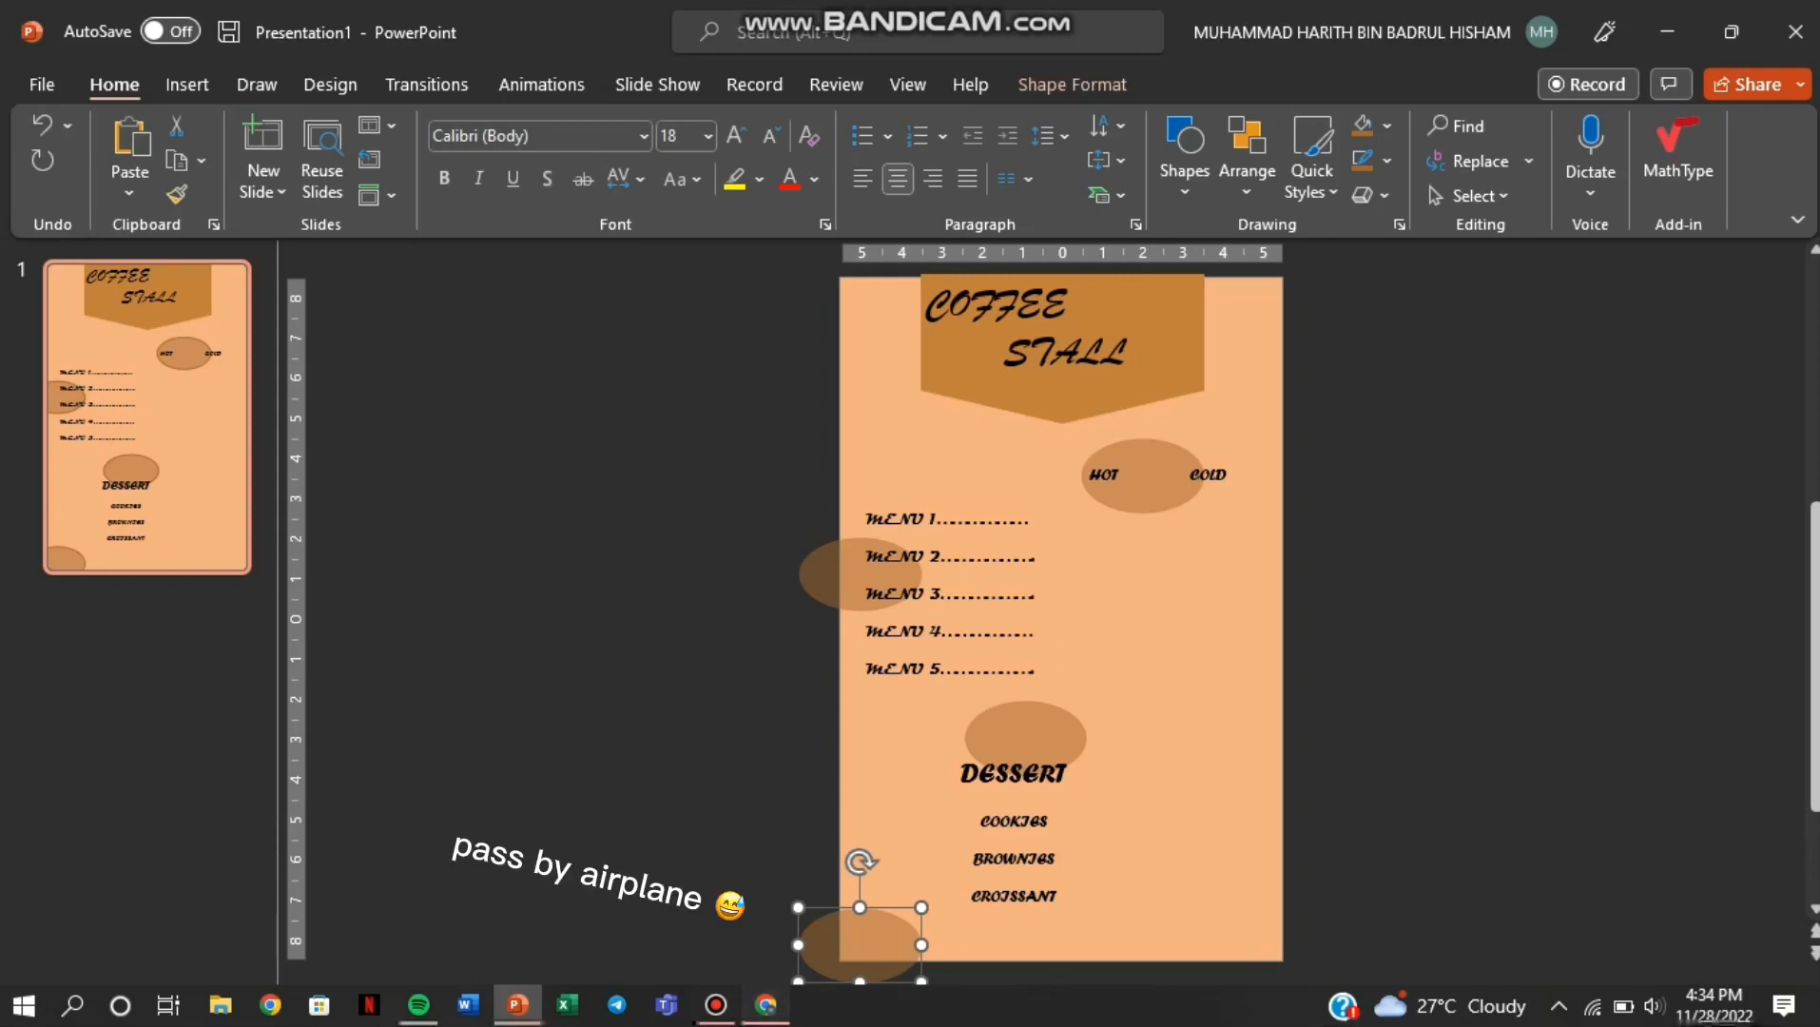
pyautogui.click(765, 1006)
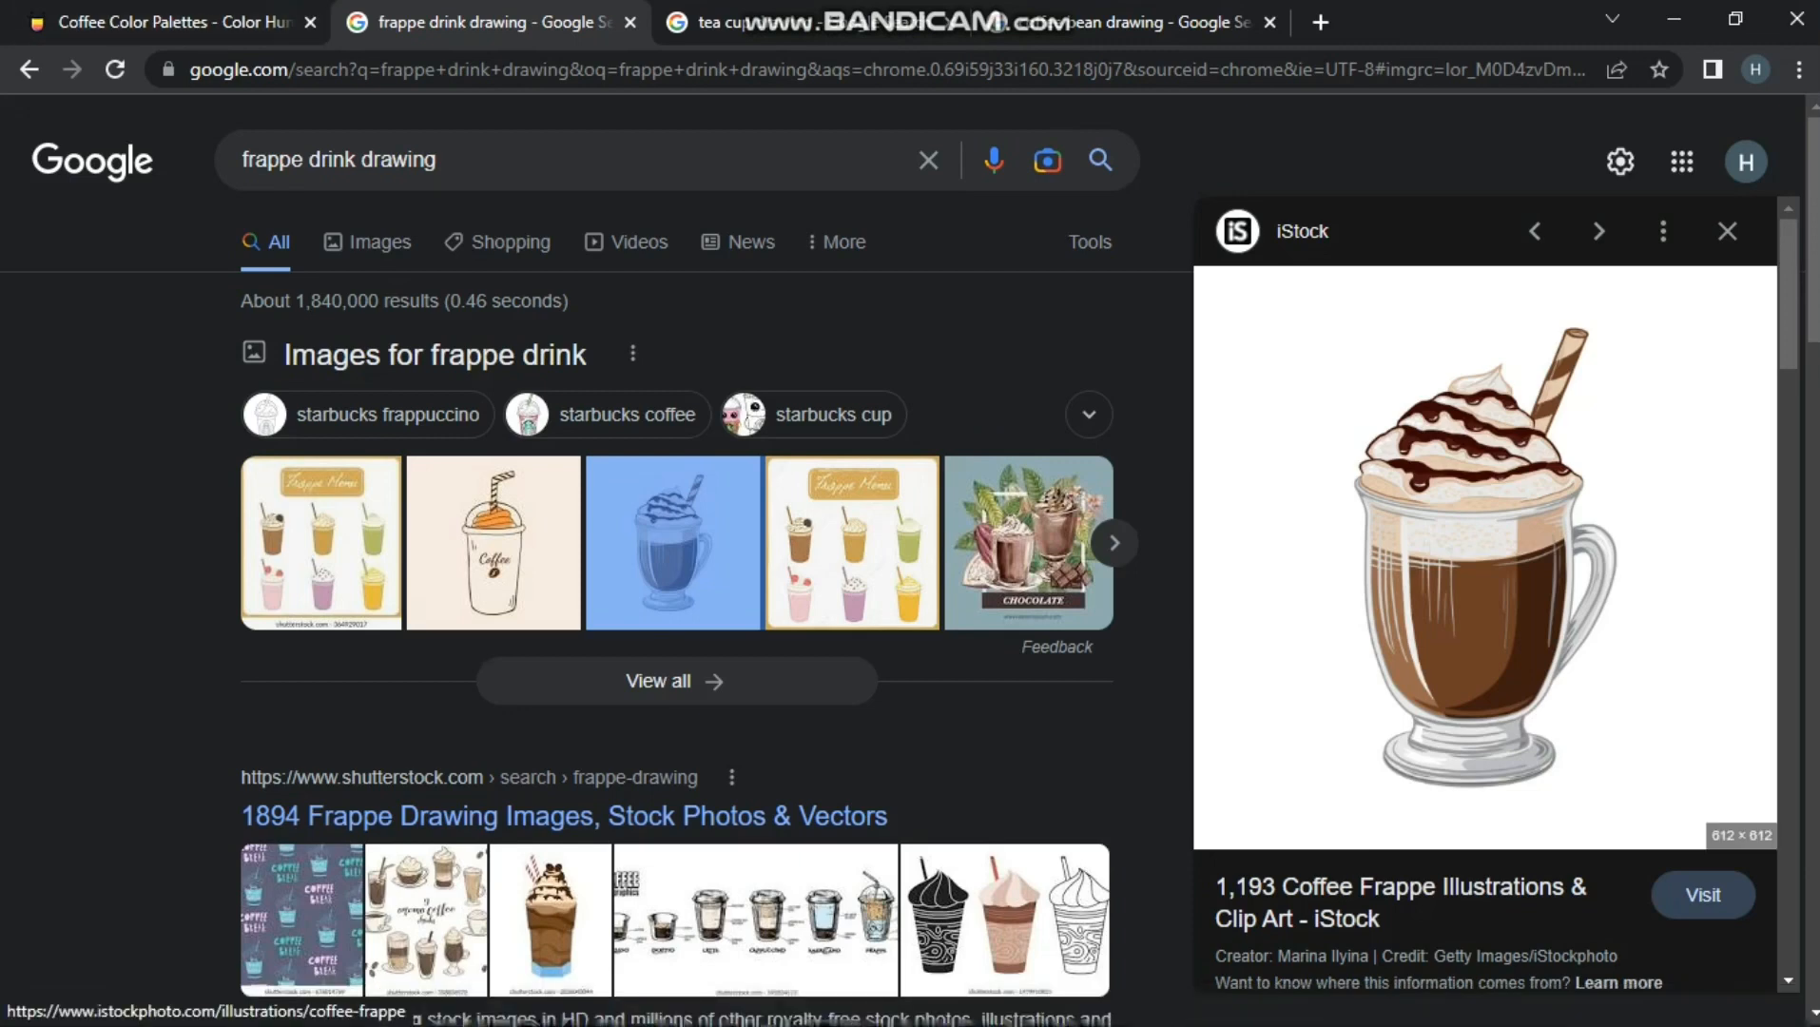
pyautogui.rightClick(1462, 489)
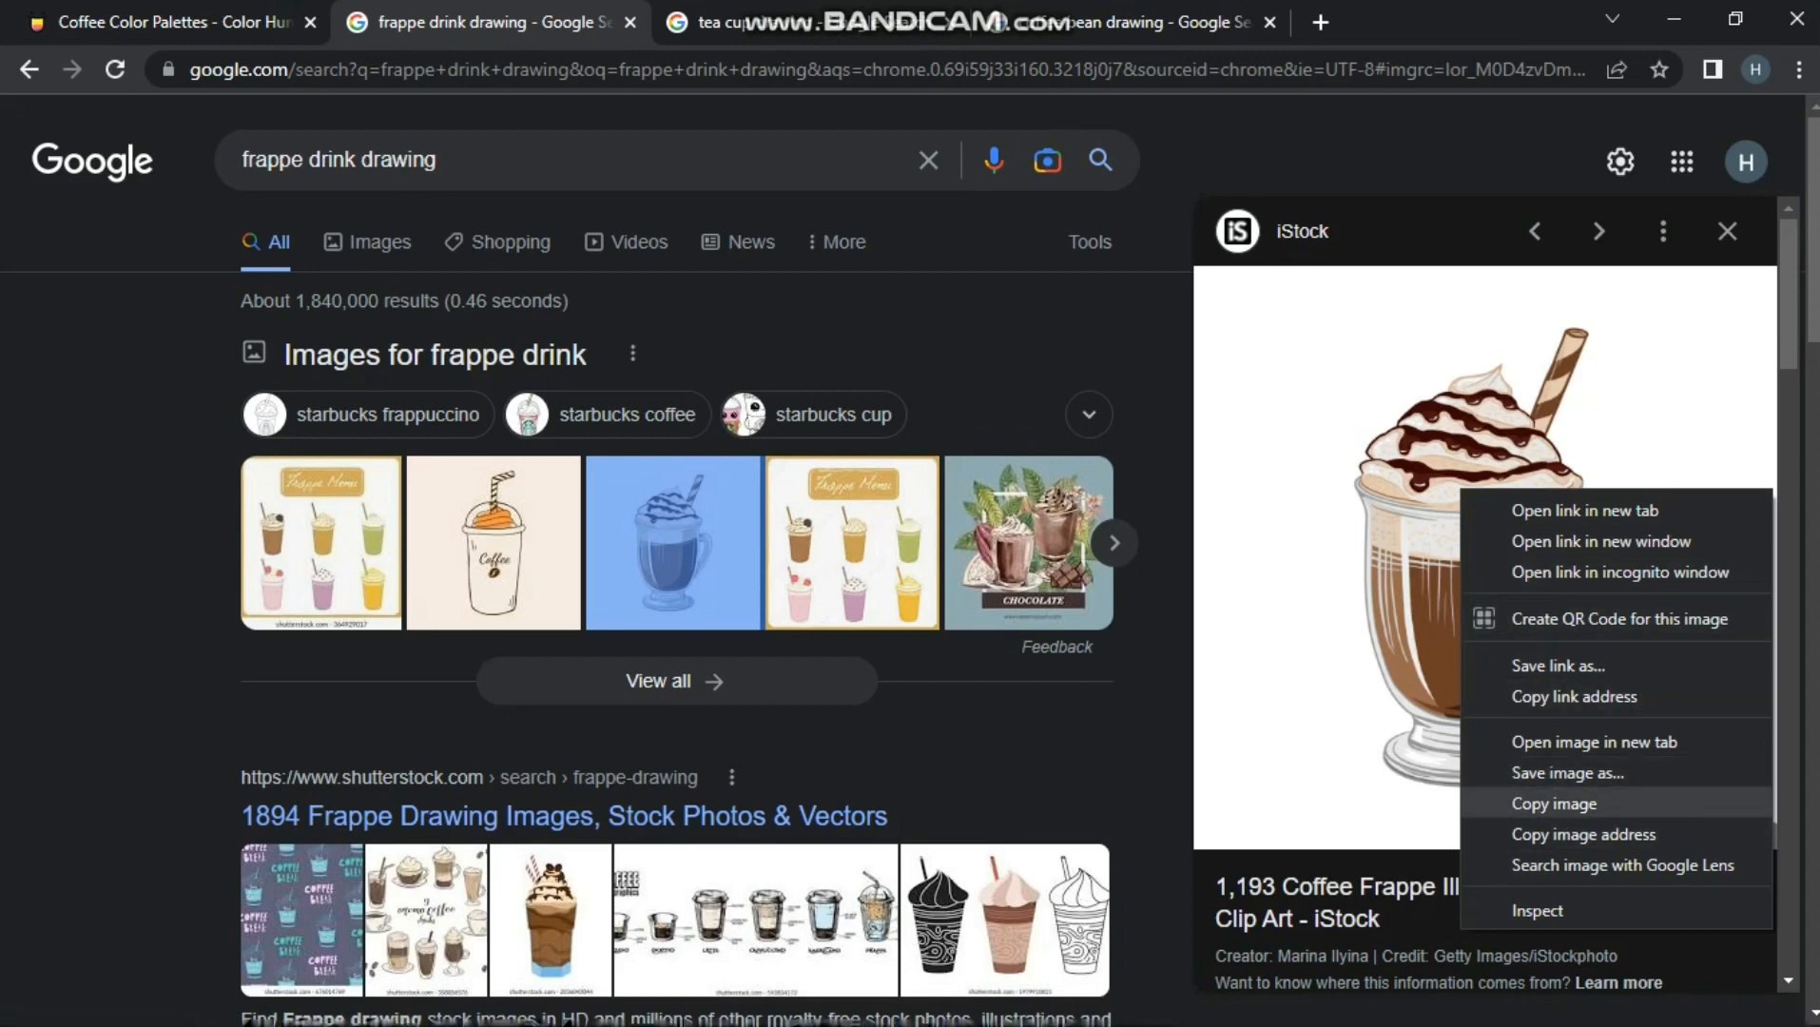
pyautogui.click(1554, 804)
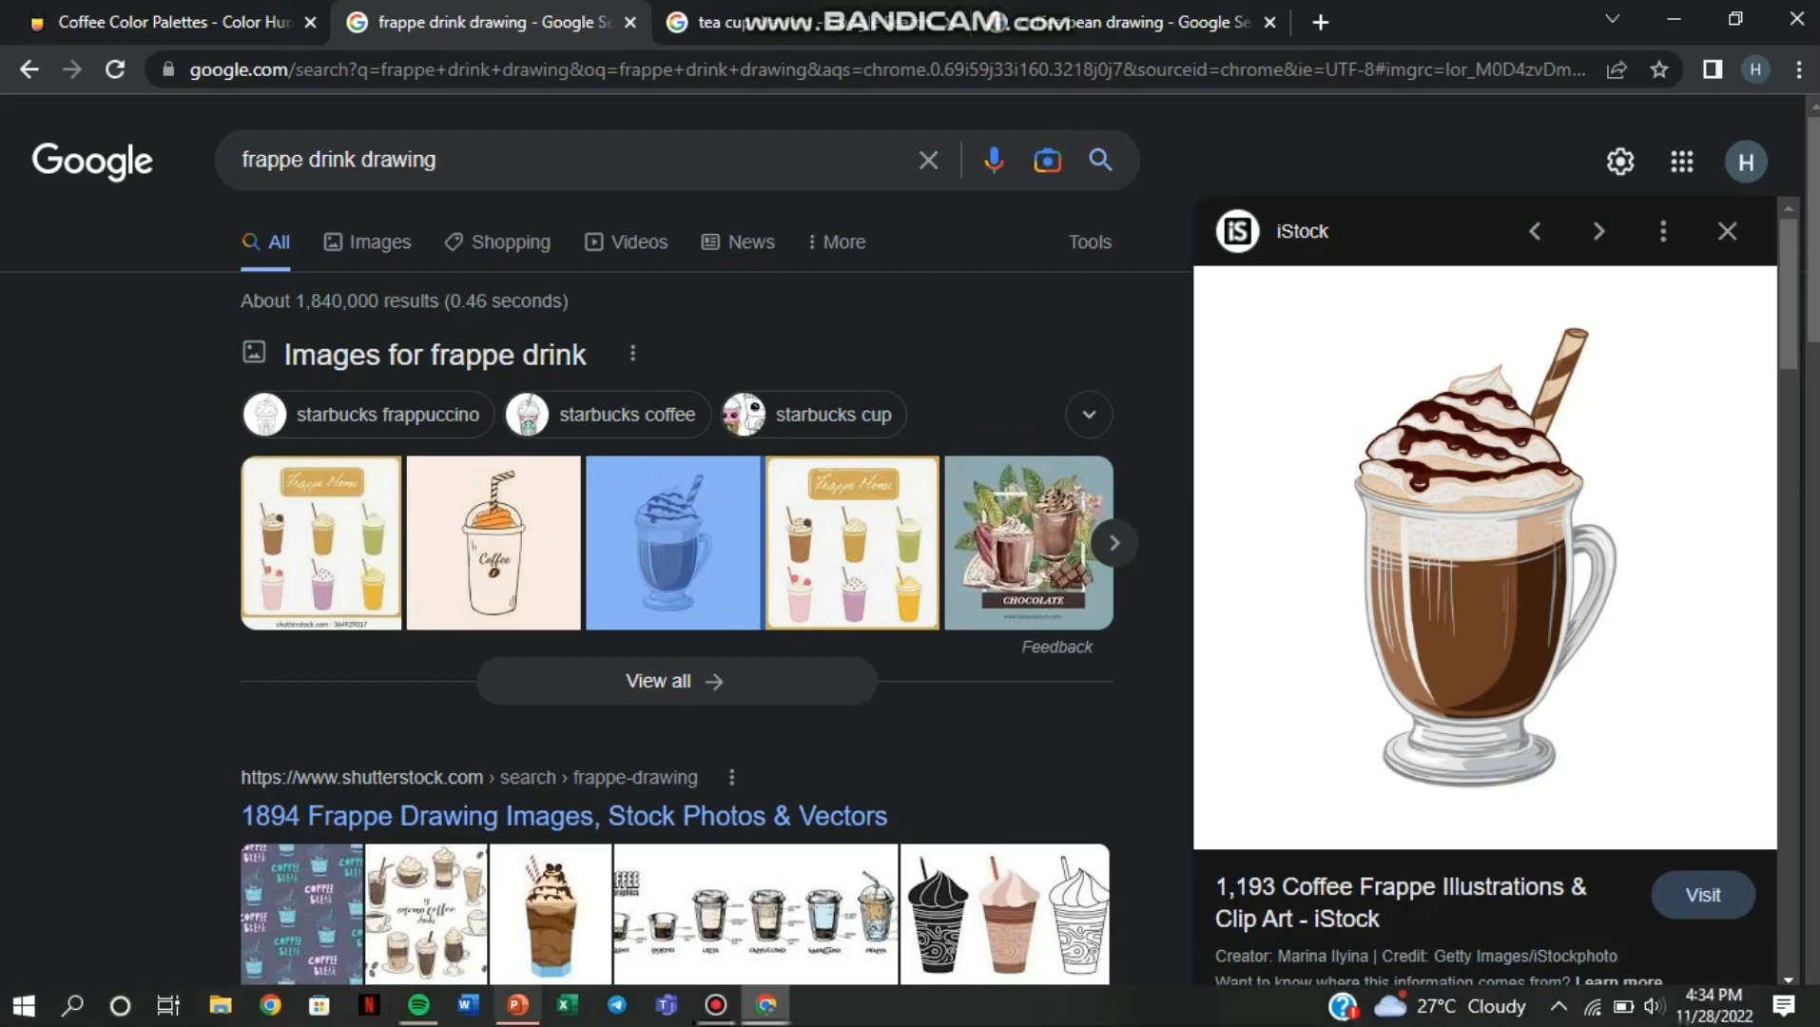
# Switch back to PowerPoint, paste the frappe illustration as a picture and move it to the slide's lower-right area beside the dessert list
pyautogui.click(516, 1005)
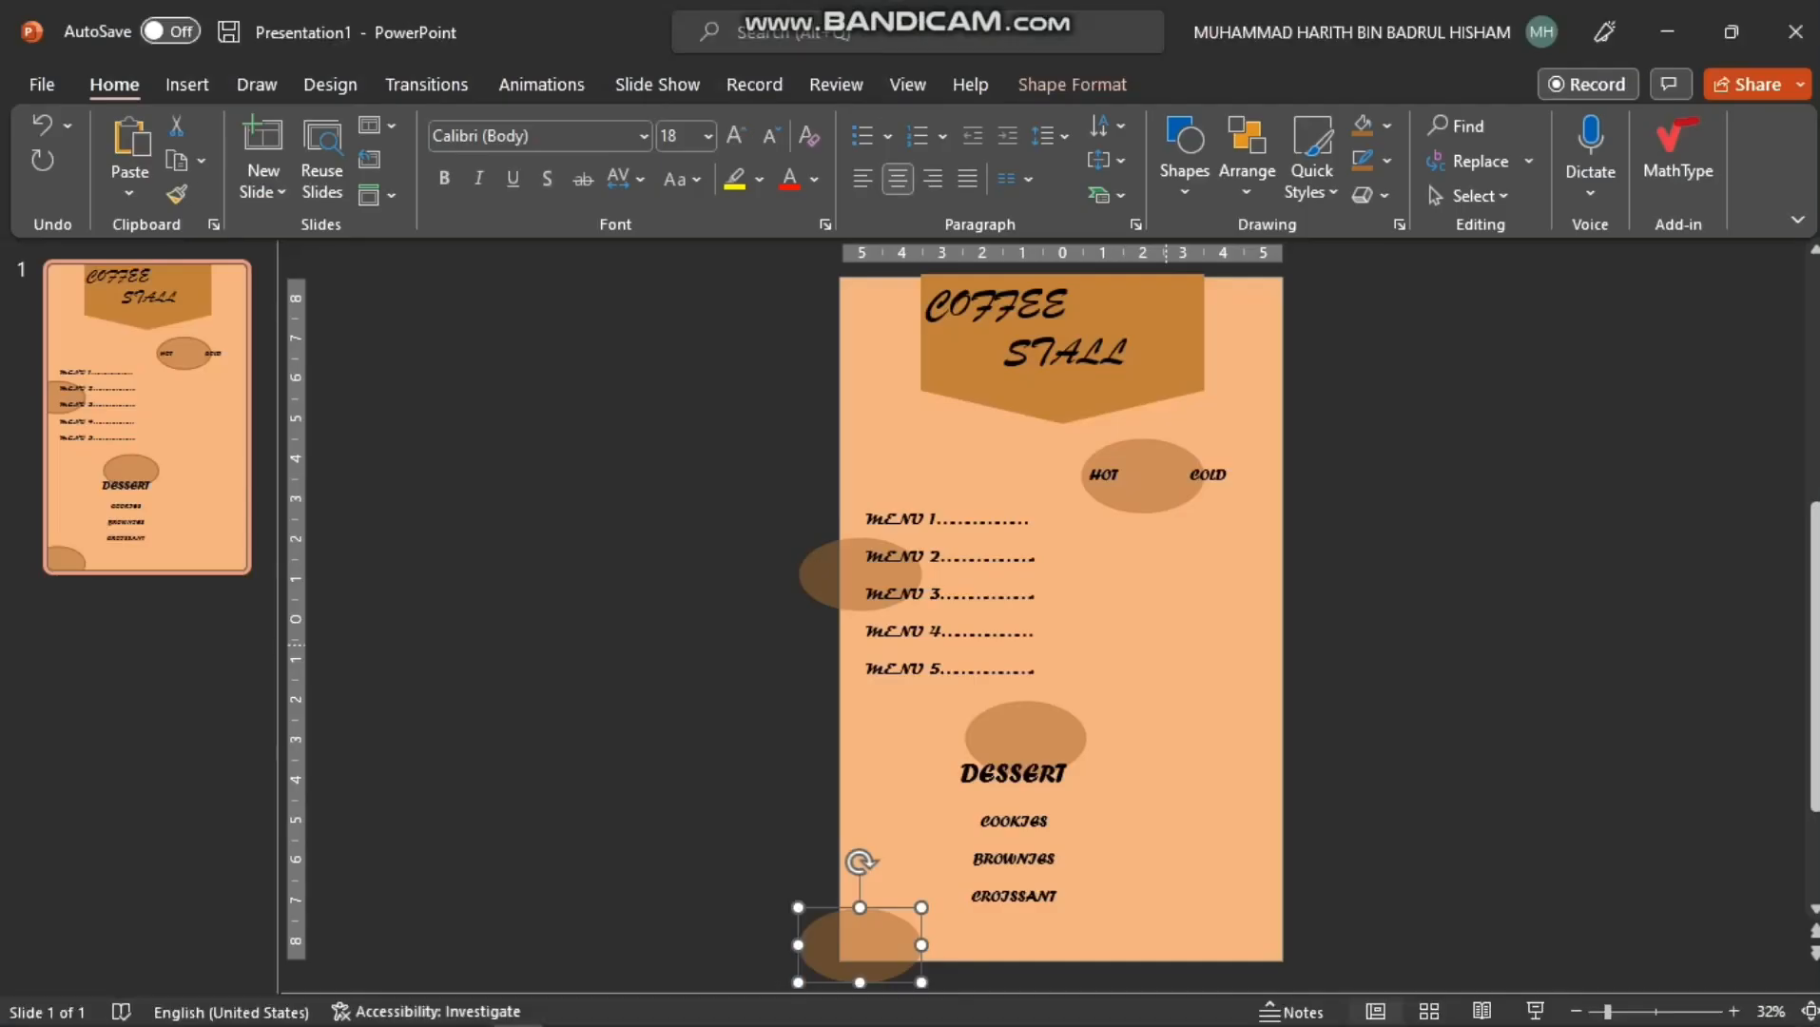
pyautogui.click(1176, 648)
pyautogui.click(1193, 747)
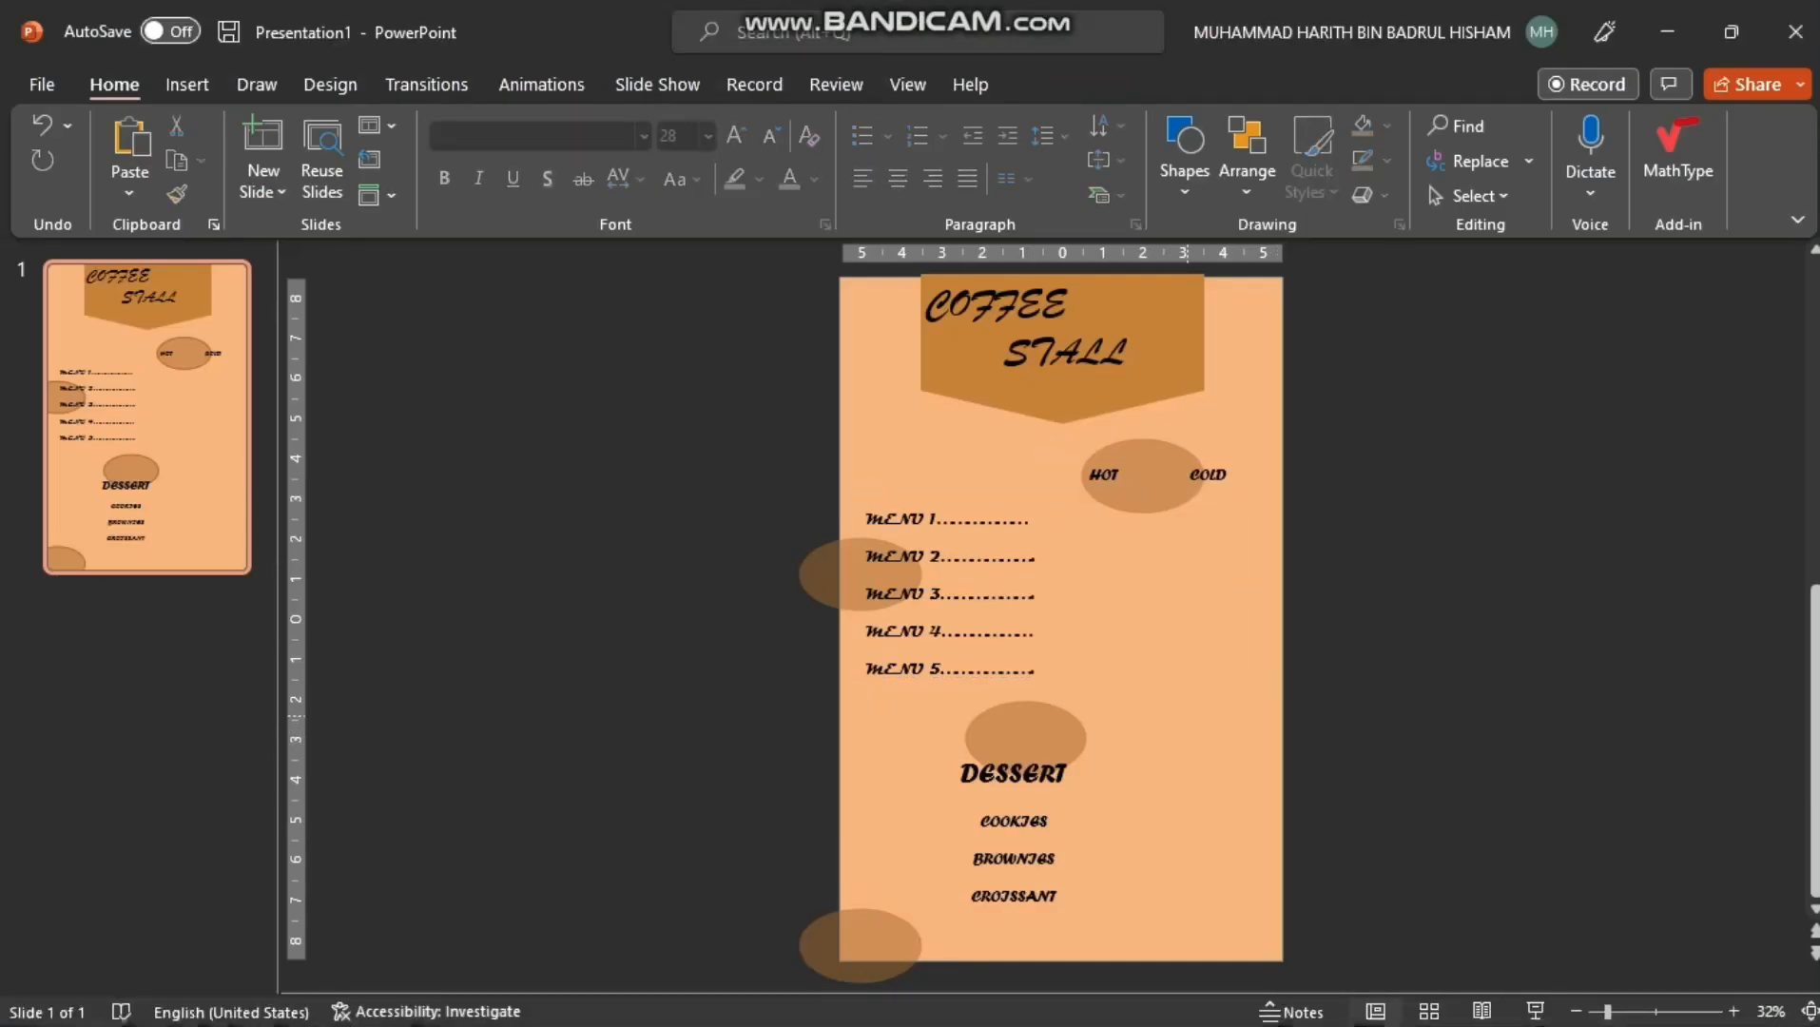
pyautogui.hotkey('ctrl', 'z')
pyautogui.rightClick(1201, 749)
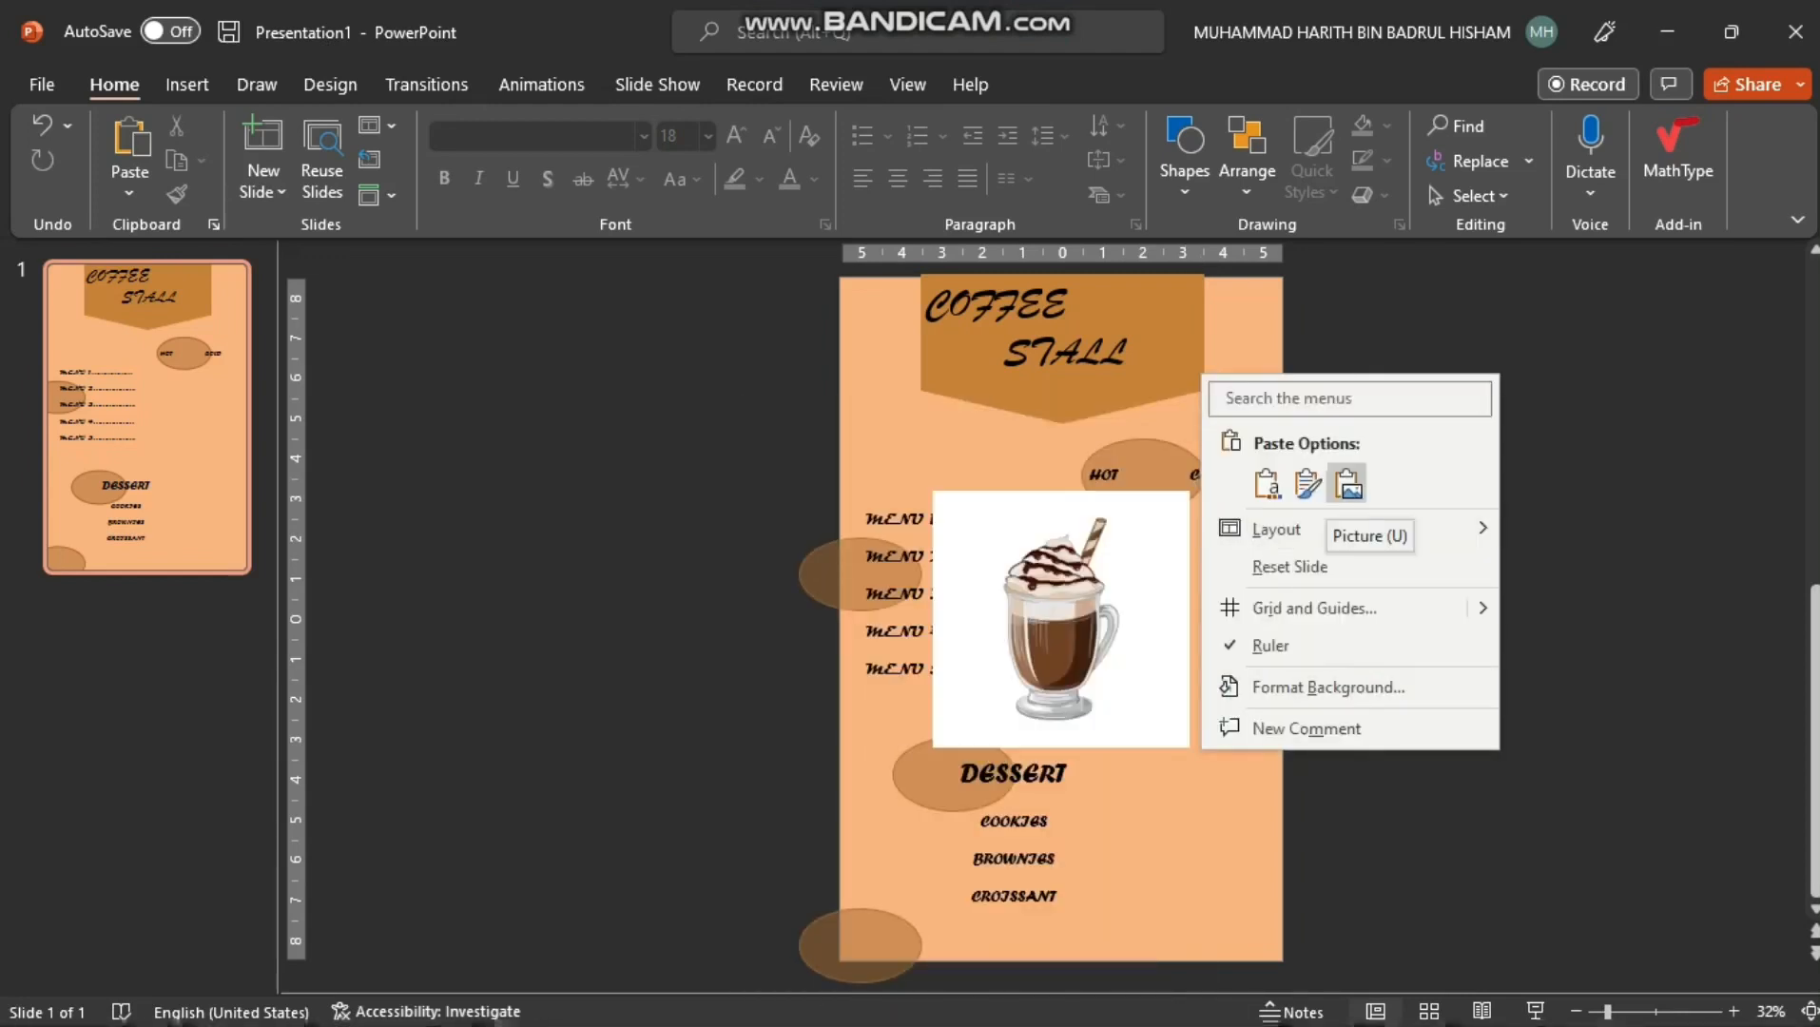
pyautogui.click(1348, 483)
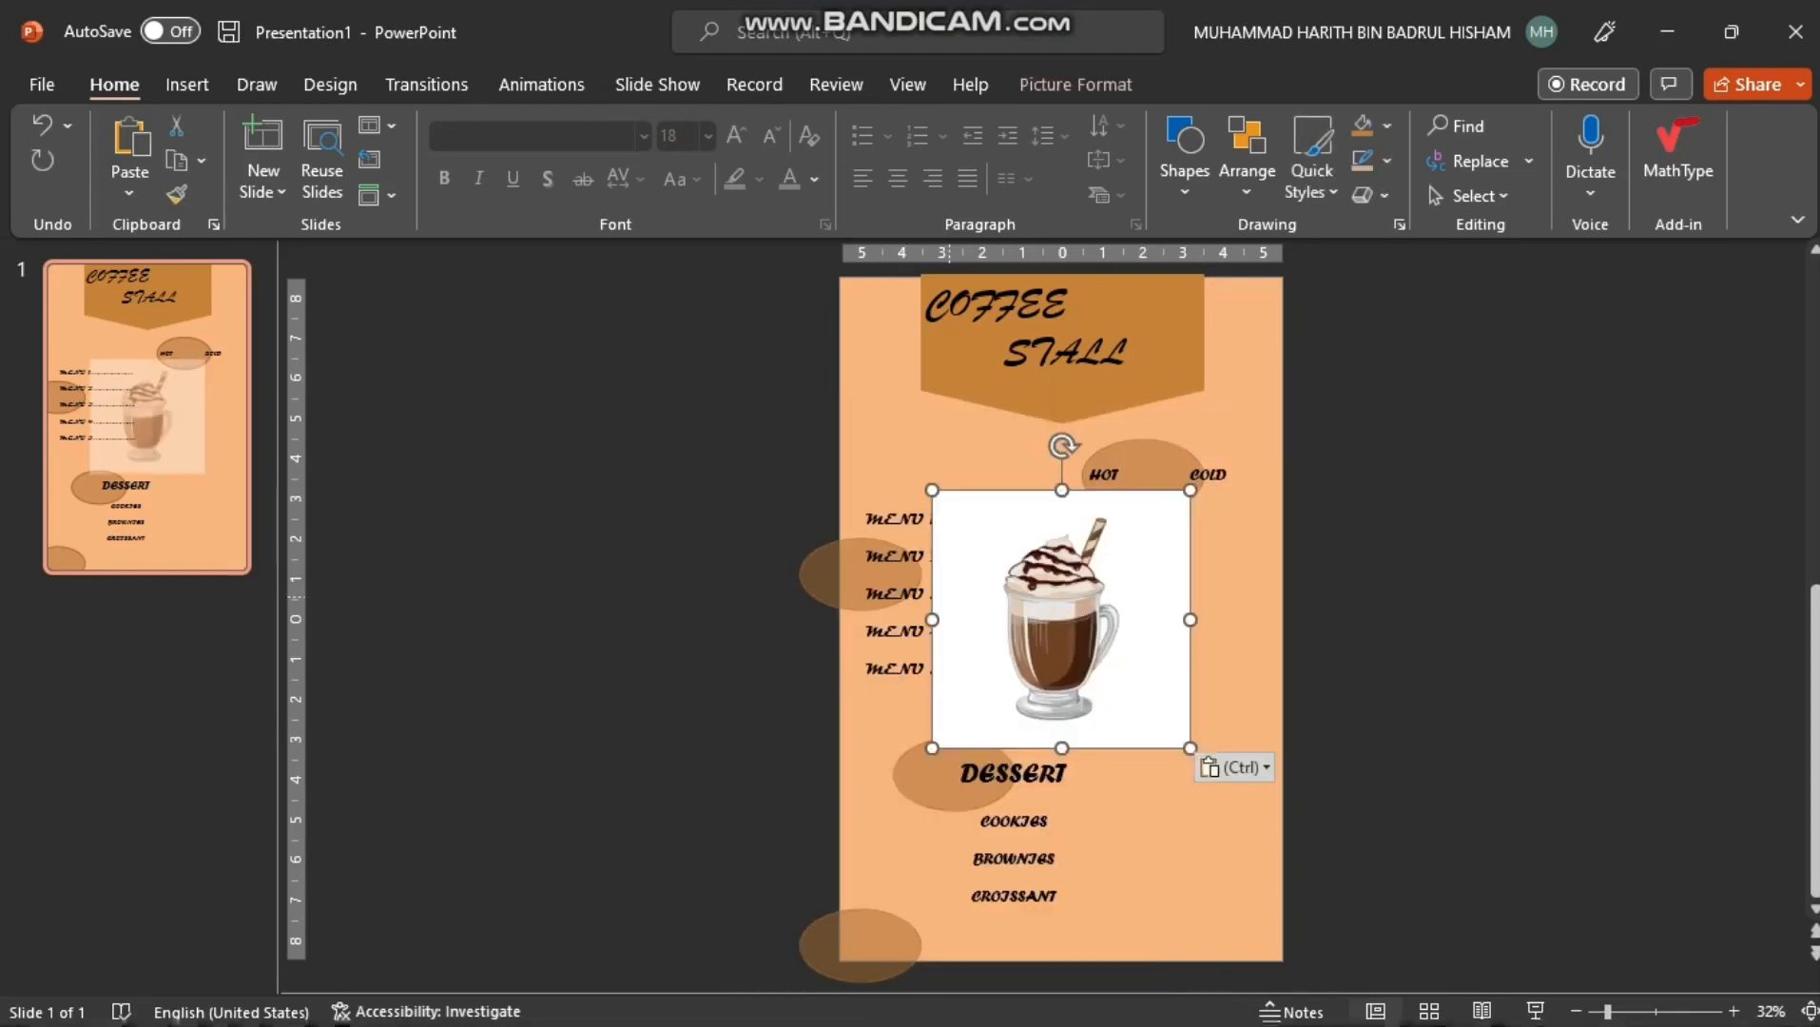
pyautogui.moveTo(1062, 619); pyautogui.dragTo(1165, 809)
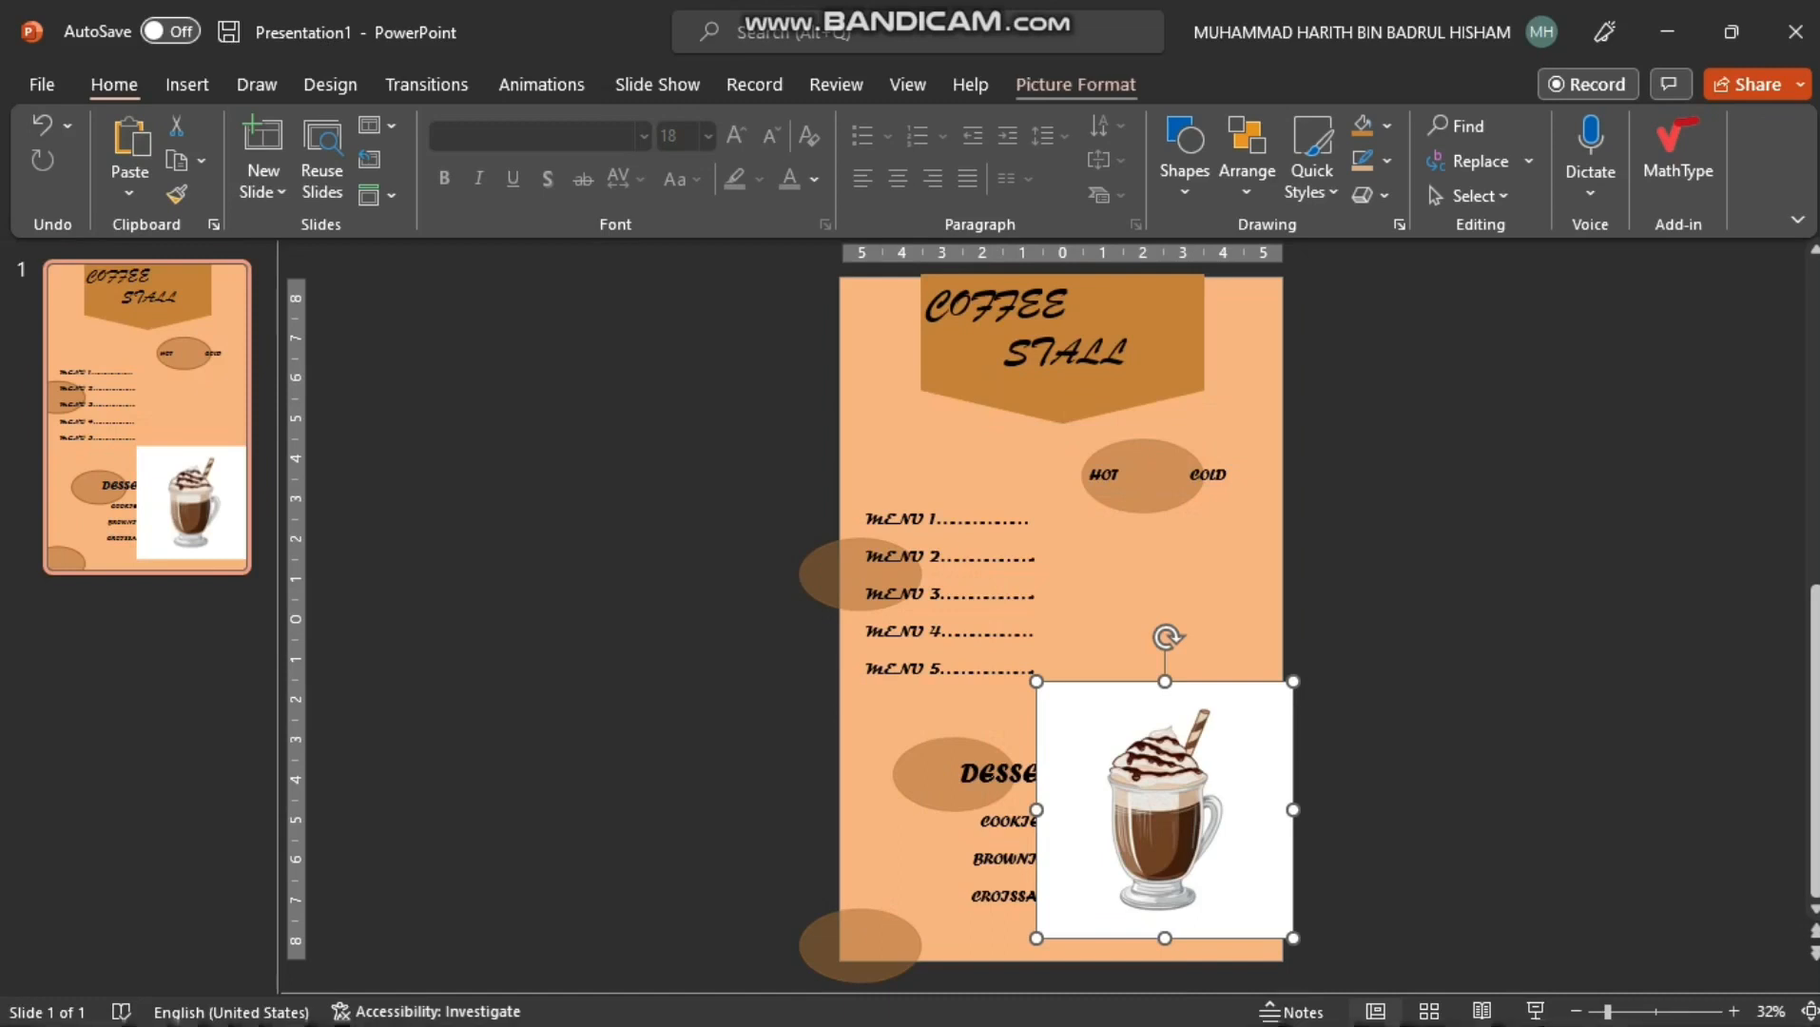
# Remove the frappe picture's white background, then shrink it to about 6.2 × 5.38 inches near the slide's right edge
pyautogui.click(1076, 84)
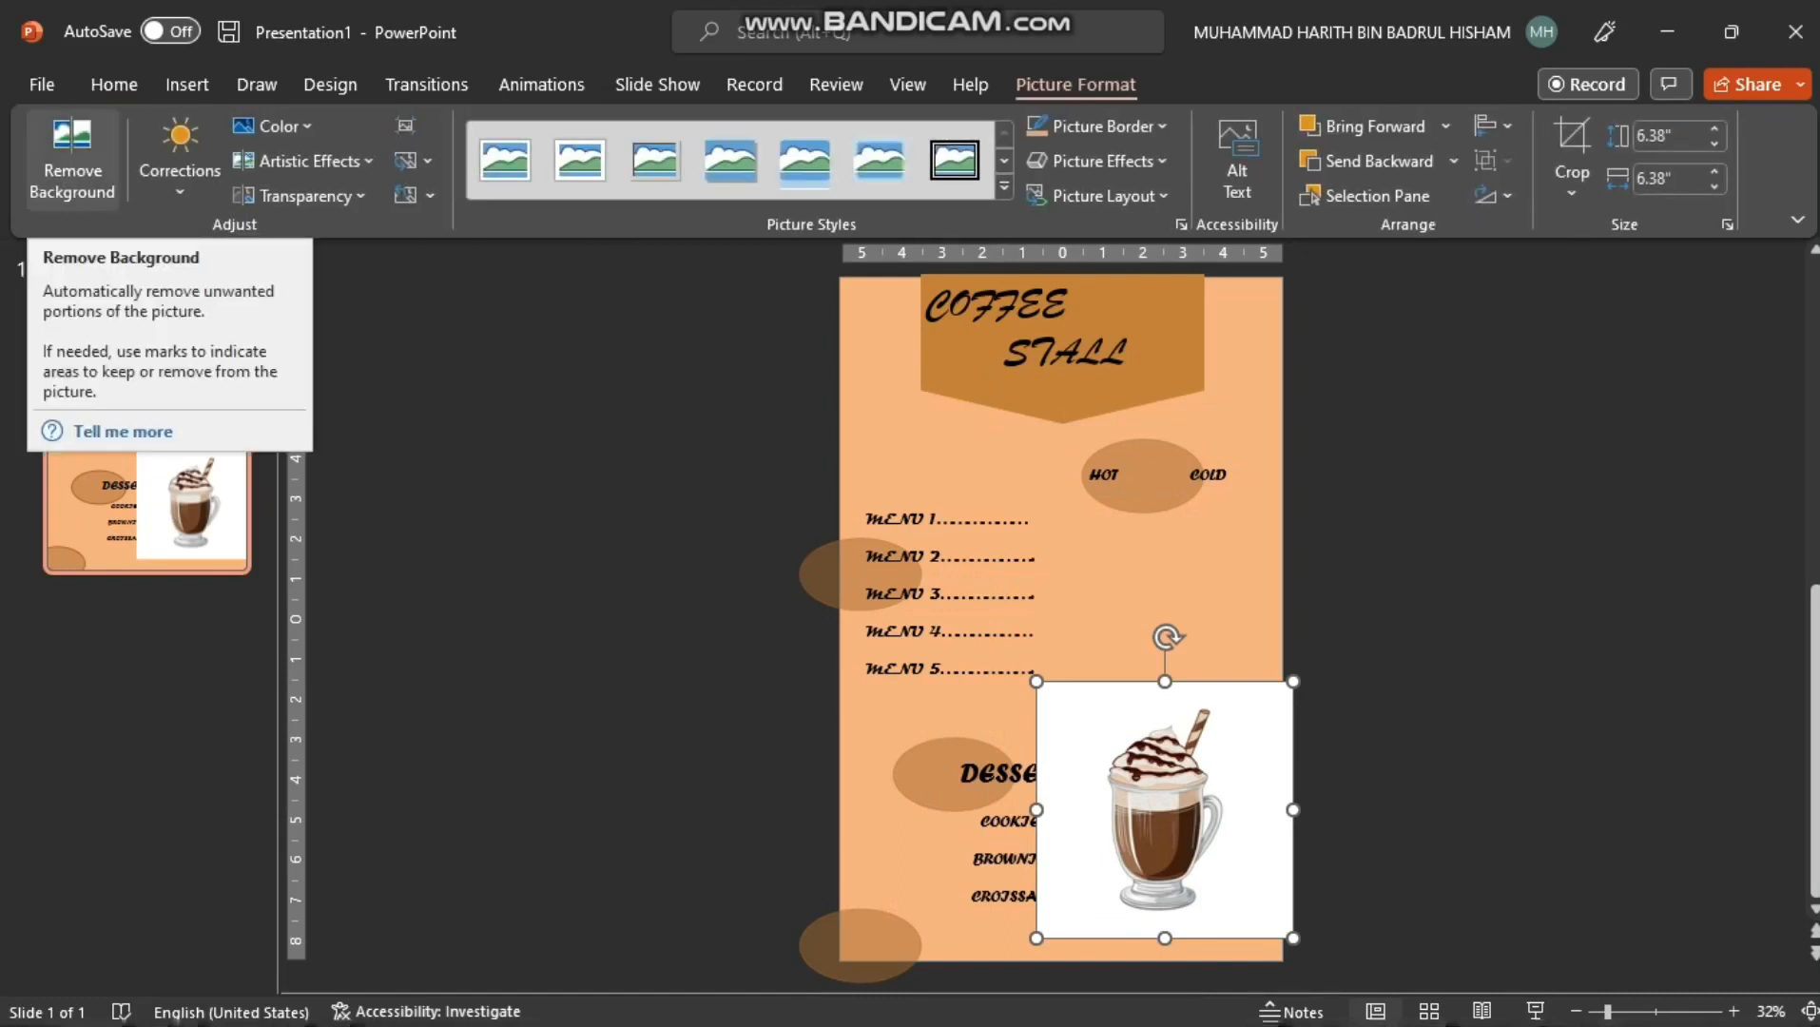
pyautogui.click(72, 157)
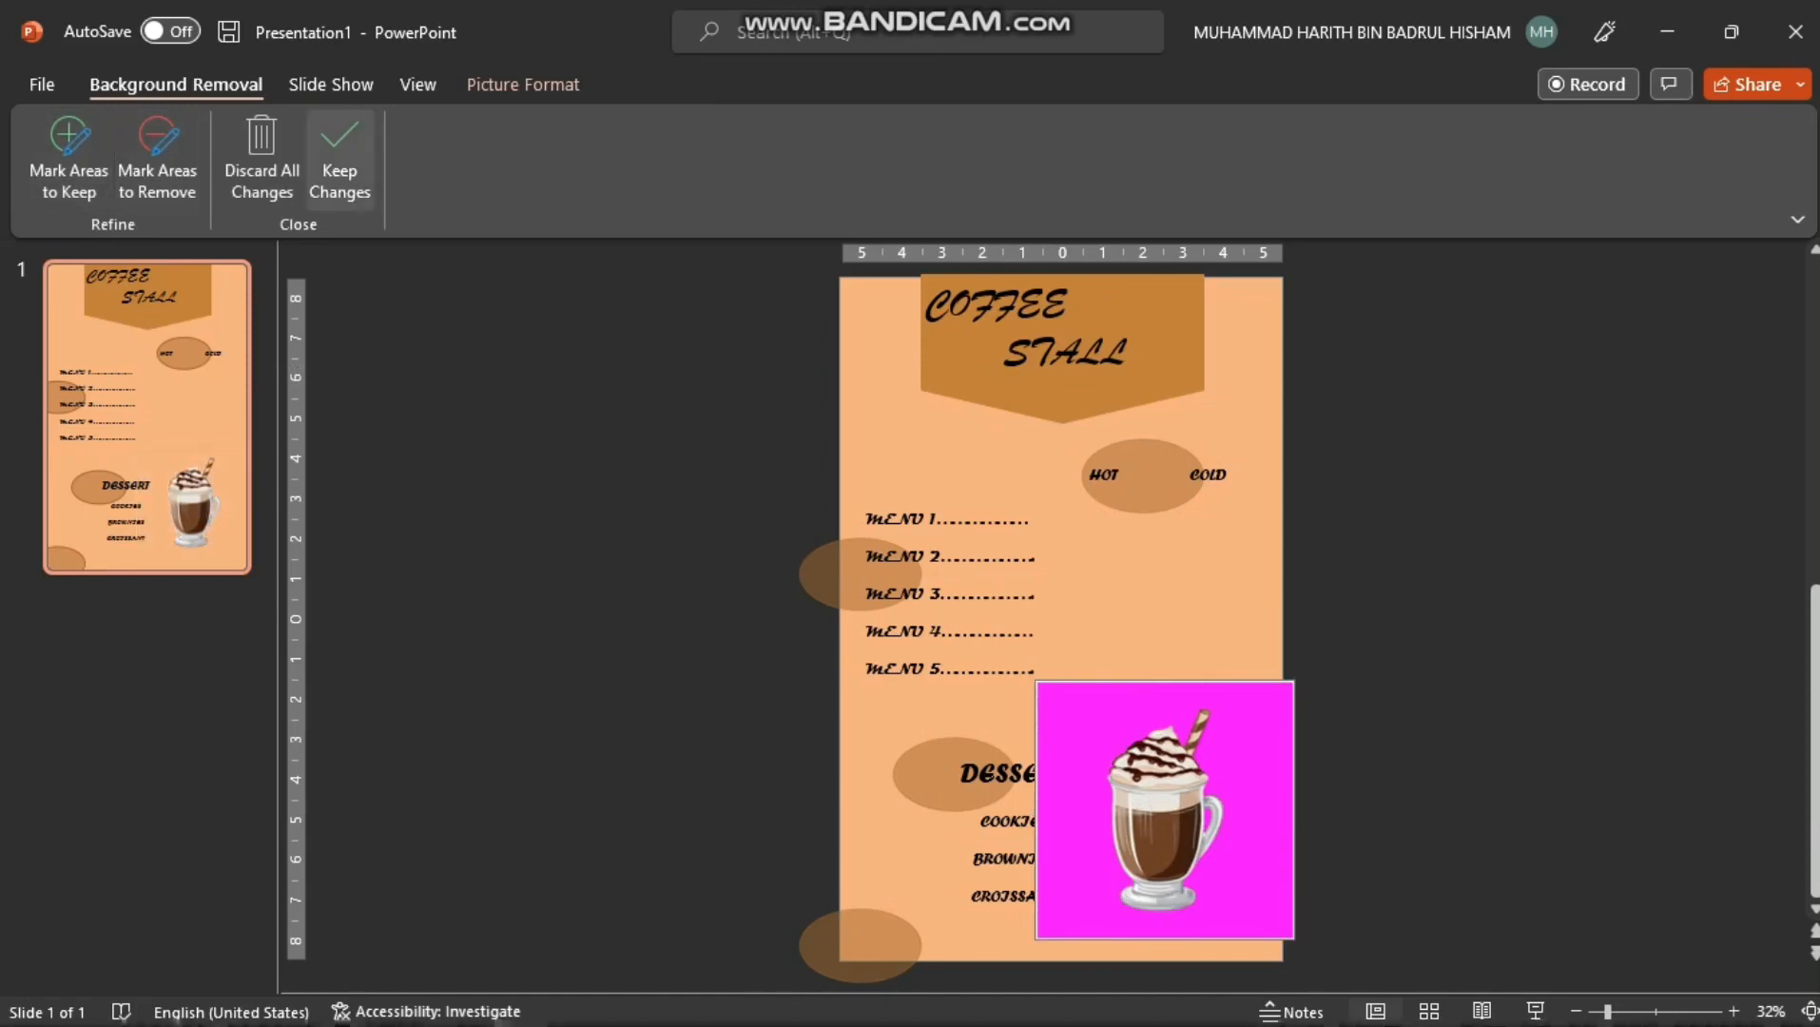
pyautogui.click(339, 157)
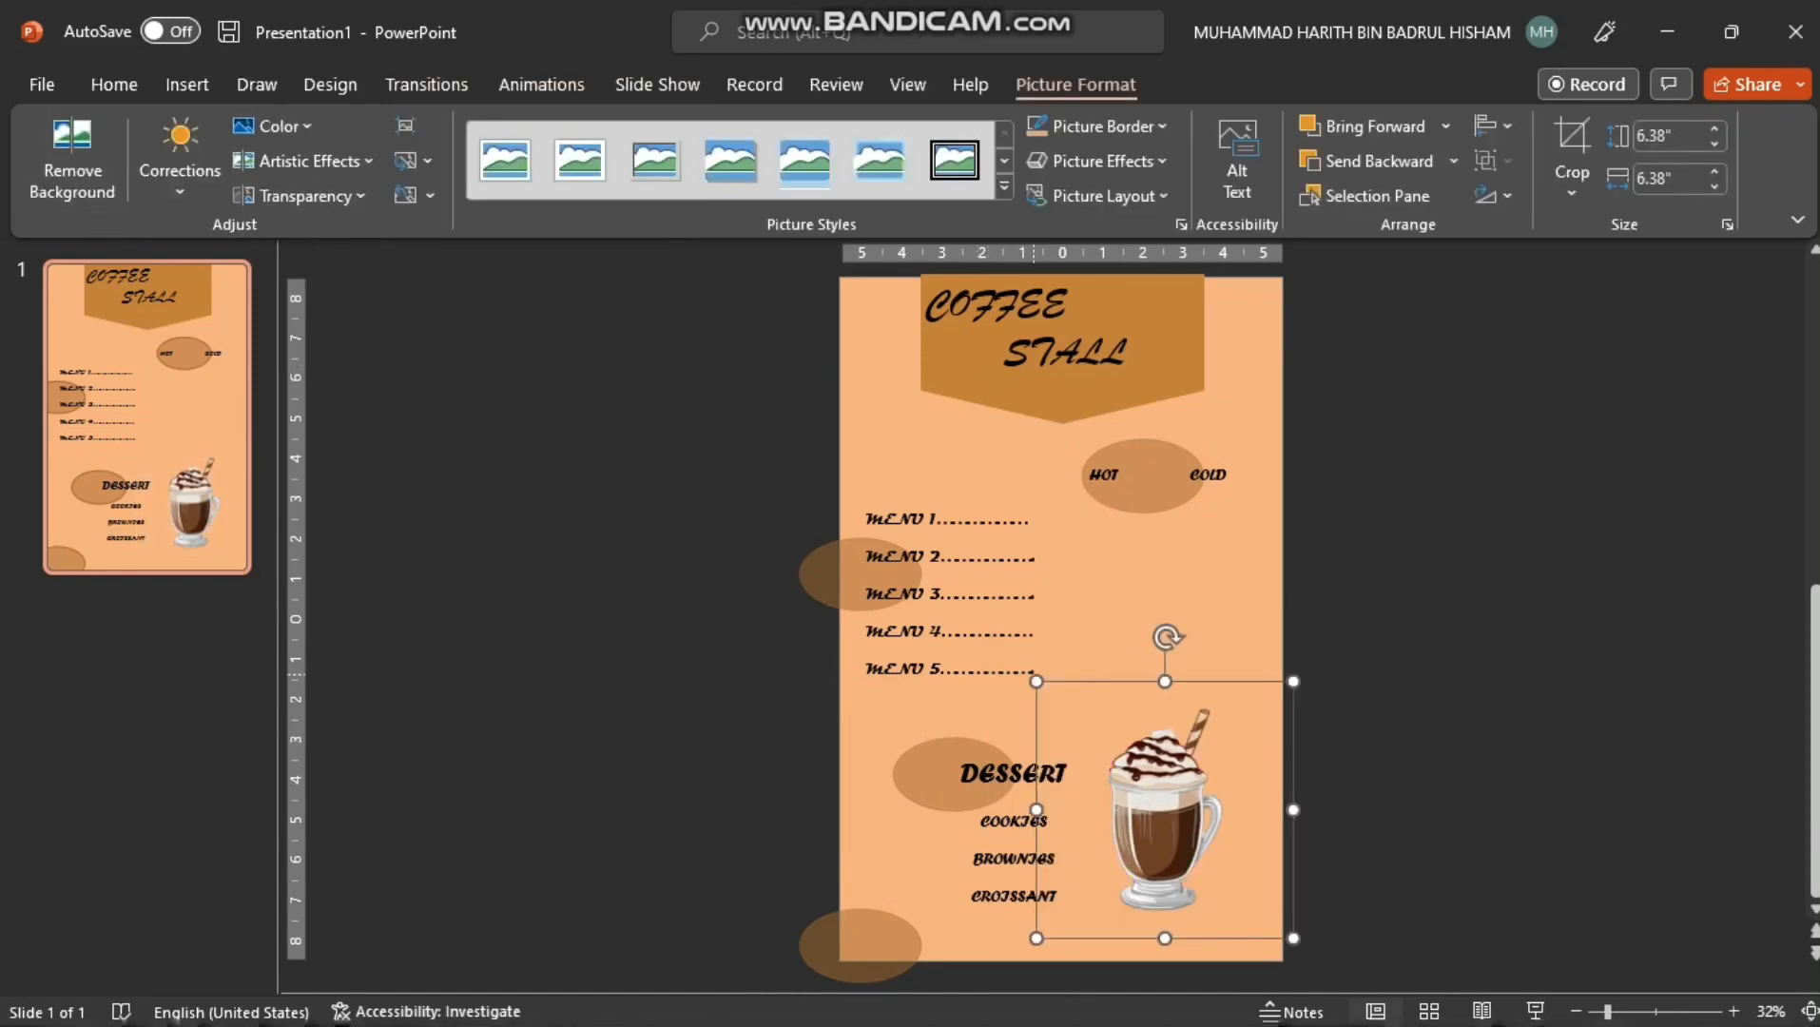
pyautogui.moveTo(1037, 680); pyautogui.dragTo(1182, 693)
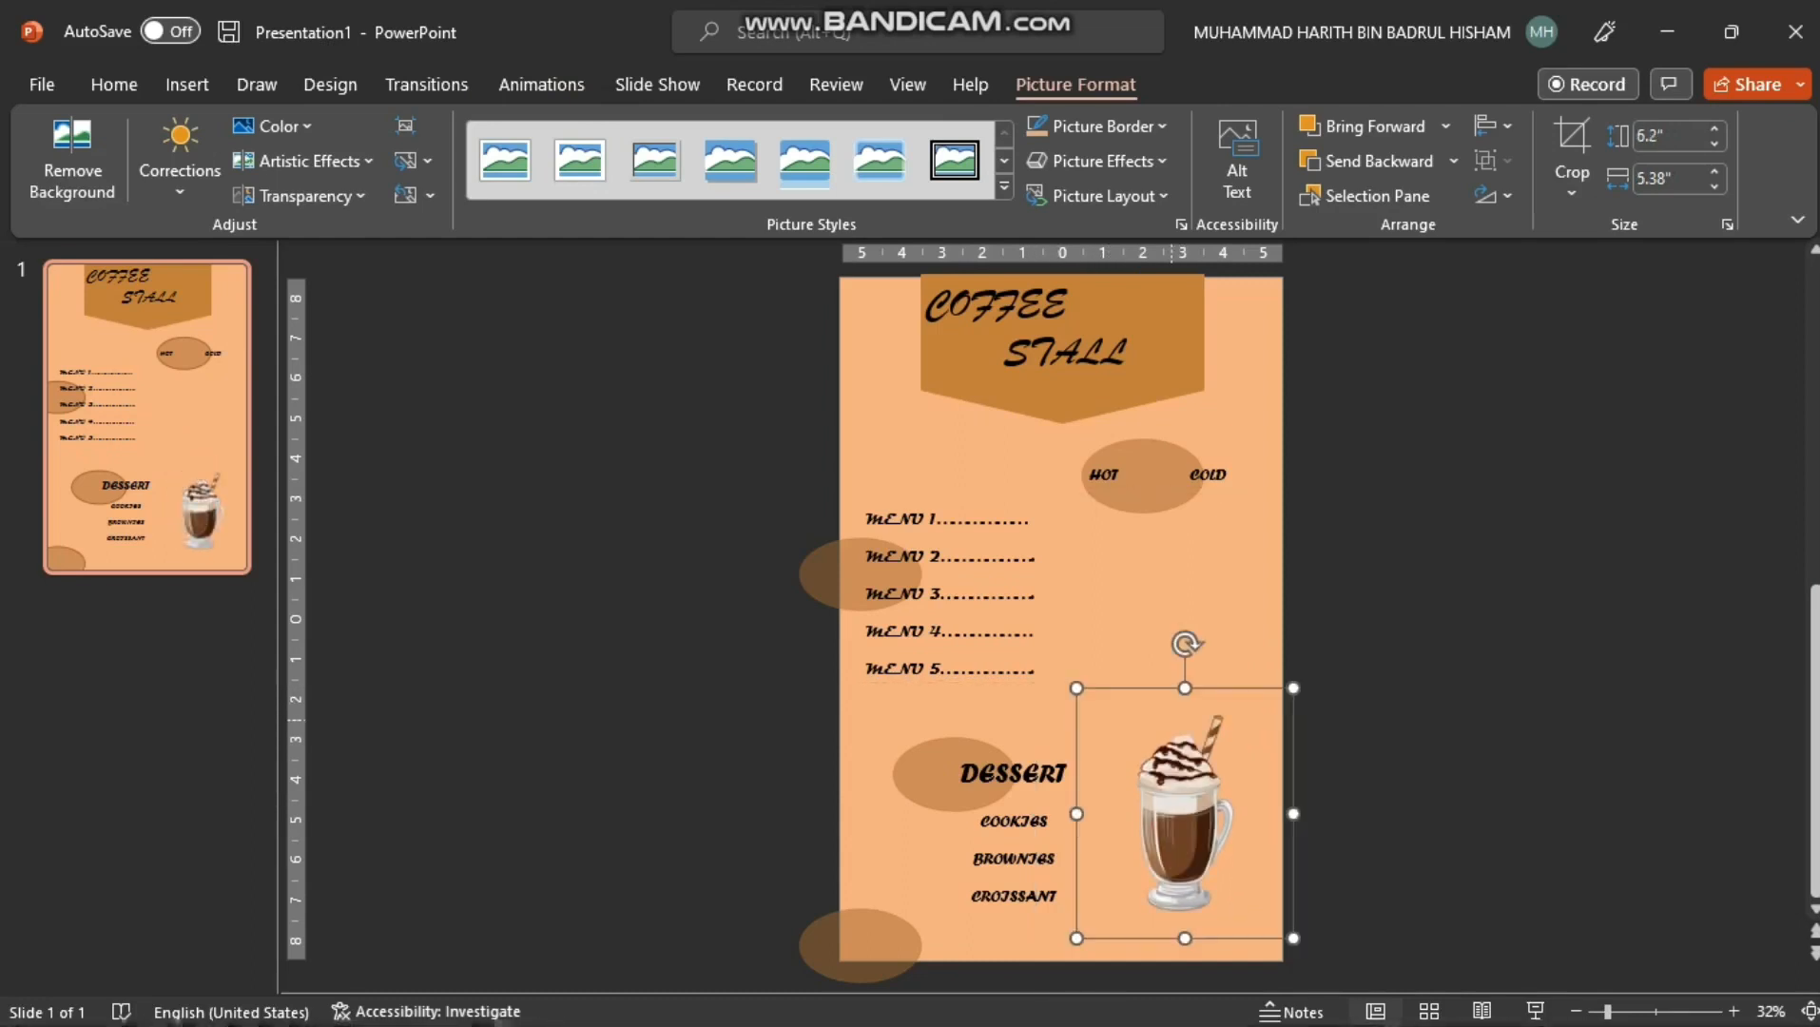
pyautogui.moveTo(1171, 796); pyautogui.dragTo(1207, 793)
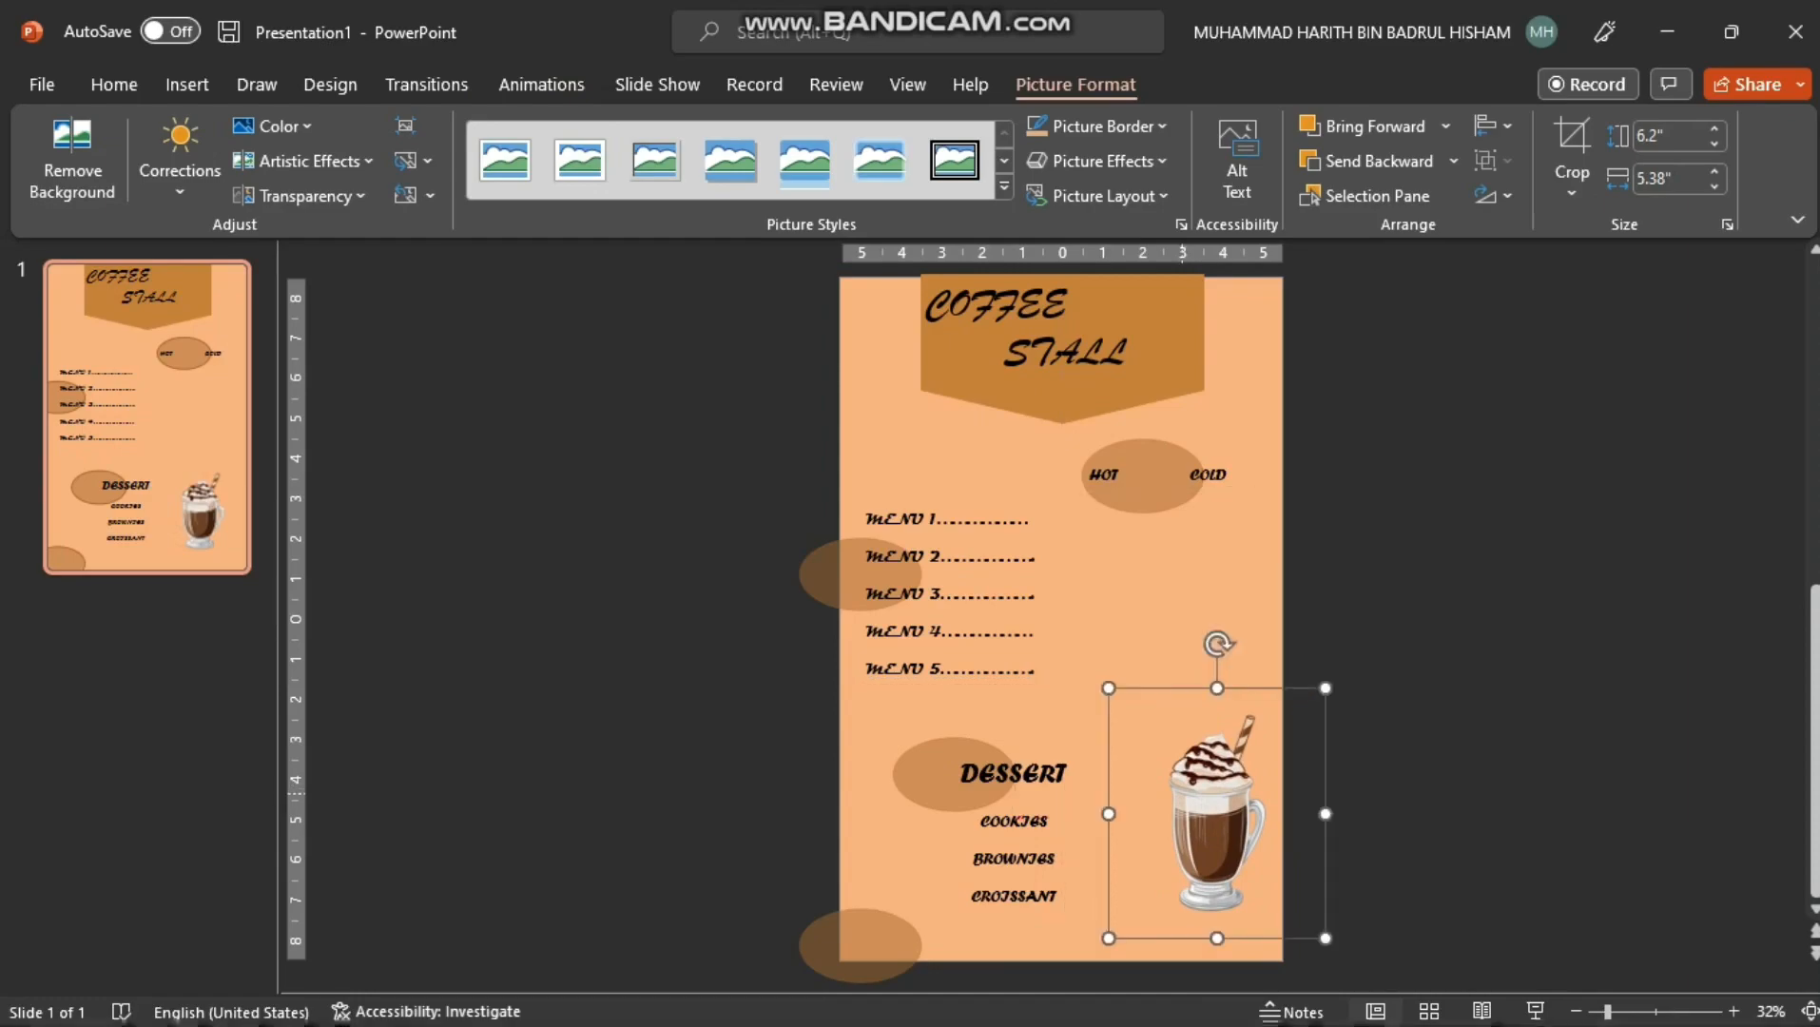
# Copy the yellow tea cup illustration from the "tea cup drawing" results in Chrome and paste it onto the PowerPoint slide
pyautogui.moveTo(716, 1022)
pyautogui.click(765, 1004)
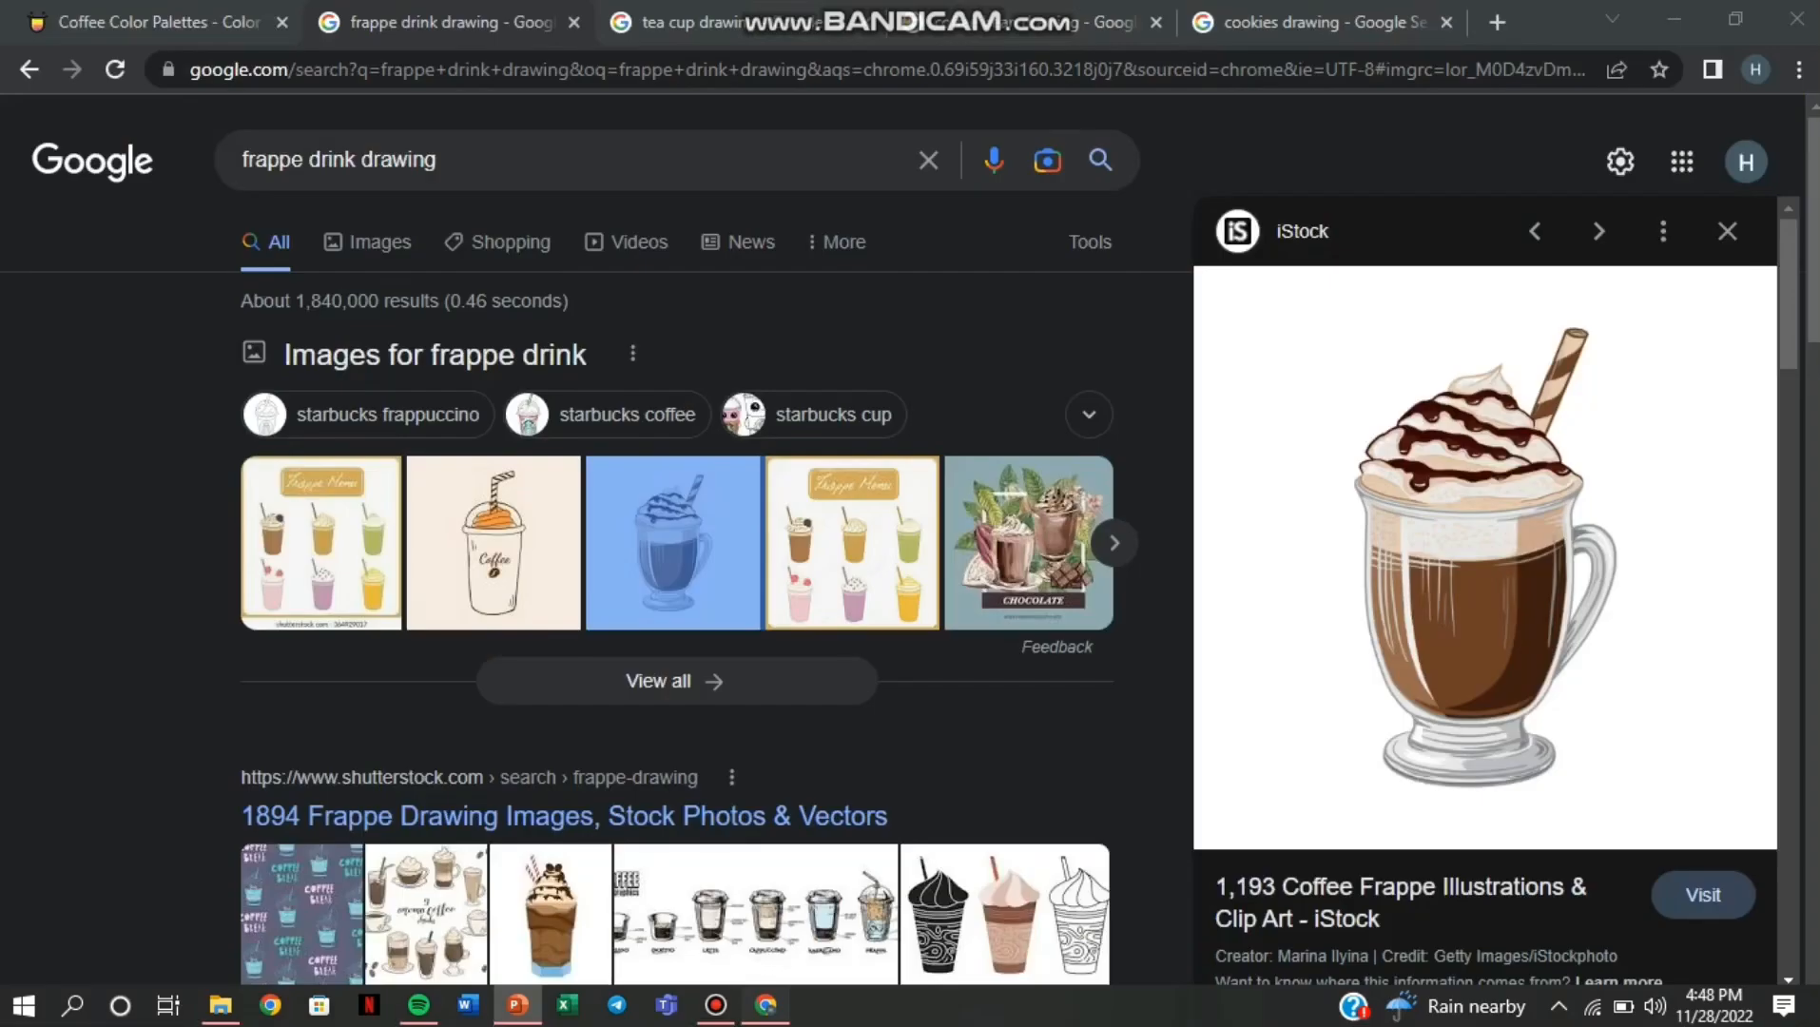
pyautogui.click(680, 21)
pyautogui.rightClick(1479, 457)
pyautogui.click(1571, 769)
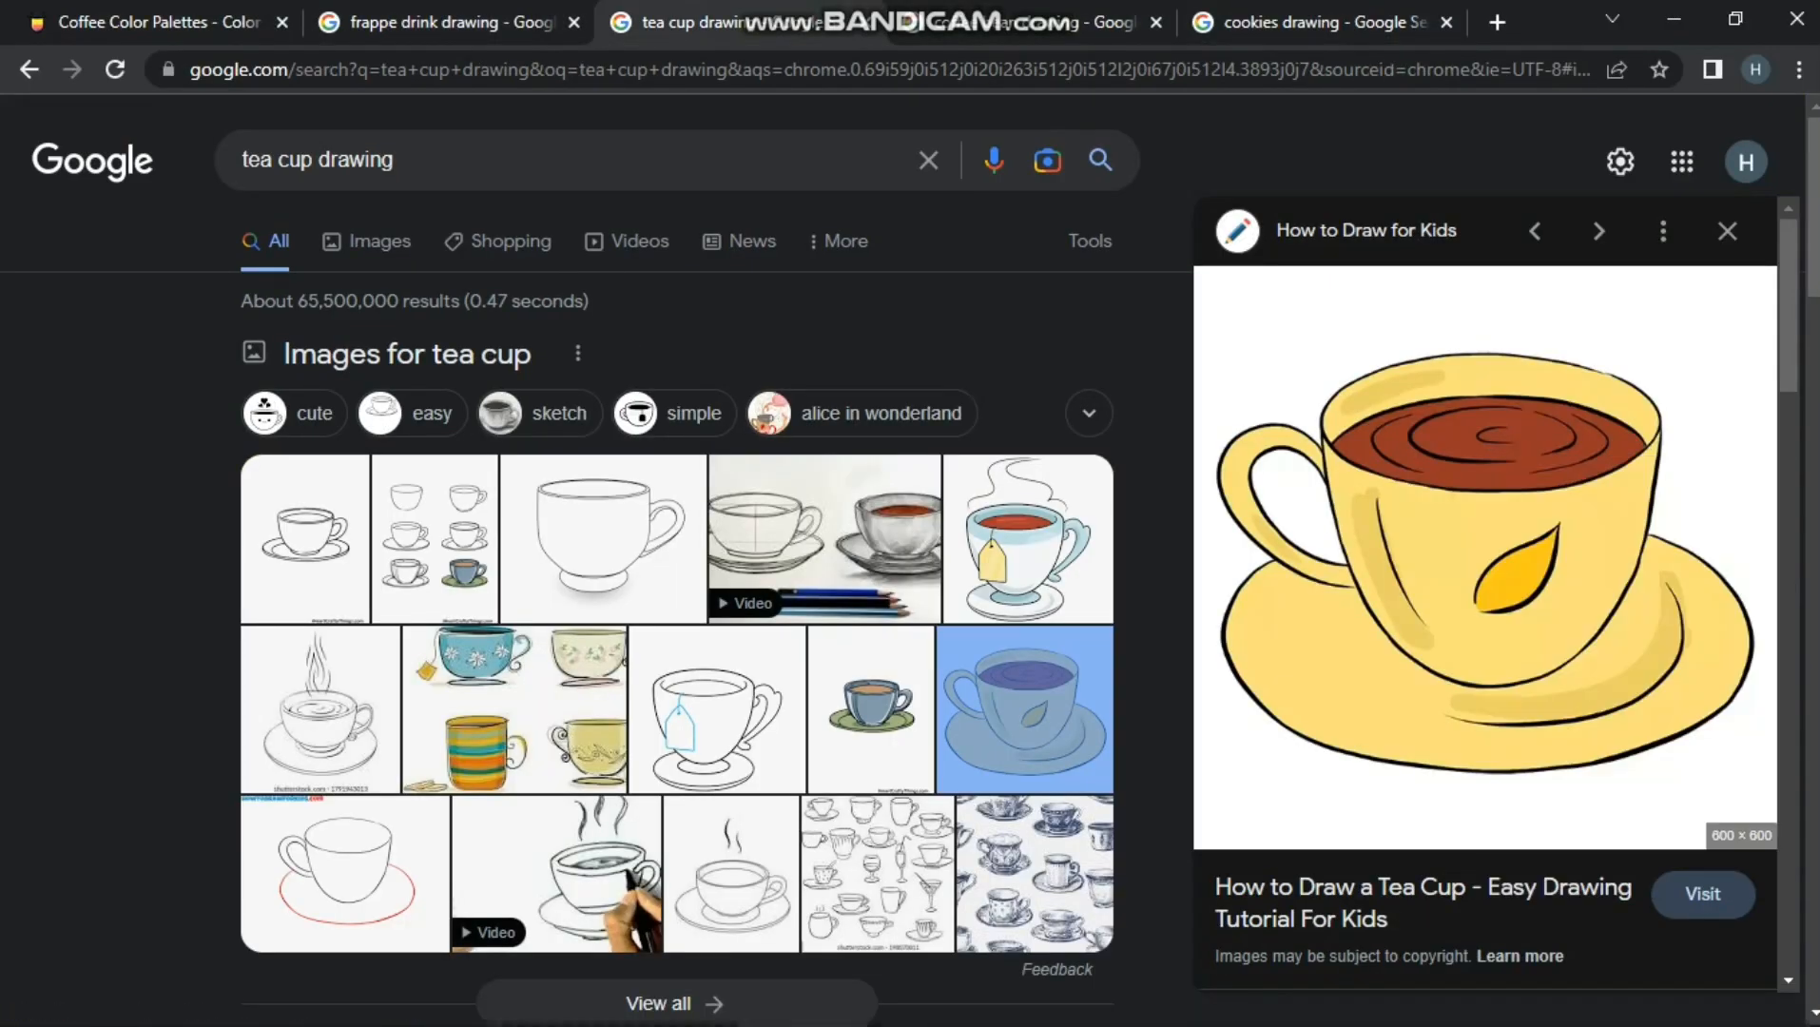
pyautogui.click(517, 1004)
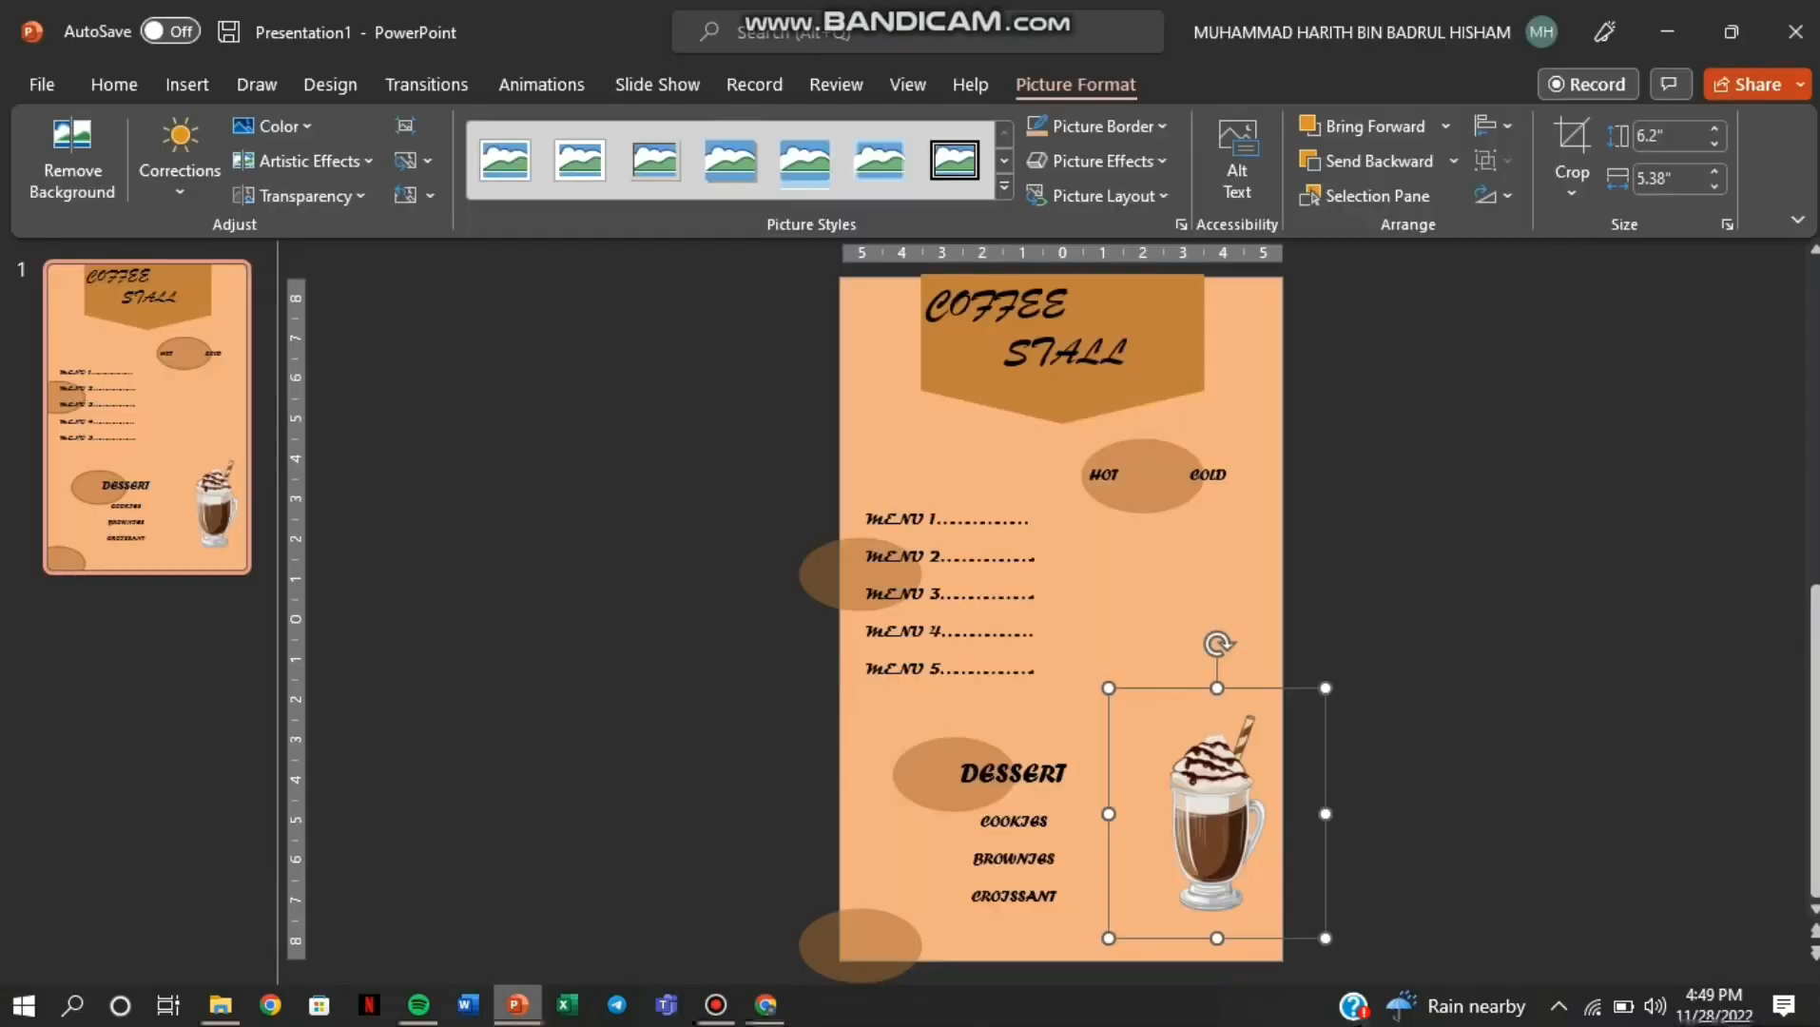
pyautogui.hotkey('ctrl', 'v')
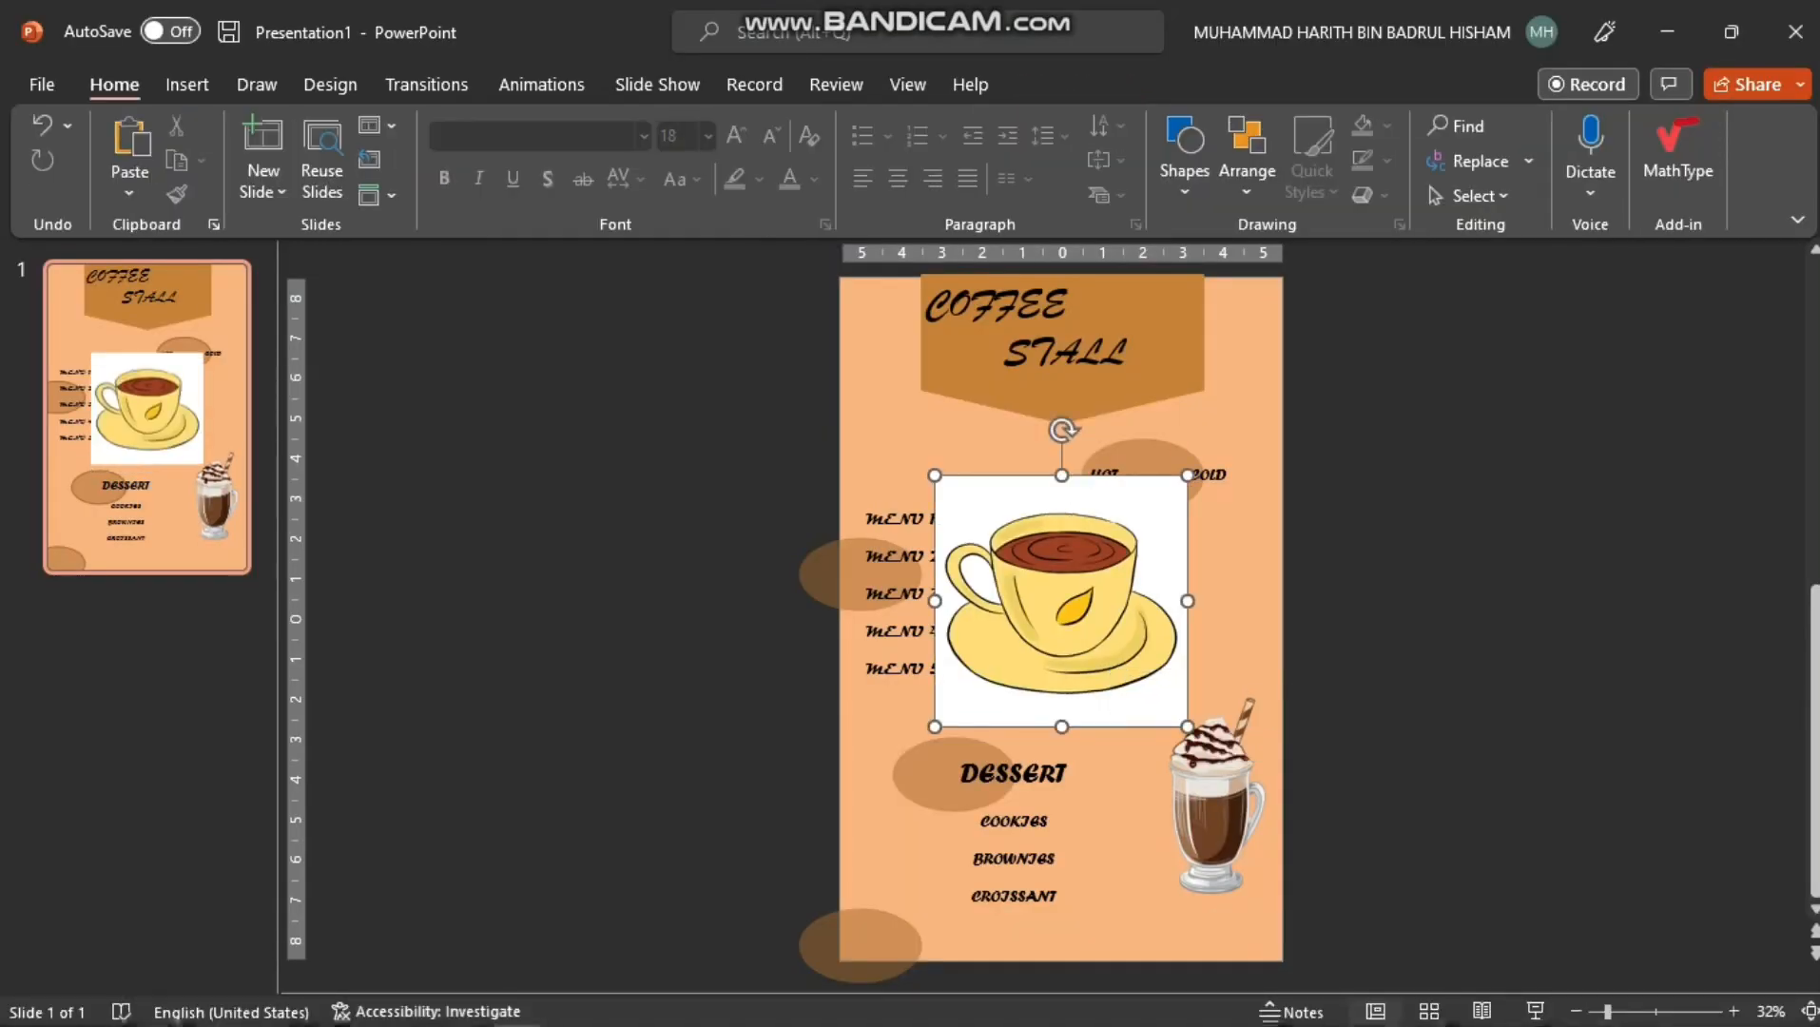
# Remove the tea cup picture's background, marking both edges of the saucer as areas to keep
pyautogui.click(72, 157)
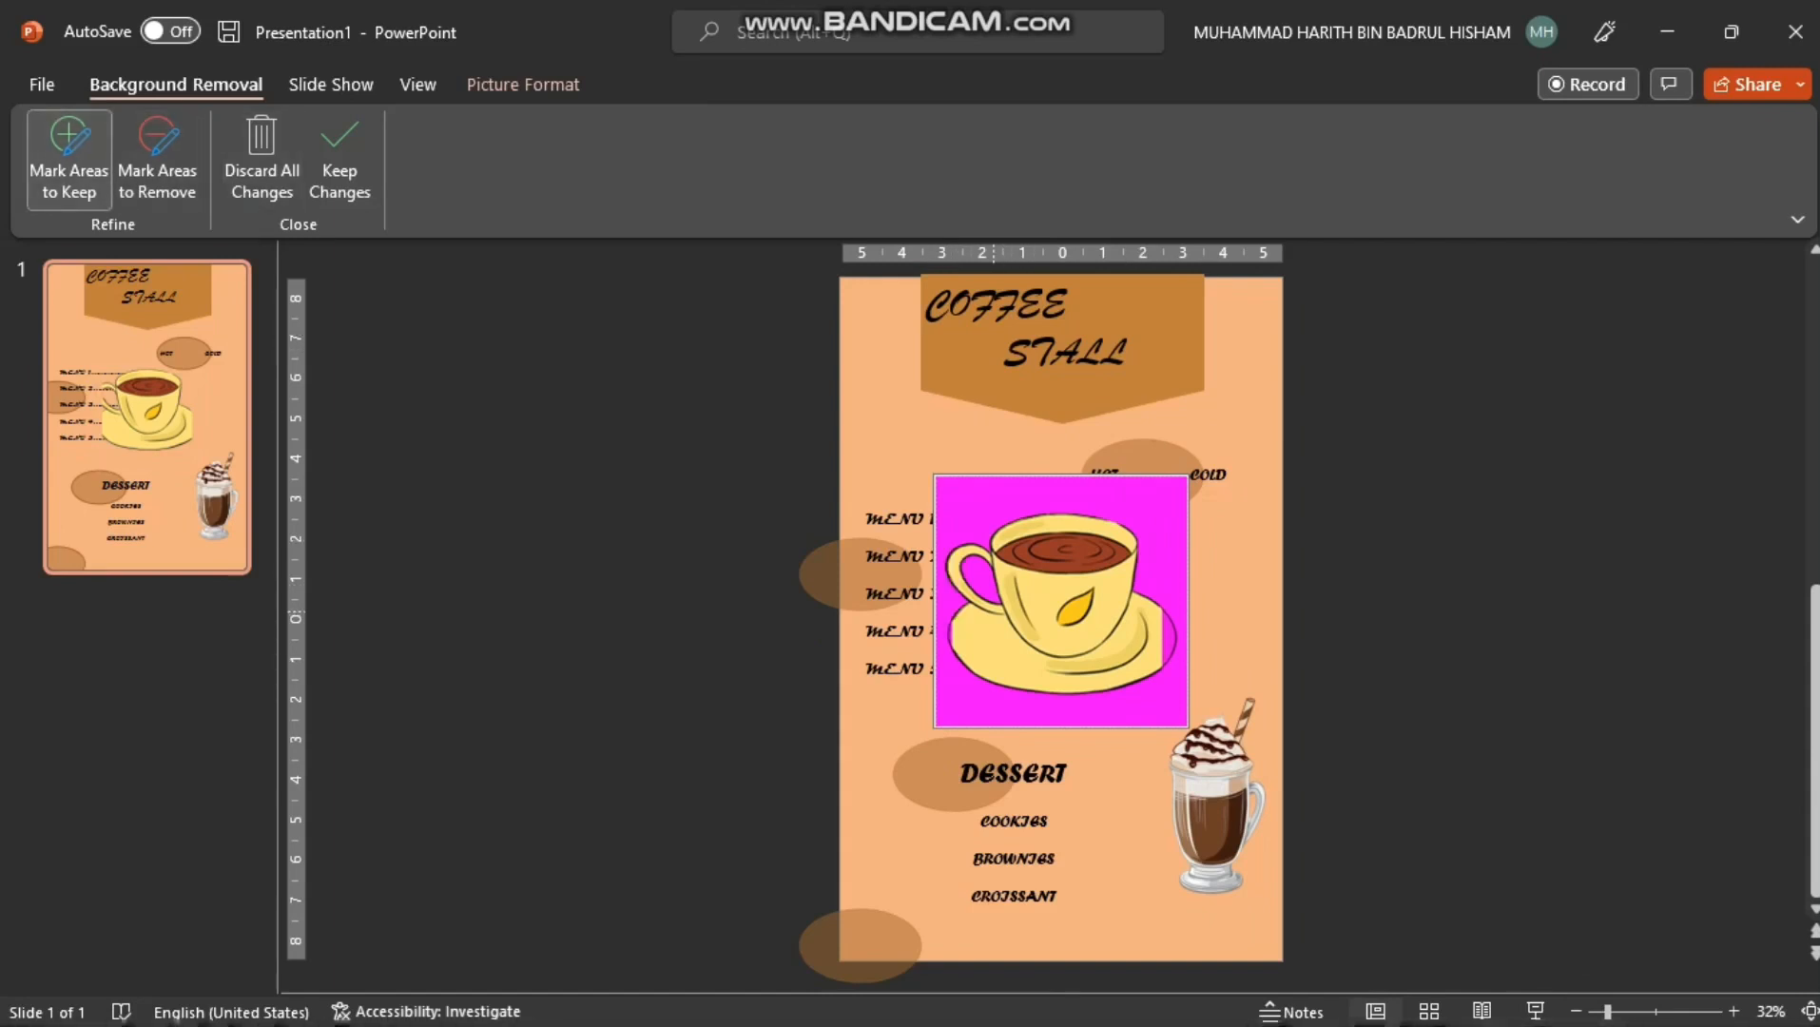
pyautogui.scroll(3, 991, 613)
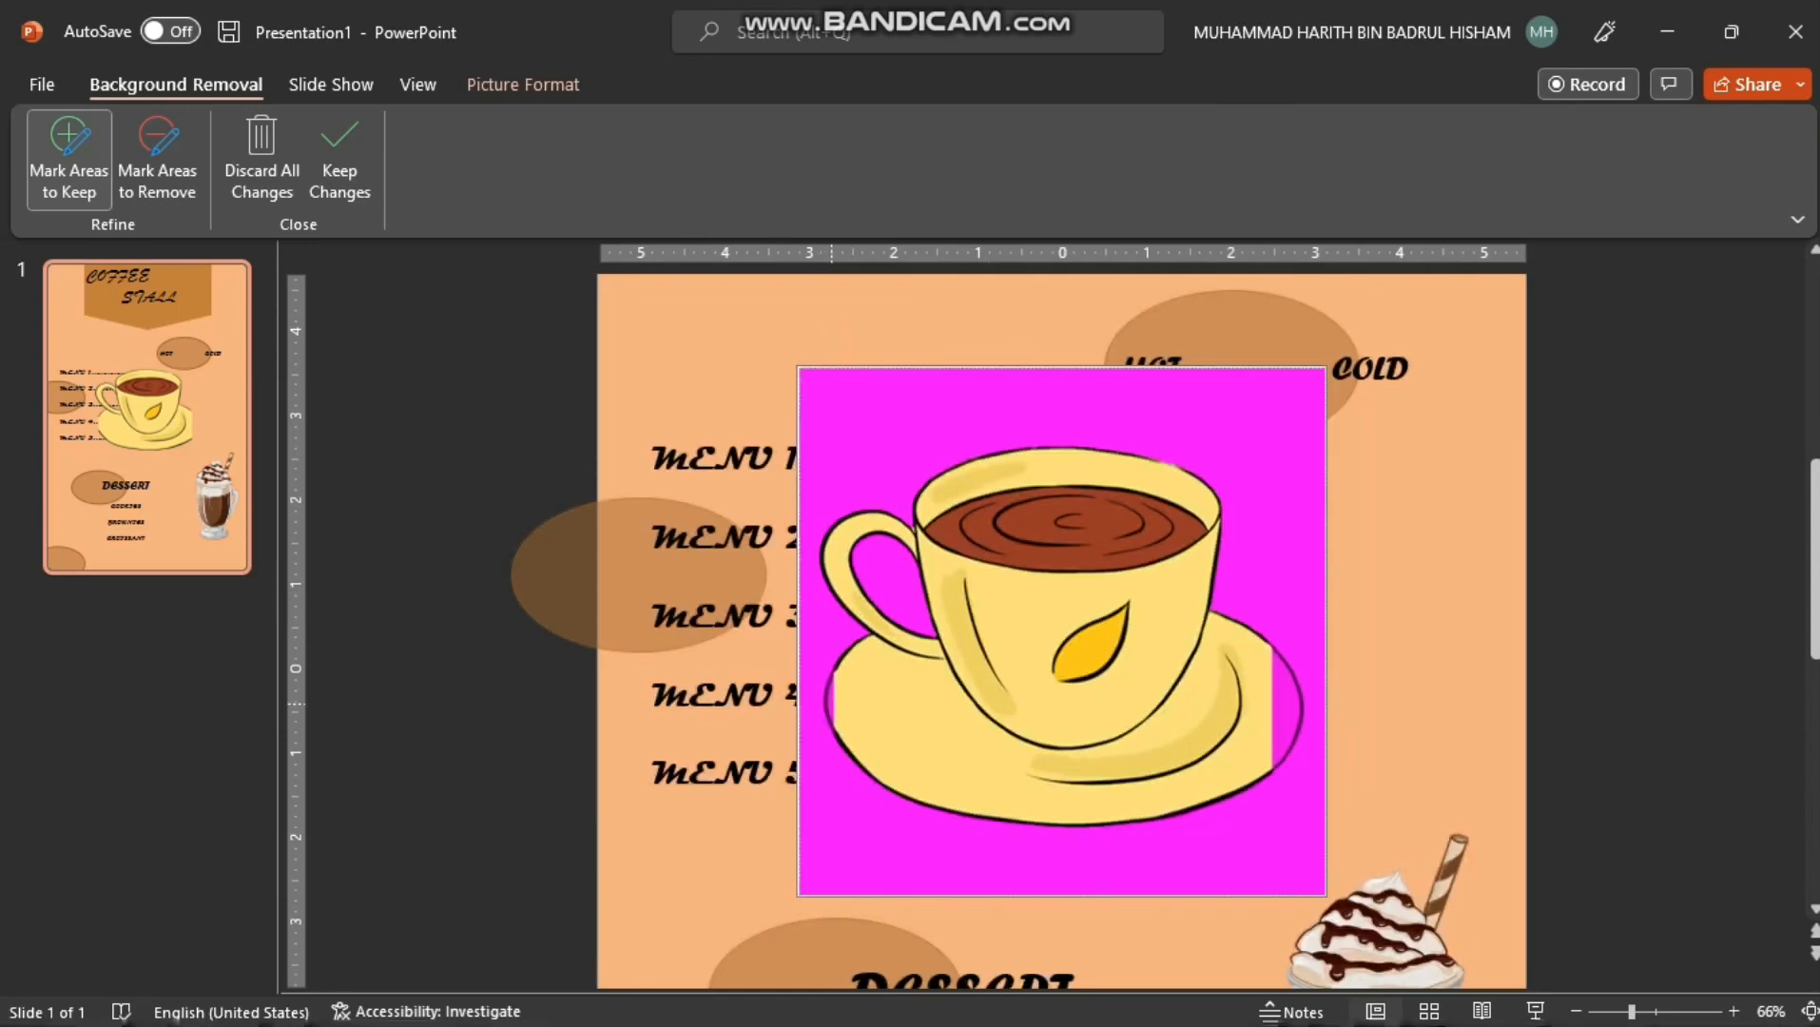
pyautogui.click(831, 701)
pyautogui.click(844, 565)
pyautogui.click(1276, 707)
pyautogui.click(1304, 711)
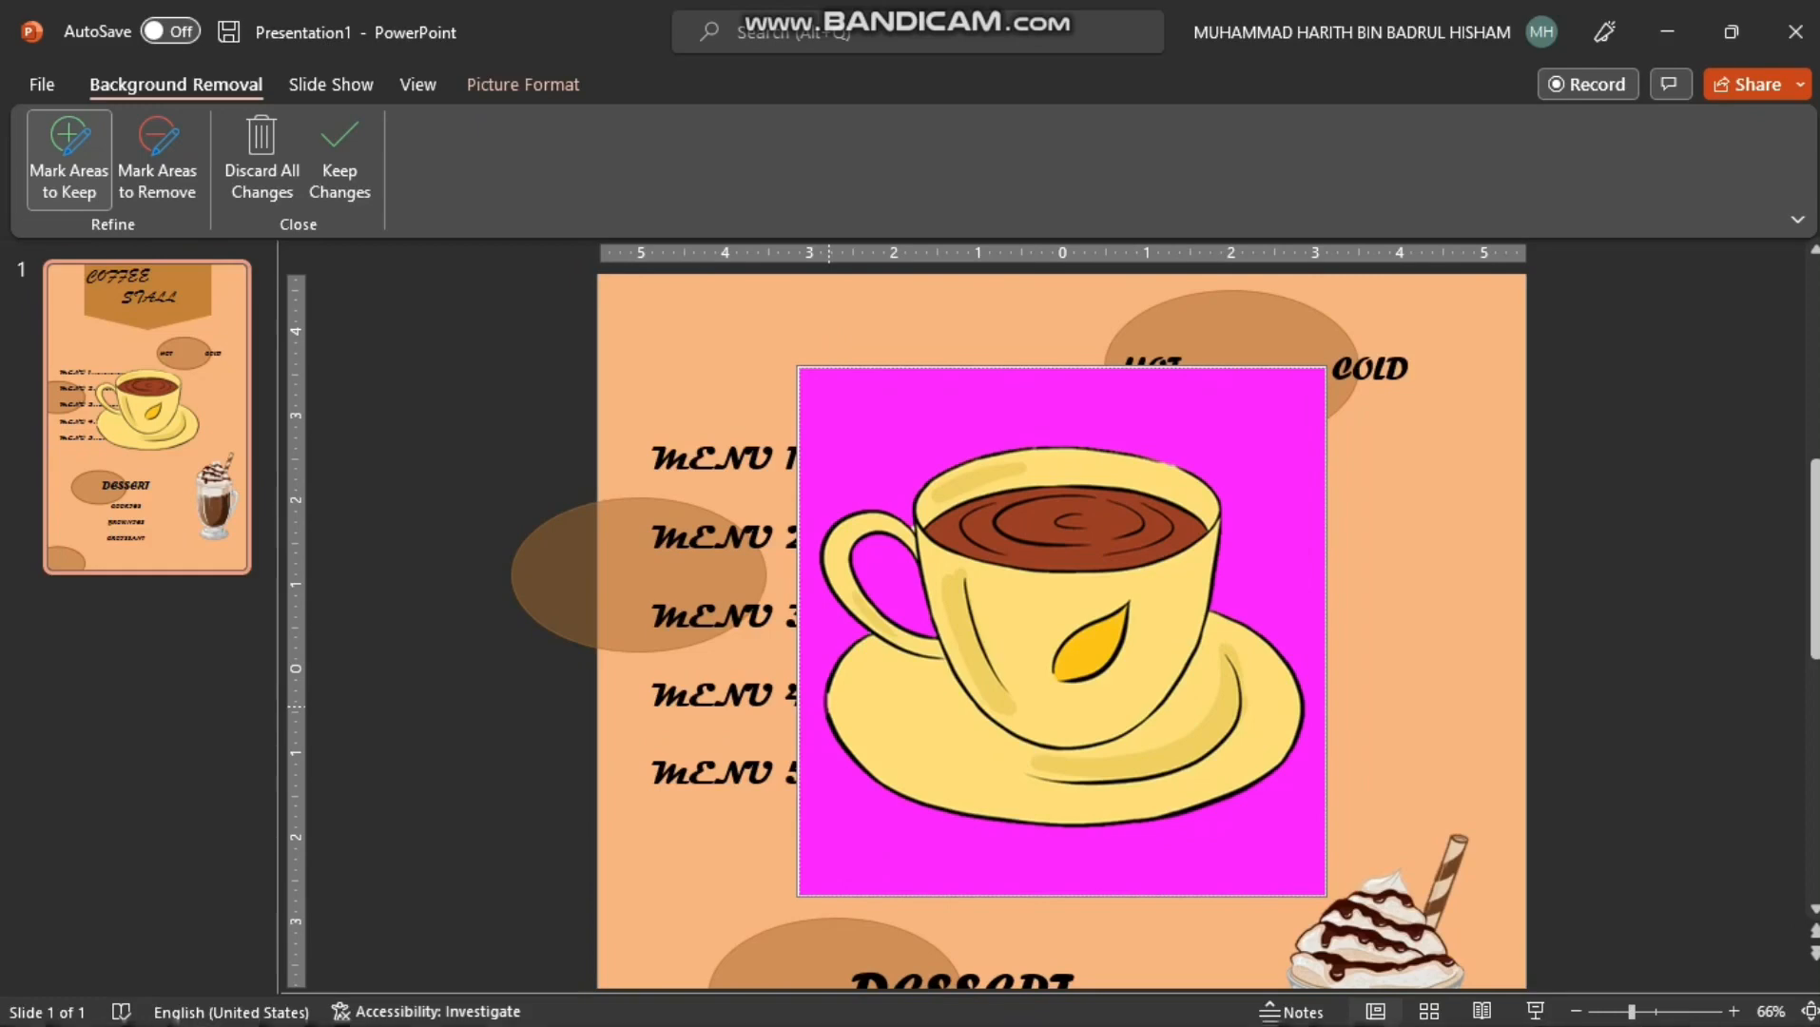
pyautogui.scroll(-4, 993, 665)
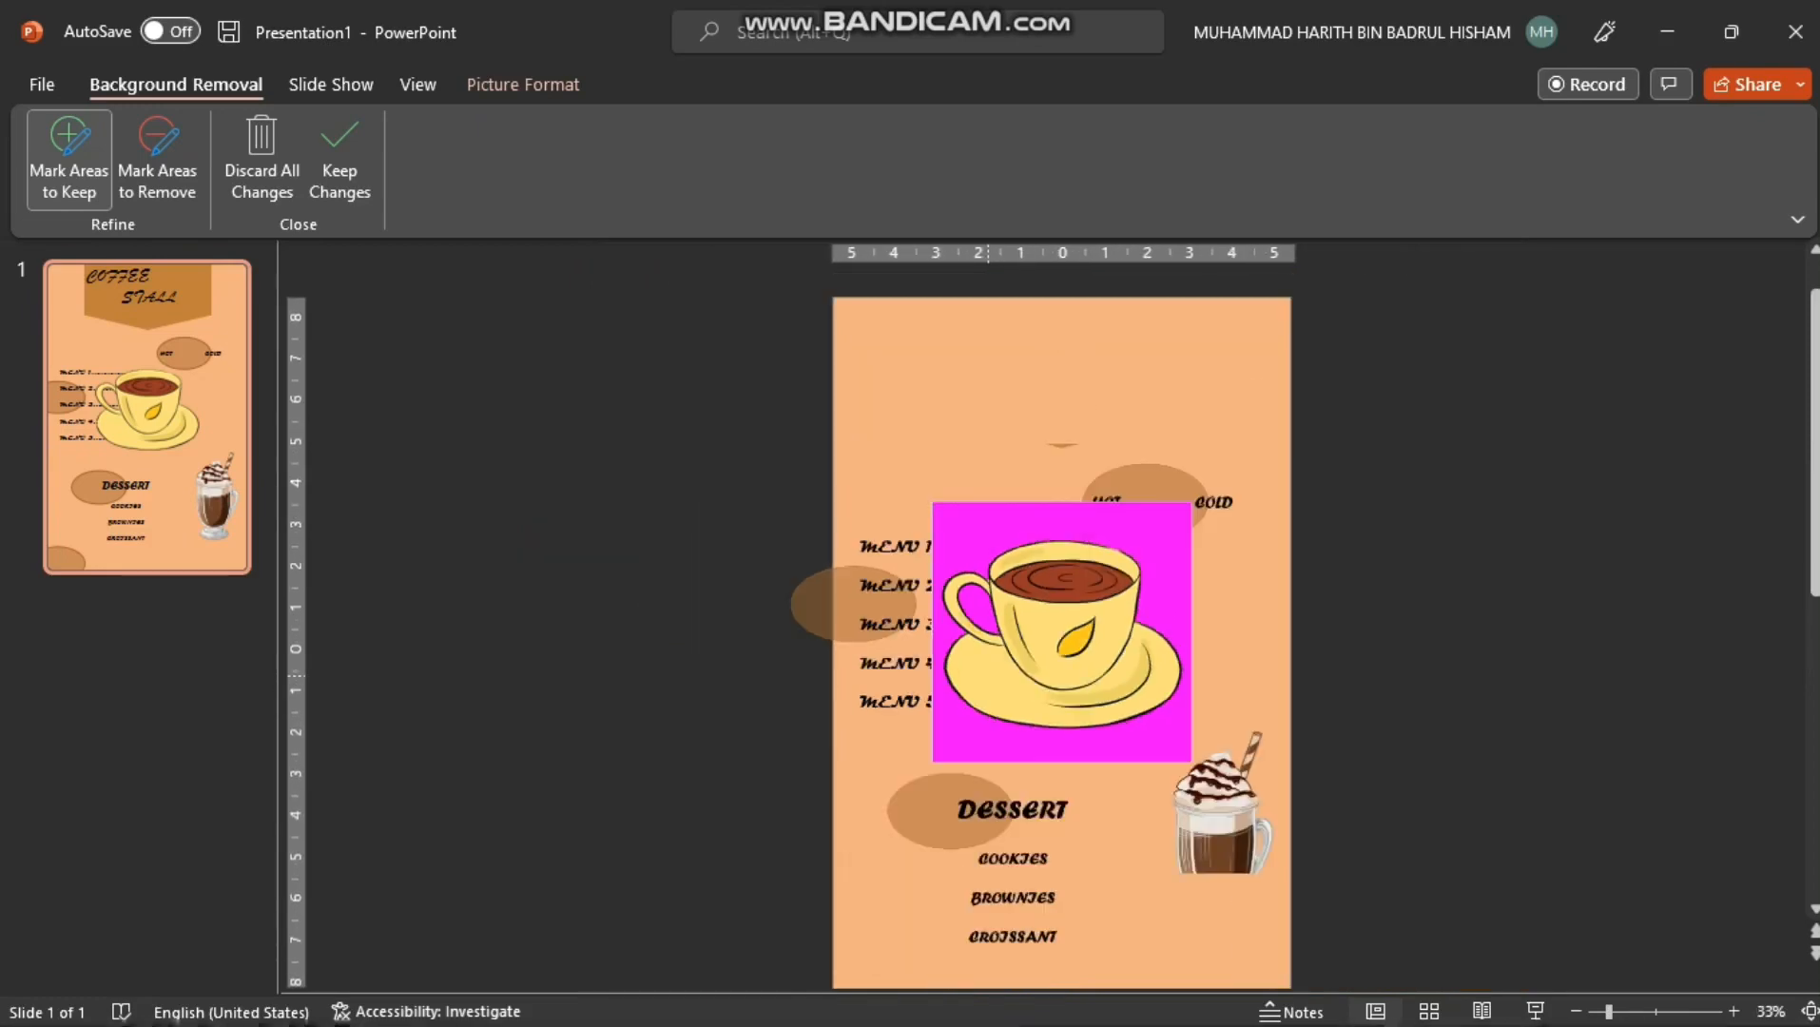
pyautogui.click(339, 157)
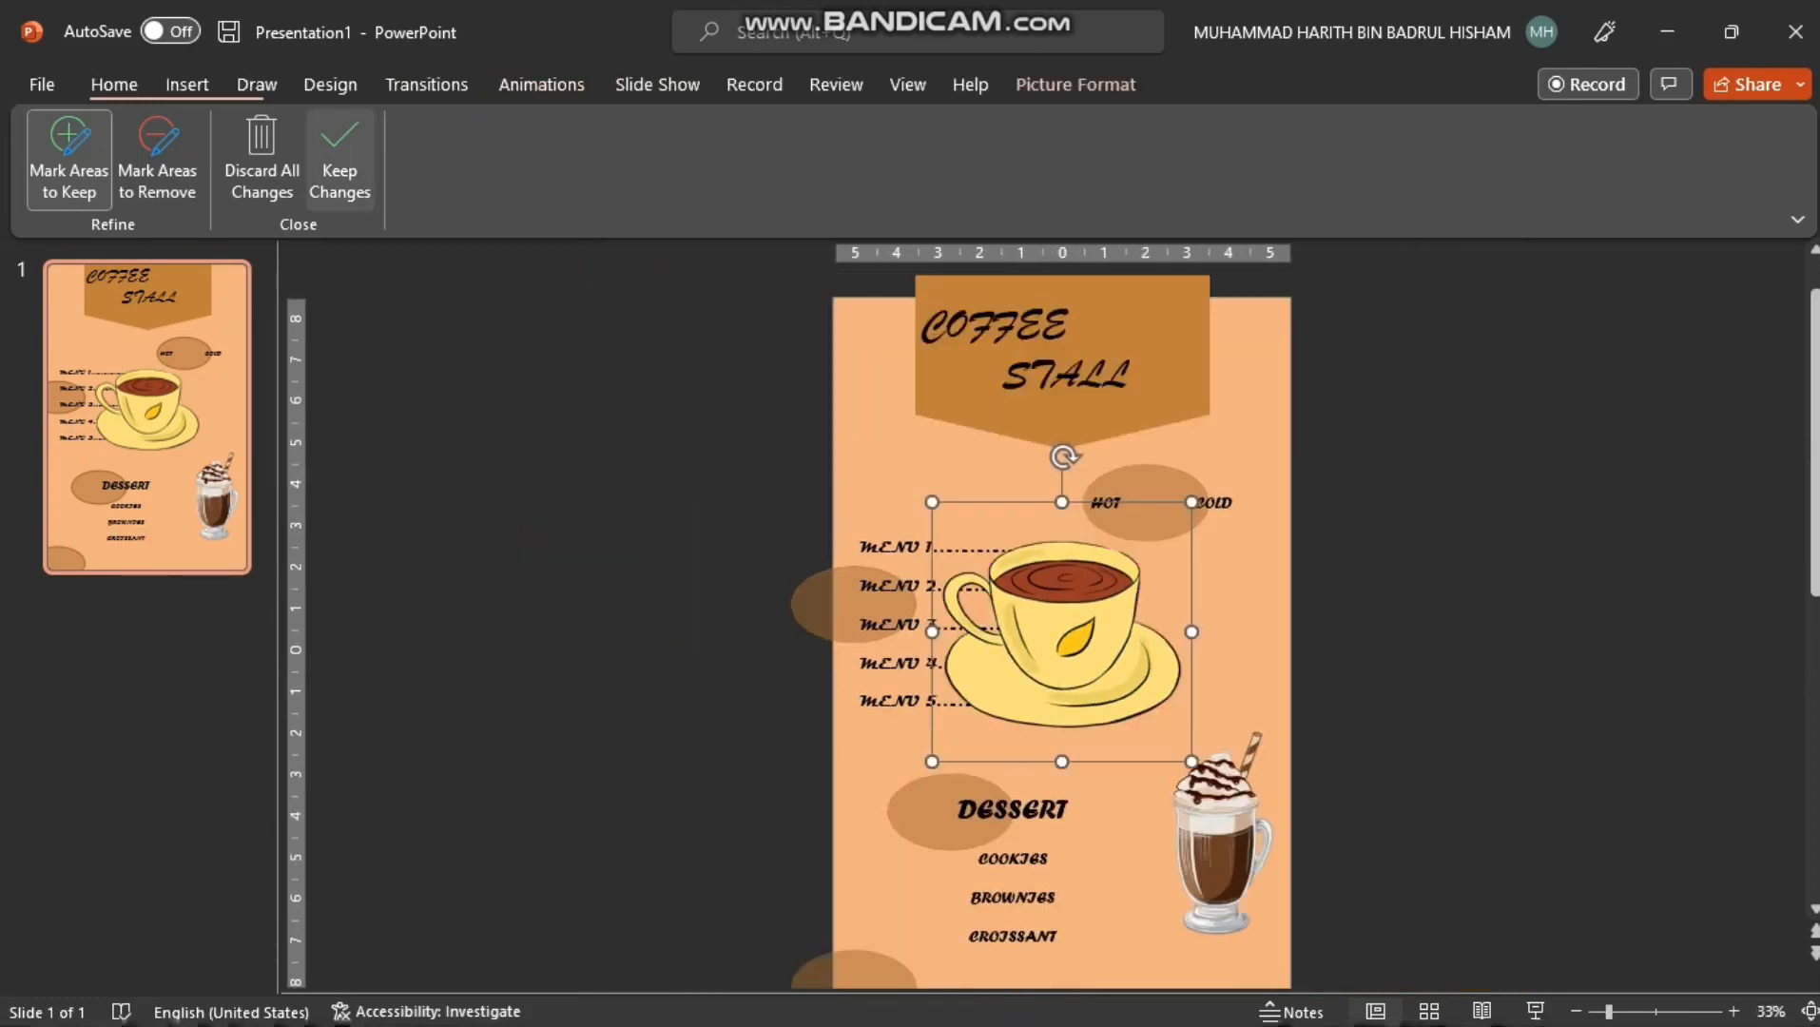
# Shrink the tea cup to about 3.22 × 3.22 inches and place it beside the dessert list, overlapping the repositioned frappe mug
pyautogui.moveTo(932, 502); pyautogui.dragTo(1027, 598)
pyautogui.moveTo(1109, 680); pyautogui.dragTo(1140, 889)
pyautogui.click(1224, 789)
pyautogui.moveTo(1224, 789); pyautogui.dragTo(1247, 768)
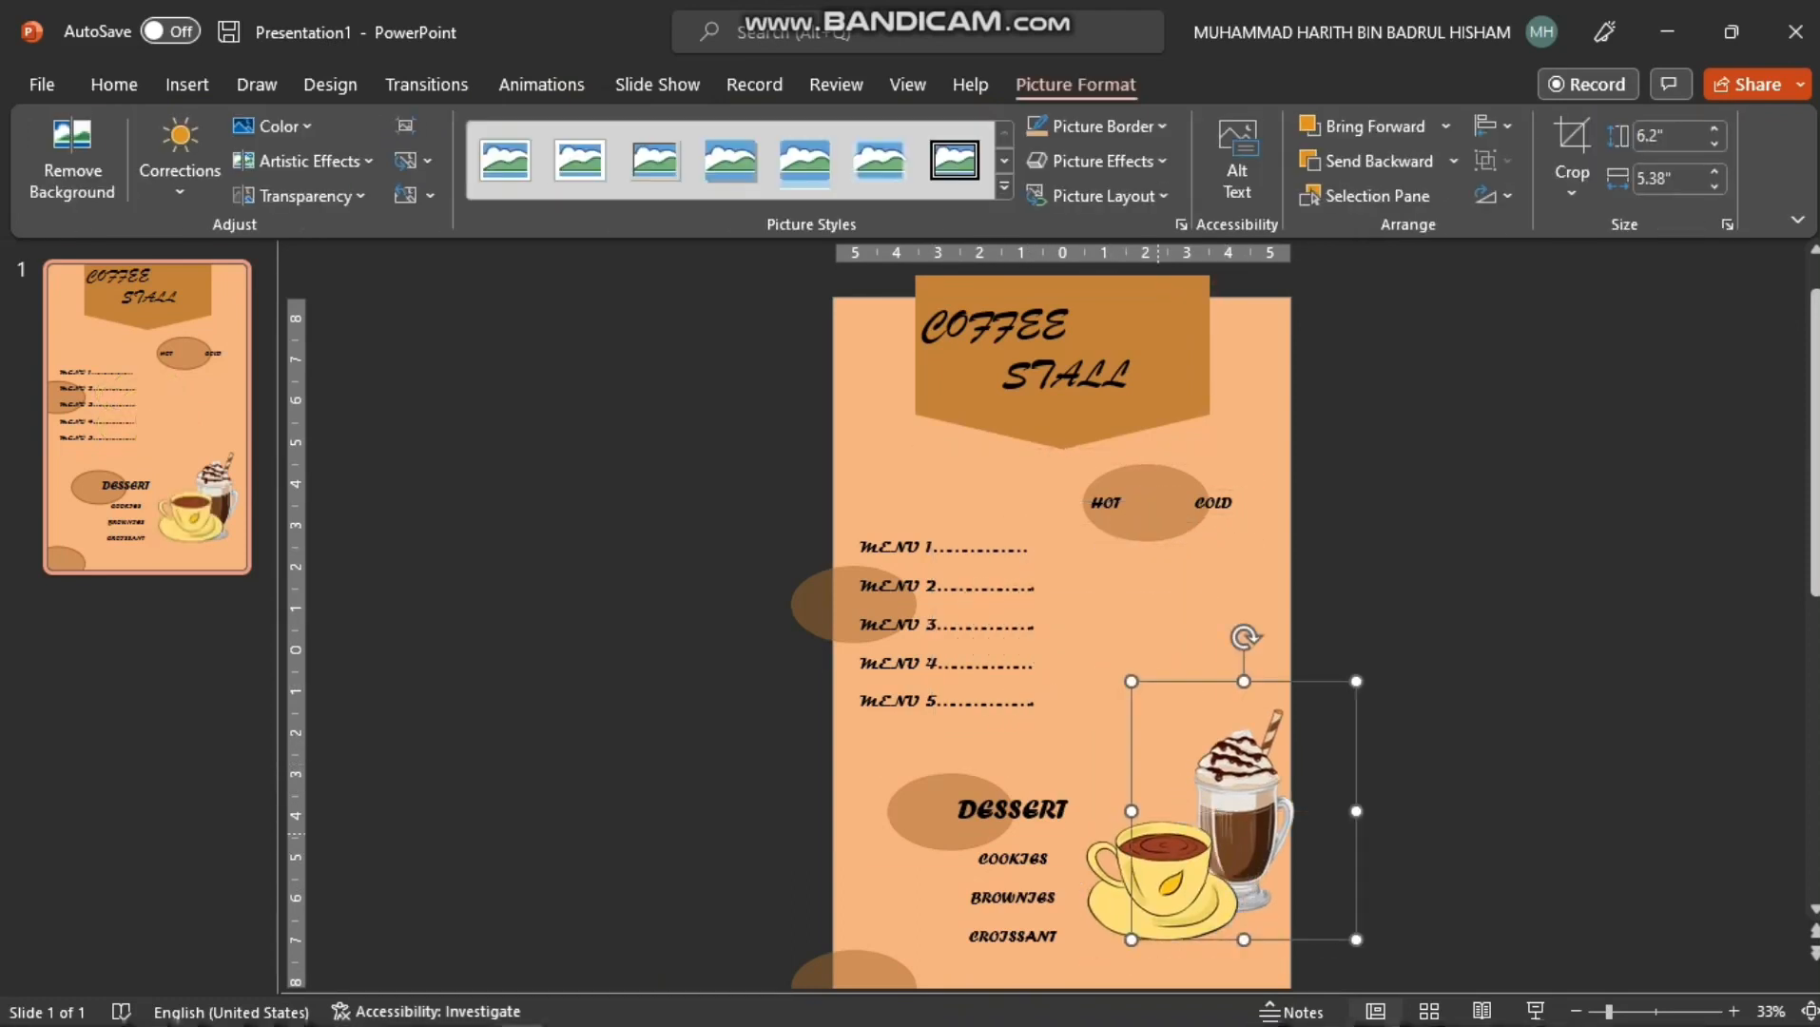
pyautogui.click(1156, 863)
pyautogui.moveTo(1082, 796); pyautogui.dragTo(1111, 827)
pyautogui.scroll(-1, 1111, 811)
pyautogui.scroll(1, 1112, 811)
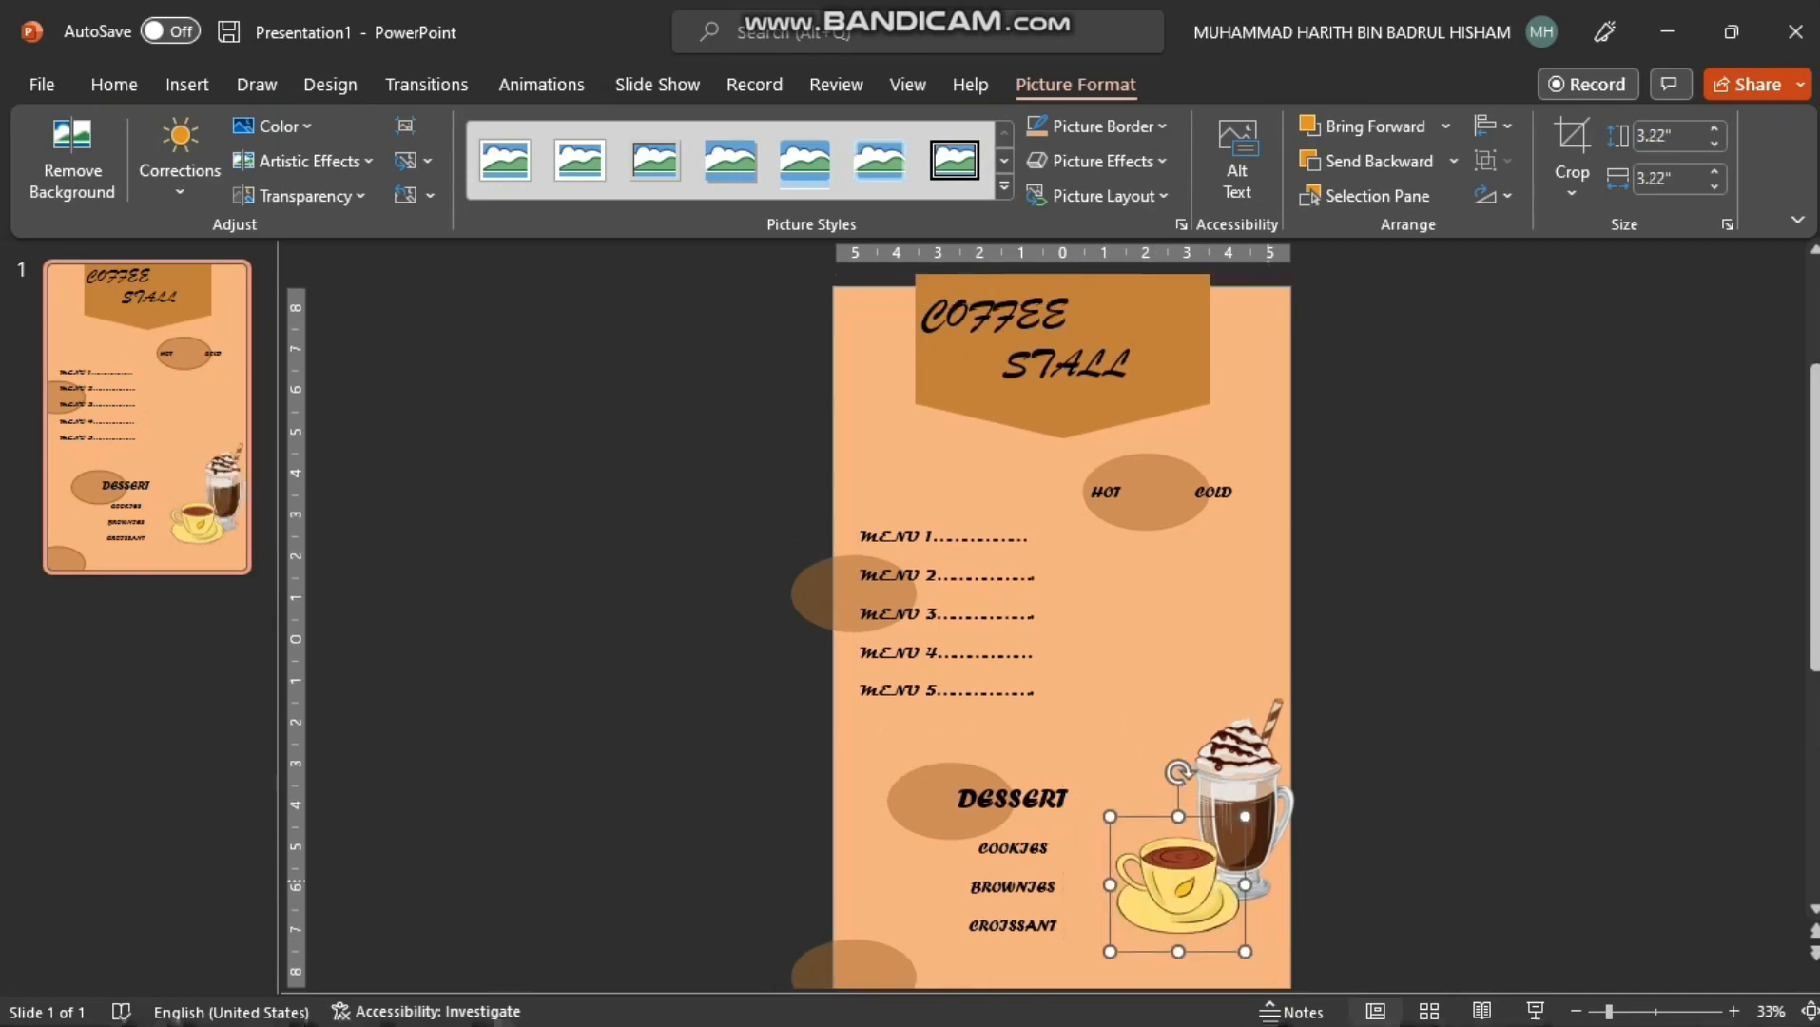
pyautogui.scroll(-1, 1141, 855)
pyautogui.scroll(-1, 1188, 845)
pyautogui.scroll(1, 1187, 844)
pyautogui.scroll(-1, 1188, 844)
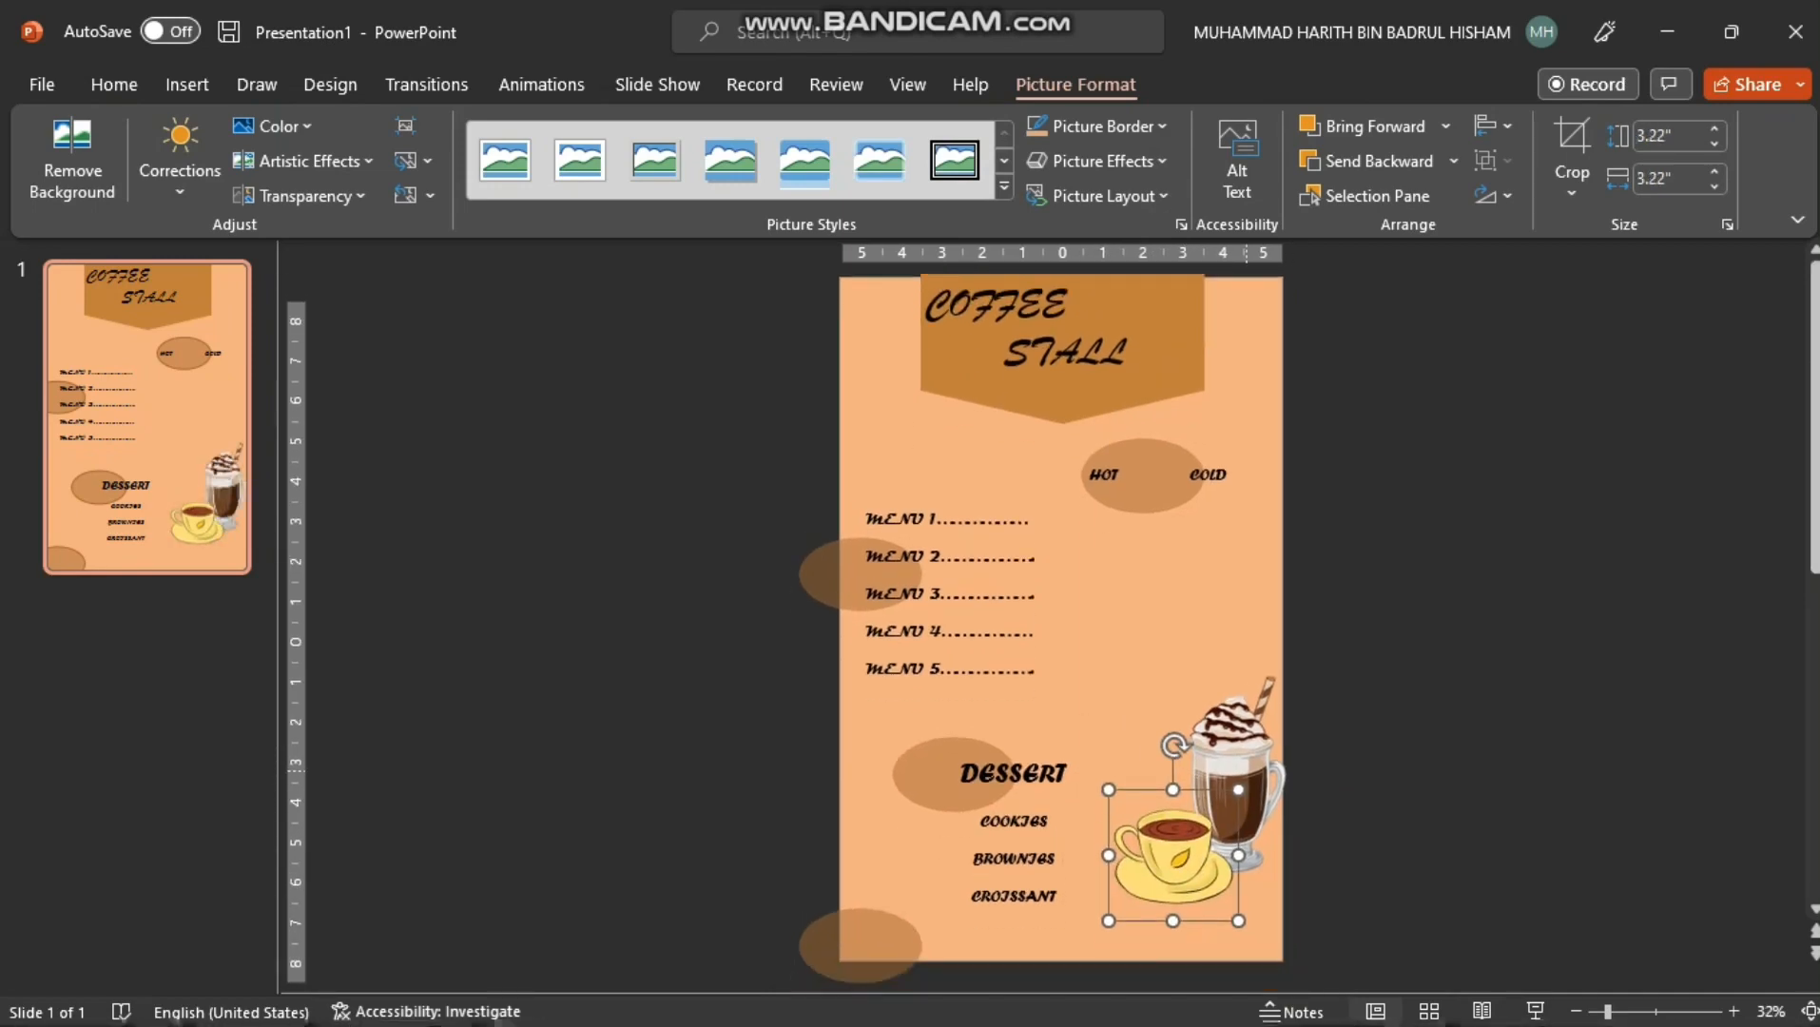
# Shift the frappe mug slightly down and bring it forward in front of the tea cup
pyautogui.click(1231, 758)
pyautogui.moveTo(1231, 758)
pyautogui.mouseDown()
pyautogui.moveTo(1230, 793)
pyautogui.moveTo(1225, 772)
pyautogui.mouseUp()
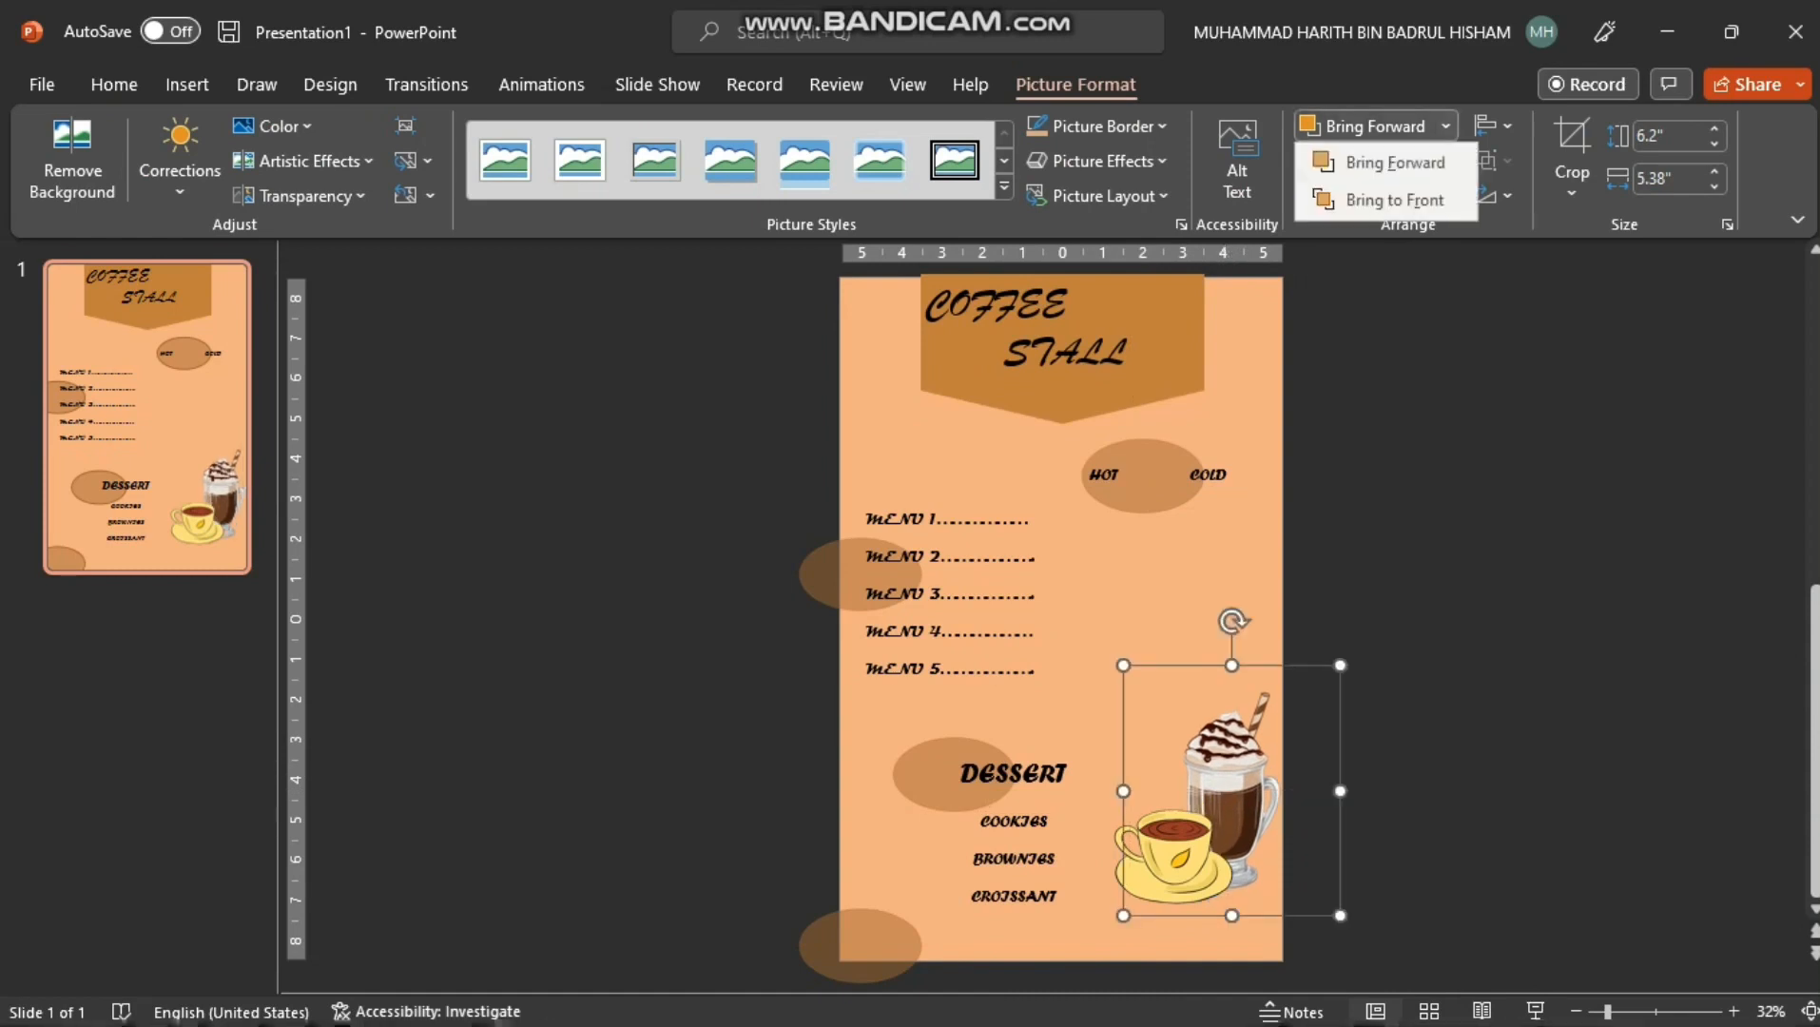
pyautogui.click(1445, 125)
pyautogui.click(1395, 163)
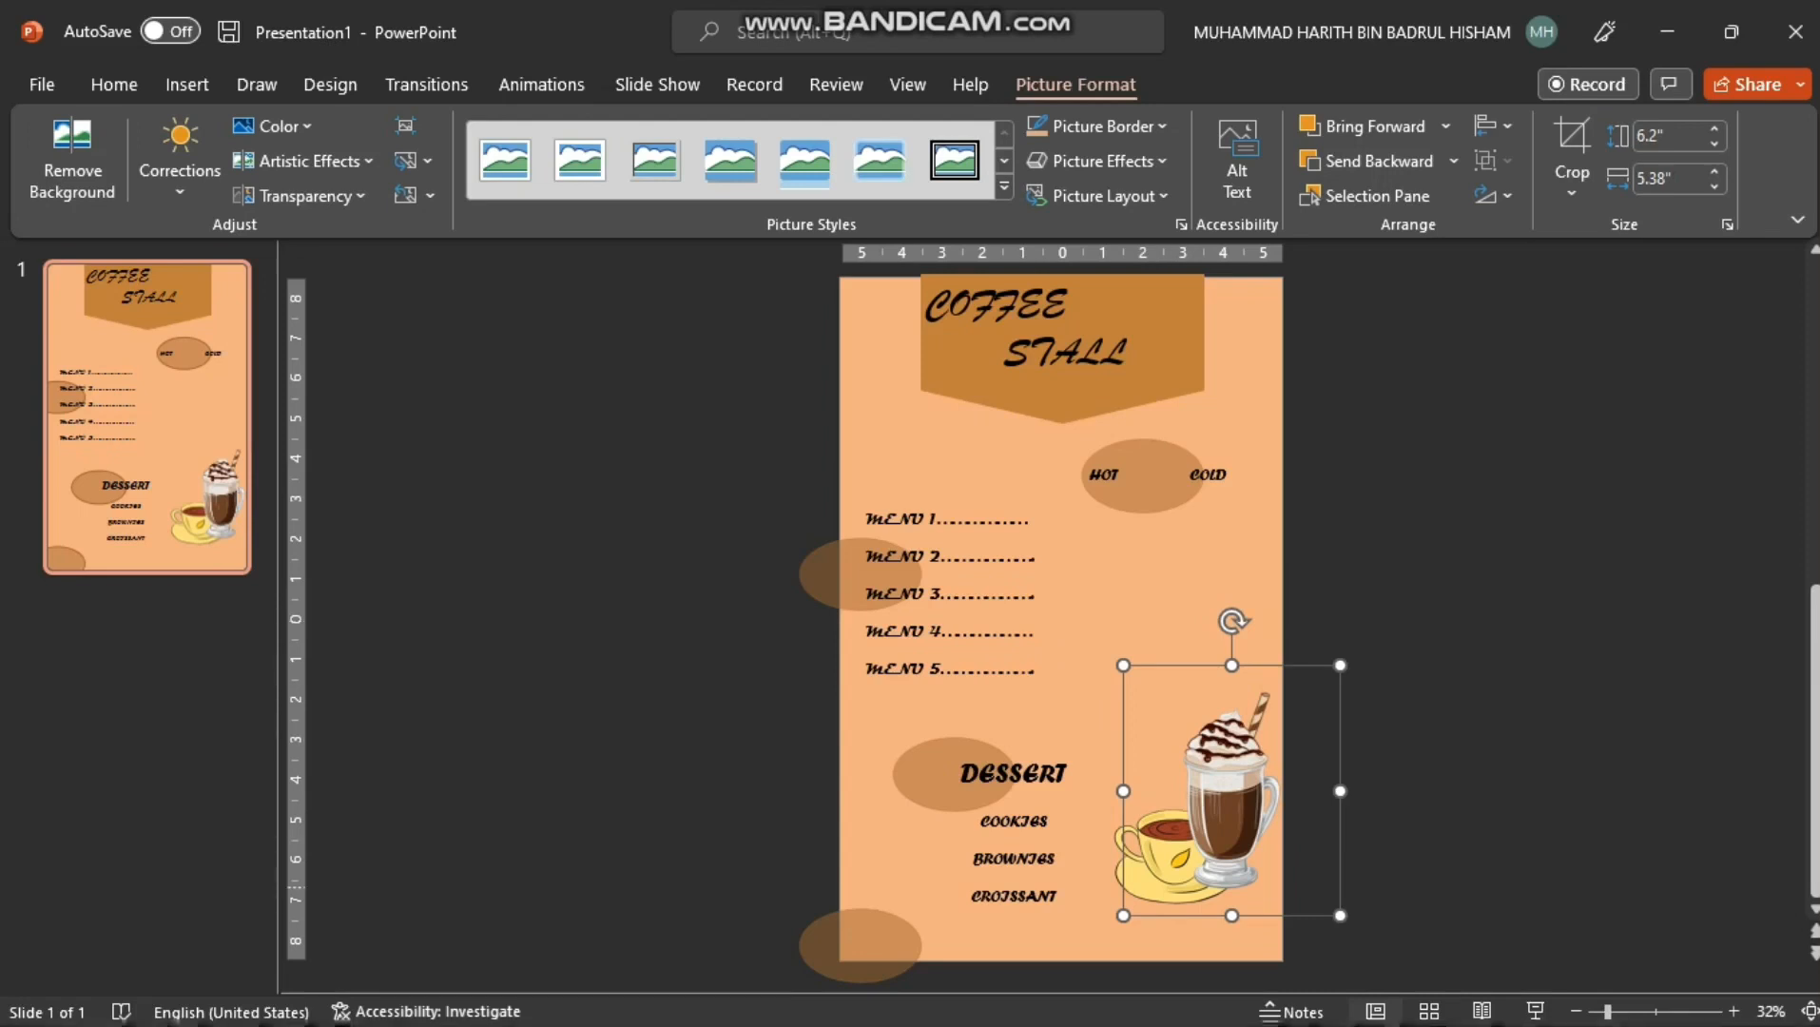
# Nudge the tea cup slightly upward so it sits tucked behind the frappe mug
pyautogui.click(1403, 889)
pyautogui.moveTo(1154, 847); pyautogui.dragTo(1129, 839)
pyautogui.moveTo(1136, 835); pyautogui.dragTo(1135, 821)
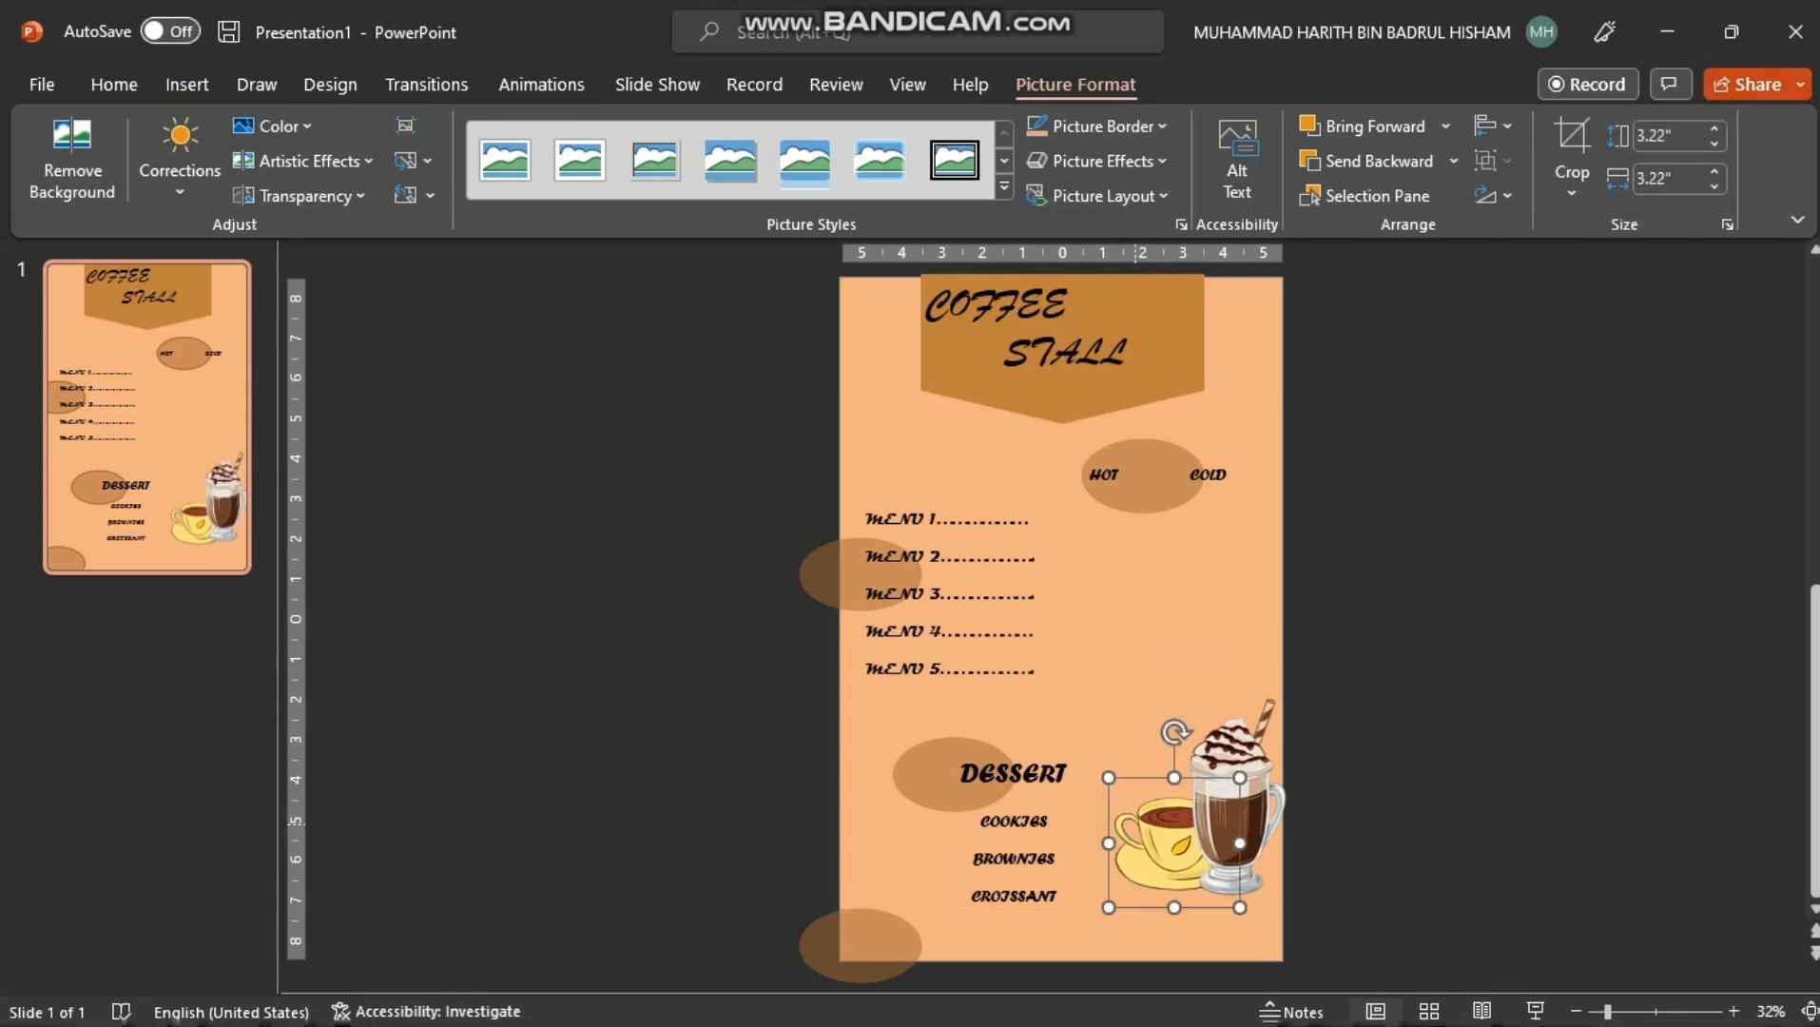
pyautogui.click(1379, 782)
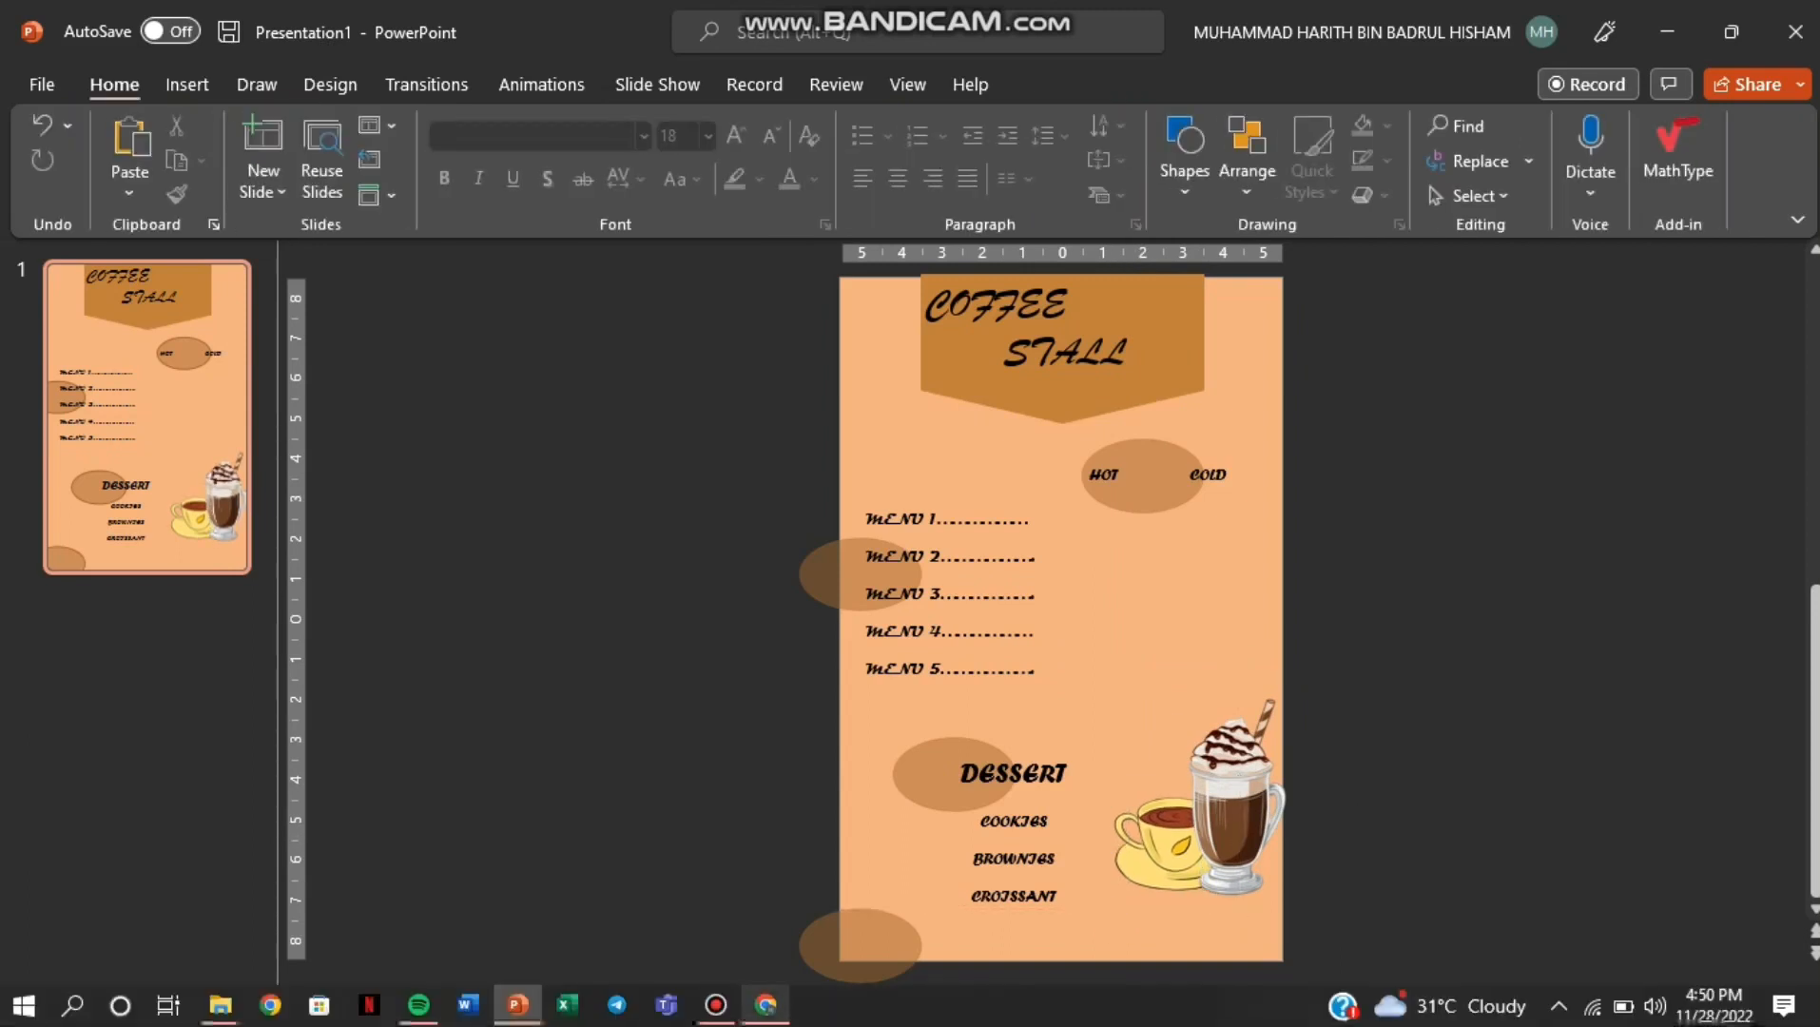
# Copy the brown coffee bean illustration from the web image results in Chrome and paste it onto the PowerPoint slide
pyautogui.click(766, 1004)
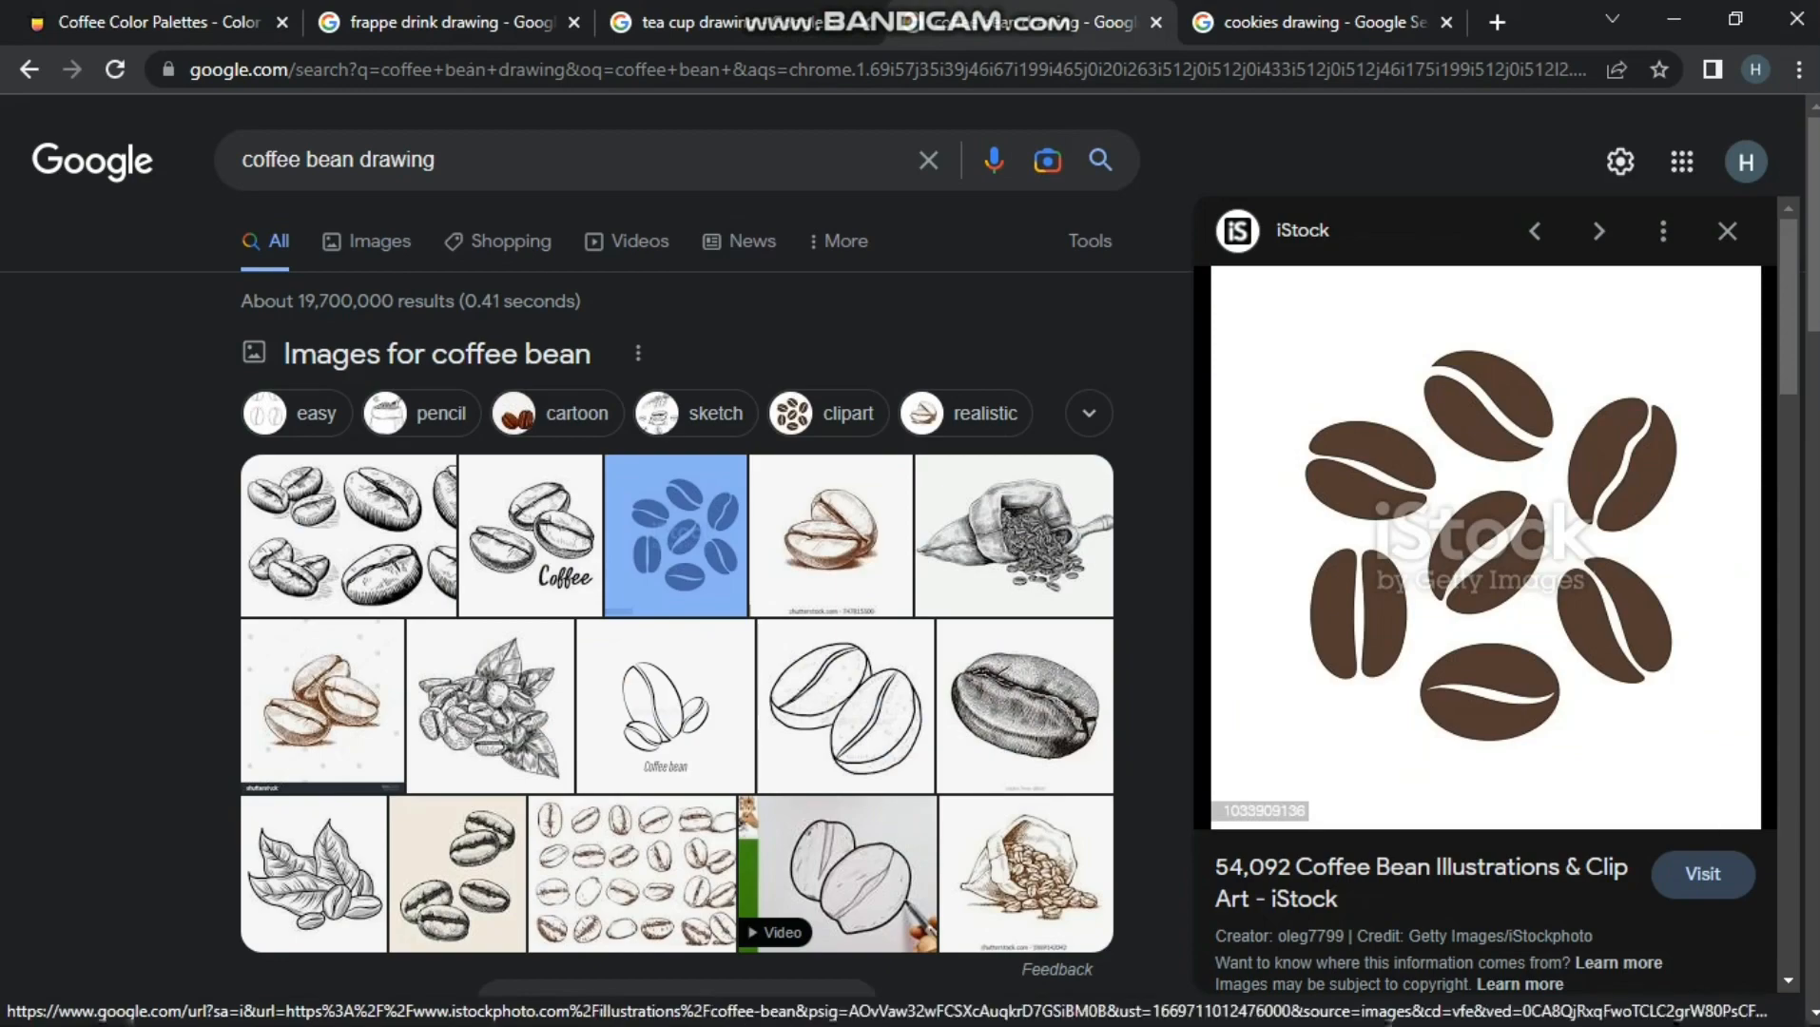
pyautogui.rightClick(1513, 472)
pyautogui.click(1604, 779)
pyautogui.click(809, 1004)
pyautogui.hotkey('ctrl', 'v')
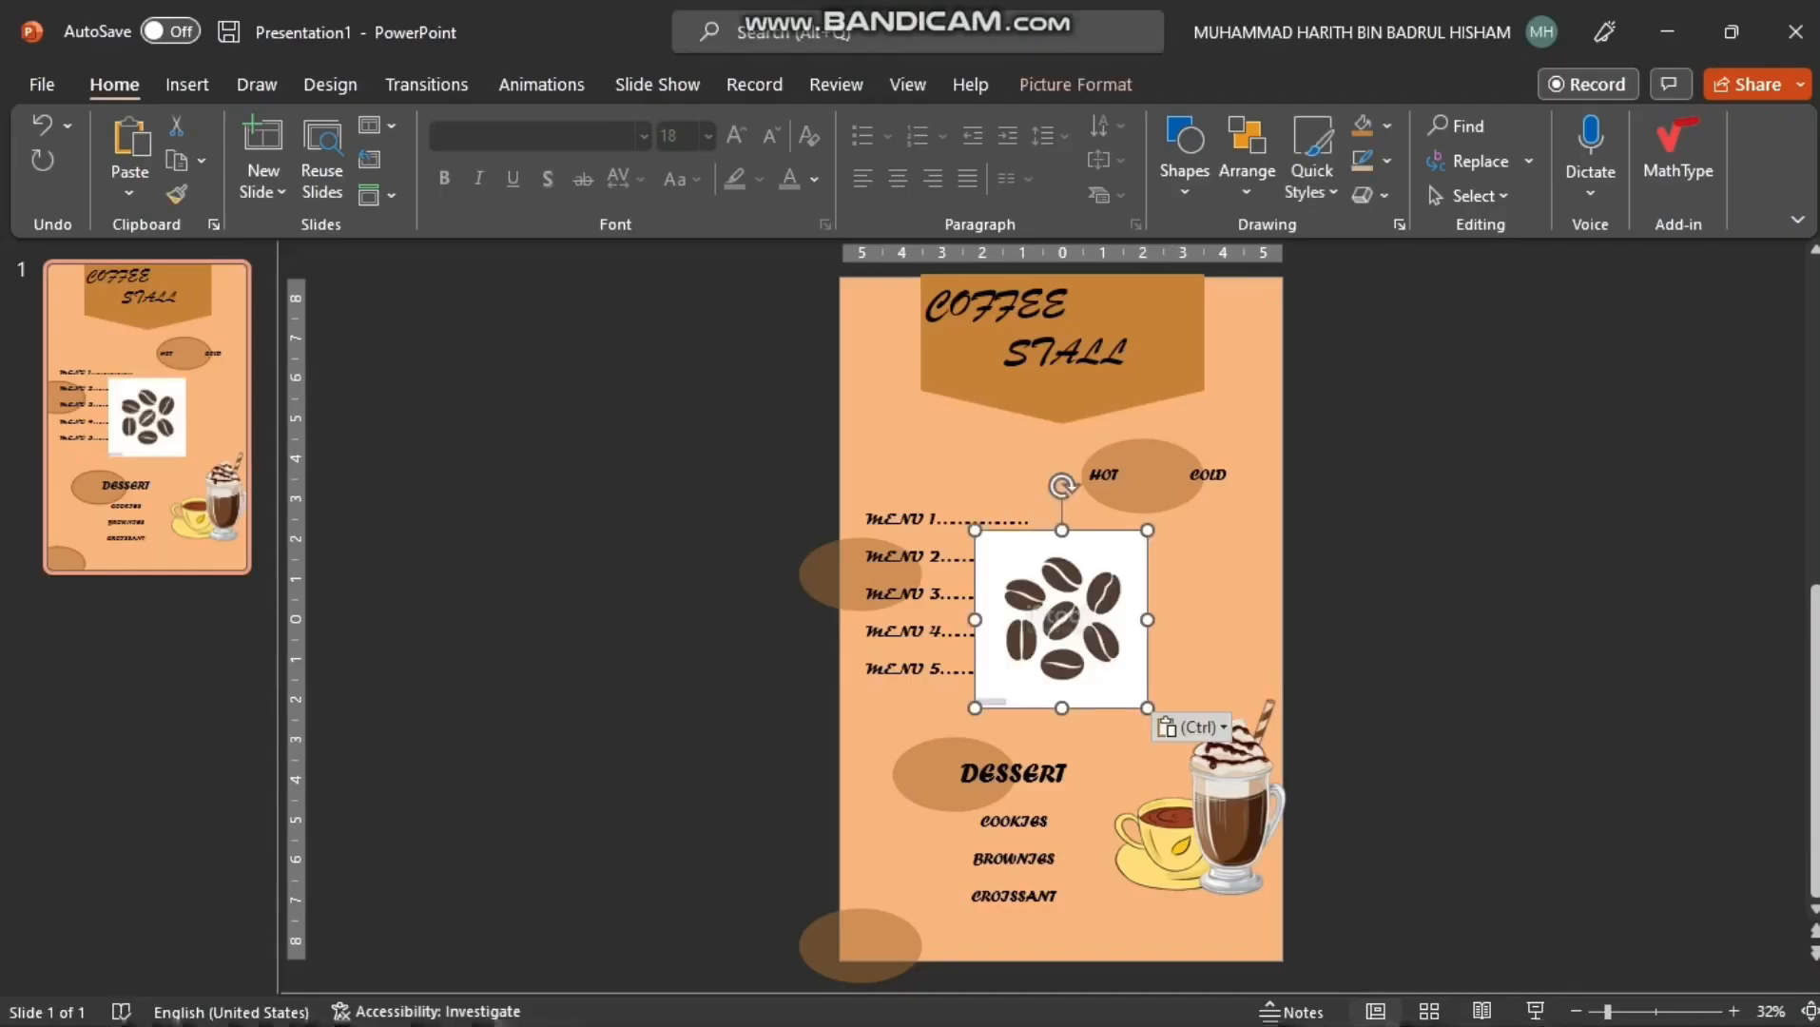
# Remove the coffee bean picture's background, marking the individual beans as areas to keep
pyautogui.click(1075, 85)
pyautogui.click(65, 157)
pyautogui.scroll(7, 1061, 619)
pyautogui.click(70, 157)
pyautogui.click(1044, 503)
pyautogui.click(1075, 468)
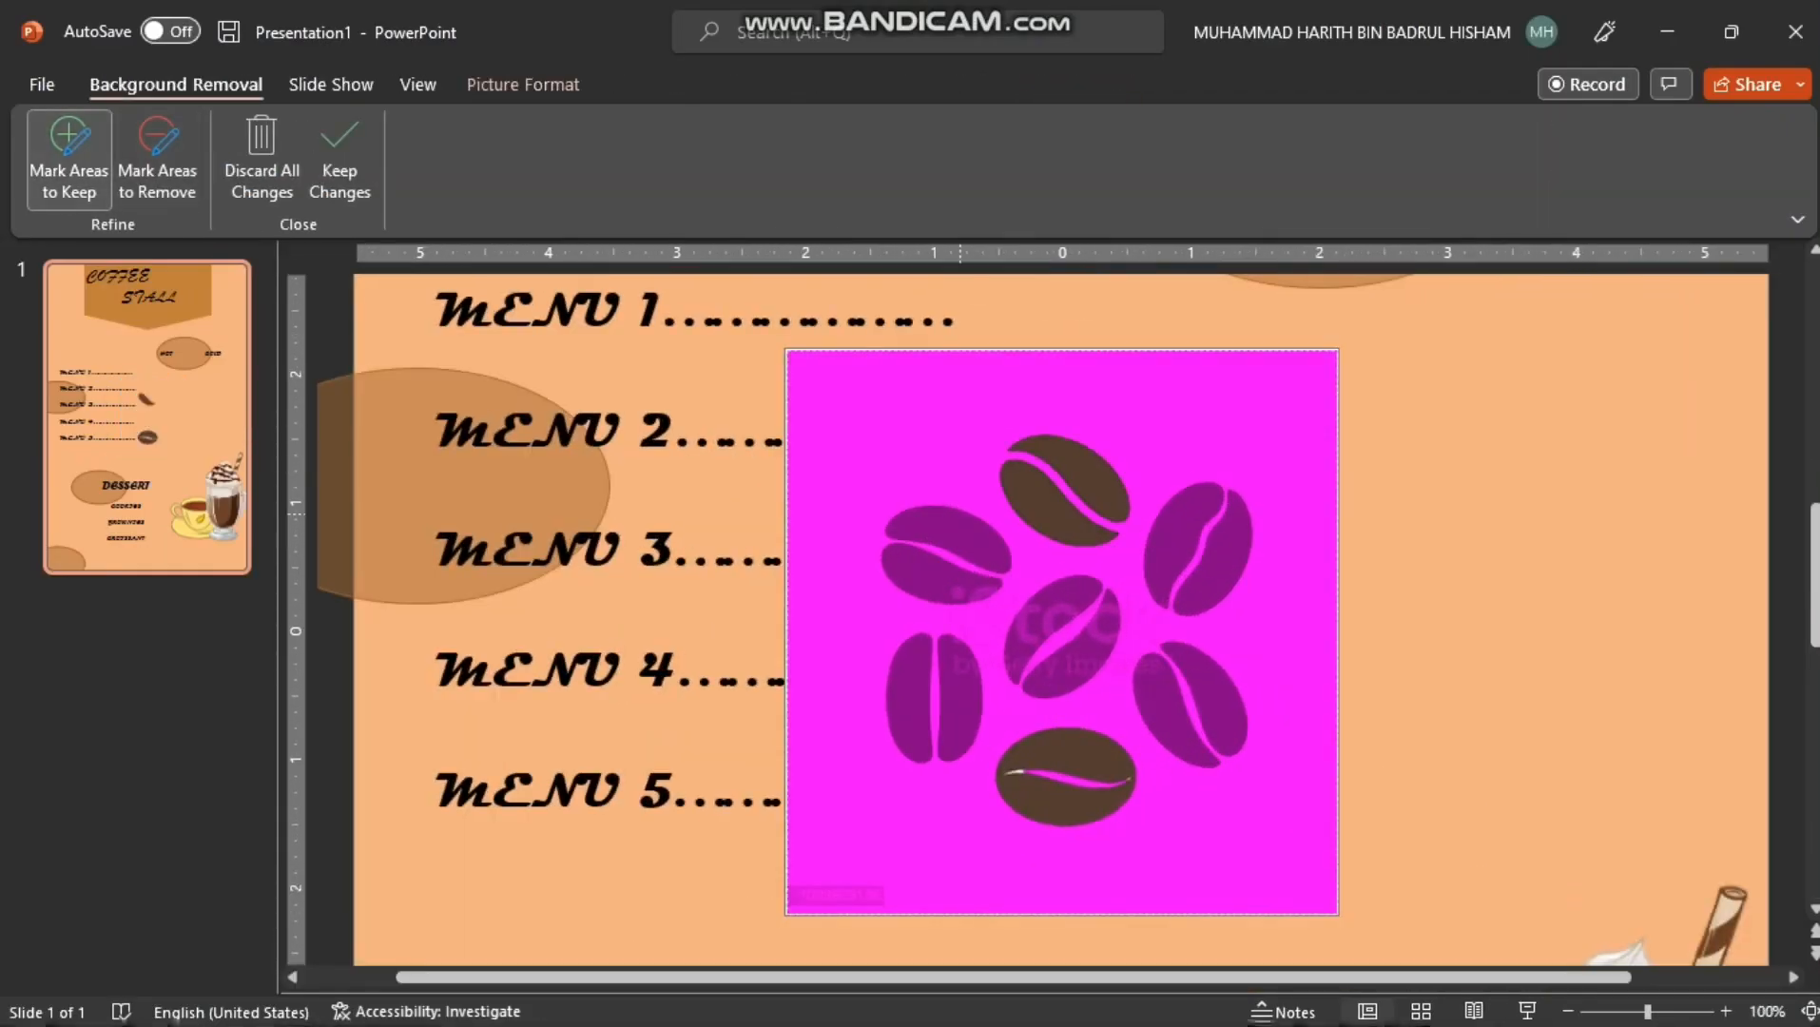
pyautogui.click(946, 551)
pyautogui.click(913, 699)
pyautogui.click(1055, 633)
pyautogui.click(1198, 546)
pyautogui.click(1188, 704)
pyautogui.click(157, 157)
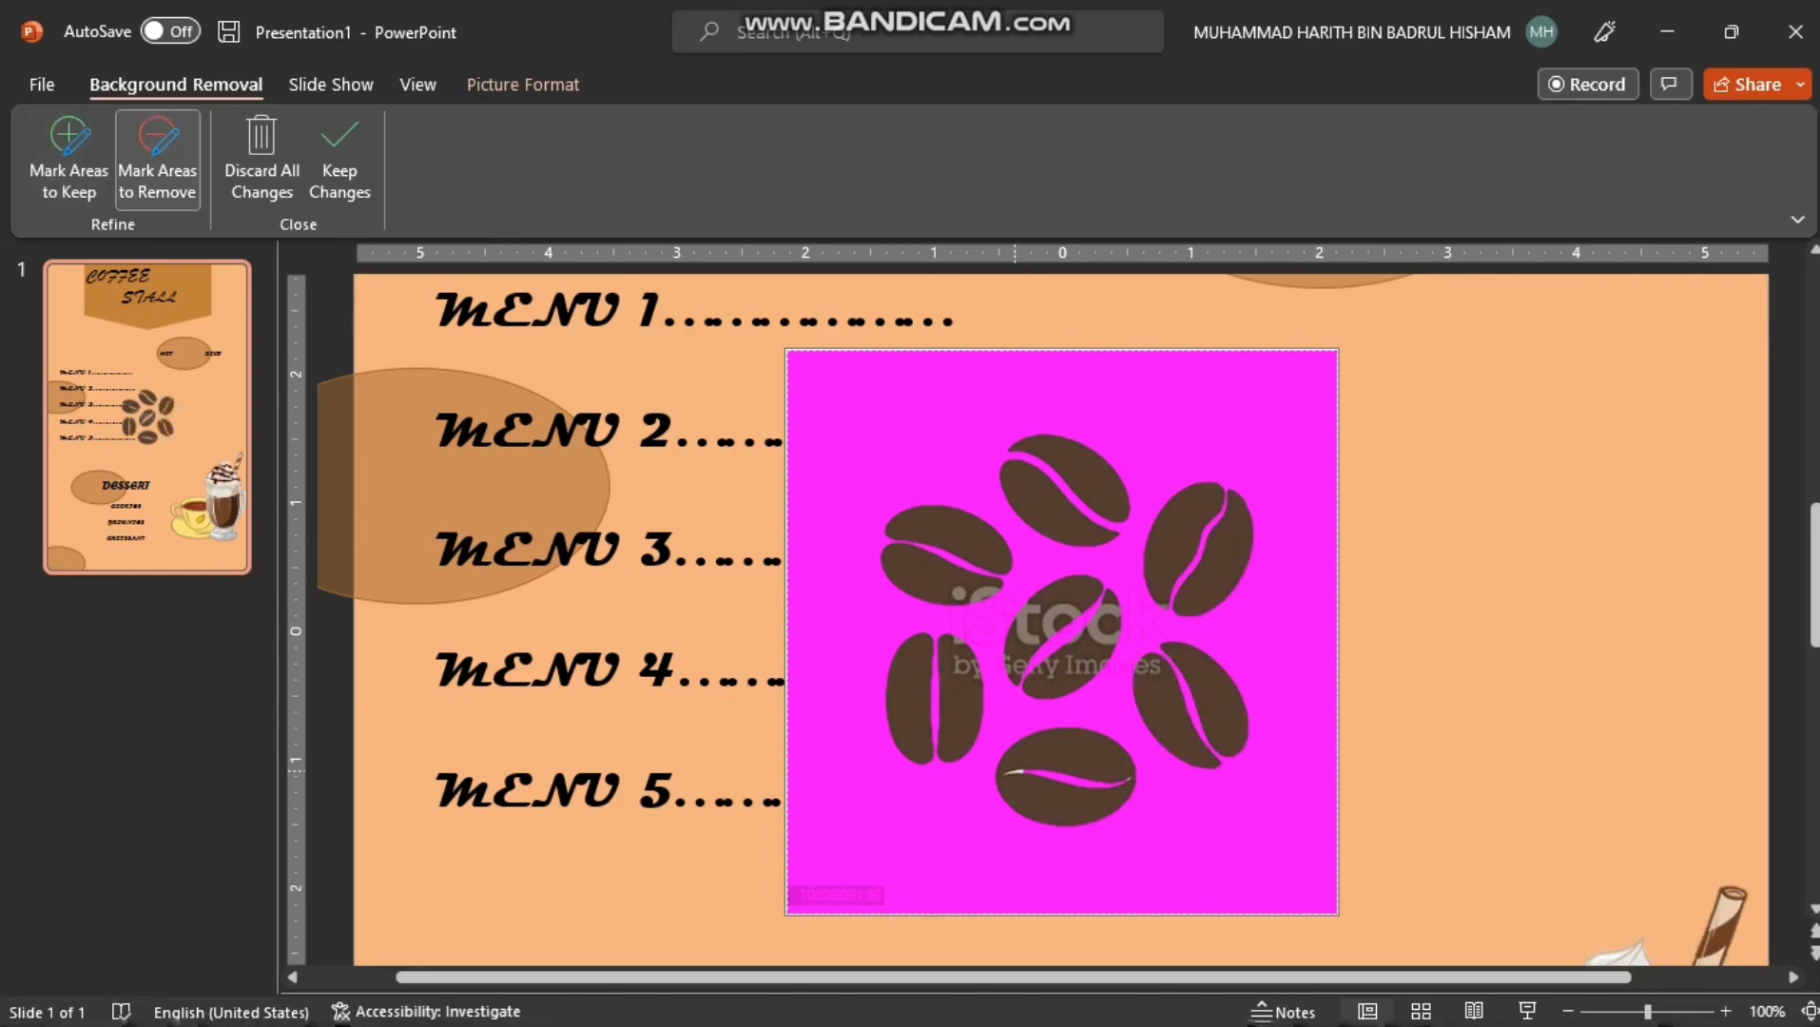
pyautogui.click(339, 157)
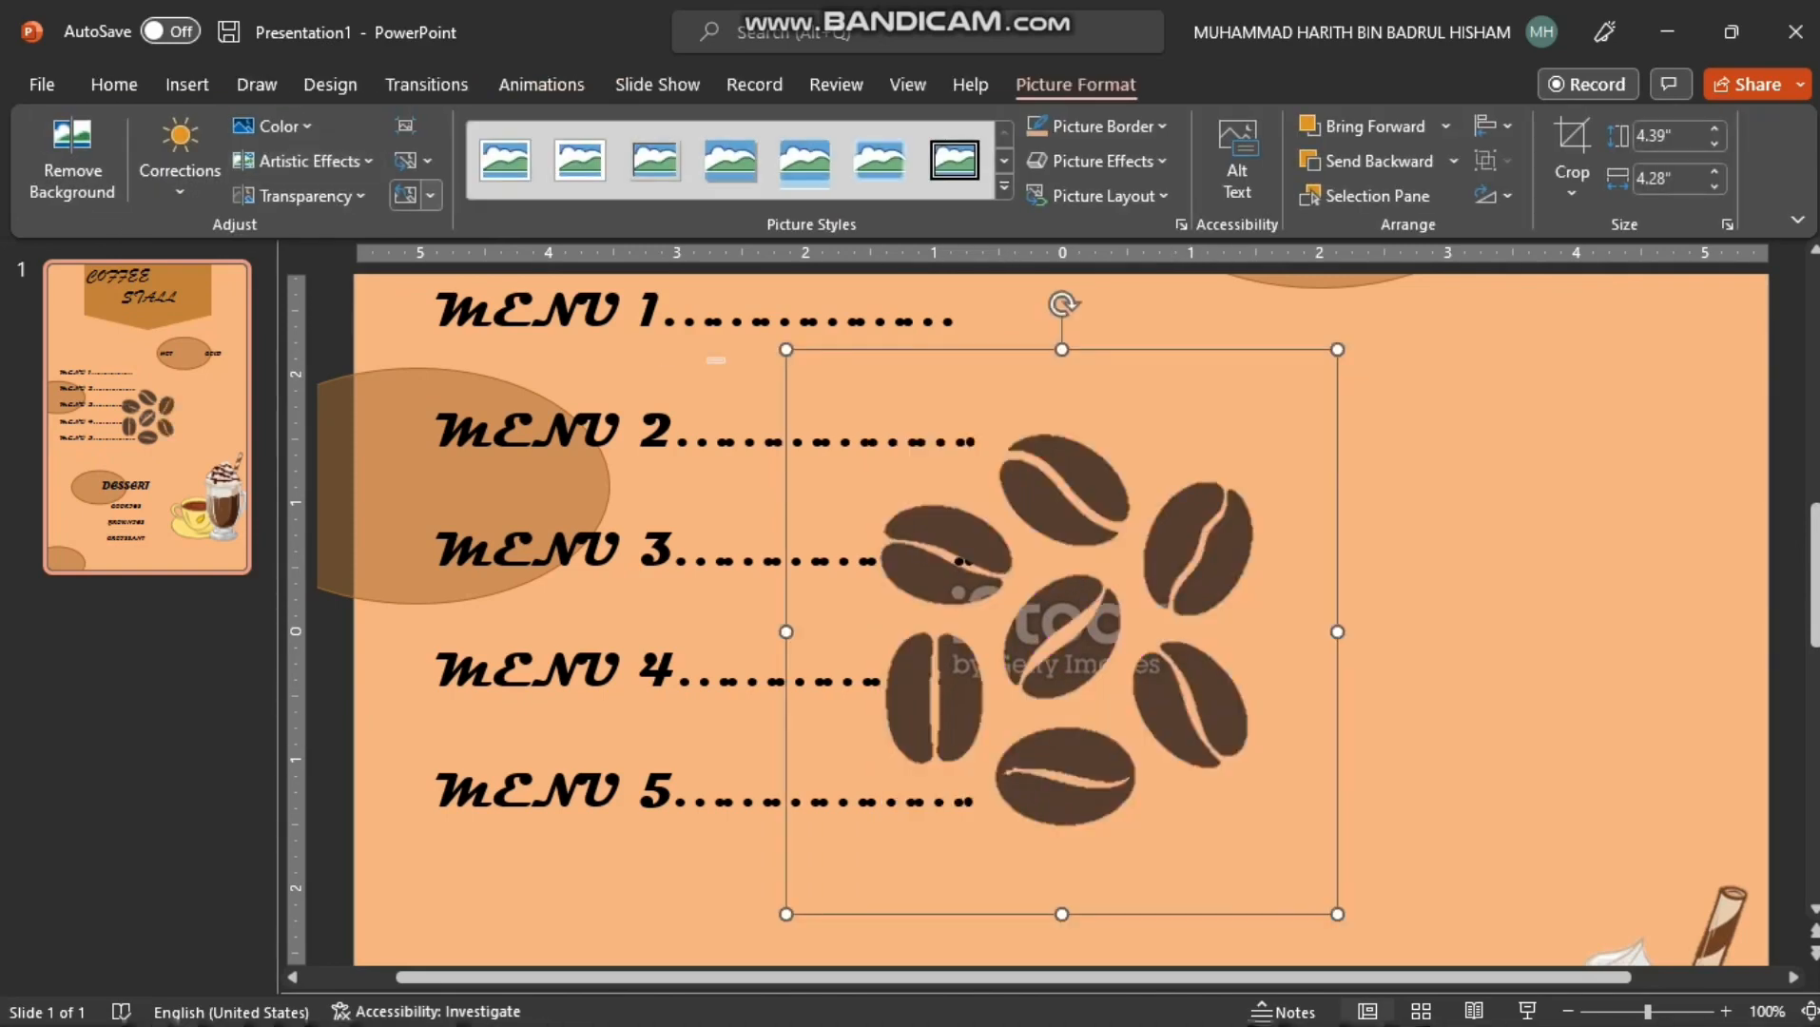
# Place the coffee beans beside the title on the banner, shrunk to about 2.83 × 2.77 inches and tilted slightly
pyautogui.scroll(-7, 926, 569)
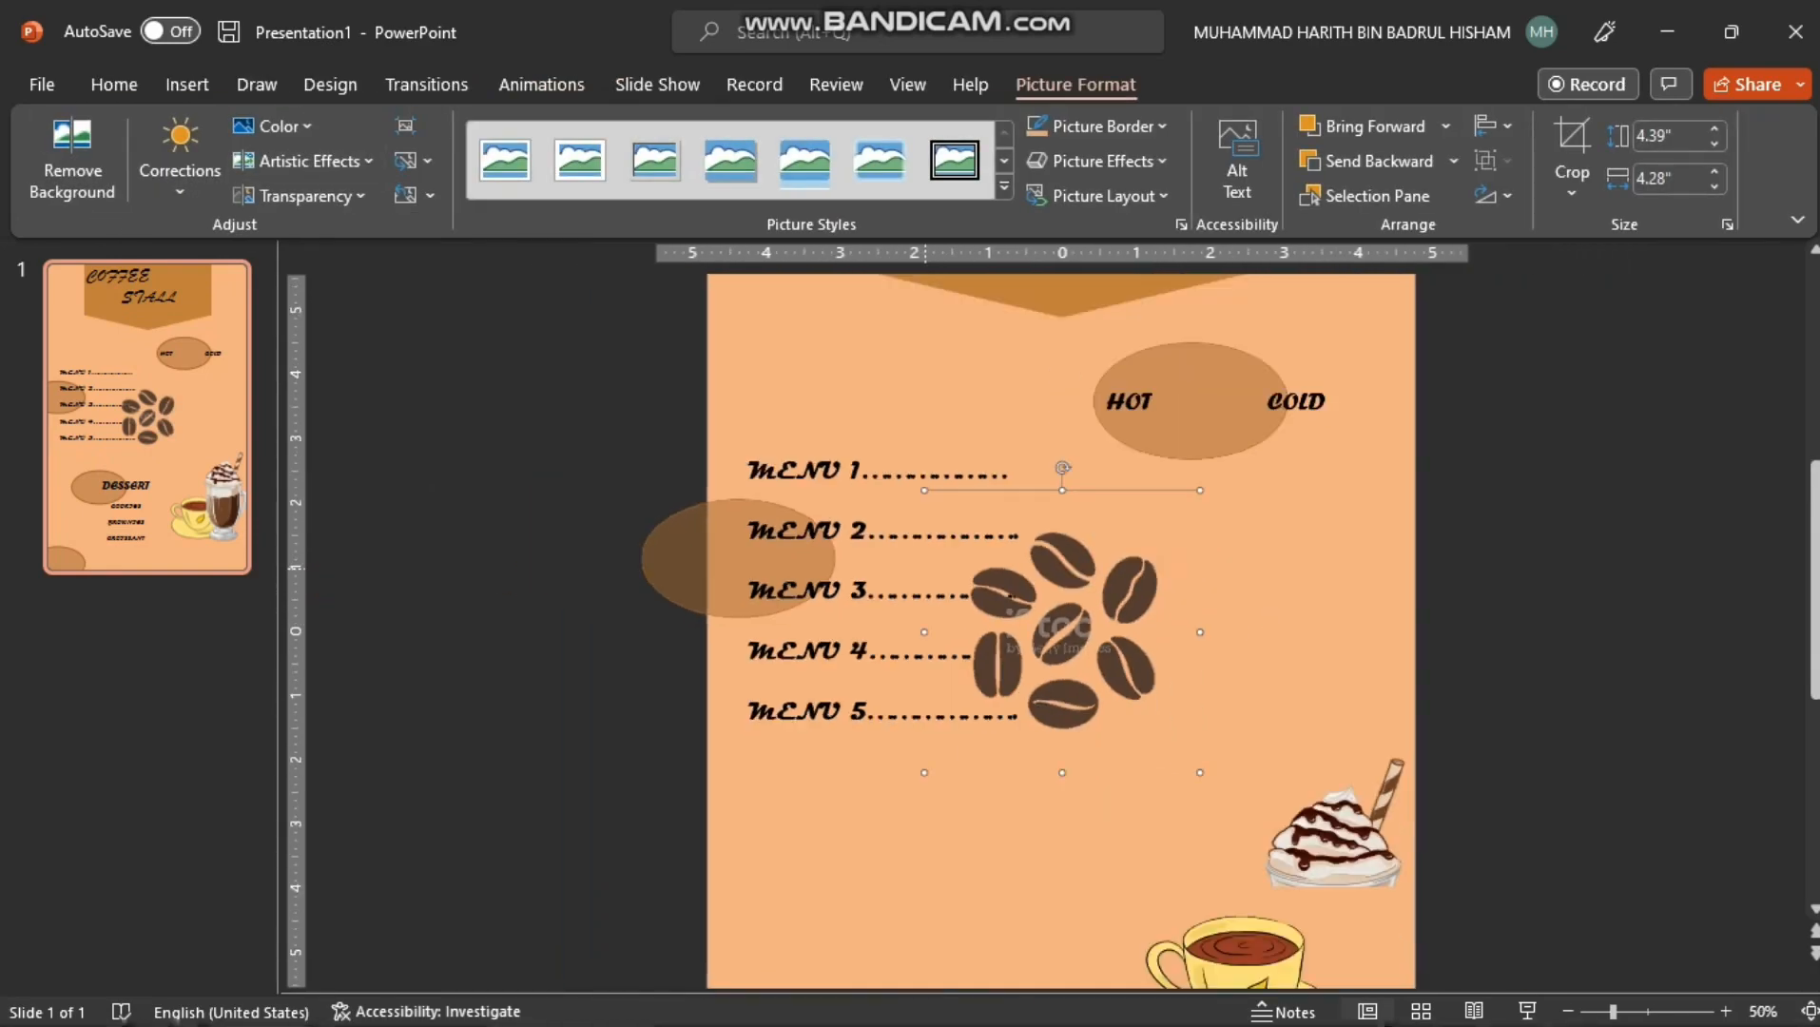
pyautogui.moveTo(1072, 653); pyautogui.dragTo(1140, 365)
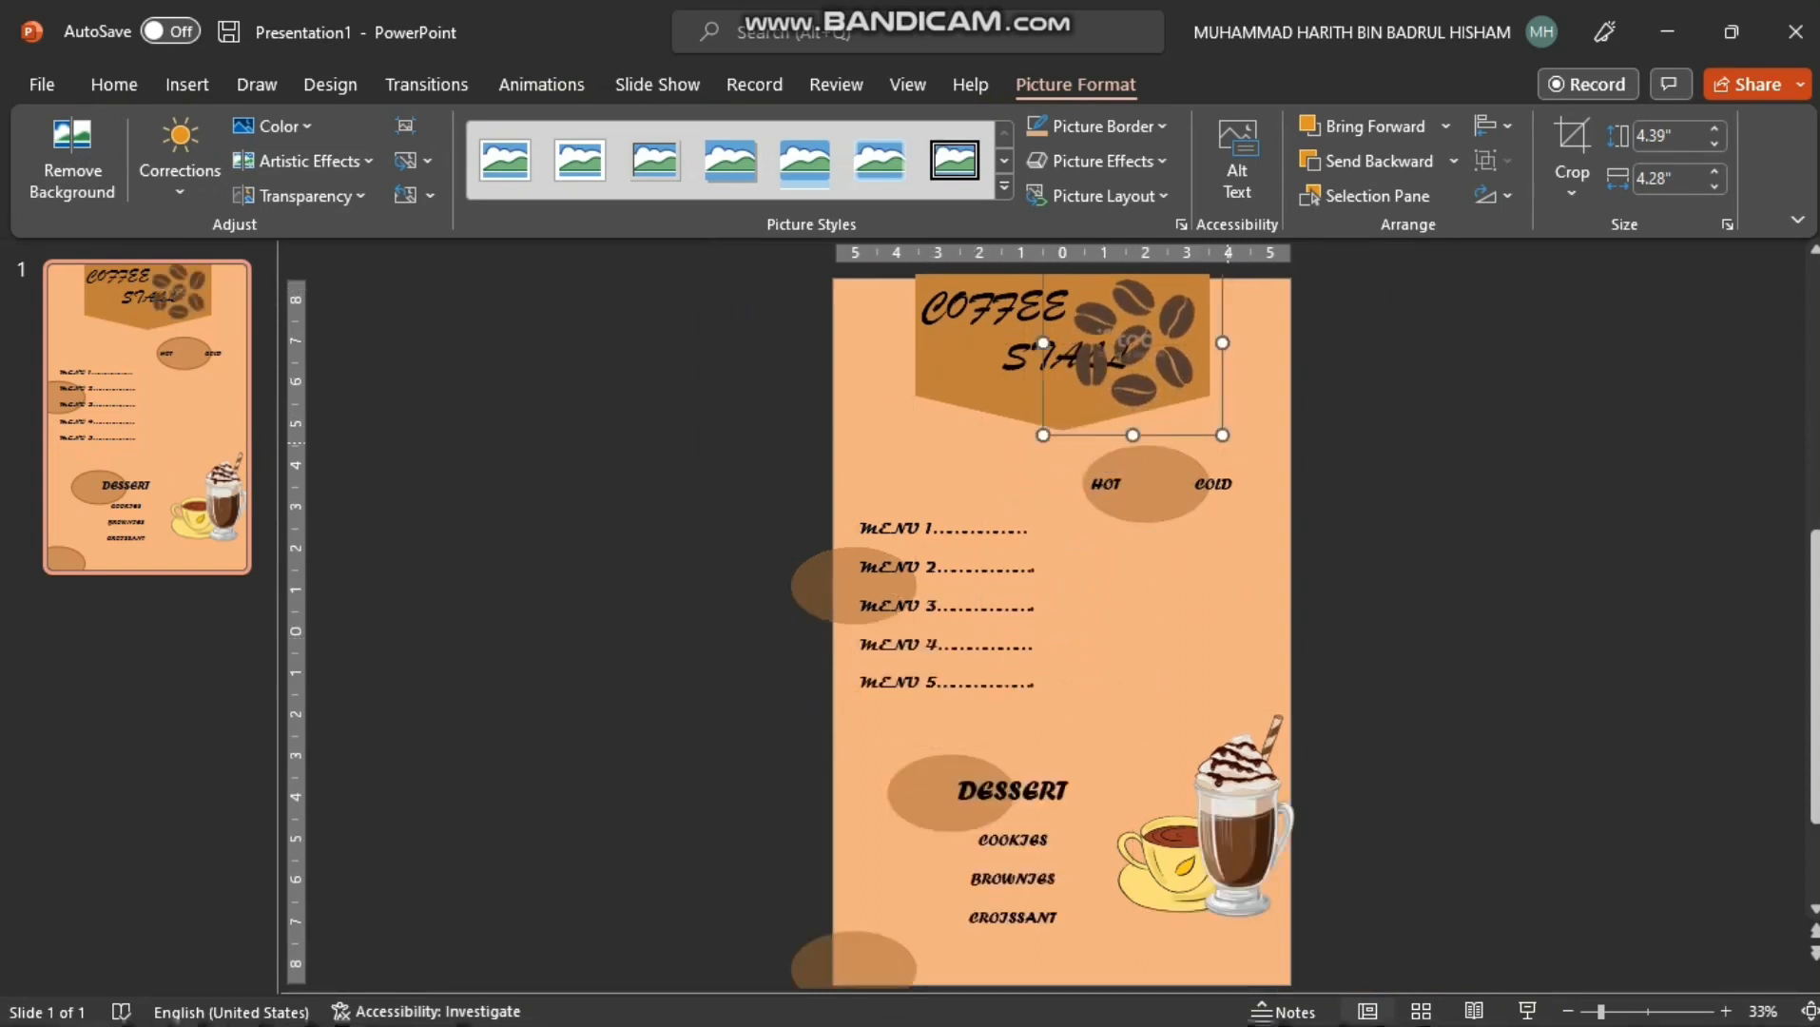
pyautogui.click(1228, 442)
pyautogui.click(1187, 380)
pyautogui.moveTo(1222, 435); pyautogui.dragTo(1120, 281)
pyautogui.scroll(1, 1145, 335)
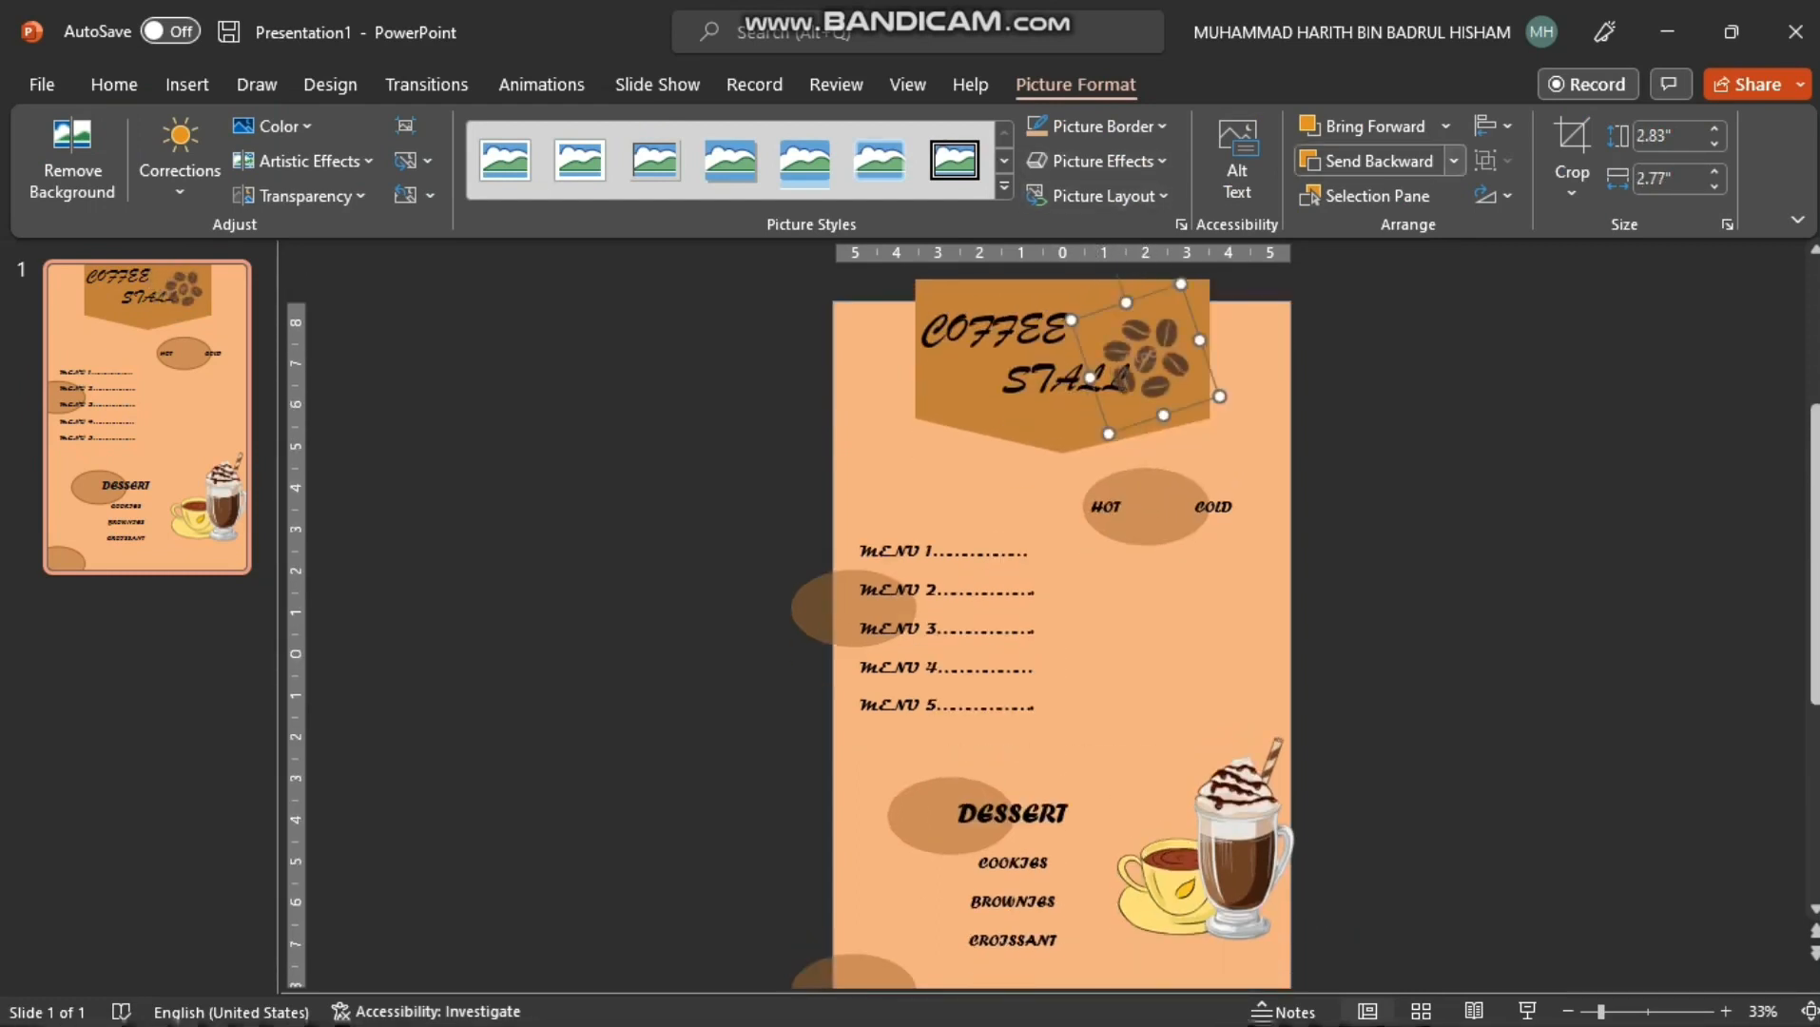
# Send the coffee bean picture backward behind the COFFEE STALL title text
pyautogui.click(1454, 162)
pyautogui.click(1411, 195)
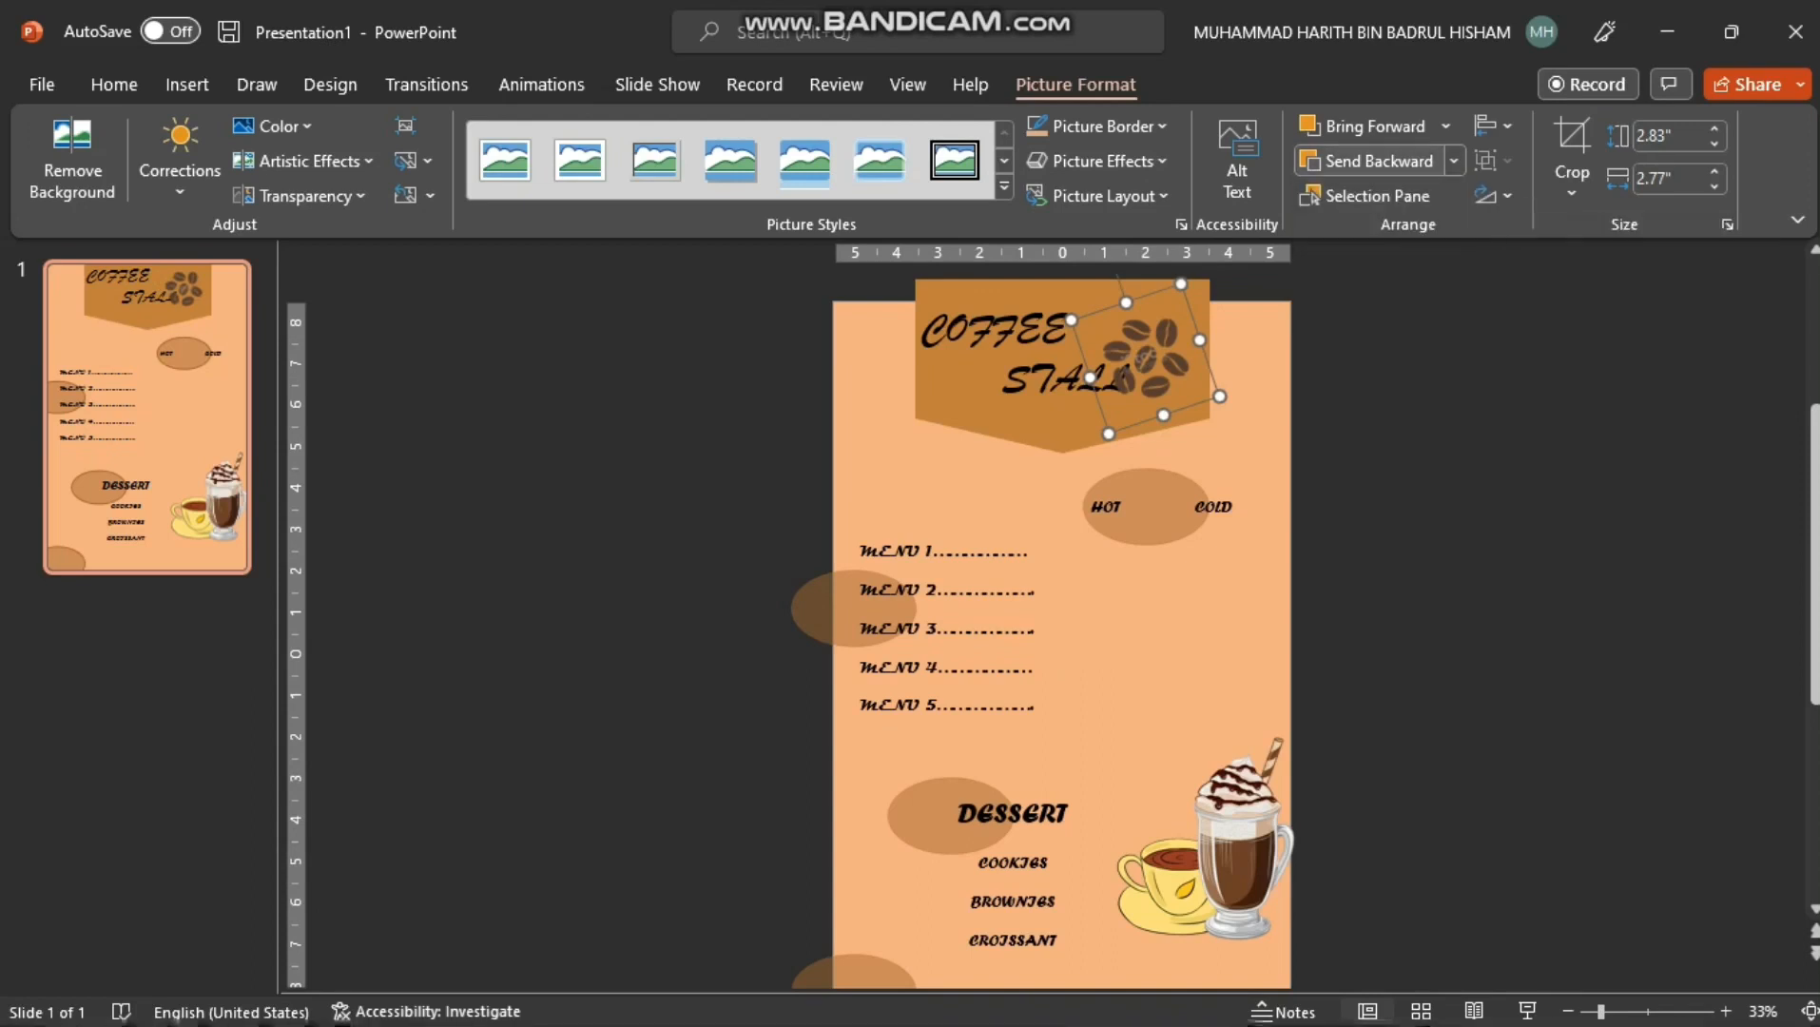
pyautogui.click(1407, 382)
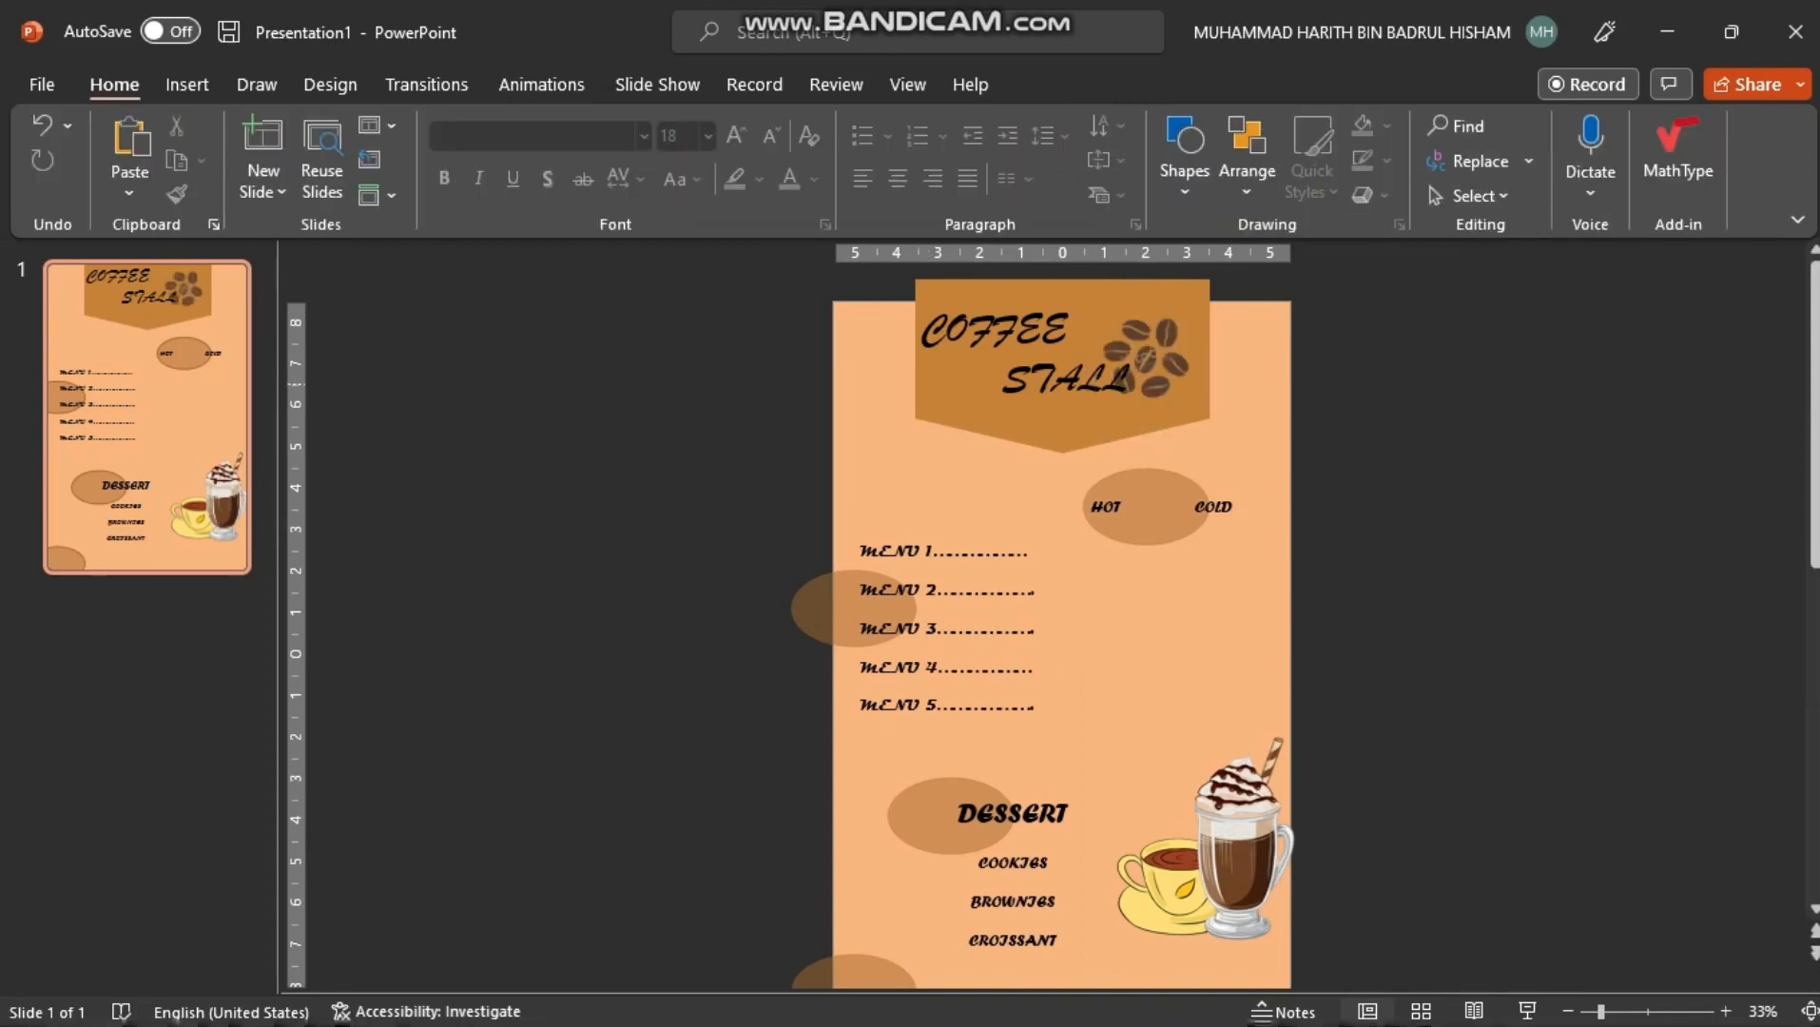
# Copy the stacked chocolate chip cookies drawing from the cookies image results in Chrome and paste it onto the PowerPoint slide
pyautogui.scroll(-1, 1043, 631)
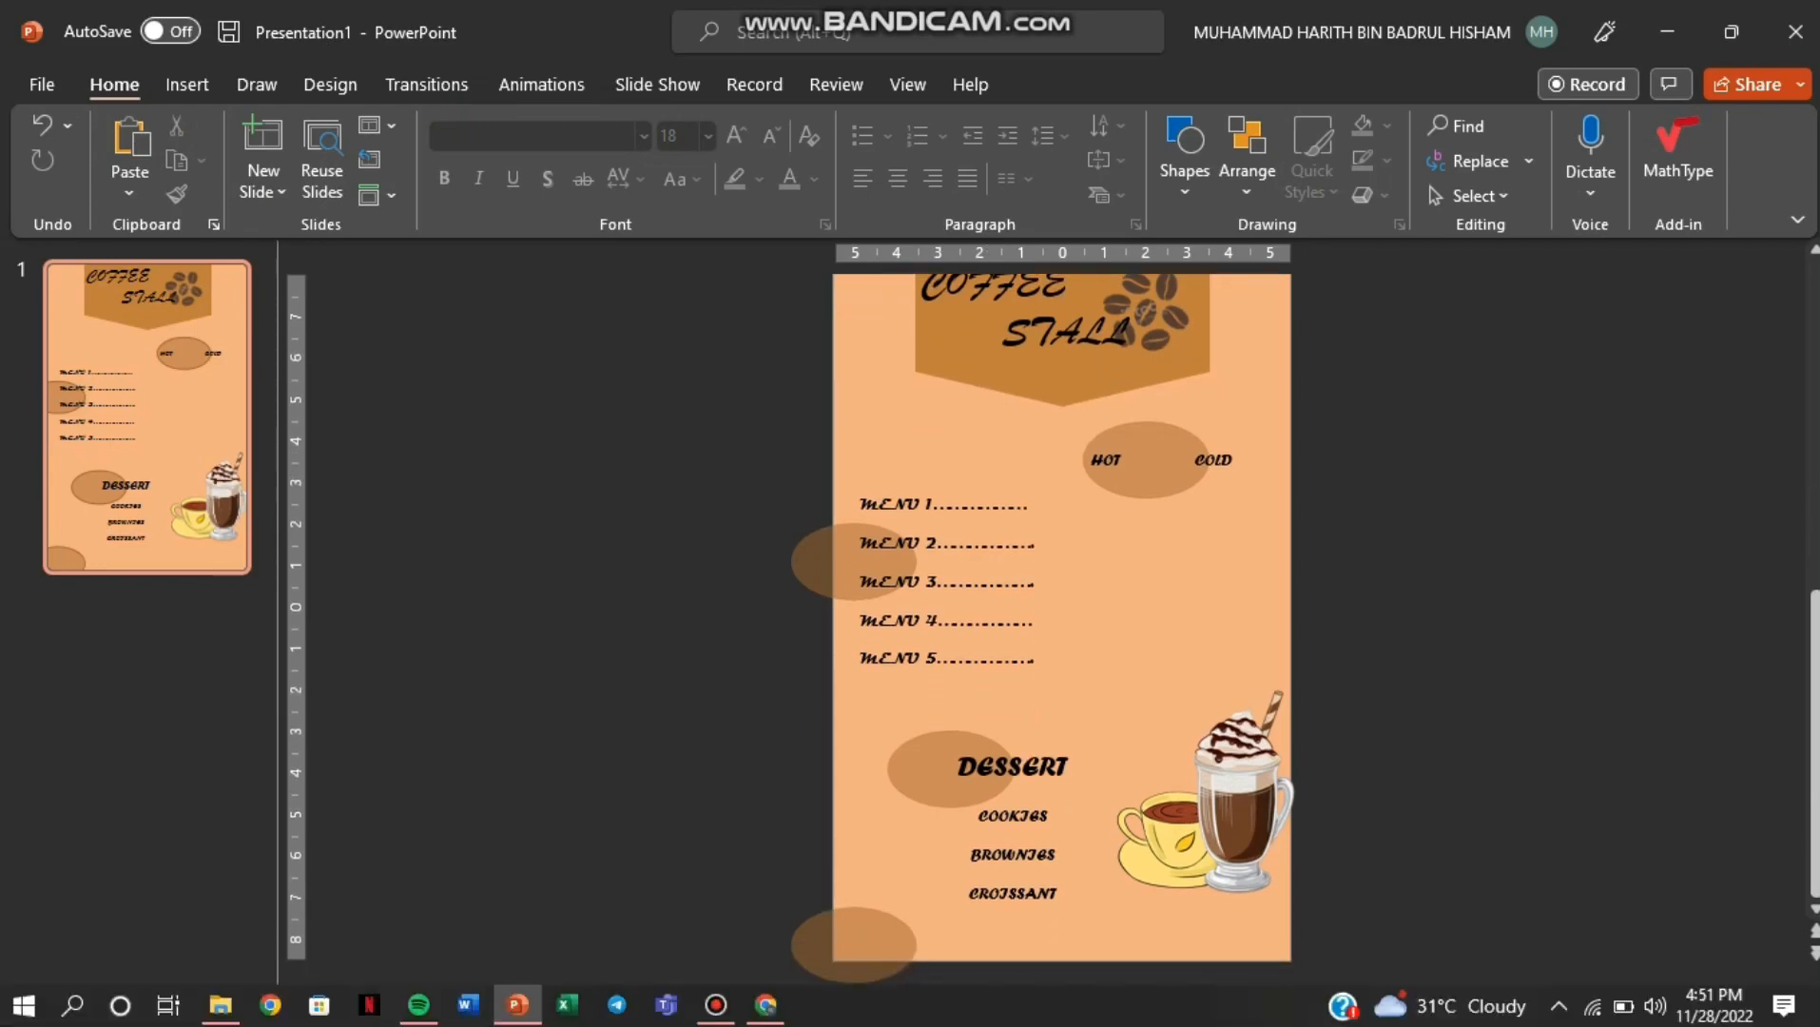
pyautogui.click(766, 1006)
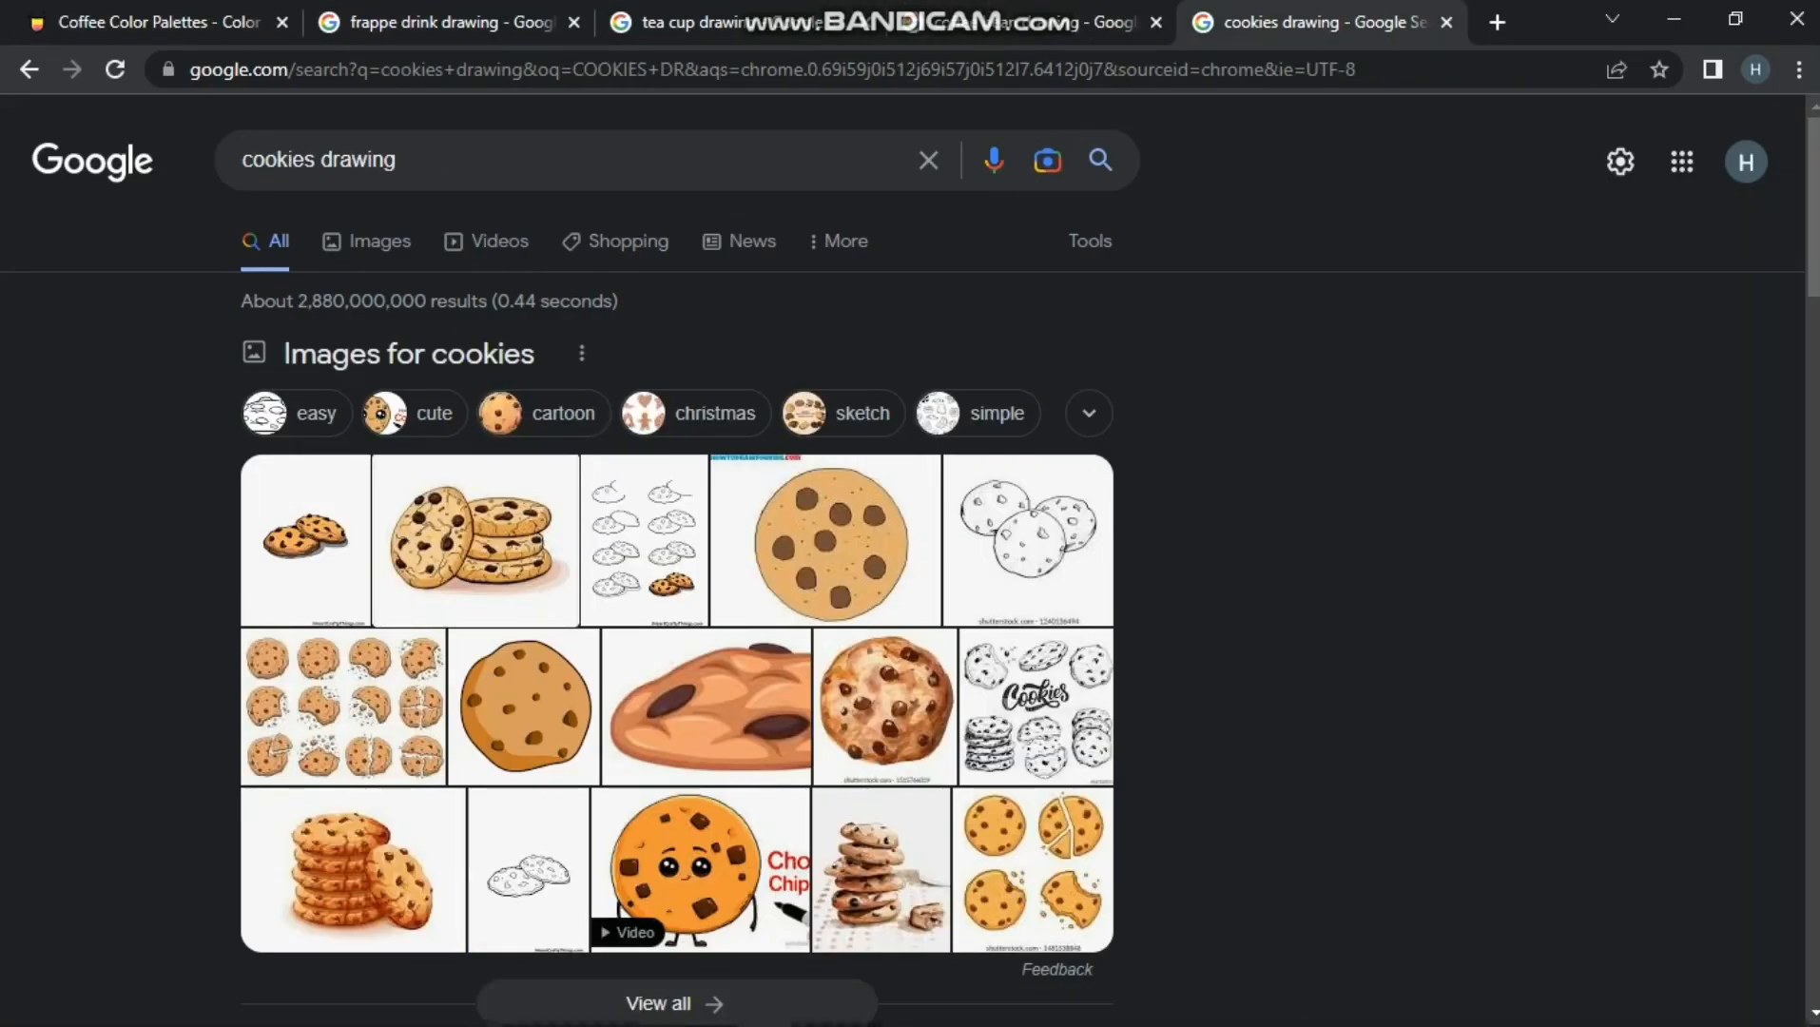
pyautogui.click(475, 540)
pyautogui.rightClick(1470, 468)
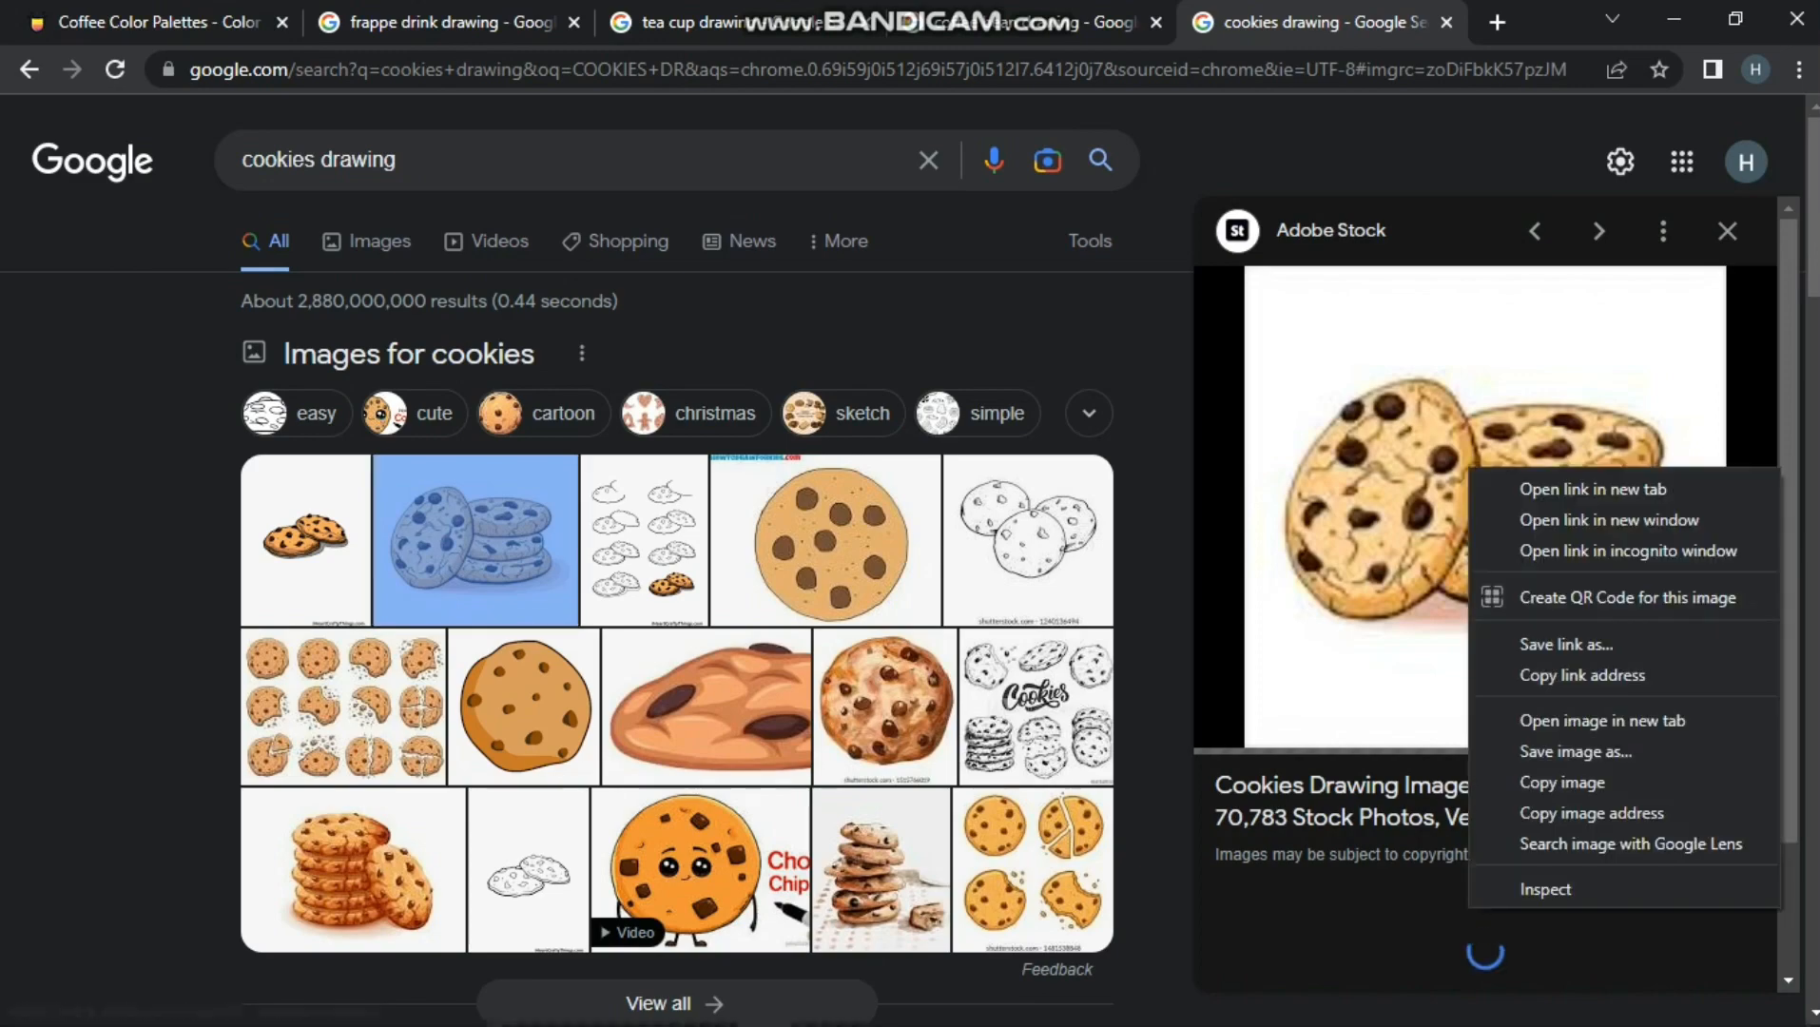
pyautogui.click(1562, 781)
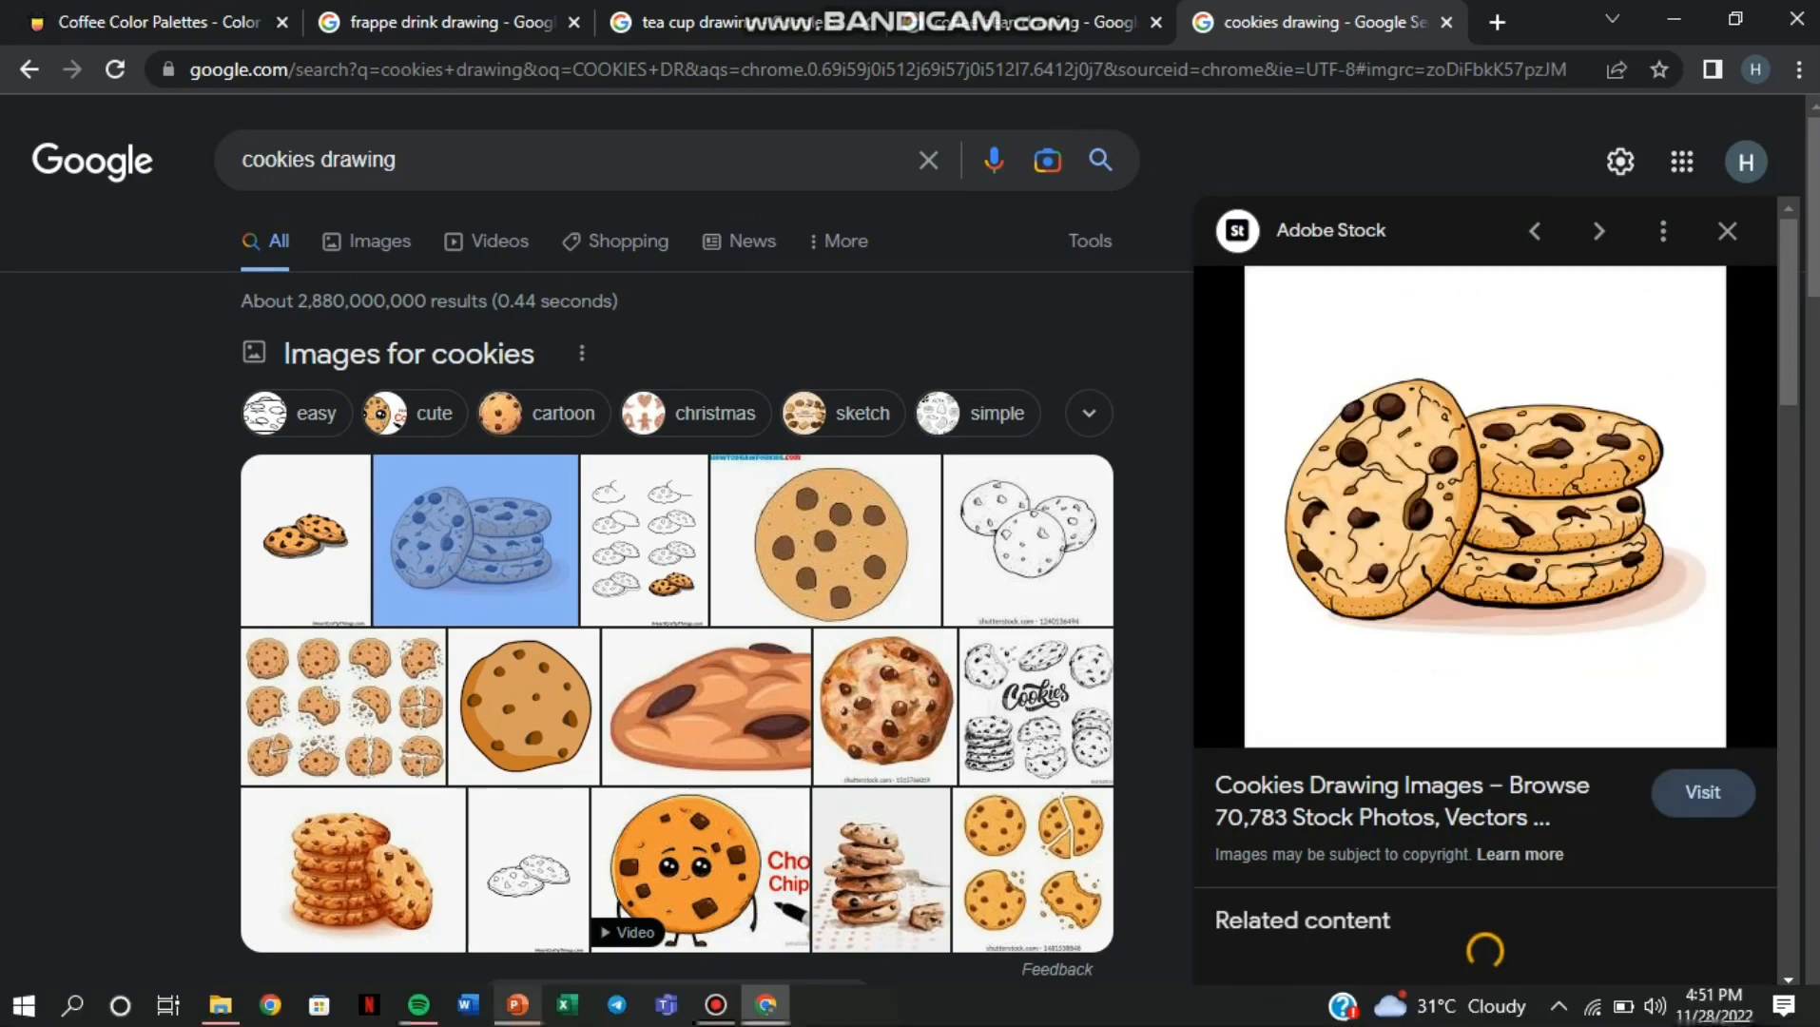
pyautogui.click(518, 1005)
pyautogui.hotkey('ctrl', 'v')
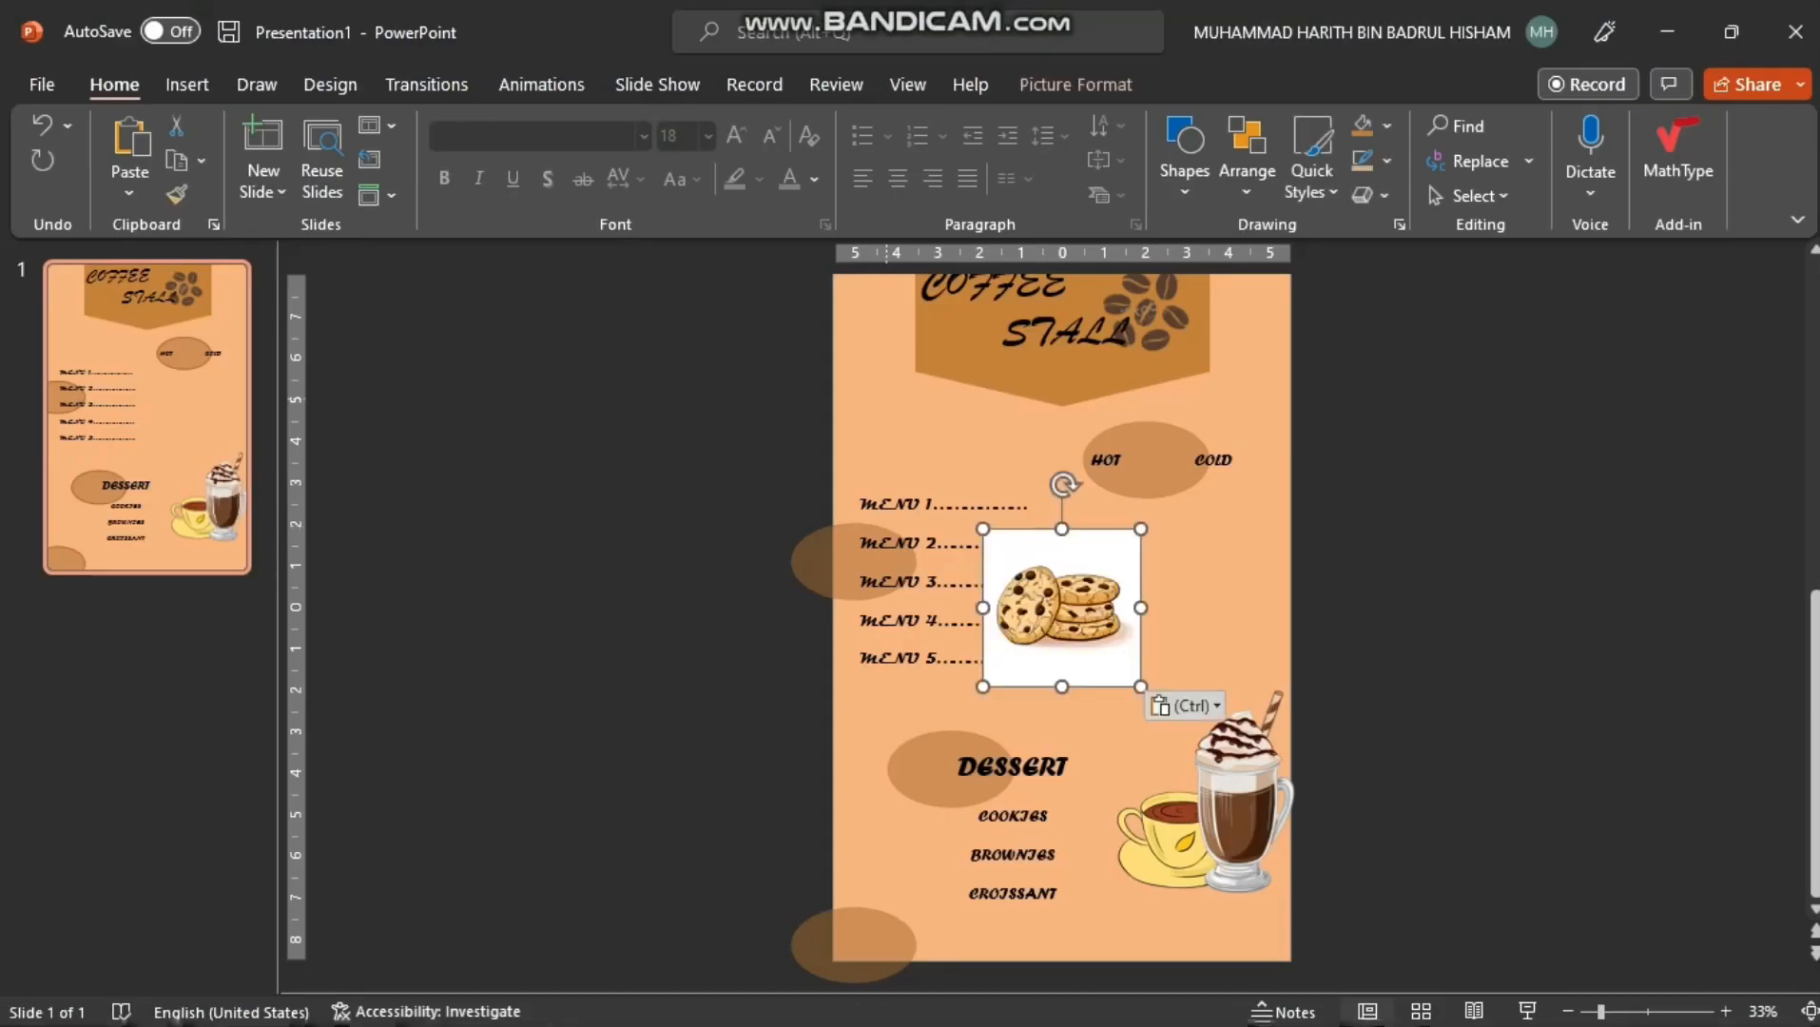
# Remove the cookies picture's background, marking the shadow beneath the cookies as an area to remove
pyautogui.click(1076, 85)
pyautogui.click(70, 160)
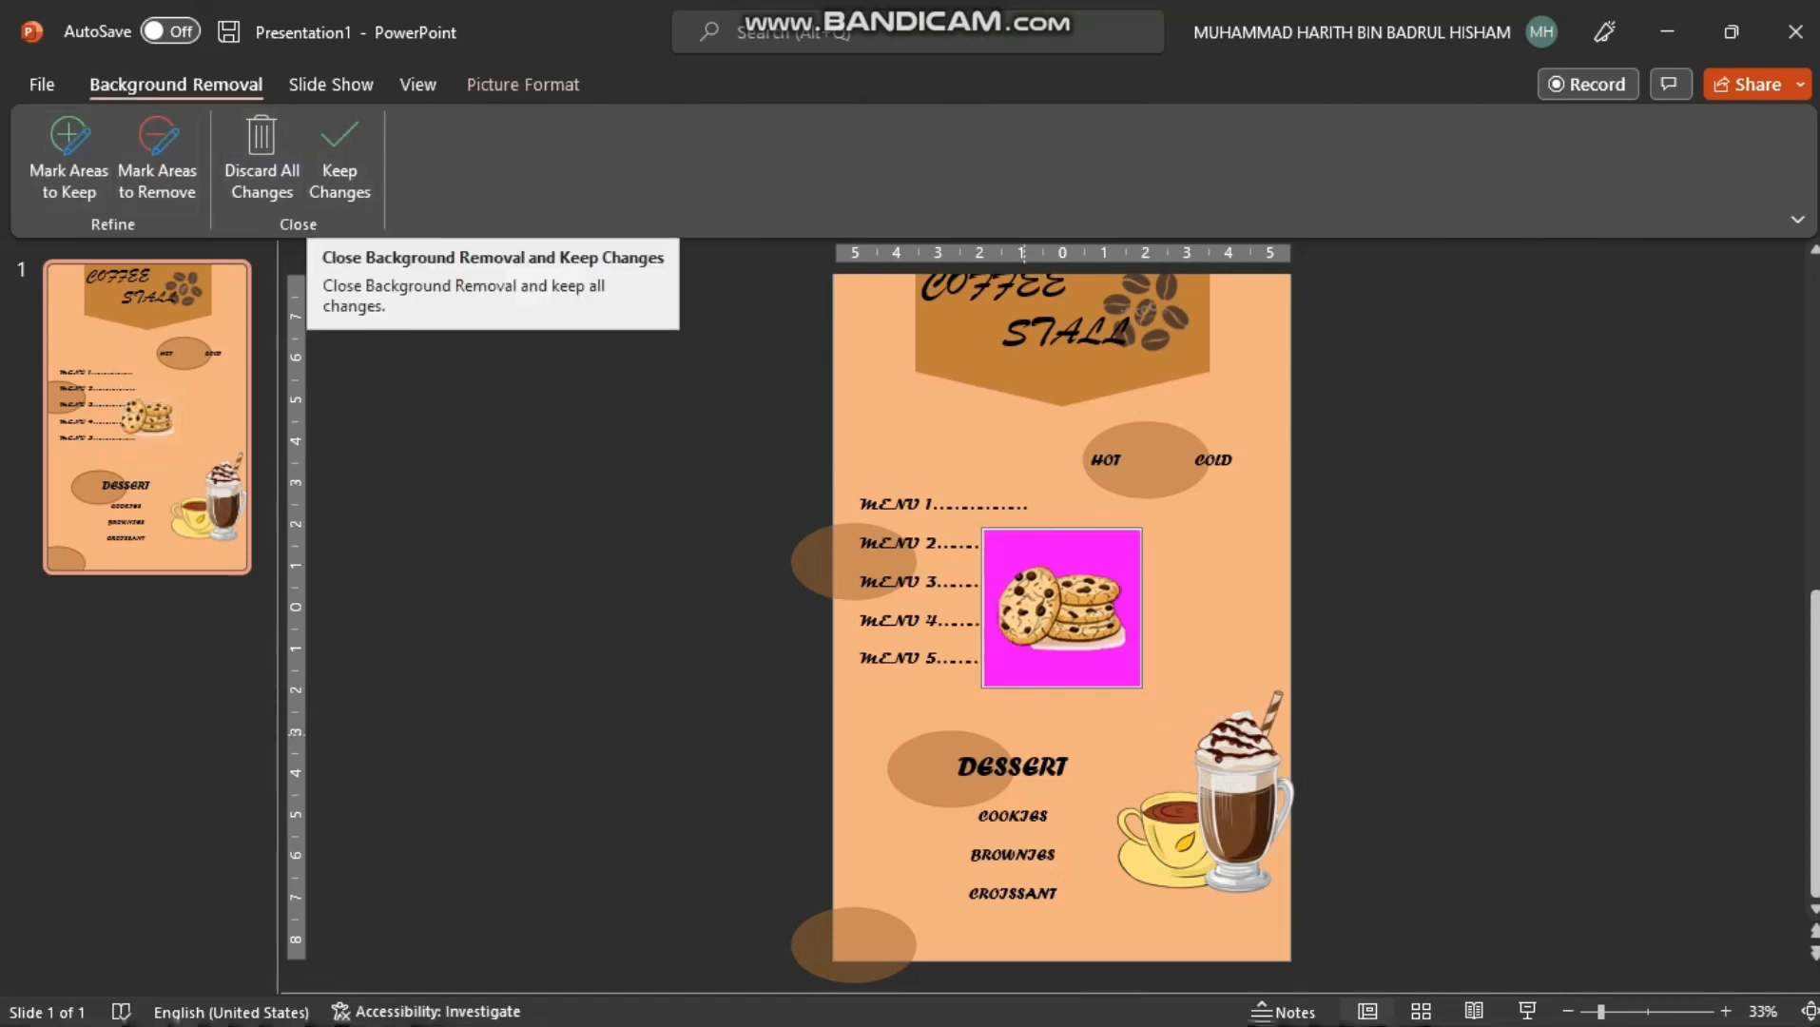
pyautogui.scroll(7, 1062, 608)
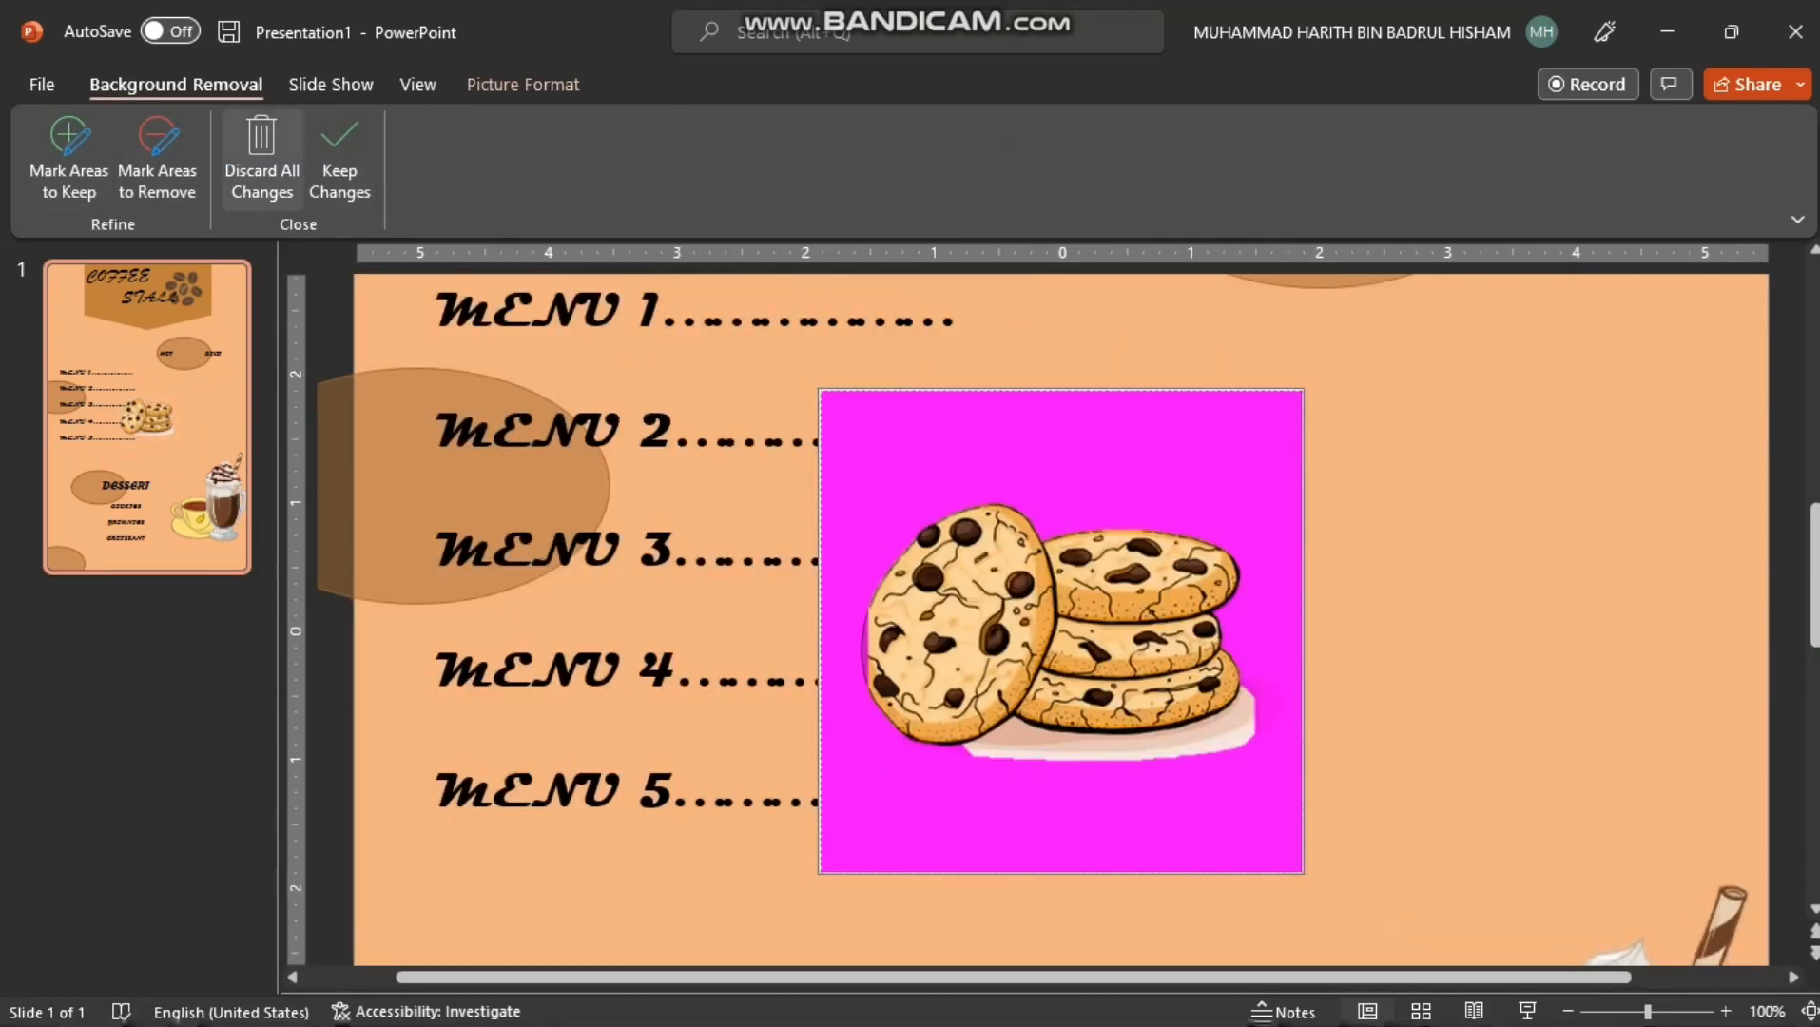
pyautogui.moveTo(1010, 757); pyautogui.dragTo(1103, 758)
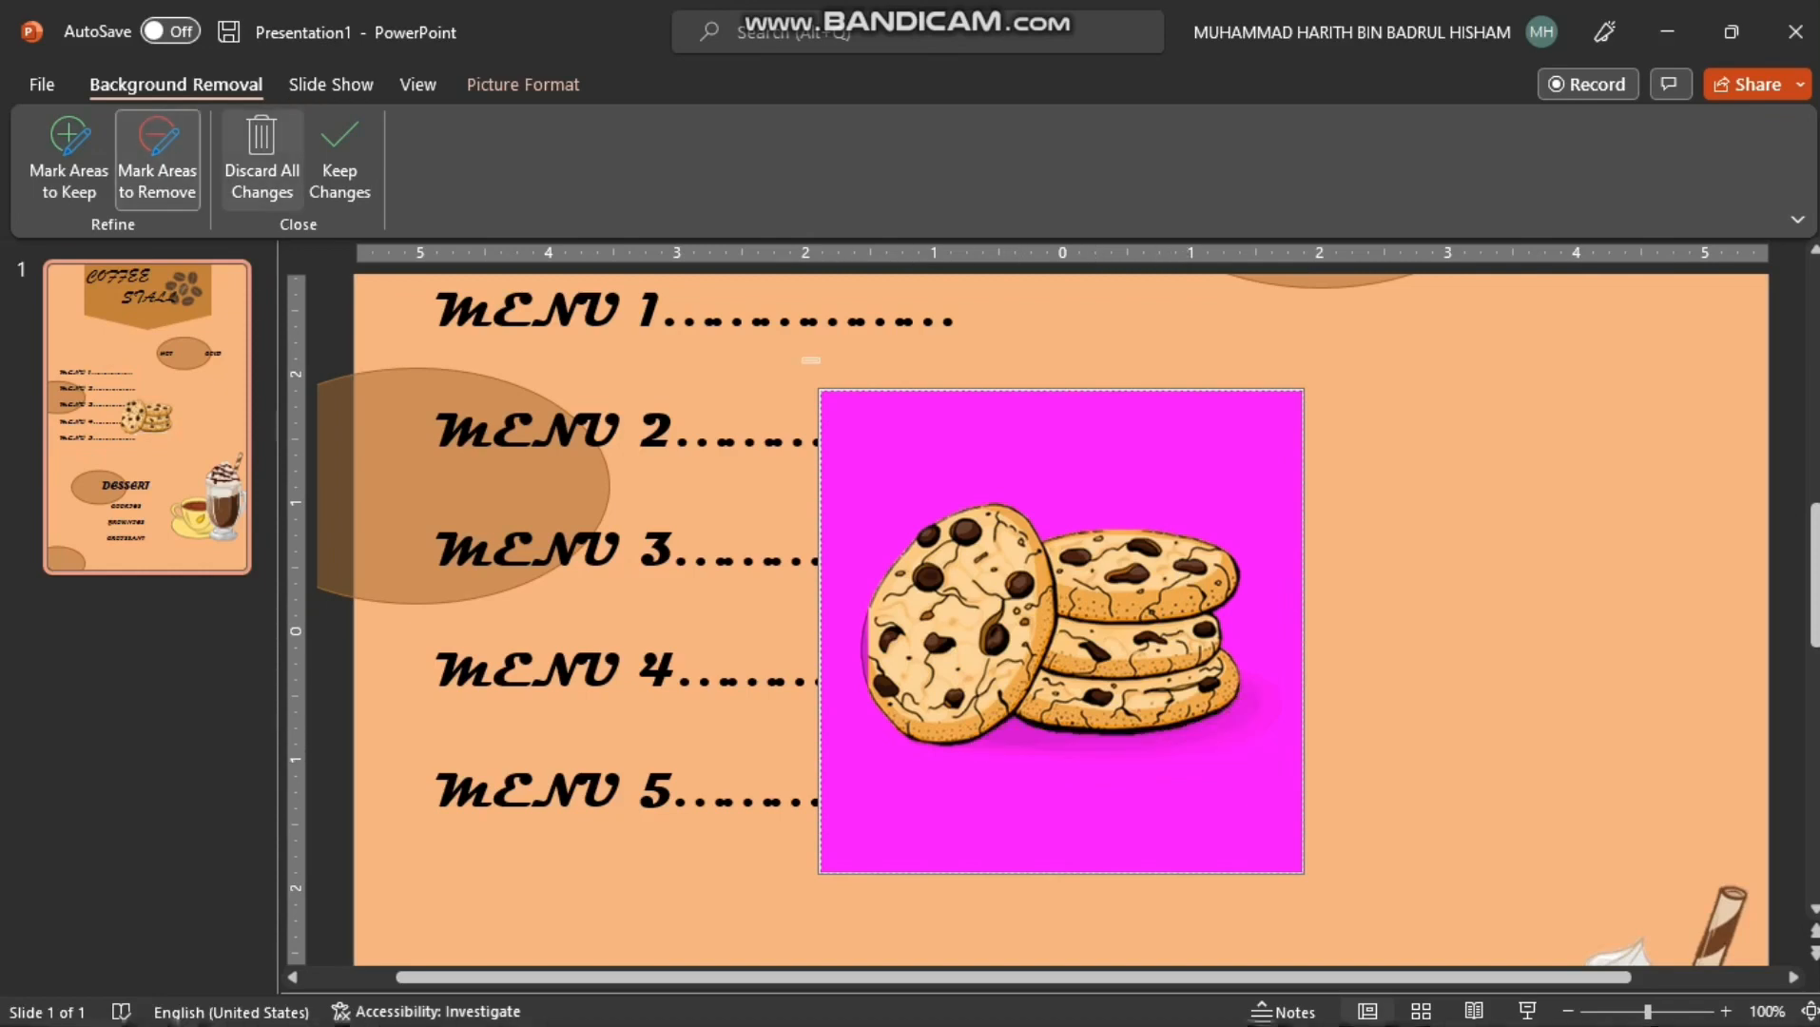
pyautogui.click(339, 156)
# Shrink the cookies picture slightly and place it in front of the tea cup and frappe mug
pyautogui.scroll(-7, 1061, 630)
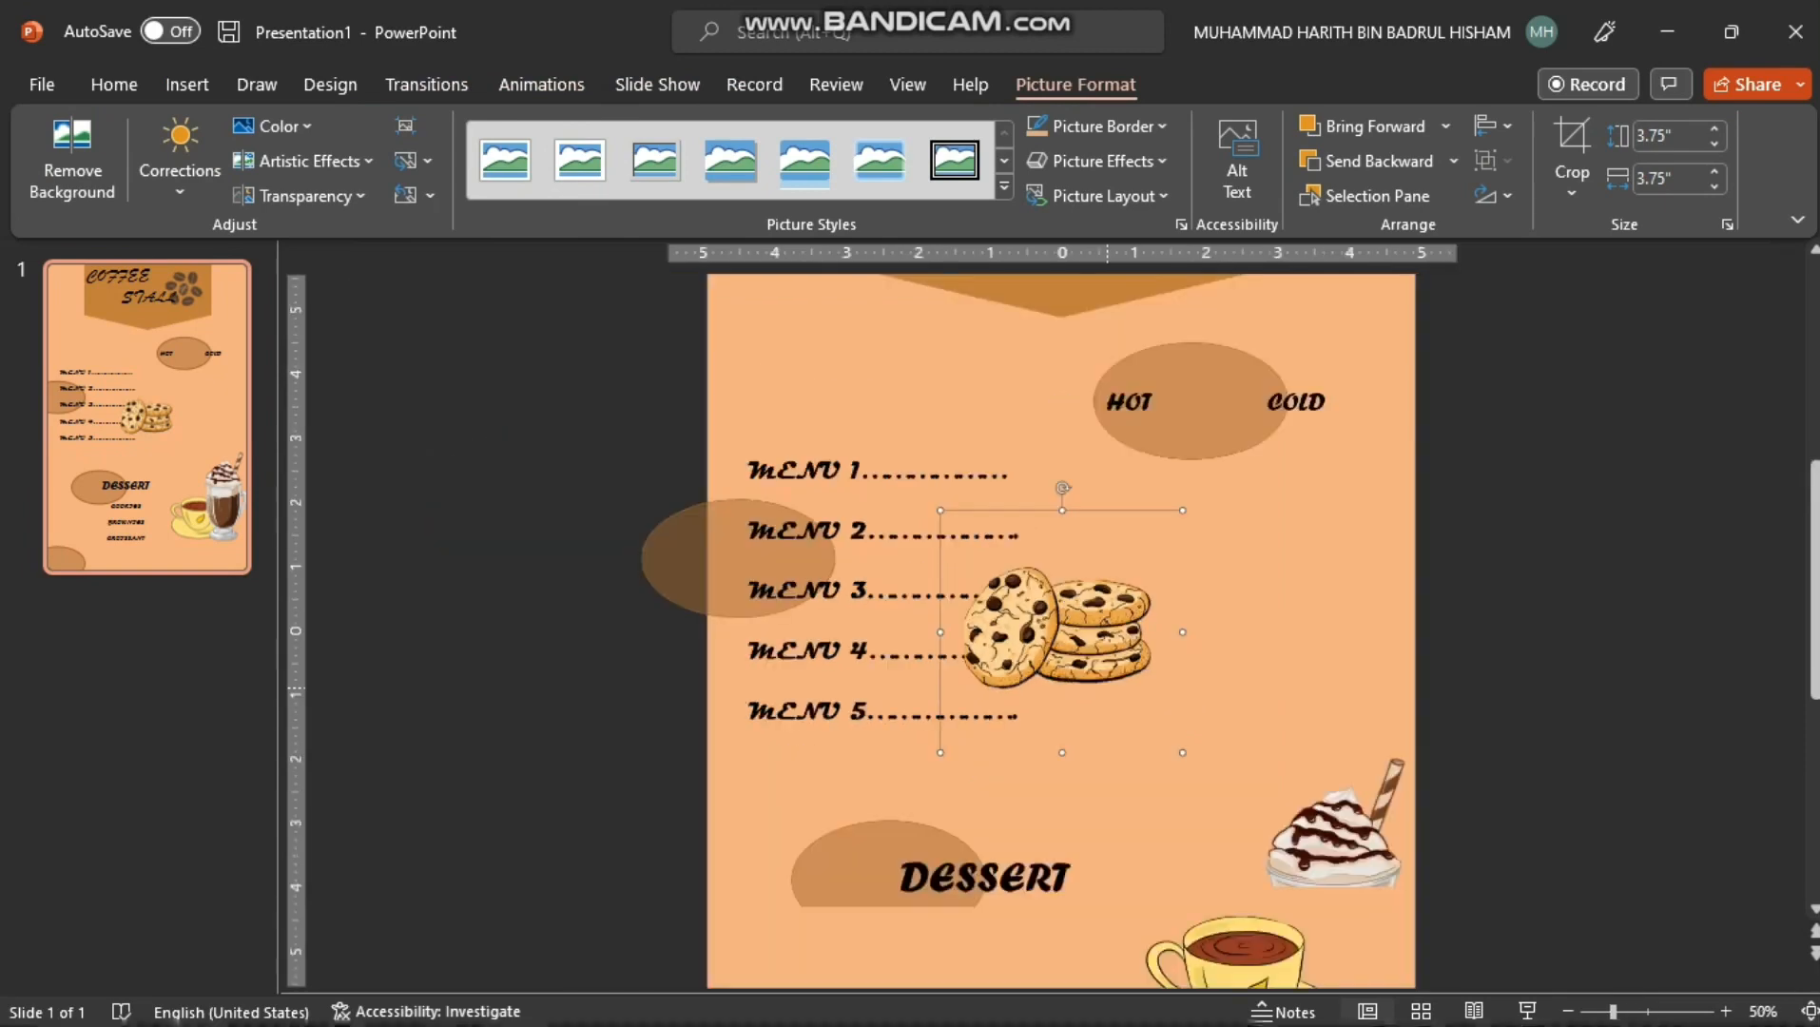
pyautogui.moveTo(1070, 633); pyautogui.dragTo(1179, 916)
pyautogui.moveTo(1100, 840); pyautogui.dragTo(1133, 872)
pyautogui.moveTo(1200, 934); pyautogui.dragTo(1173, 914)
pyautogui.click(1379, 864)
# Nudge the tea cup slightly left and the cookies slightly up to tighten the drinks and cookies group
pyautogui.moveTo(1121, 832); pyautogui.dragTo(1112, 829)
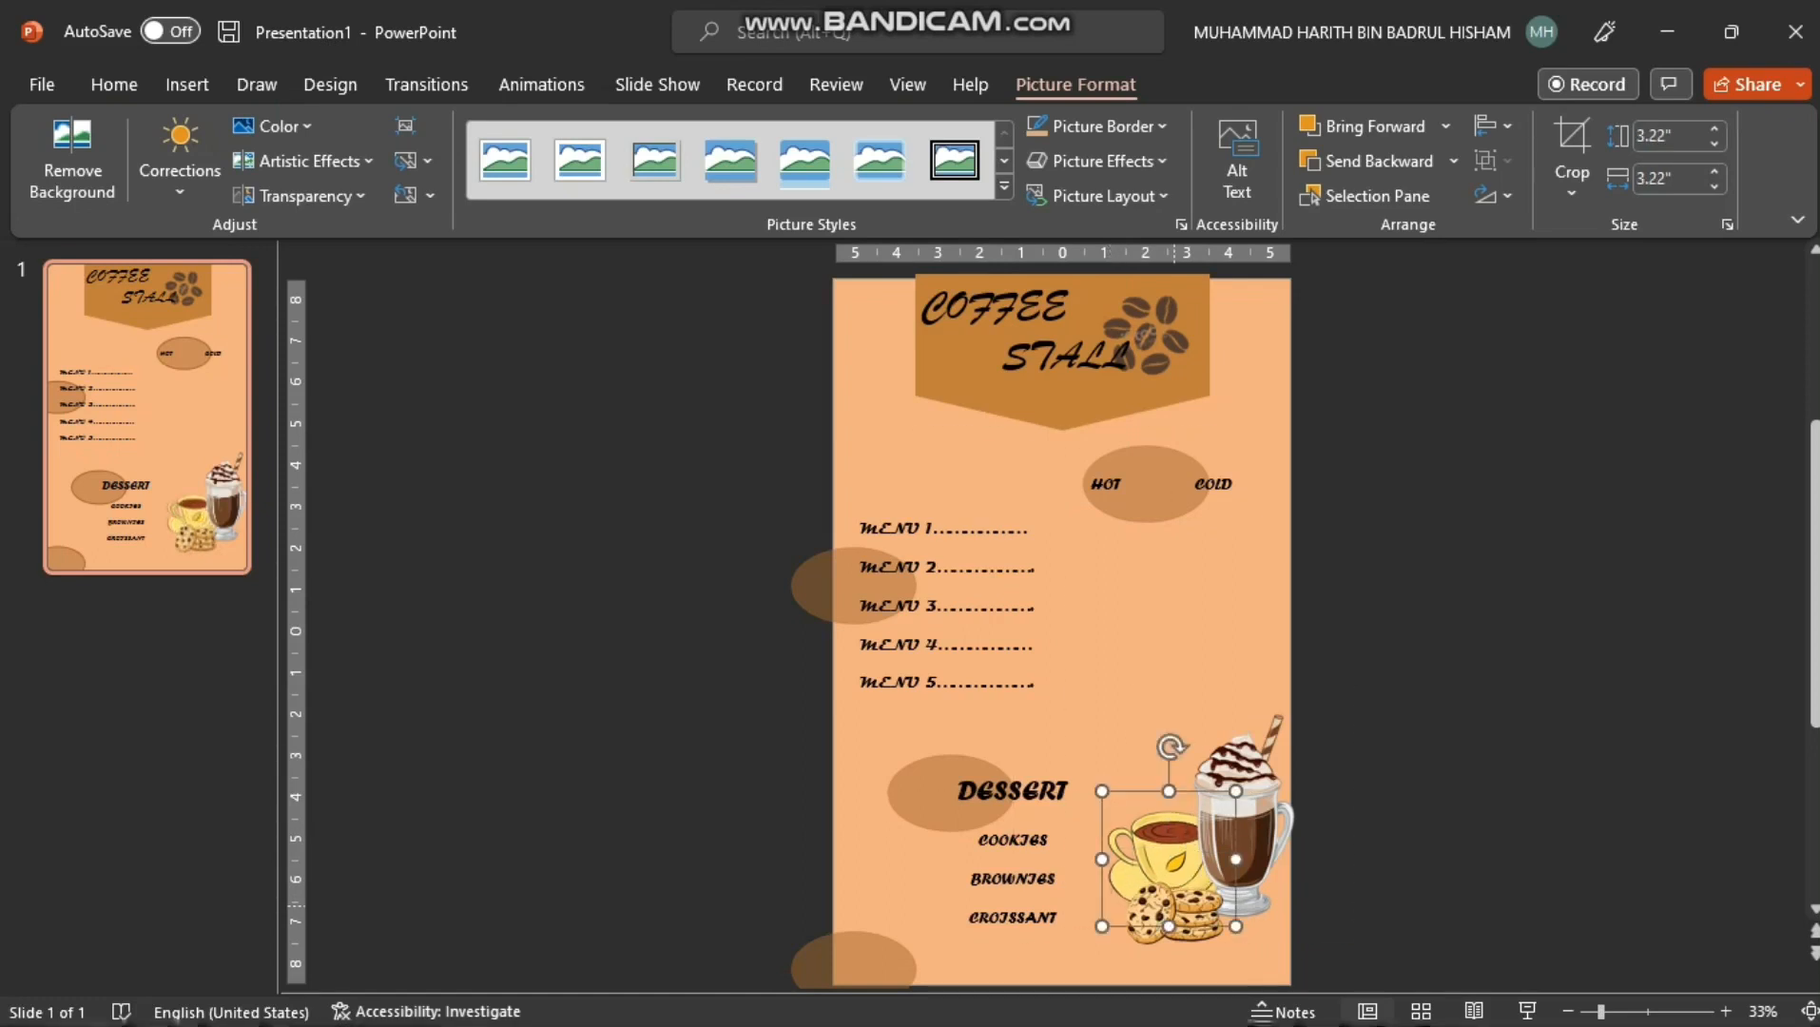
pyautogui.moveTo(1174, 914); pyautogui.dragTo(1175, 899)
pyautogui.click(1110, 826)
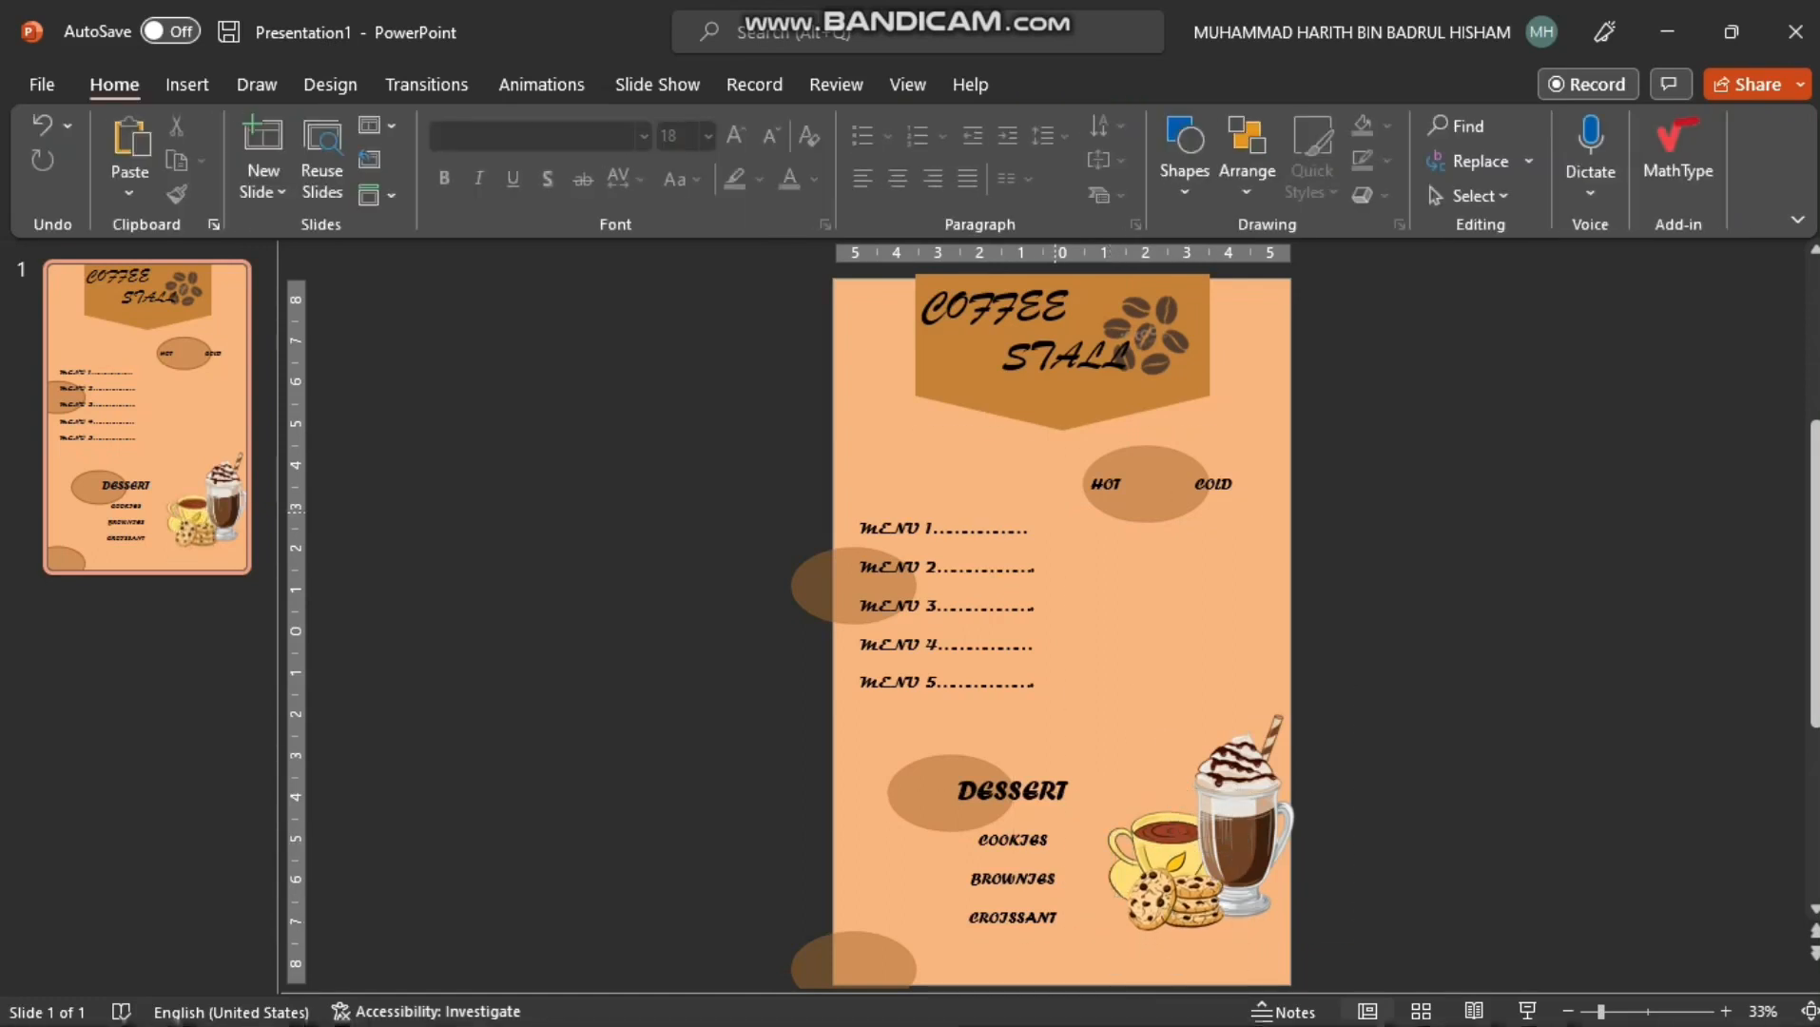
pyautogui.click(1114, 483)
pyautogui.click(735, 135)
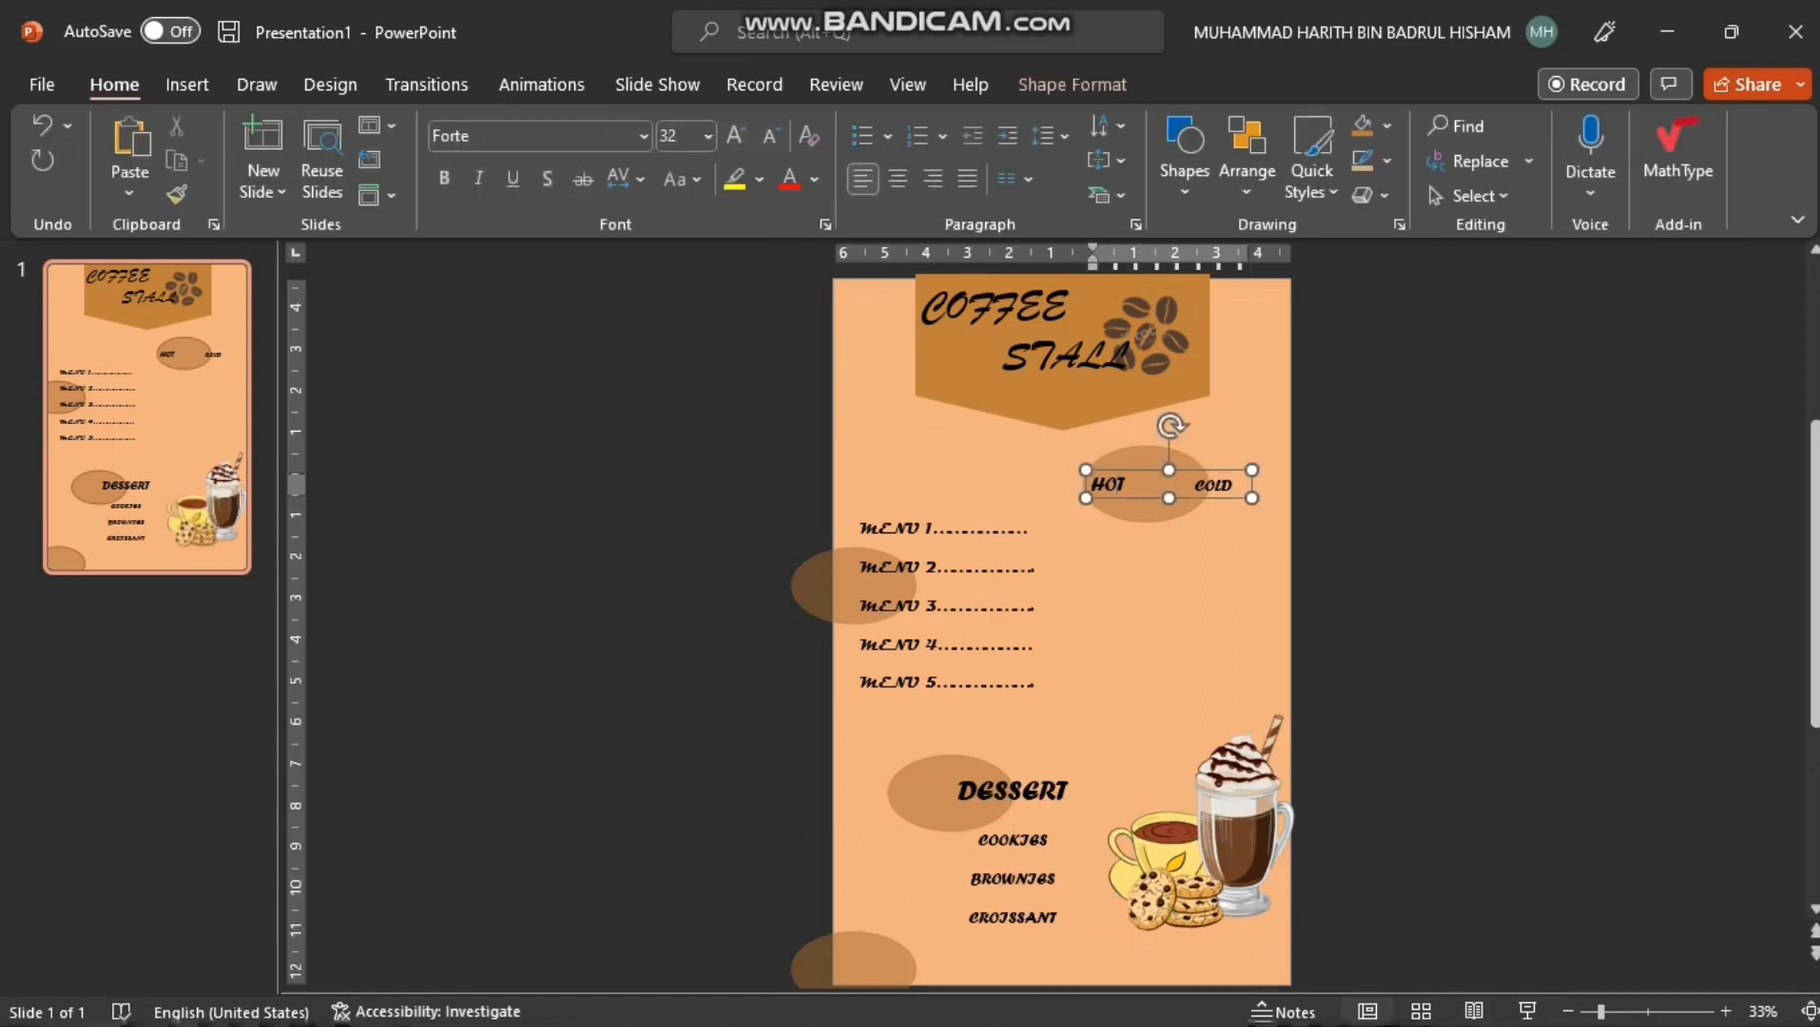
pyautogui.hotkey('ctrl', 'z')
# Nudge the ellipse behind HOT slightly right and enlarge the HOT and COLD heading to 40 pt
pyautogui.moveTo(1147, 460); pyautogui.dragTo(1151, 459)
pyautogui.click(1224, 484)
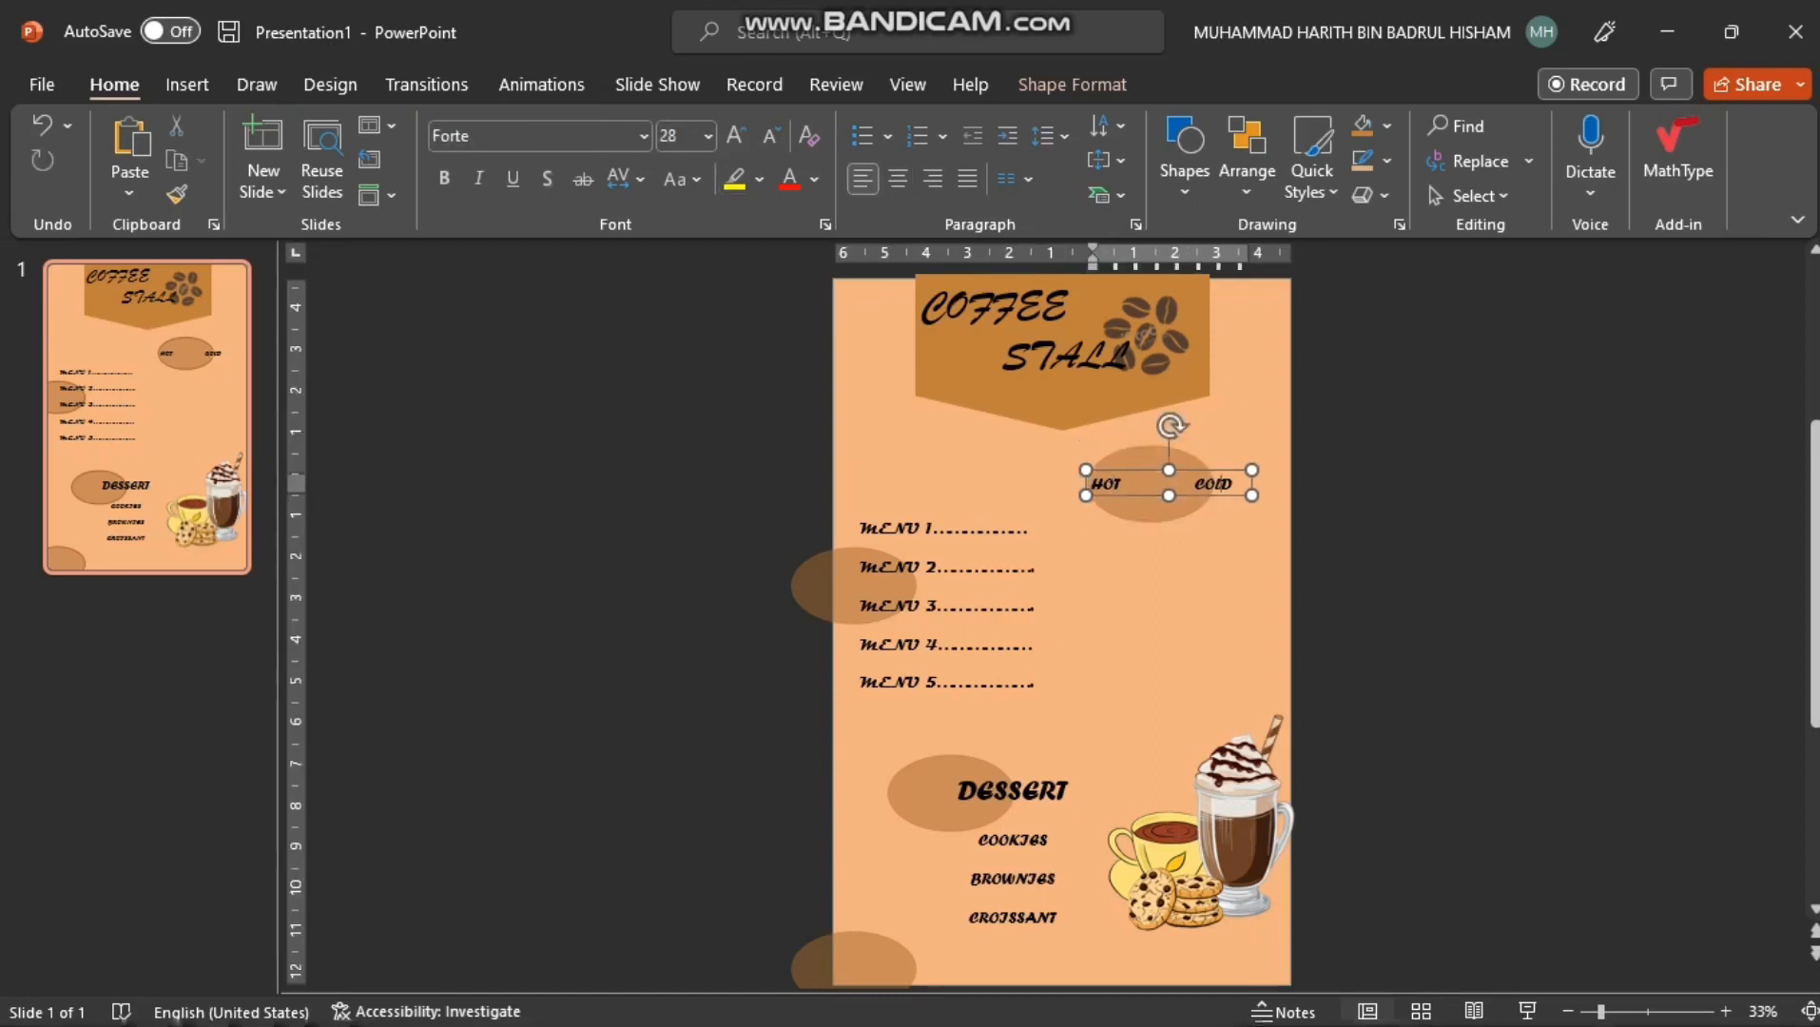
pyautogui.click(1201, 470)
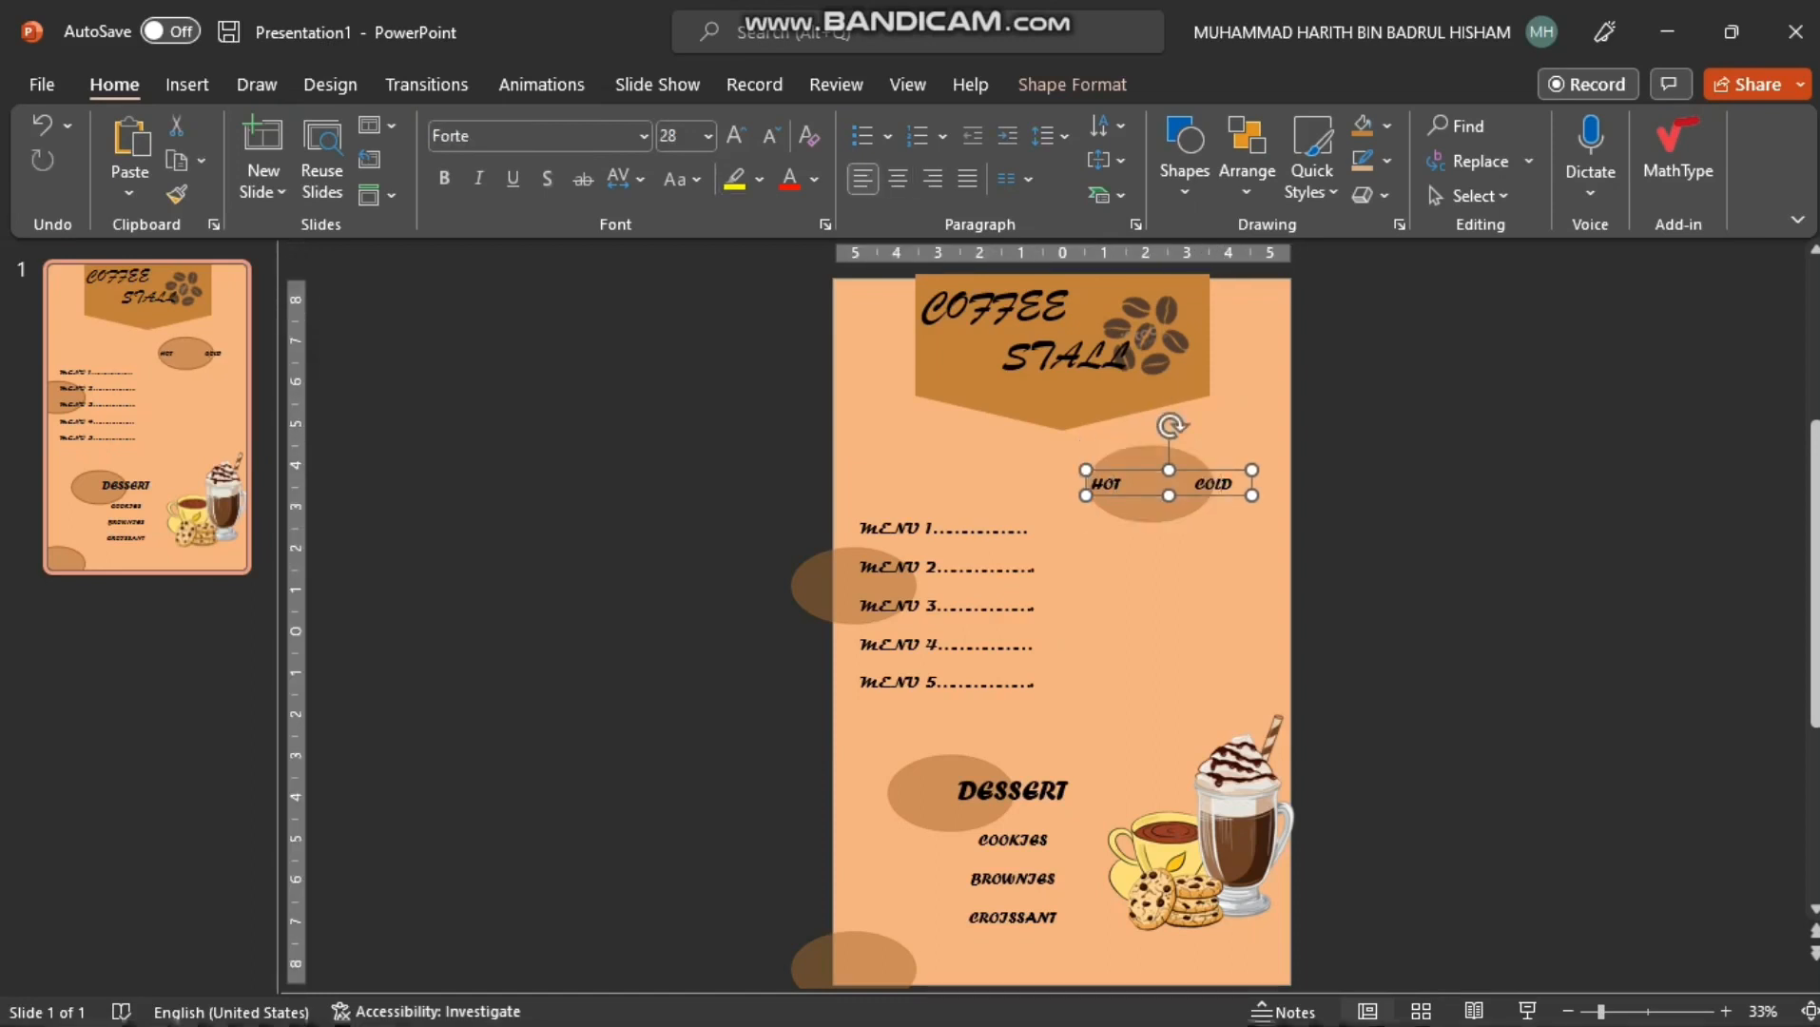
pyautogui.click(735, 135)
pyautogui.click(735, 135)
pyautogui.click(735, 135)
# Reduce the spacing between HOT and COLD so both words fit on one line
pyautogui.click(1136, 489)
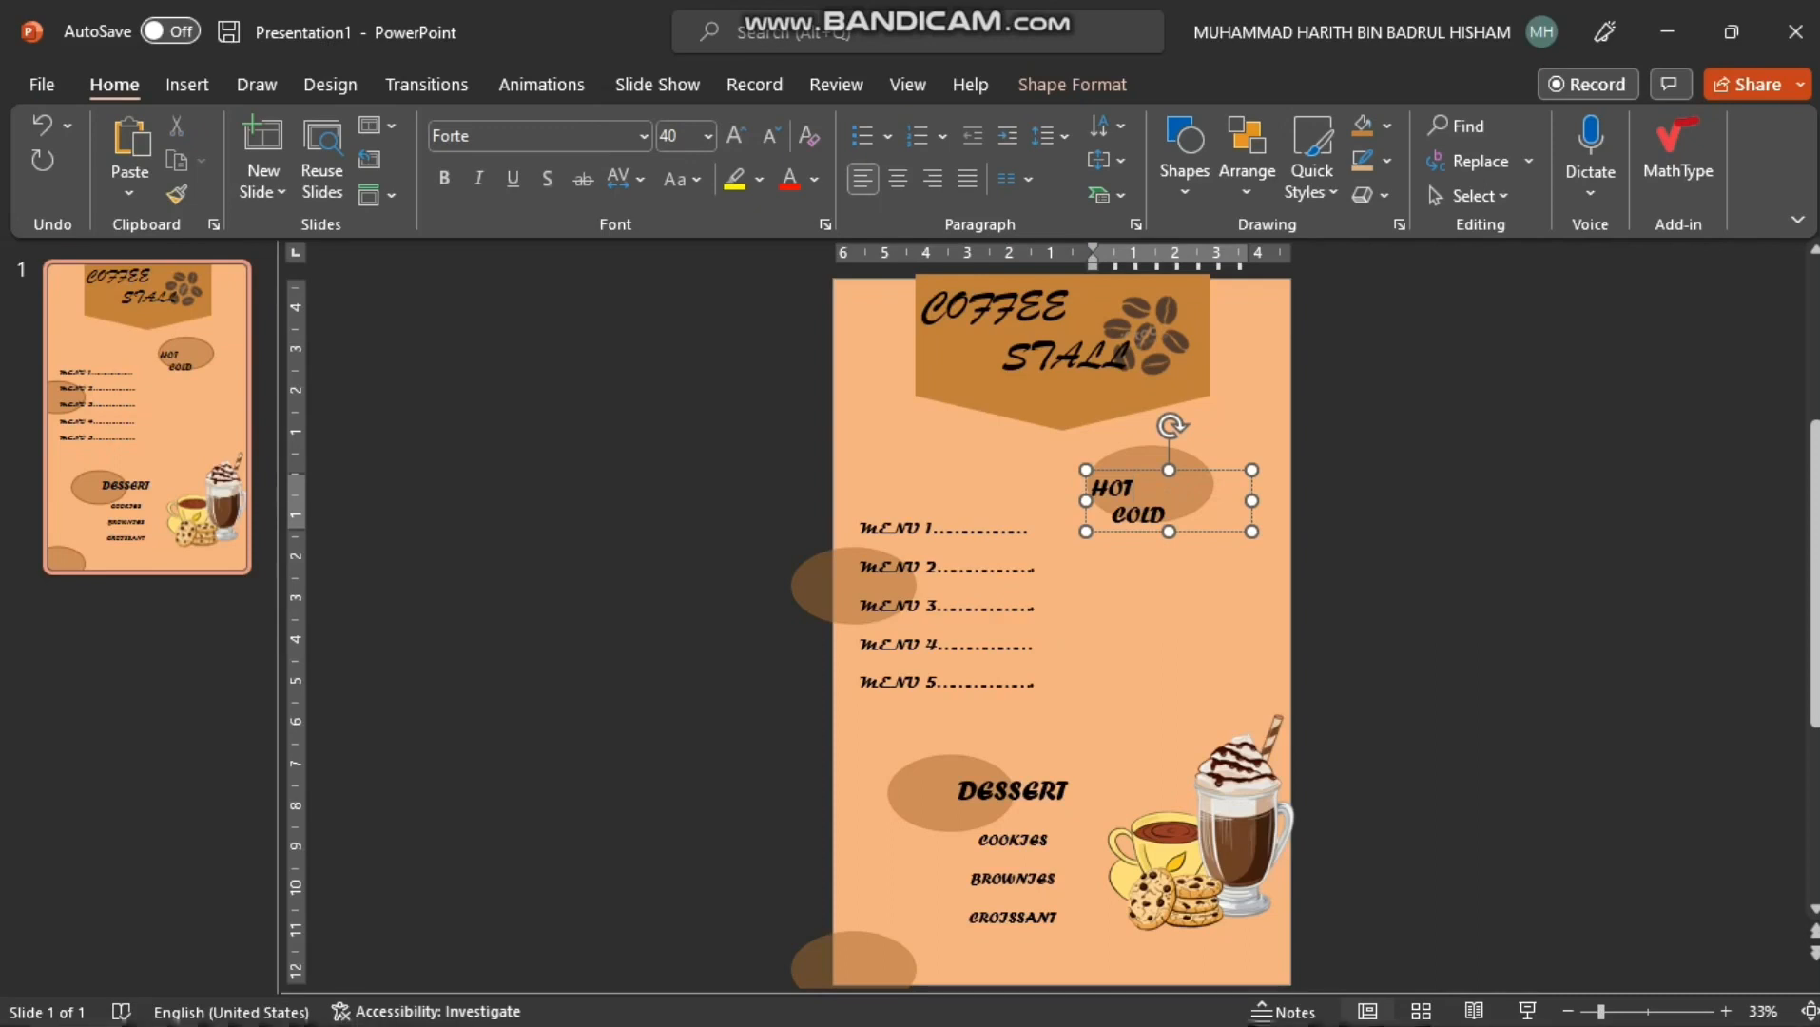
pyautogui.press('BackSpace')
pyautogui.click(1034, 541)
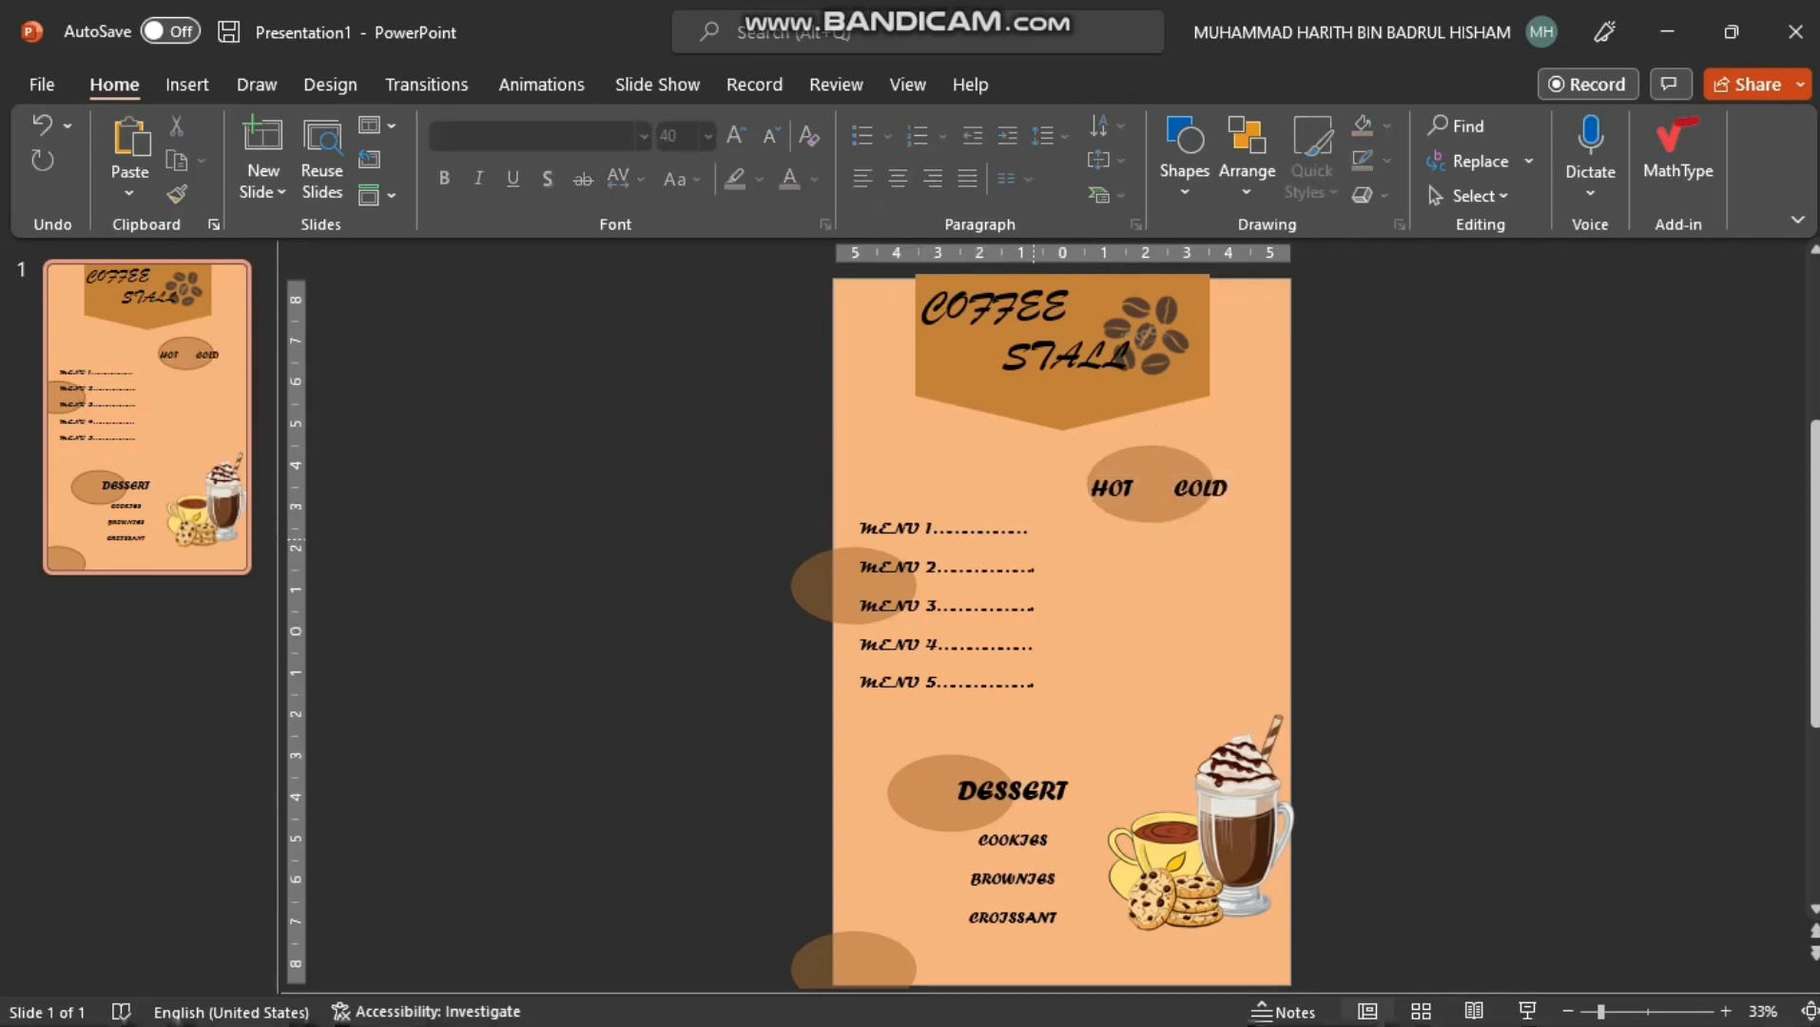
# Add spacing after the MENU 1 dotted line until the text cursor sits beneath the HOT heading
pyautogui.click(1027, 527)
pyautogui.click(1032, 502)
pyautogui.click(1090, 493)
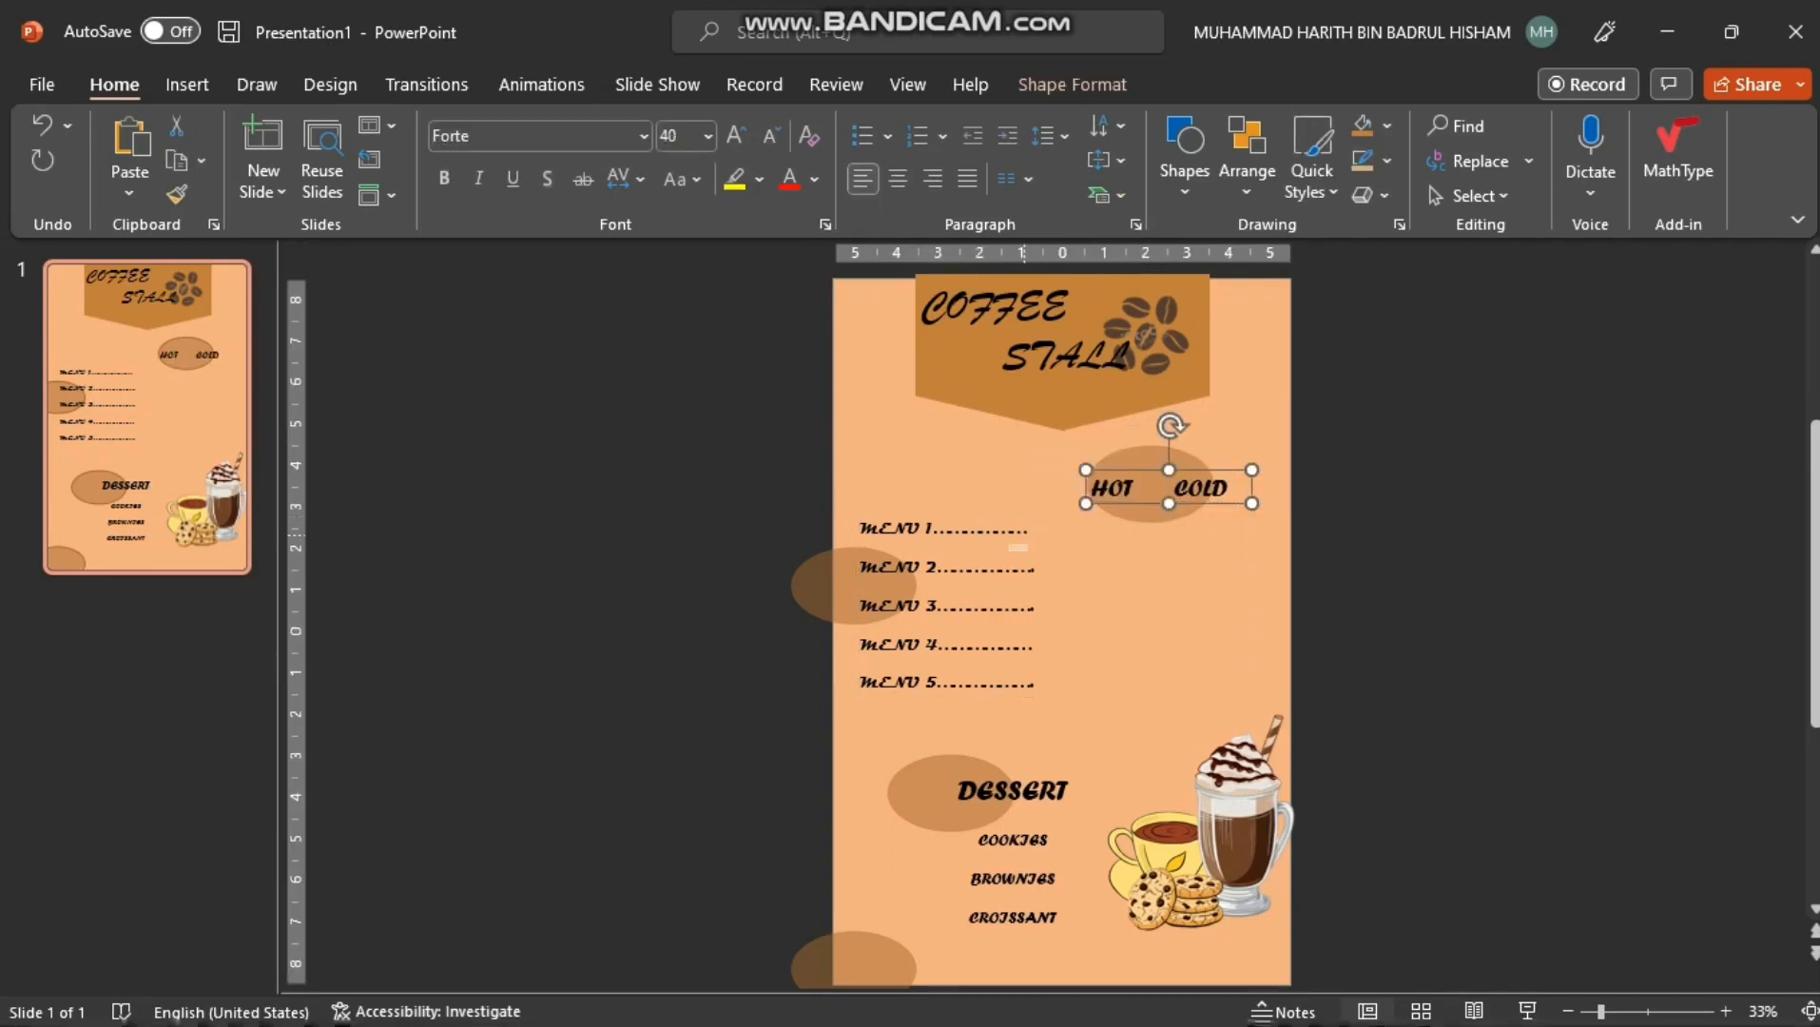
pyautogui.click(1025, 528)
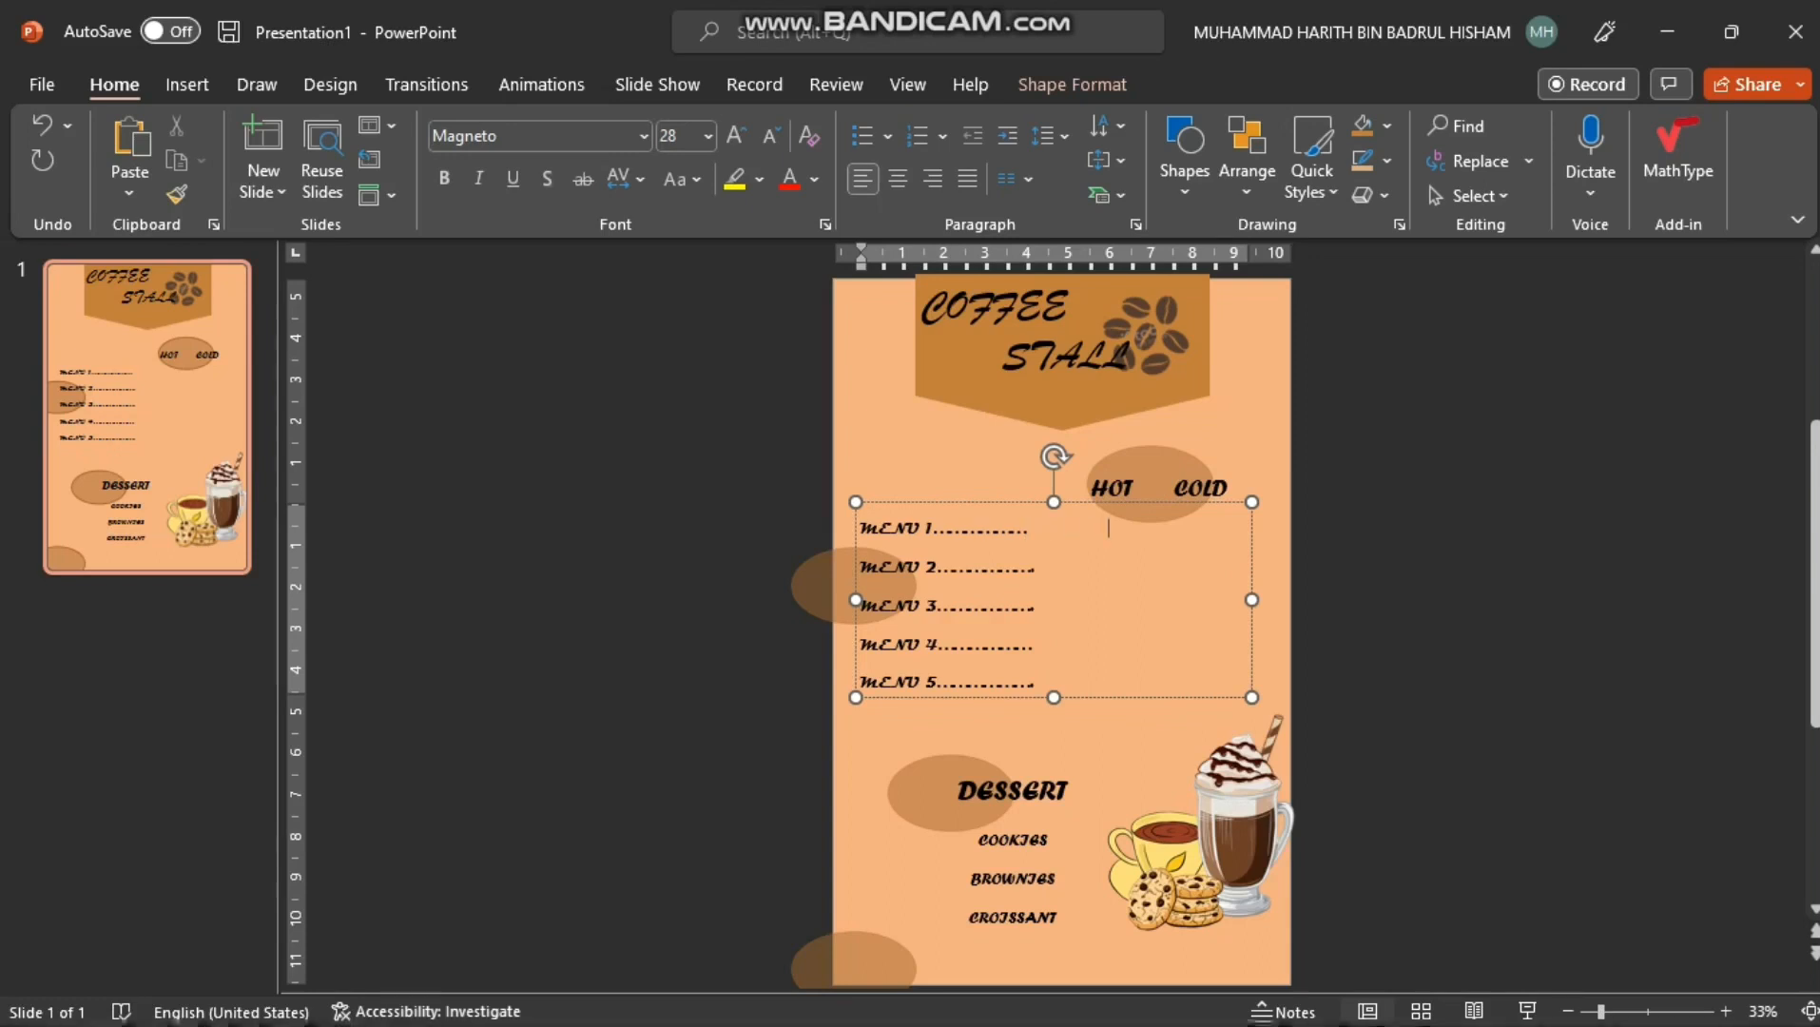